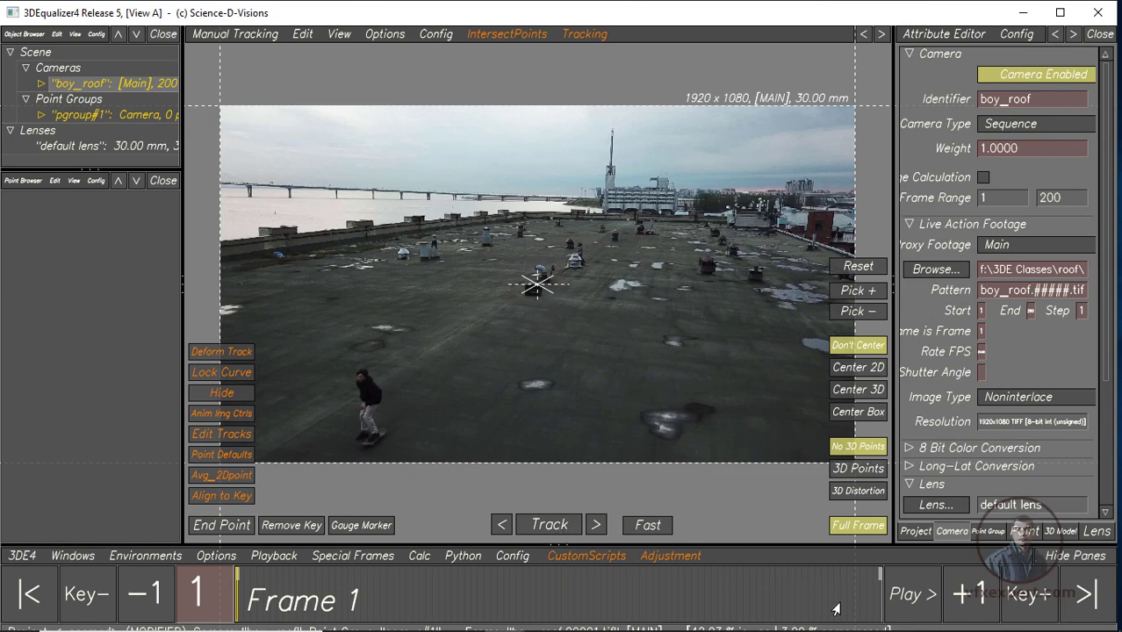
Play and scrub through the drone footage to review the rooftop motion
left_click(896, 609)
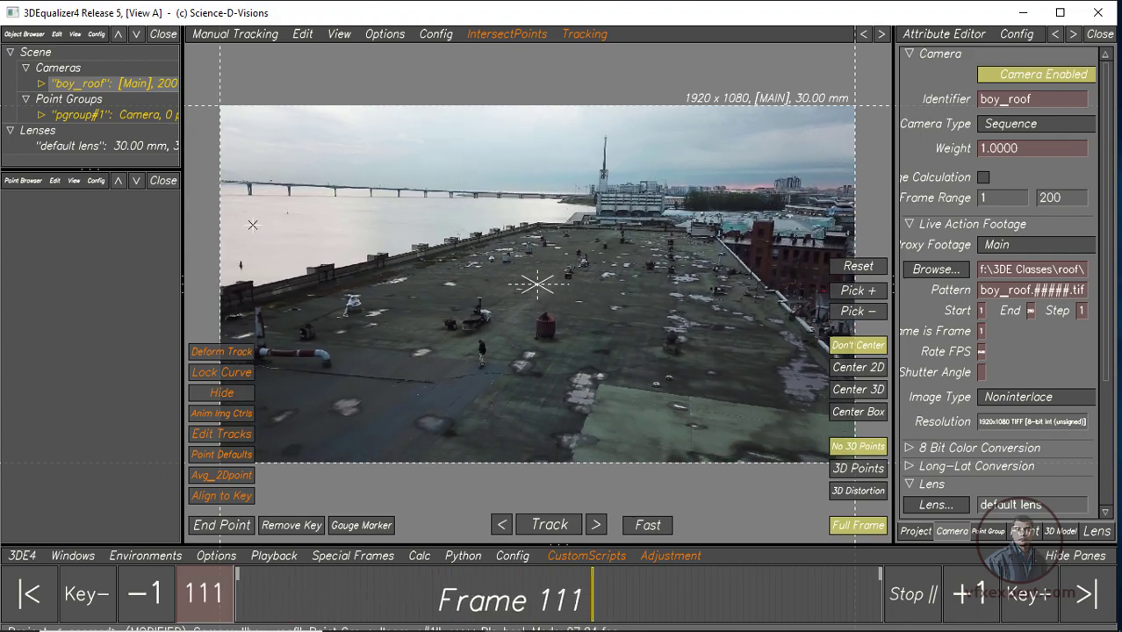
left_click(235, 33)
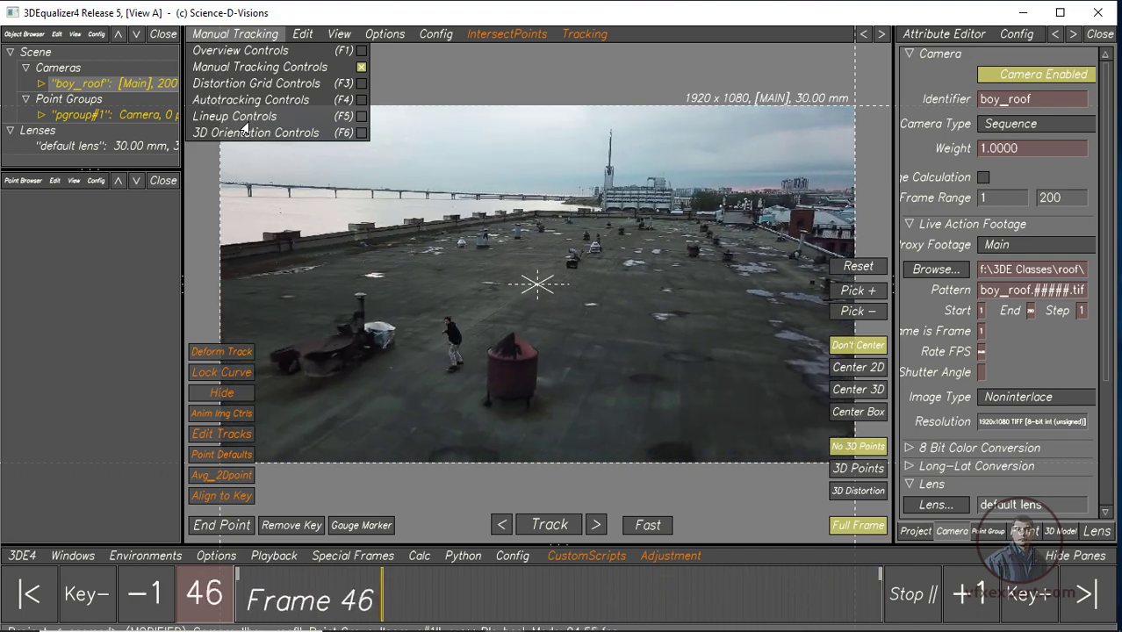
left_click(296, 594)
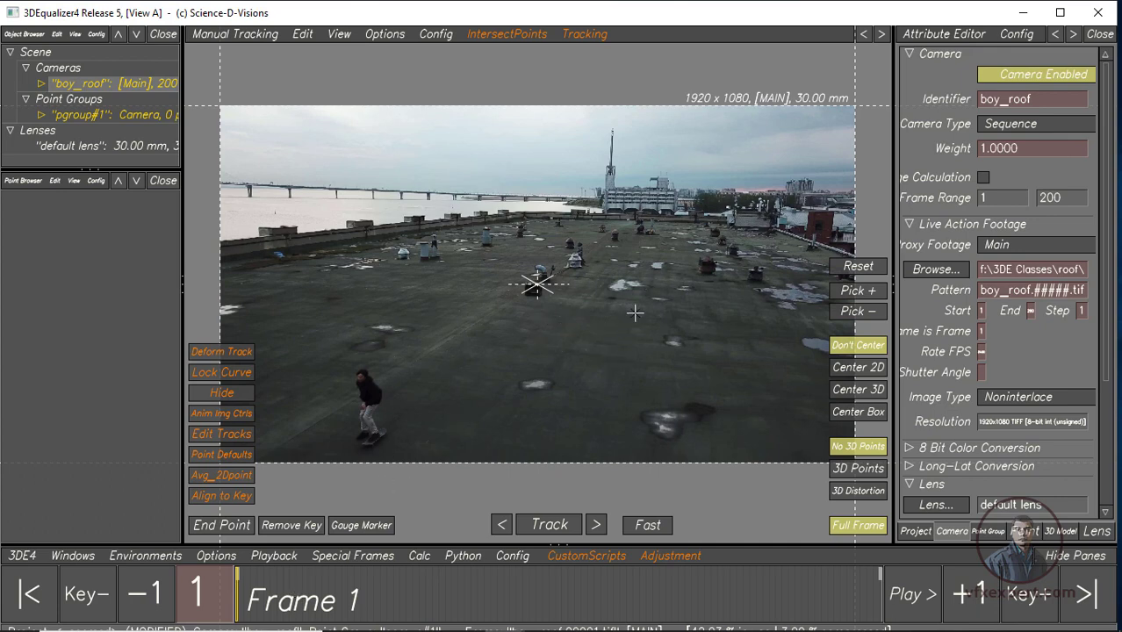
mouse_move(237, 602)
left_mouse_down()
mouse_move(676, 606)
mouse_move(228, 613)
mouse_move(878, 603)
mouse_move(479, 590)
mouse_move(231, 600)
left_mouse_up()
Create point 01 on a pale rooftop patch and track it forward, nudging it back onto the patch
left_click(537, 384, "ctrl")
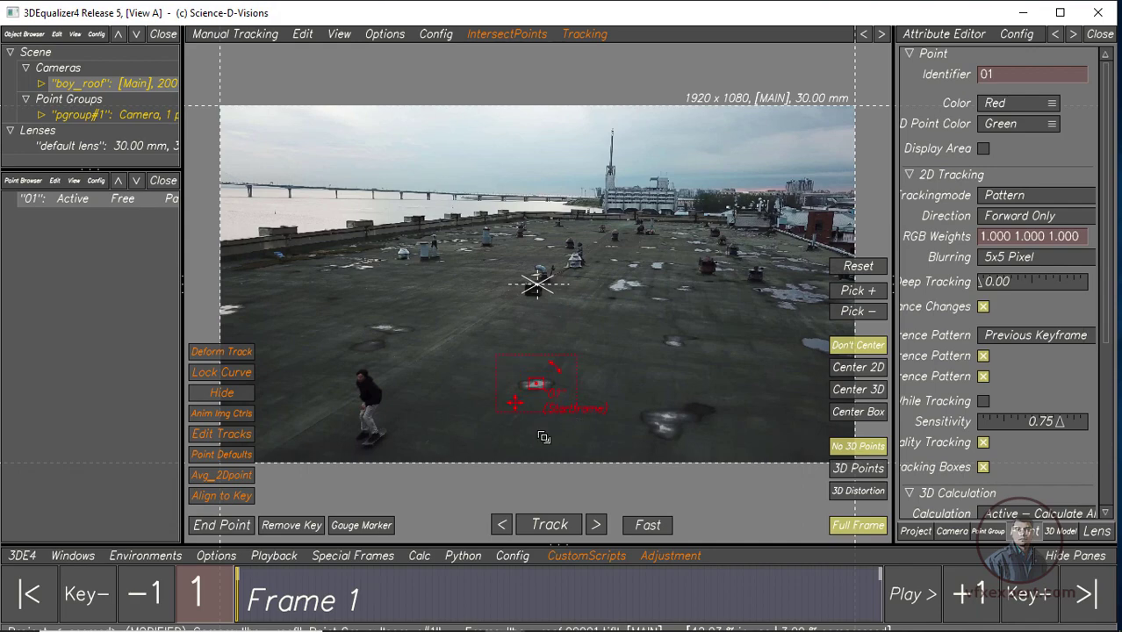
scroll(543, 437, "up", 2)
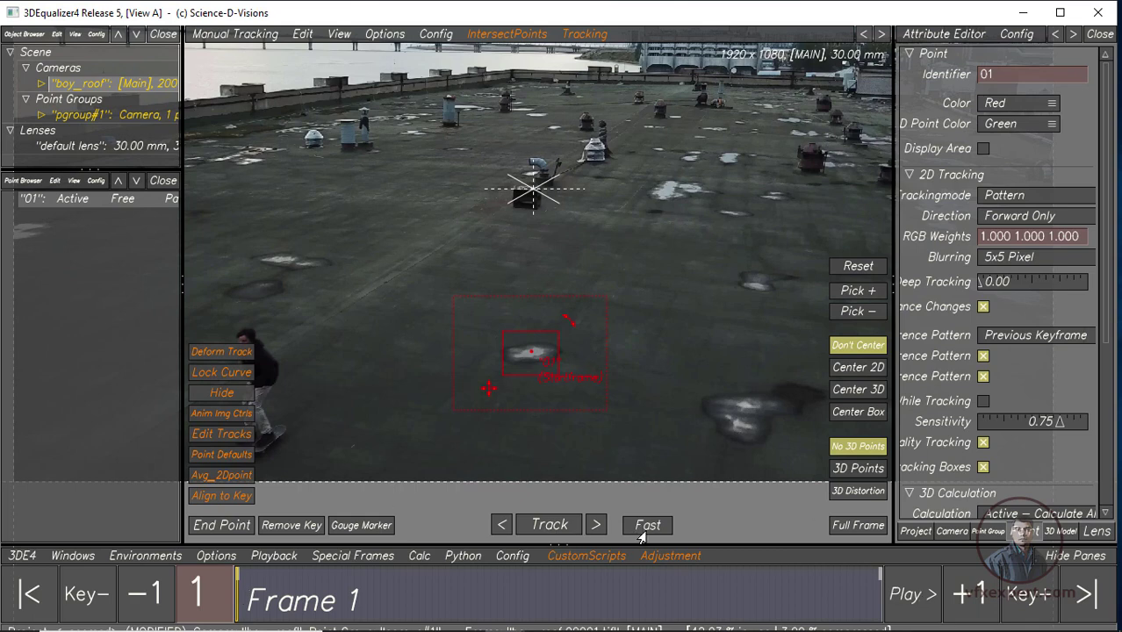
left_click(550, 525)
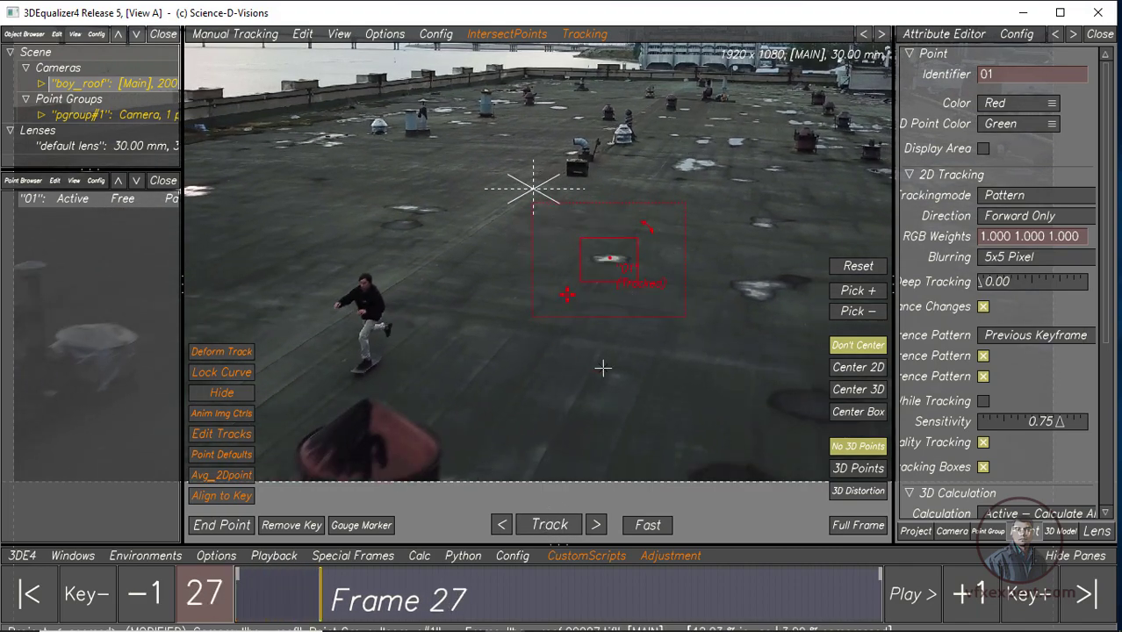
mouse_move(602, 368)
middle_mouse_down()
mouse_move(528, 396)
mouse_move(579, 334)
middle_mouse_up()
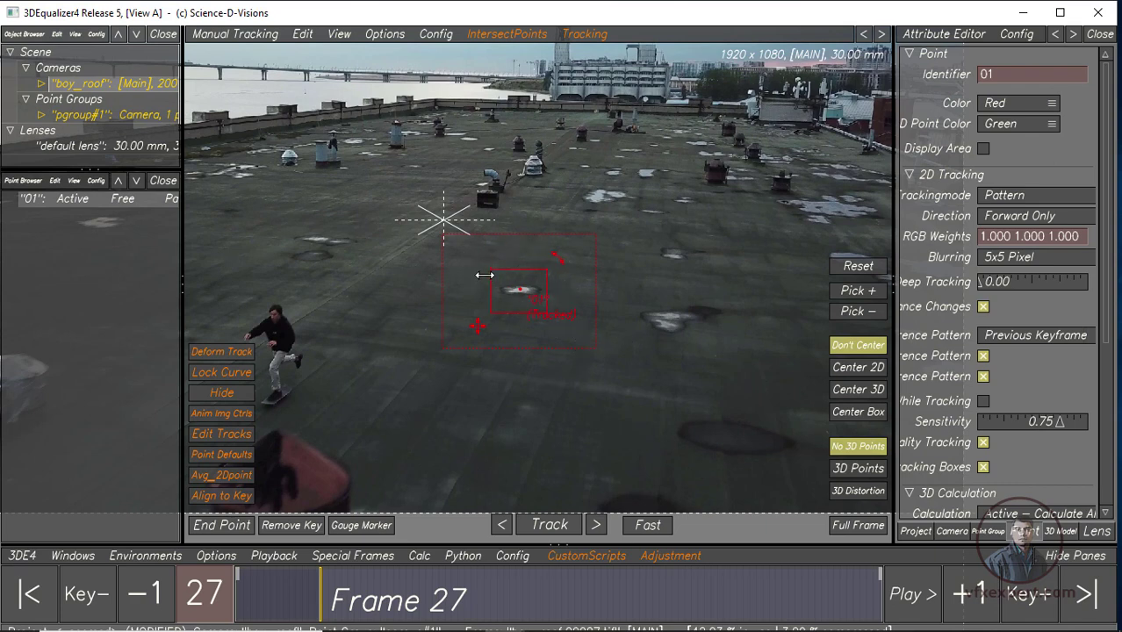
left_click(527, 297)
left_click(562, 526)
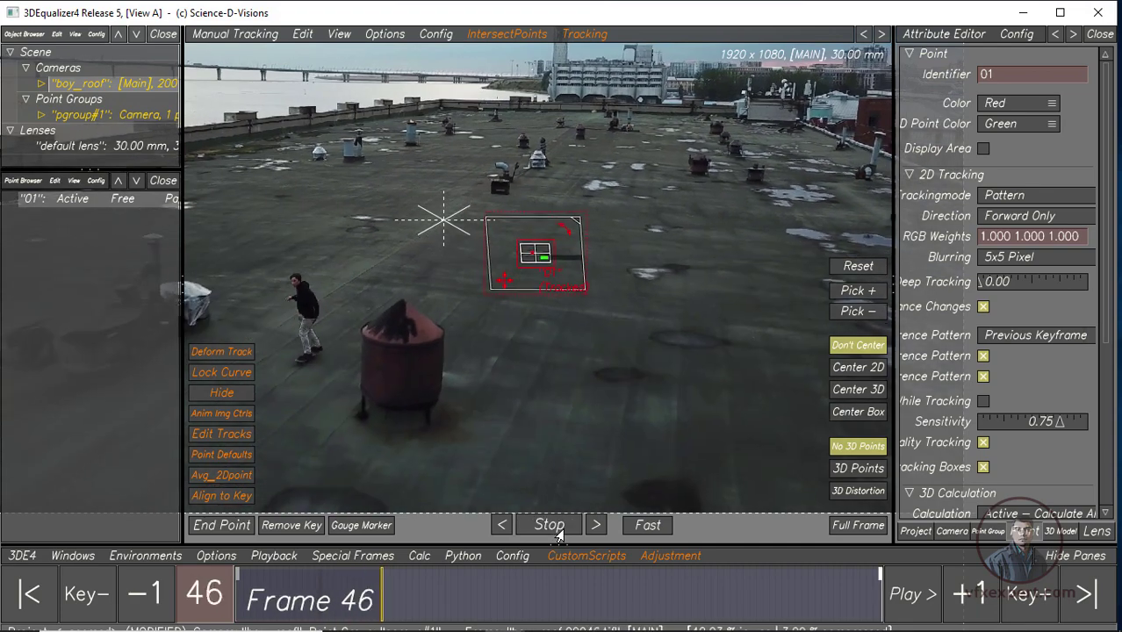
left_click(562, 525)
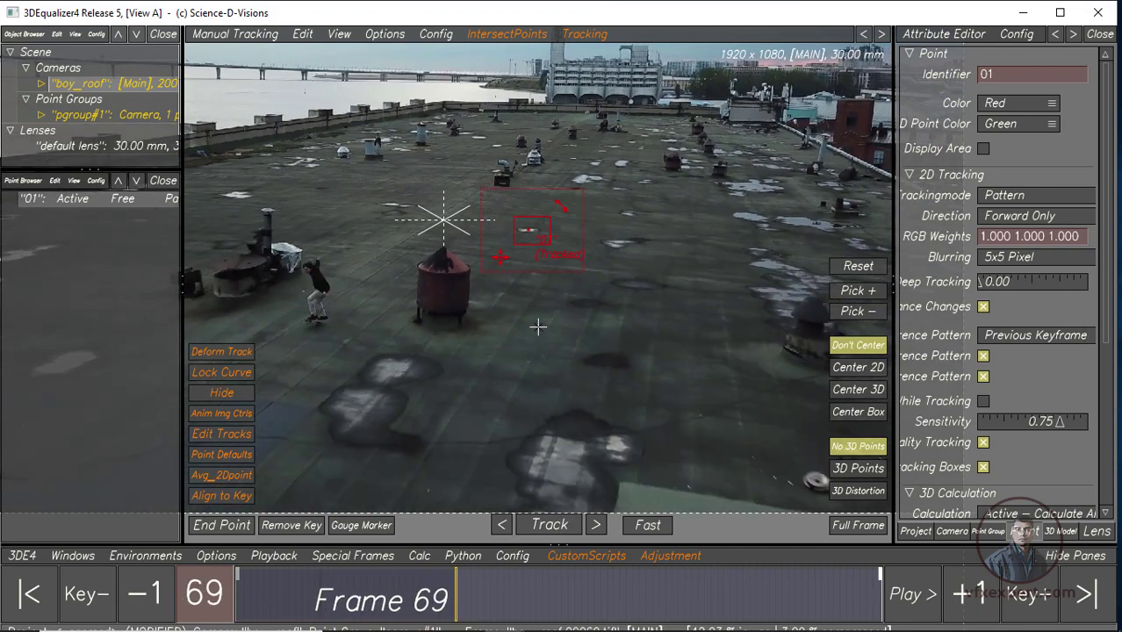
Refit point 01's pattern box tightly around the patch and enlarge its search area
middle_click_drag(538, 326, 542, 380)
scroll(543, 381, "up", 2)
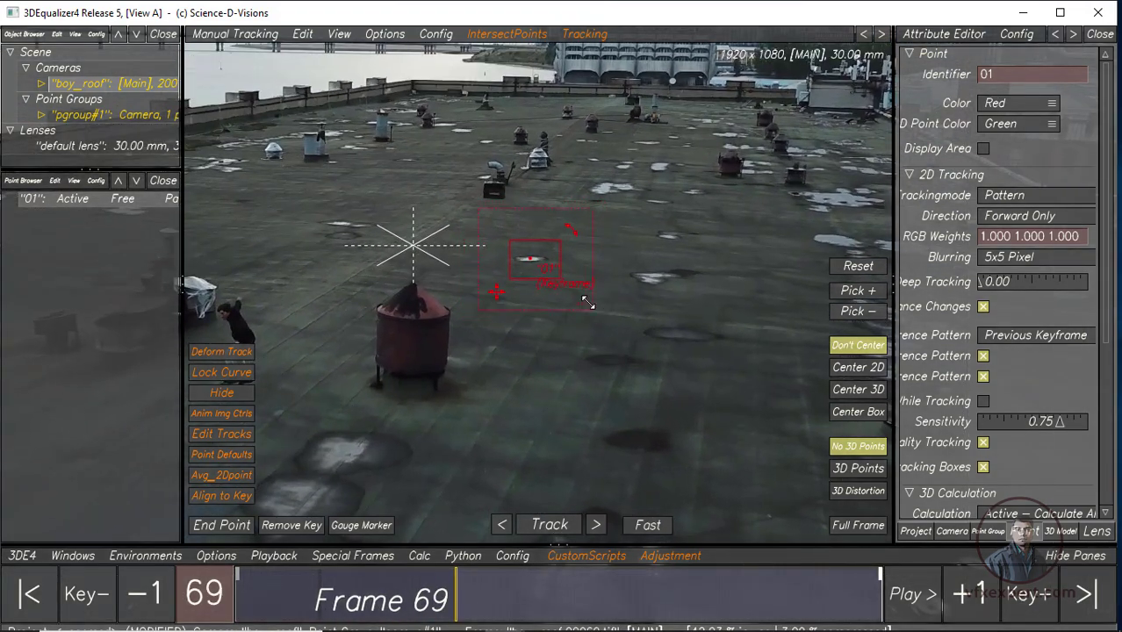
scroll(583, 298, "up", 1)
scroll(562, 351, "up", 2)
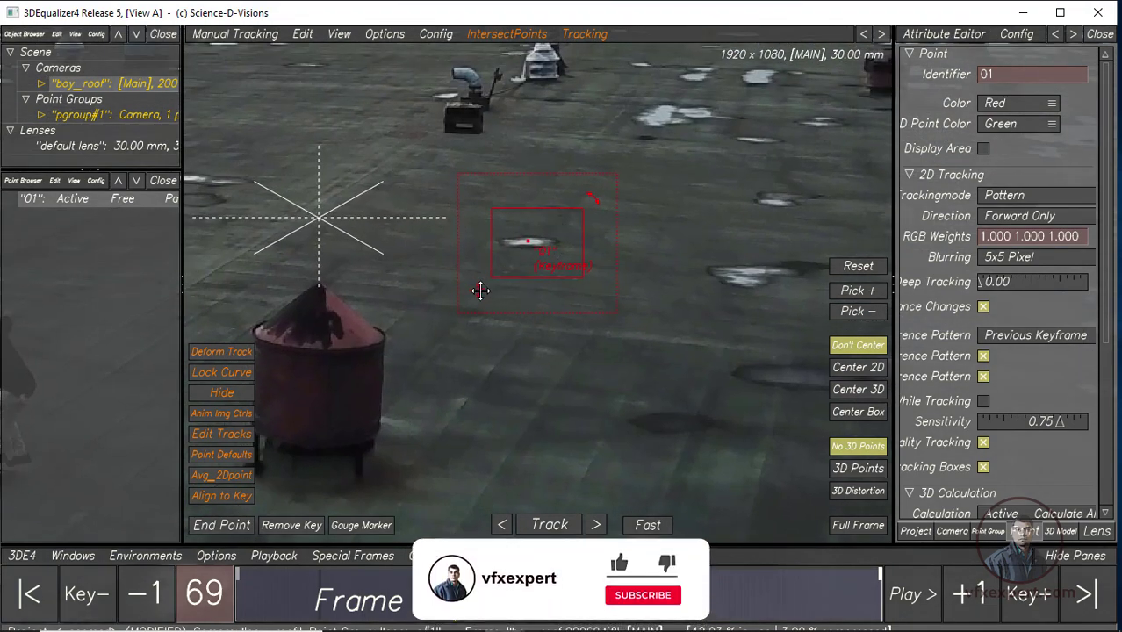
left_click_drag(479, 290, 467, 281)
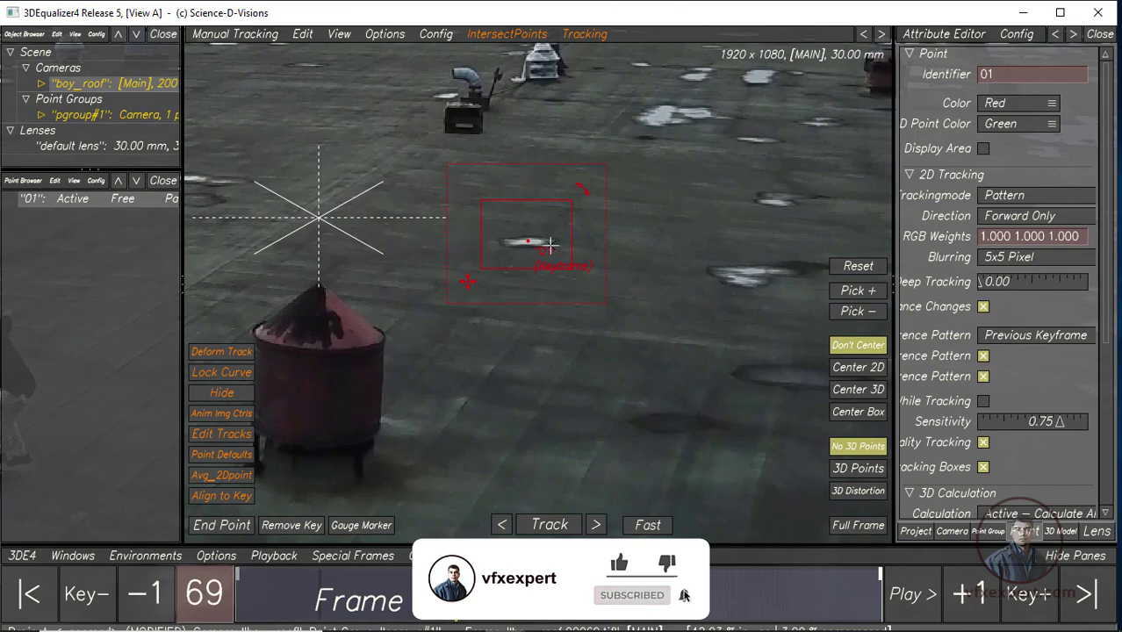
left_click_drag(480, 200, 505, 227)
left_click_drag(478, 282, 476, 279)
left_click_drag(604, 314, 611, 319)
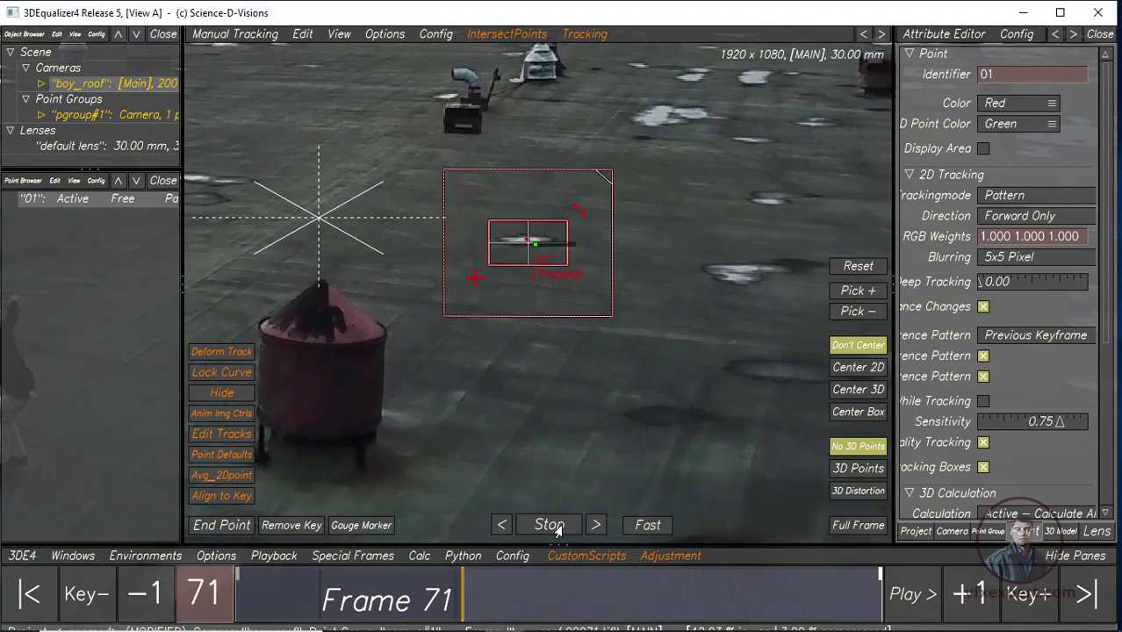
Finish tracking point 01 to frame 200 and place new point 02 there
left_click(553, 528)
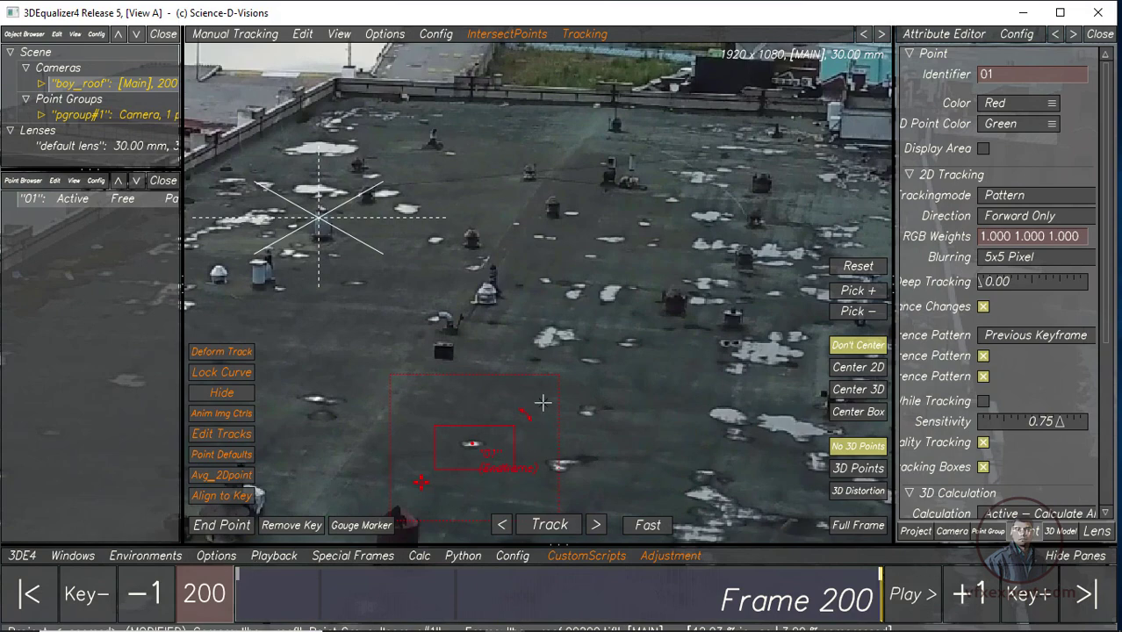
mouse_move(656, 341)
middle_mouse_down()
mouse_move(652, 295)
mouse_move(711, 292)
middle_mouse_up()
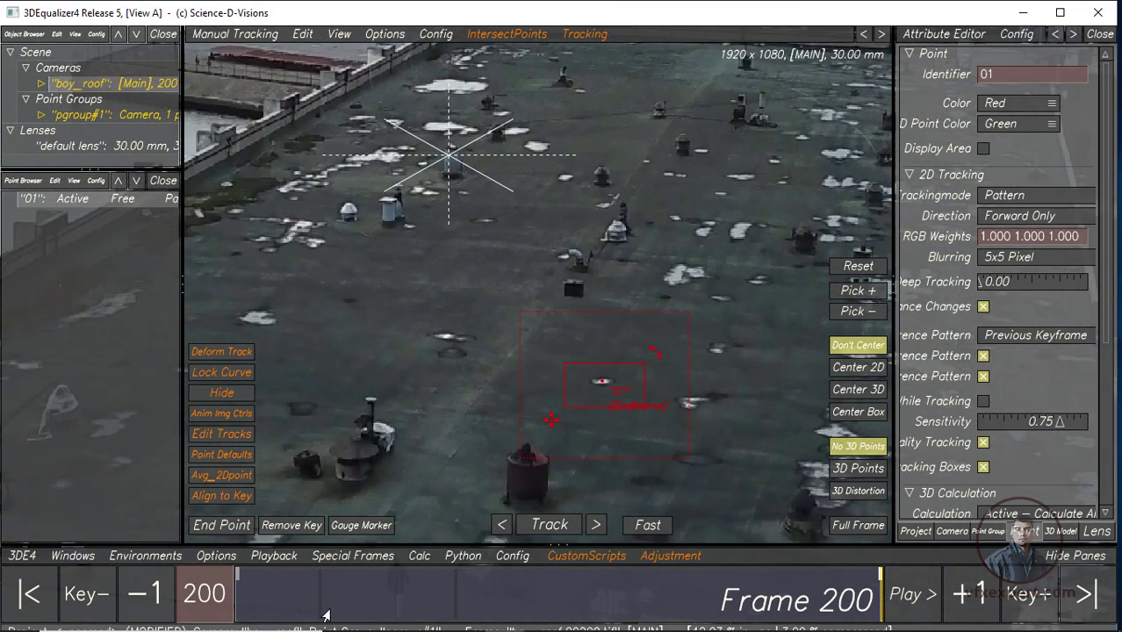
mouse_move(697, 253)
middle_mouse_down()
mouse_move(791, 263)
mouse_move(679, 296)
mouse_move(482, 299)
mouse_move(438, 323)
mouse_move(463, 306)
mouse_move(459, 328)
middle_mouse_up()
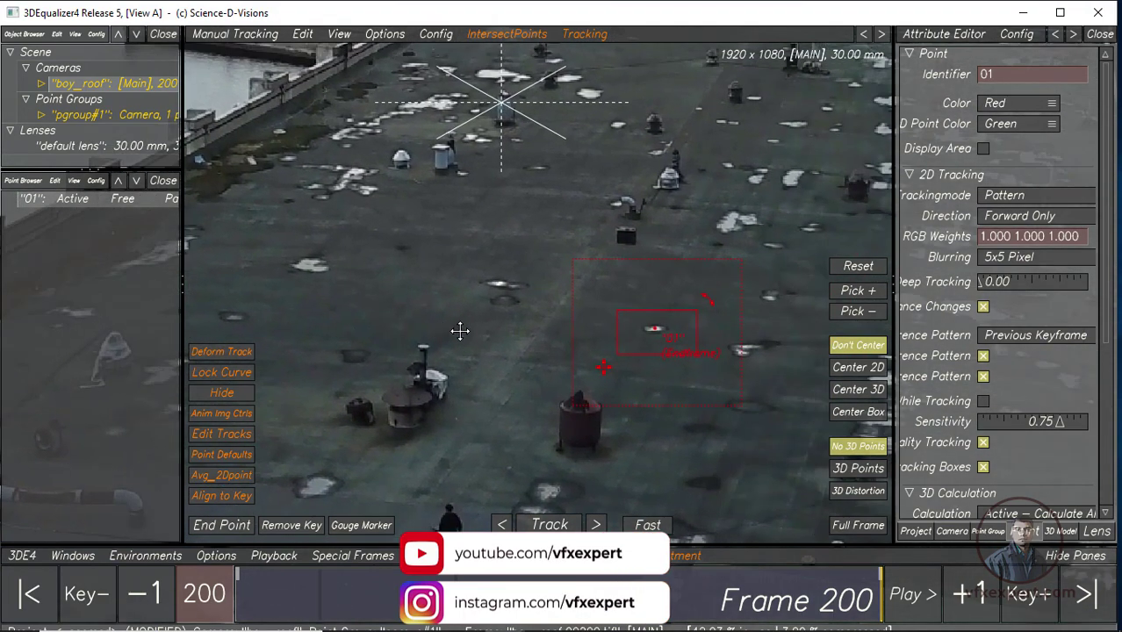
left_click(497, 282, "ctrl")
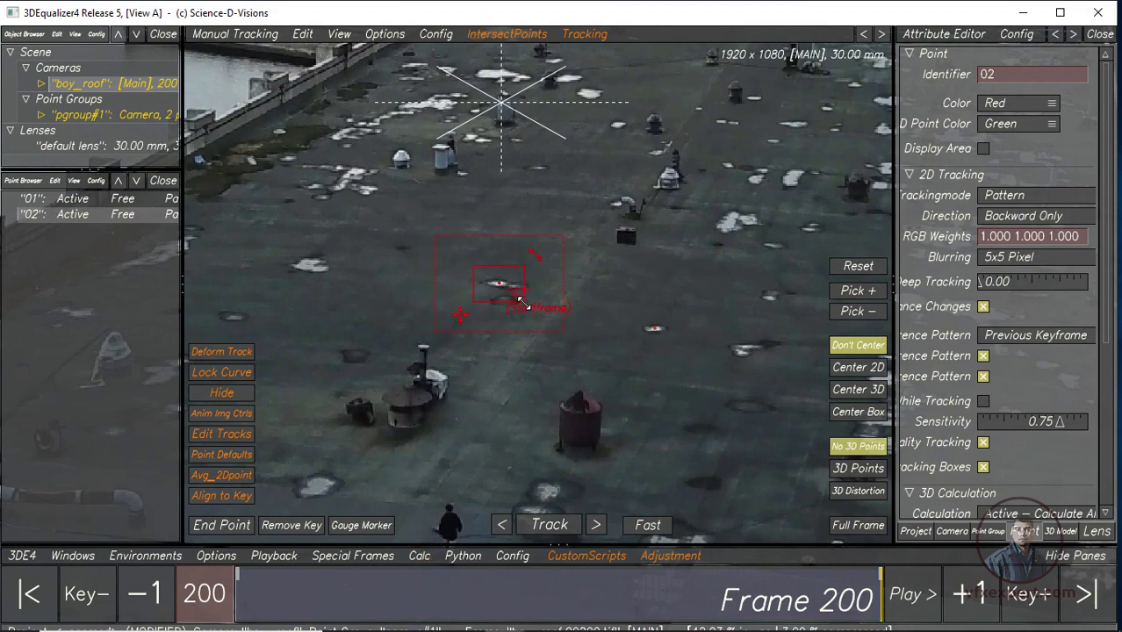
Track point 02 backward from frame 200 to frame 1, re-keying its position near frame 70
left_click(545, 527)
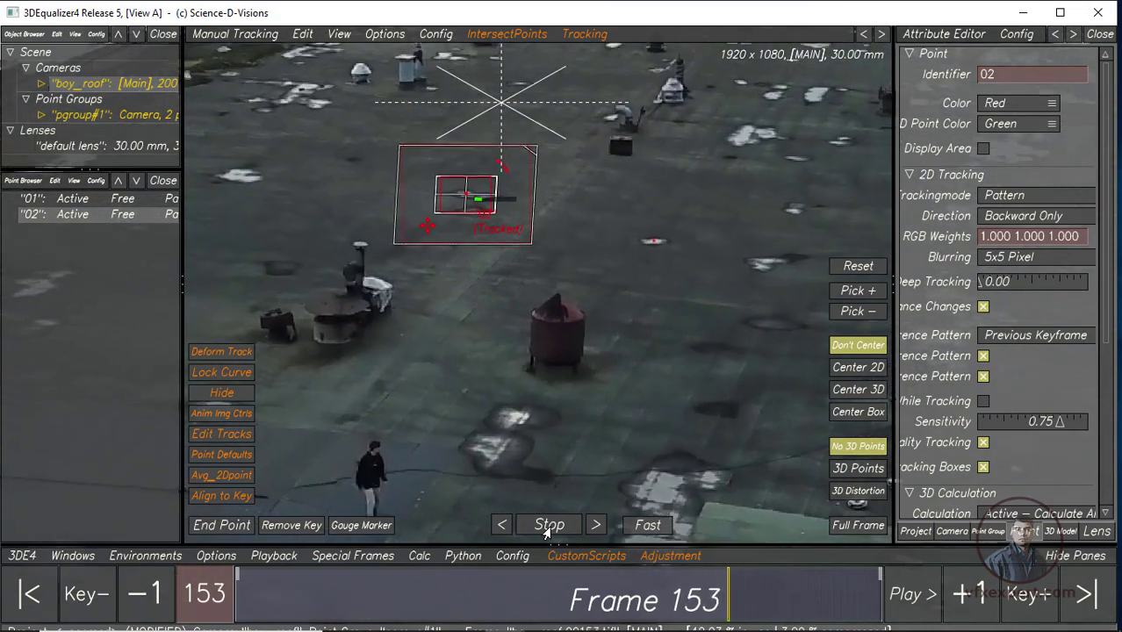
scroll(525, 281, "up", 3)
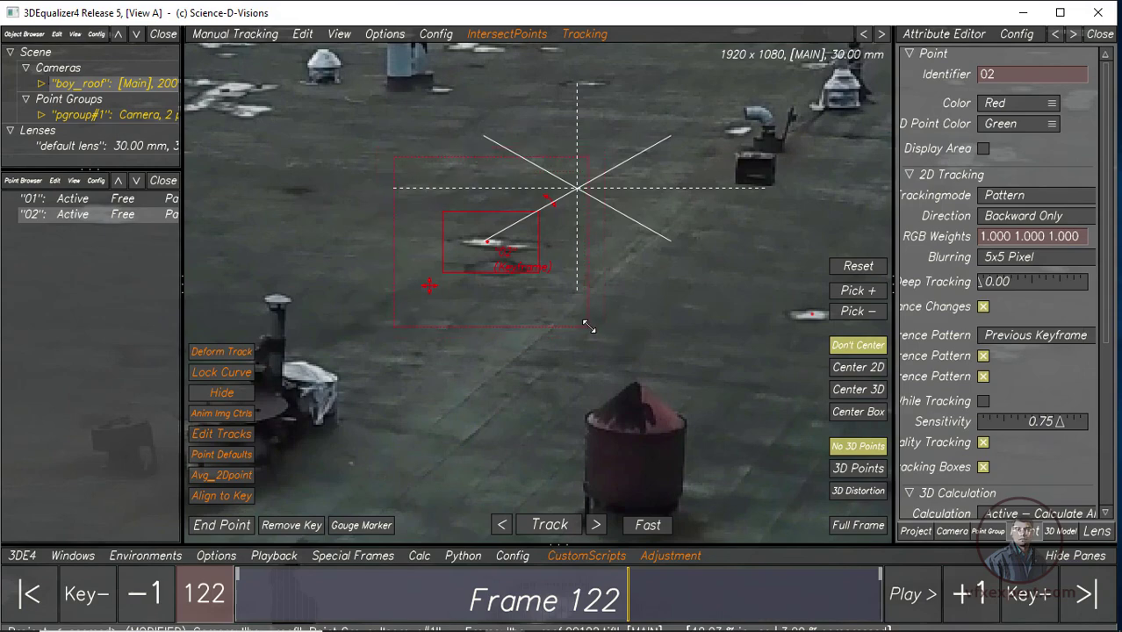
left_click(569, 526)
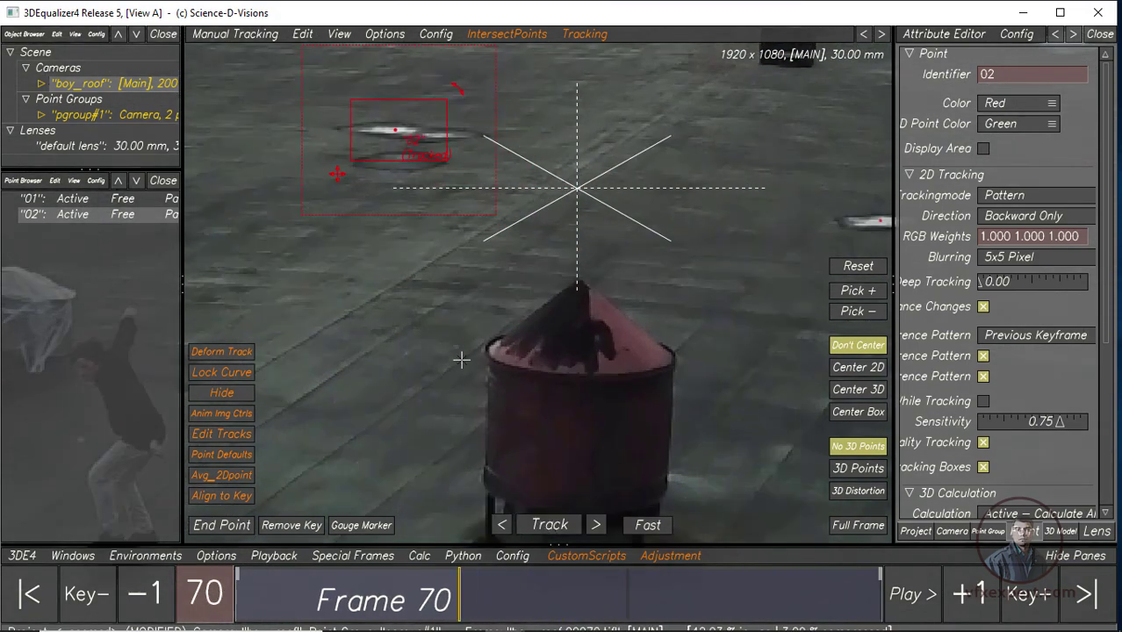
scroll(597, 406, "down", 2)
scroll(582, 392, "down", 1)
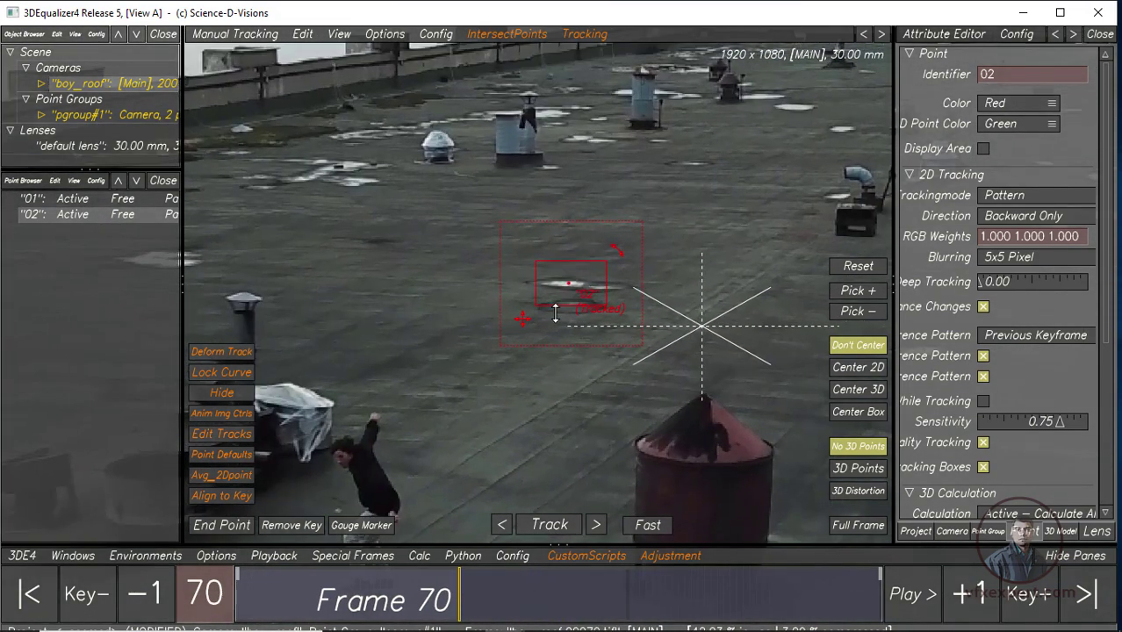
left_click_drag(520, 317, 511, 314)
left_click(552, 524)
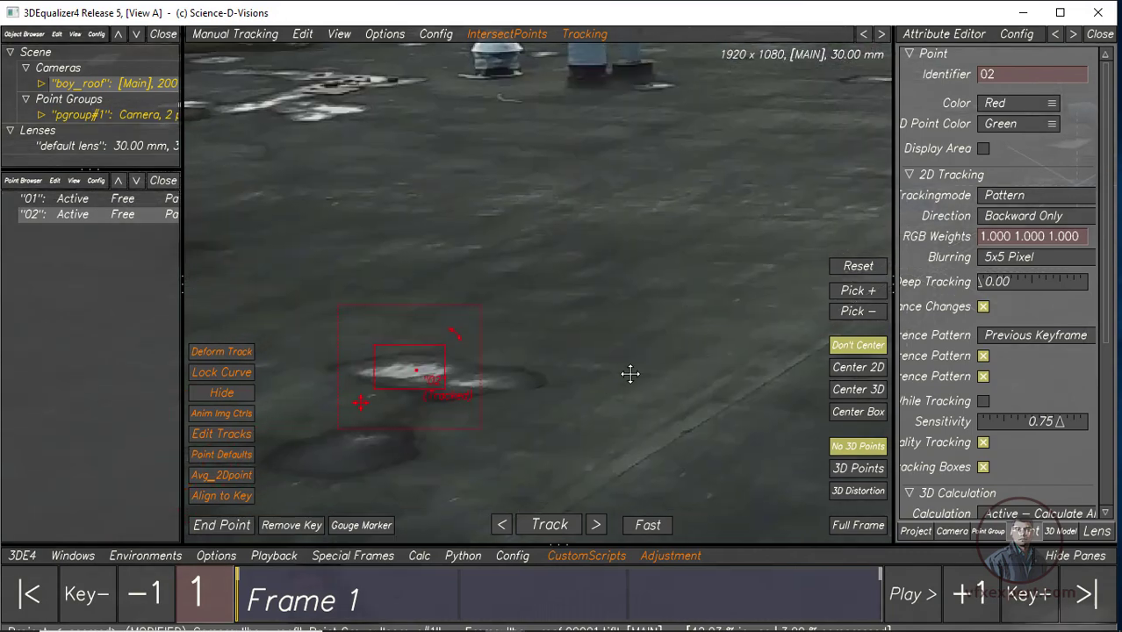
Check point 02 in the early frames and turn on Center 2D
left_click_drag(252, 599, 210, 600)
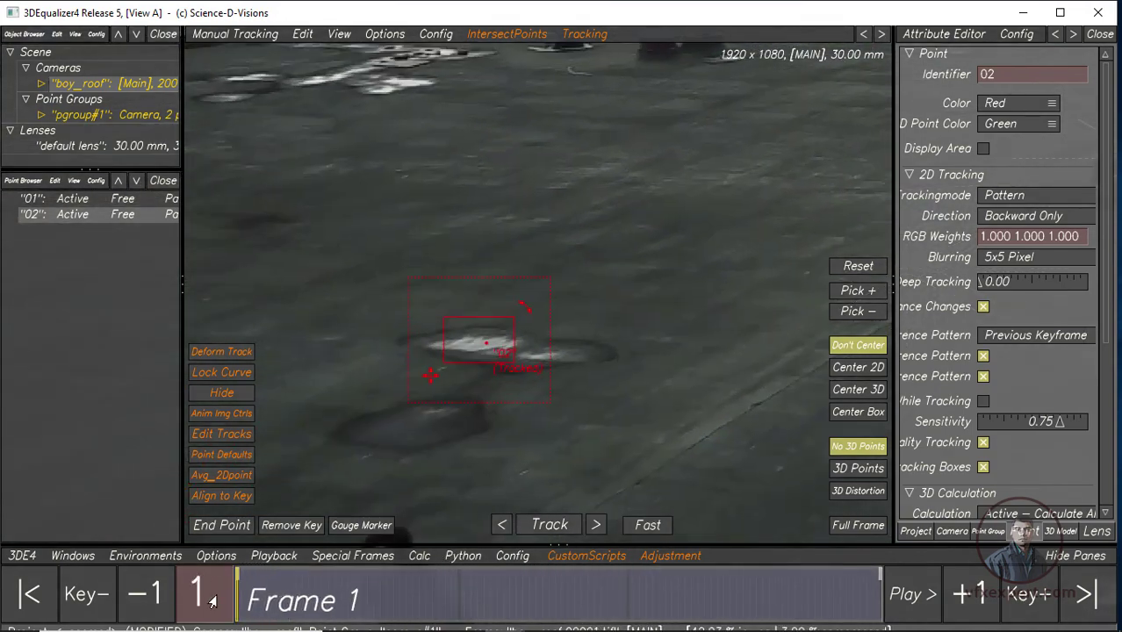
scroll(633, 441, "down", 5)
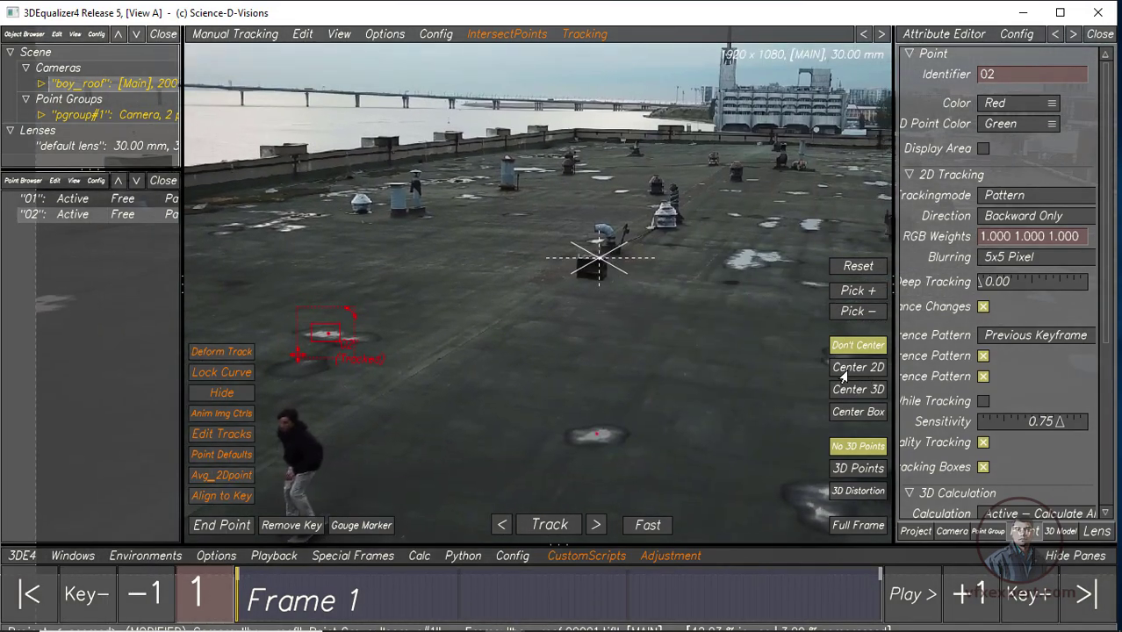
left_click(845, 370)
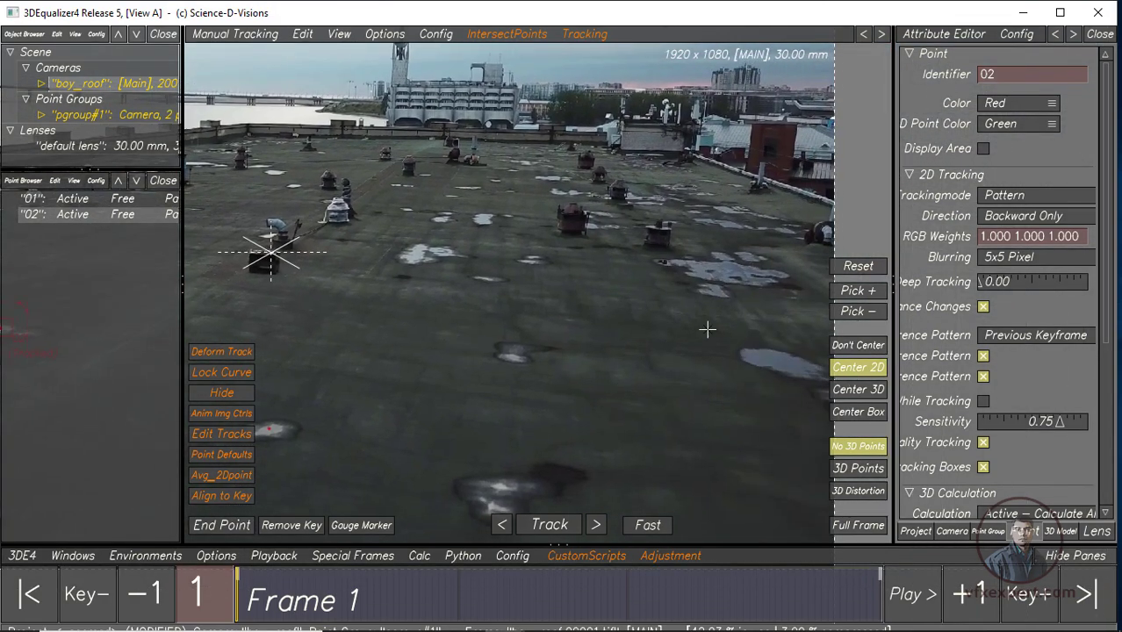
Create point 03 on a rooftop patch and track it forward through the shot
left_click(514, 357, "ctrl")
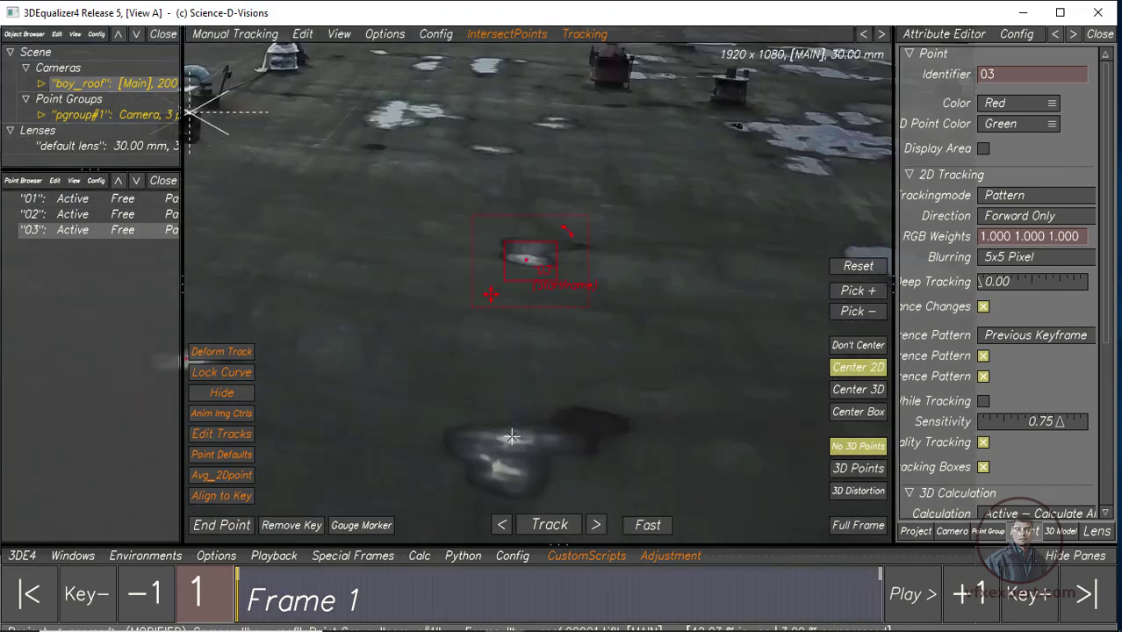
key("t")
key("End")
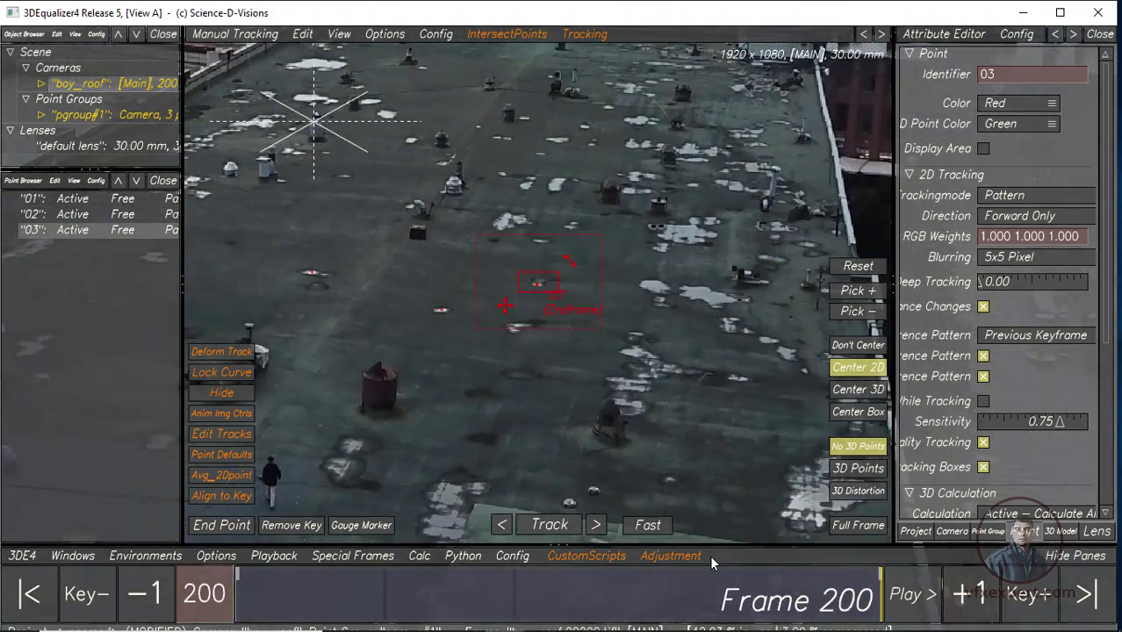
Create point 04 at frame 200, track it backward, and end it at frame 39
left_click(537, 283, "ctrl")
key("t")
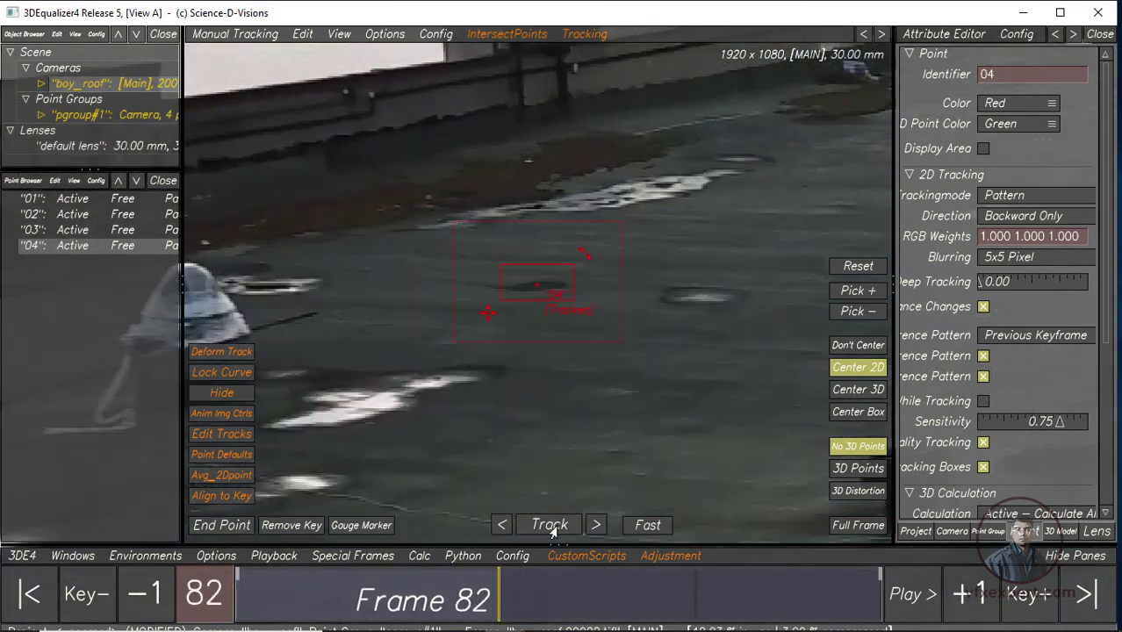
left_click_drag(394, 609, 369, 609)
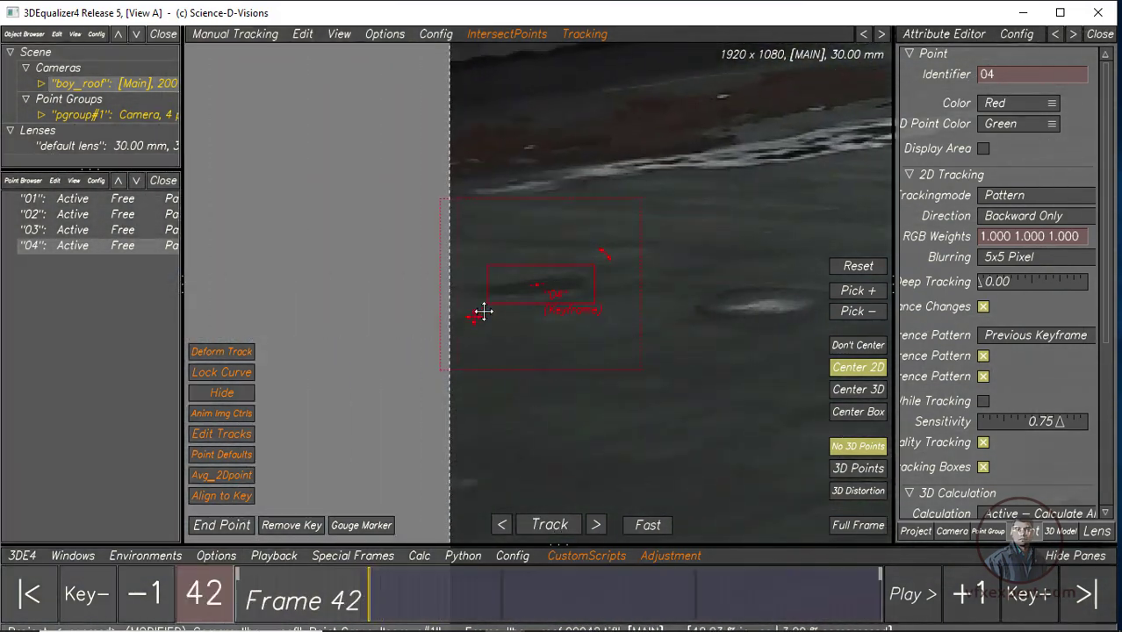
left_click(501, 525)
left_click(501, 525)
left_click(498, 533)
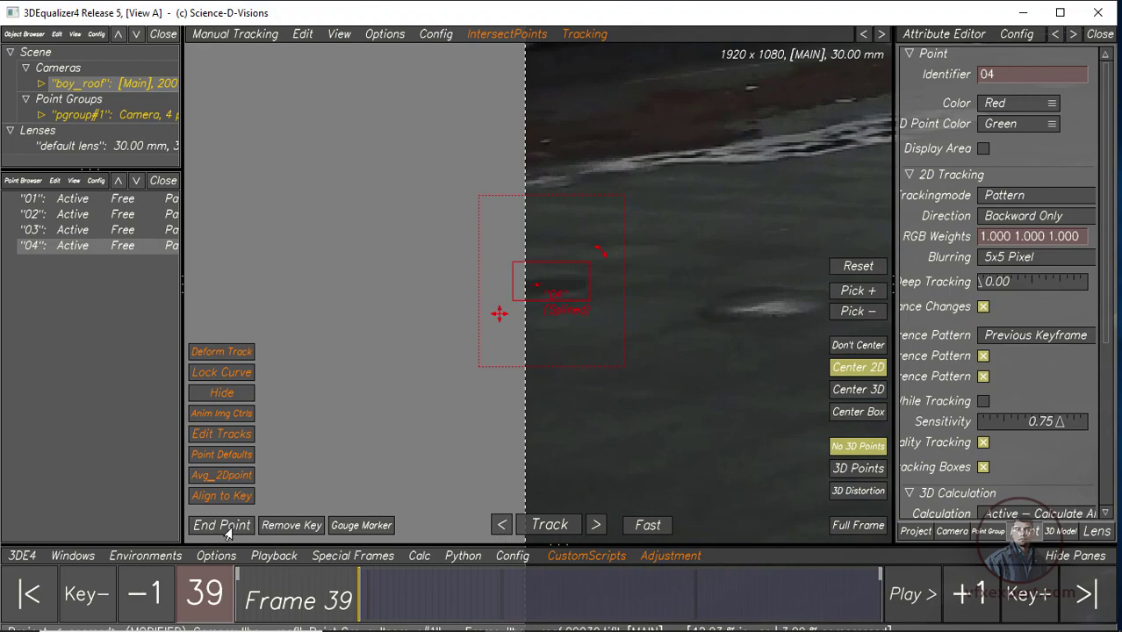
mouse_move(369, 579)
left_mouse_down()
mouse_move(878, 584)
mouse_move(158, 606)
left_mouse_up()
left_click(158, 606)
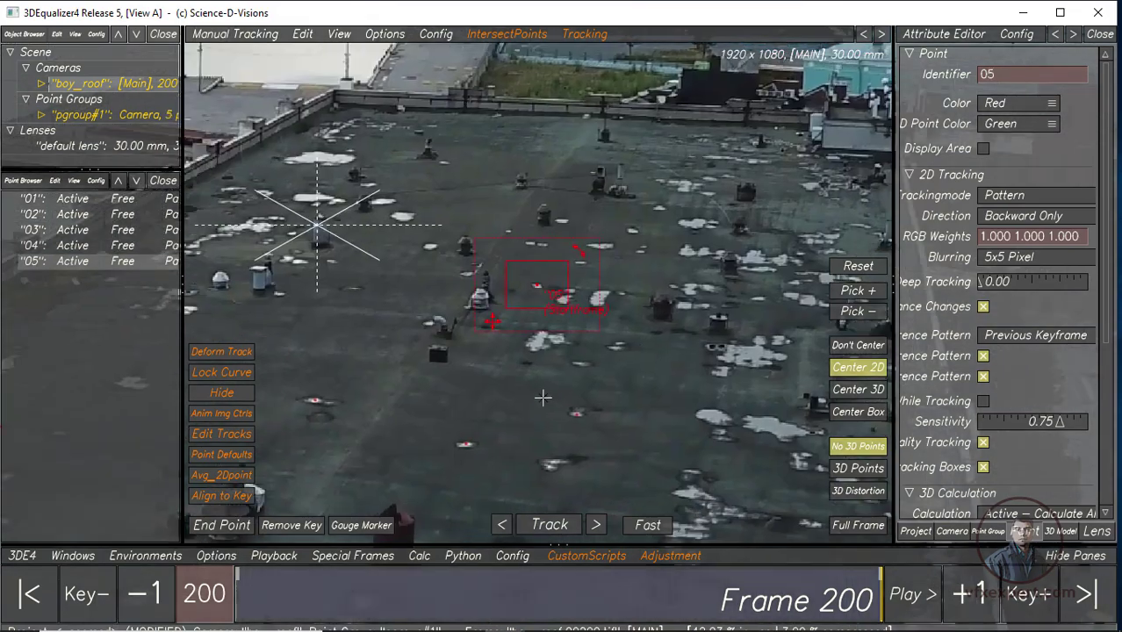
Place point 05 at frame 200, shrink its pattern box, and track it back to frame 1
left_click(536, 200, "ctrl")
left_click_drag(595, 245, 565, 221)
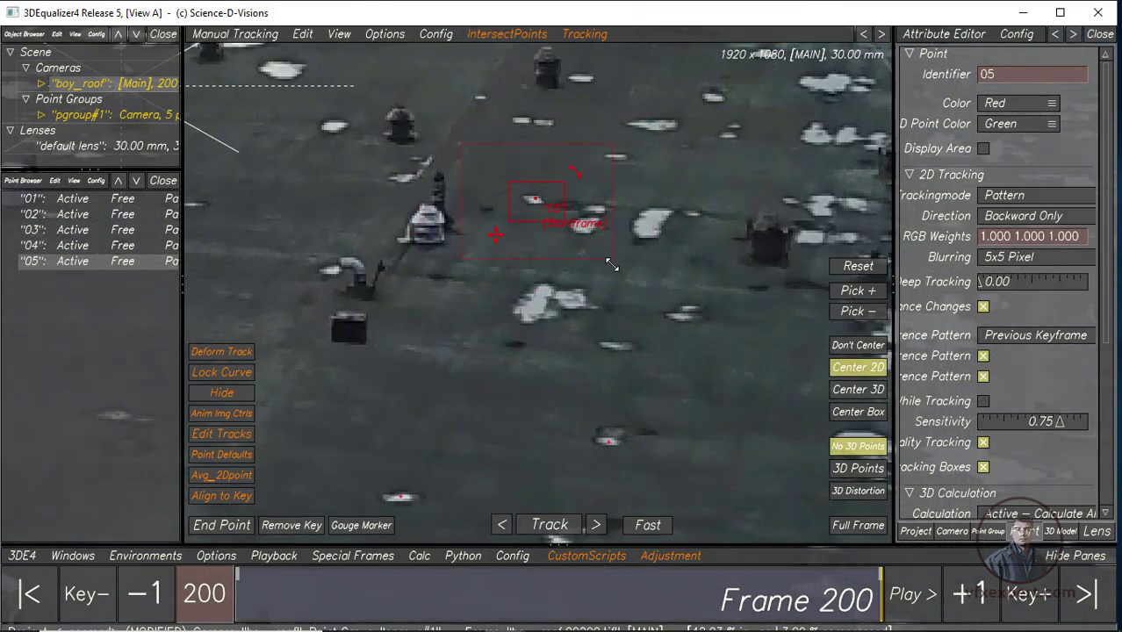
key("t")
left_click(546, 529)
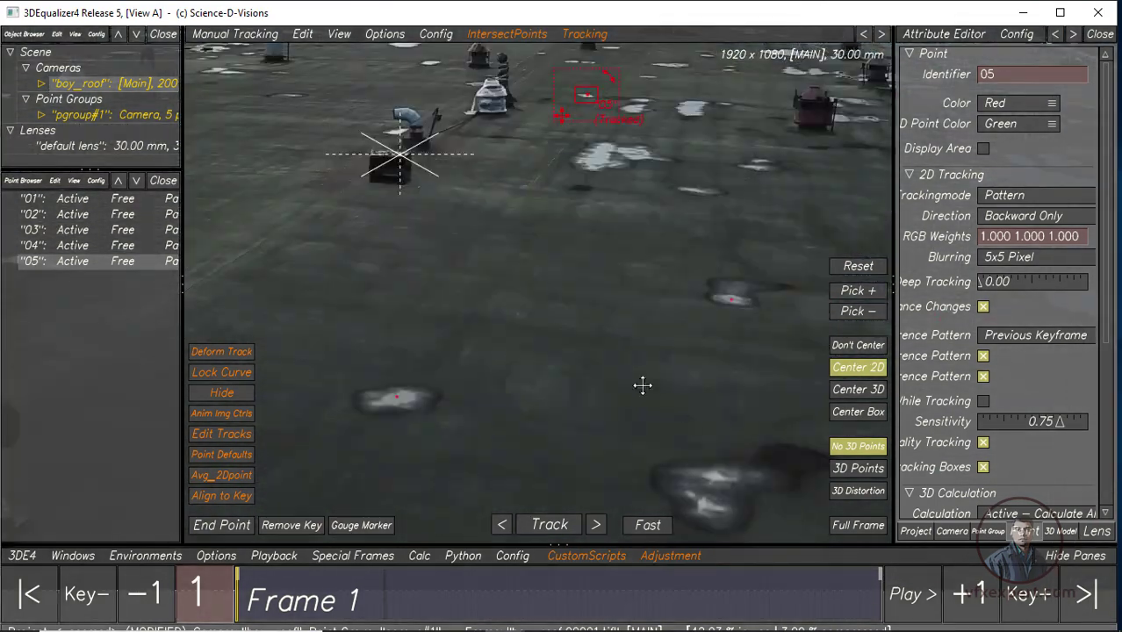
Create point 06 at frame 1 and track it forward to frame 52
left_click(518, 302, "ctrl")
left_click(546, 525)
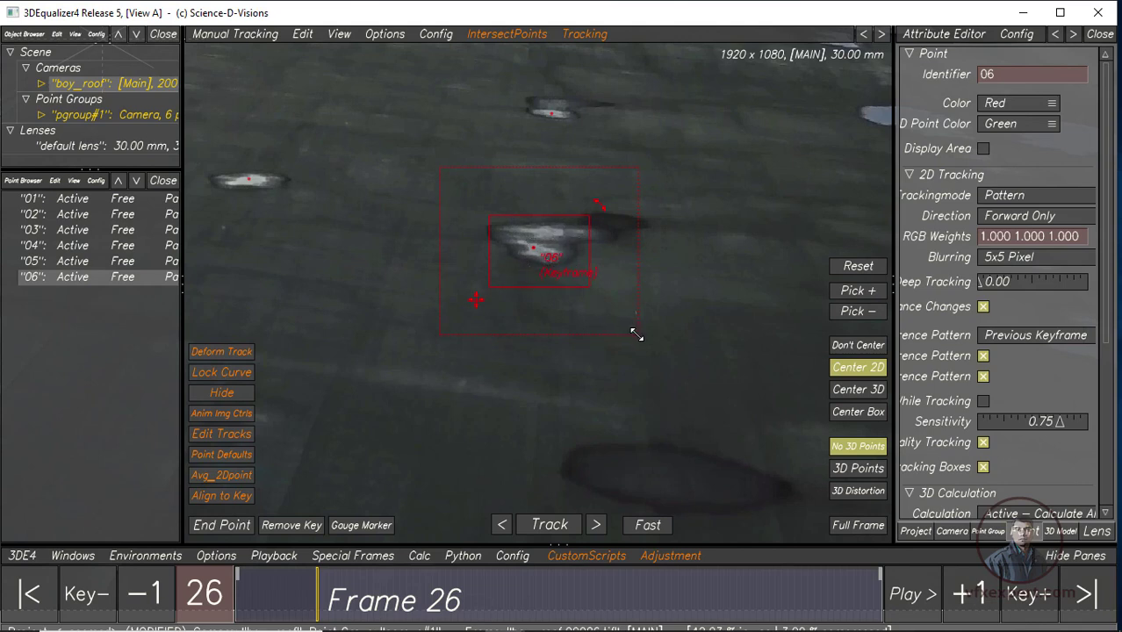
left_click(538, 530)
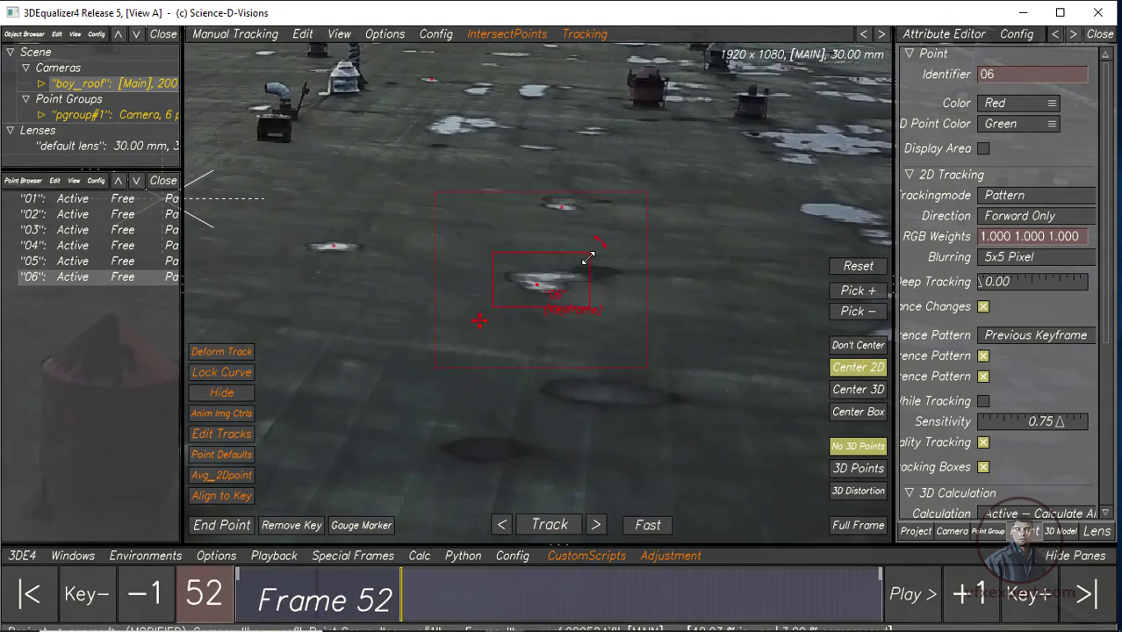
key("End")
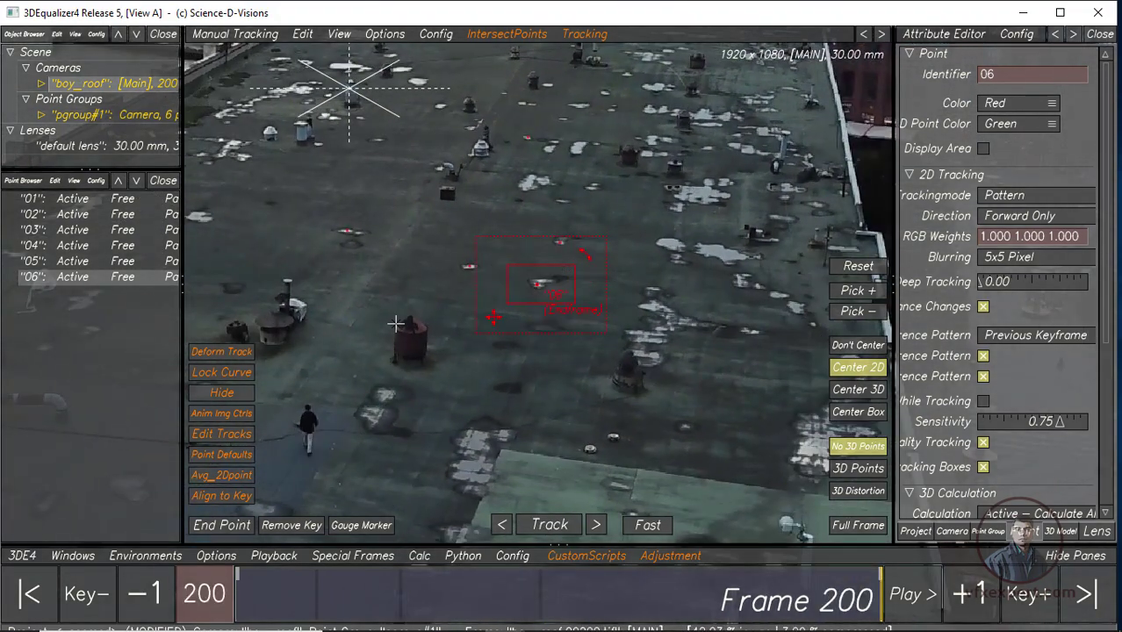
Create point 07, resize its boxes, and track it backward to about frame 38
left_click(533, 397, "ctrl")
key("t")
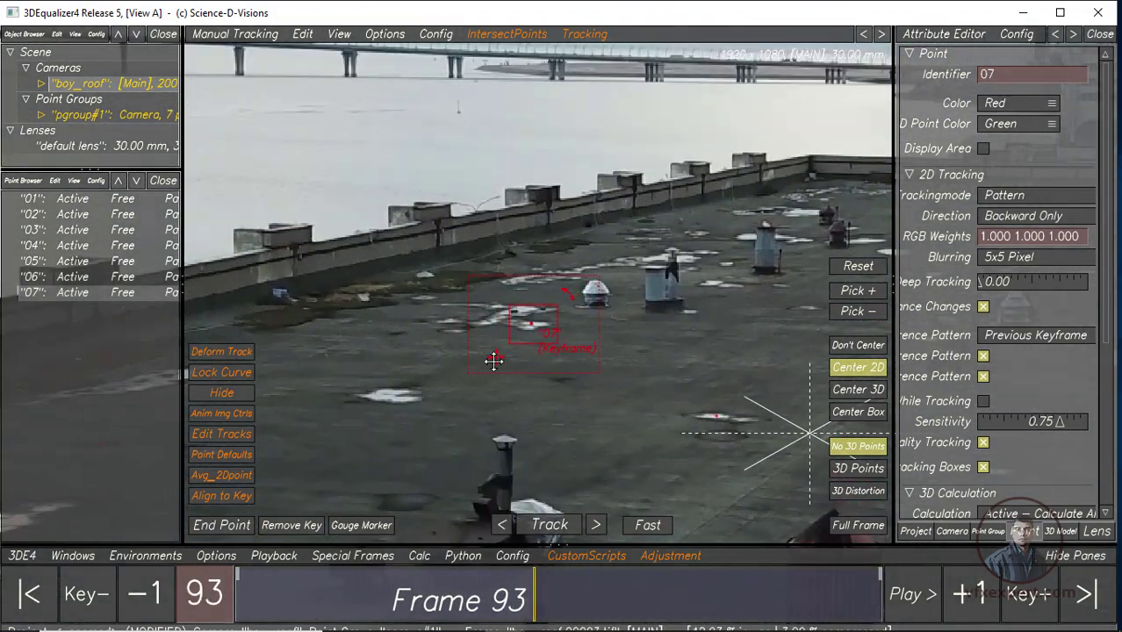
left_click_drag(597, 277, 590, 302)
left_click(543, 524)
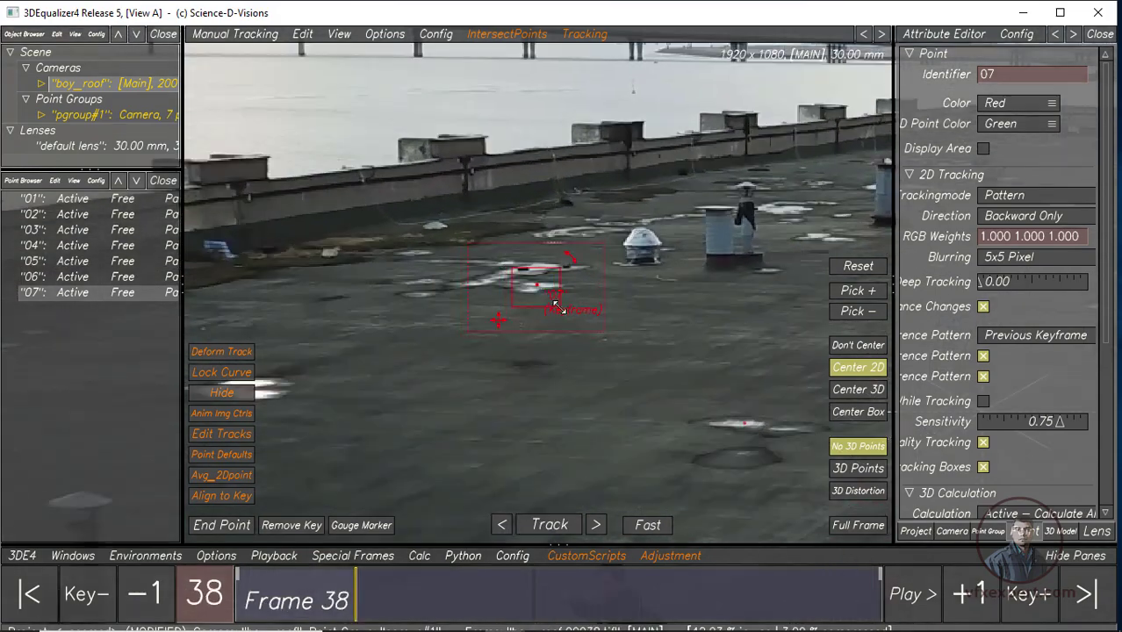
left_click(307, 606)
key("End")
Create point 08 at frame 200, track it backward, and set its End Point at frame 71
left_click(664, 188, "ctrl")
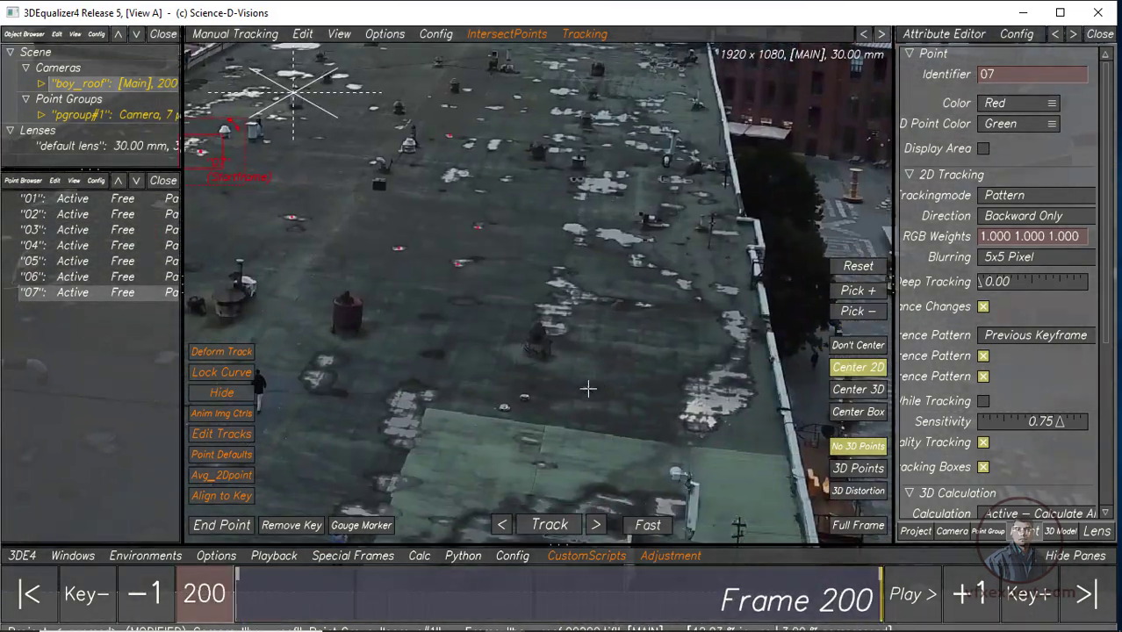
left_click(549, 525)
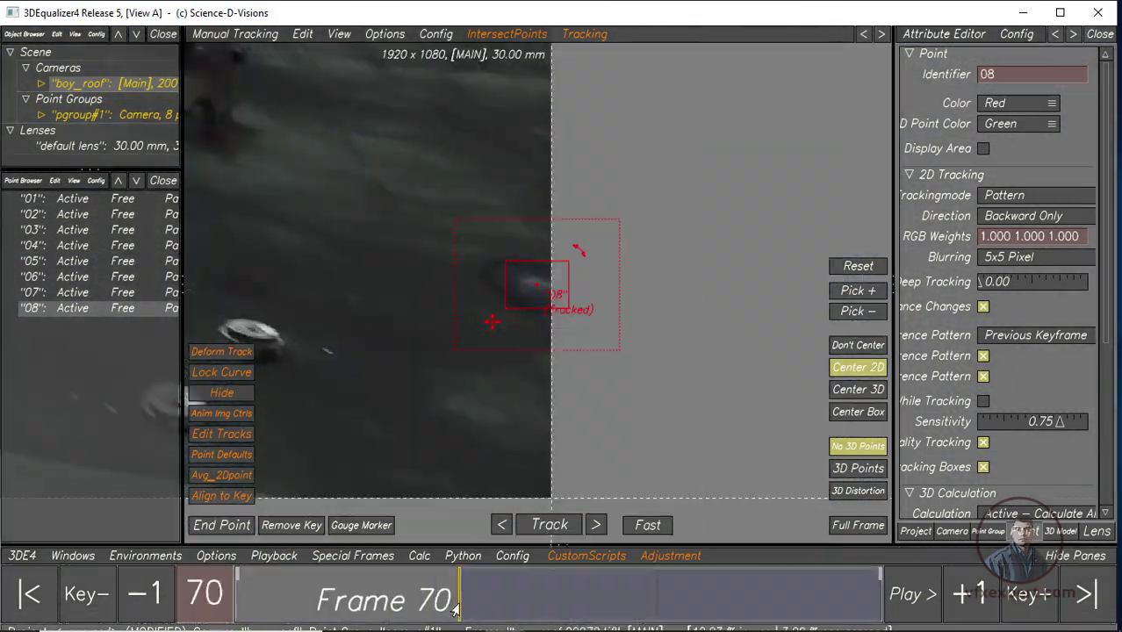
left_click_drag(458, 606, 460, 610)
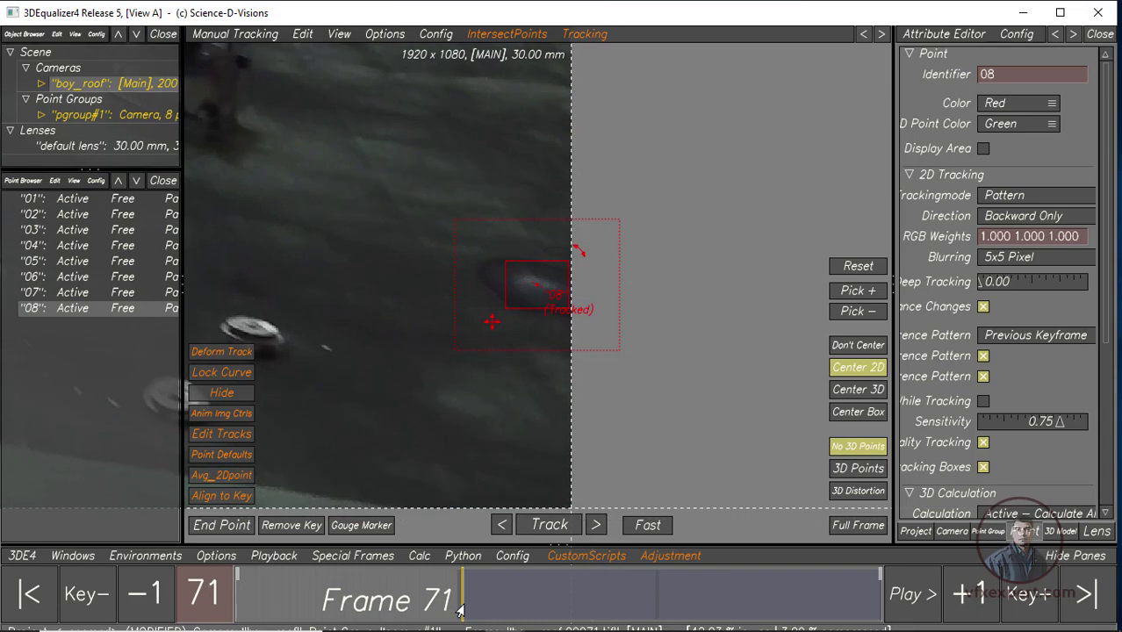
left_click(209, 527)
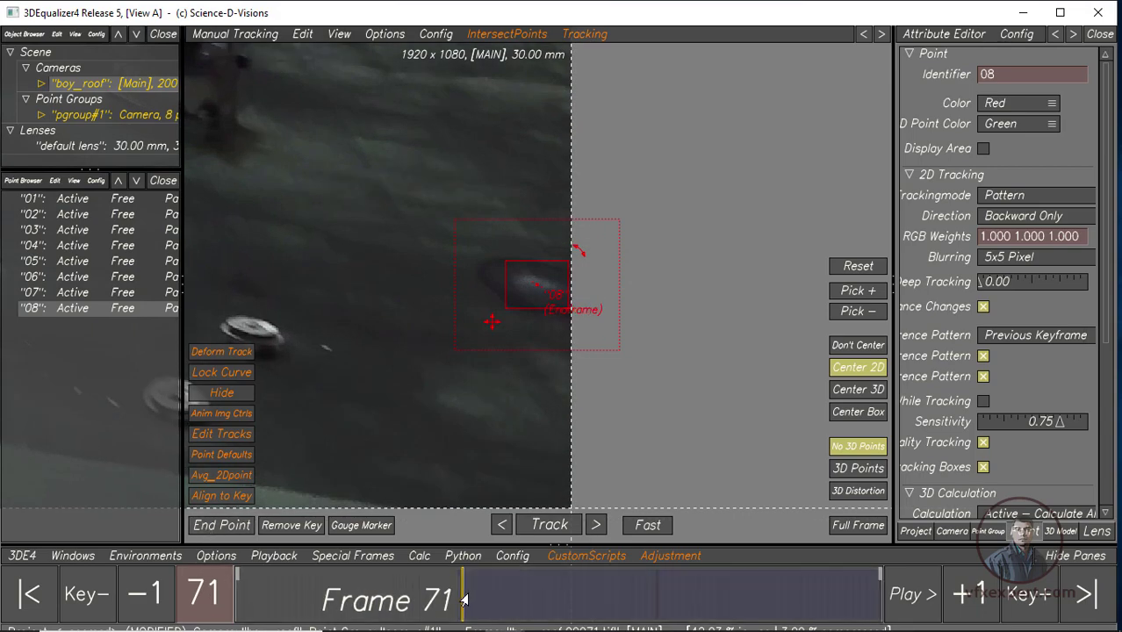
left_click_drag(464, 600, 881, 599)
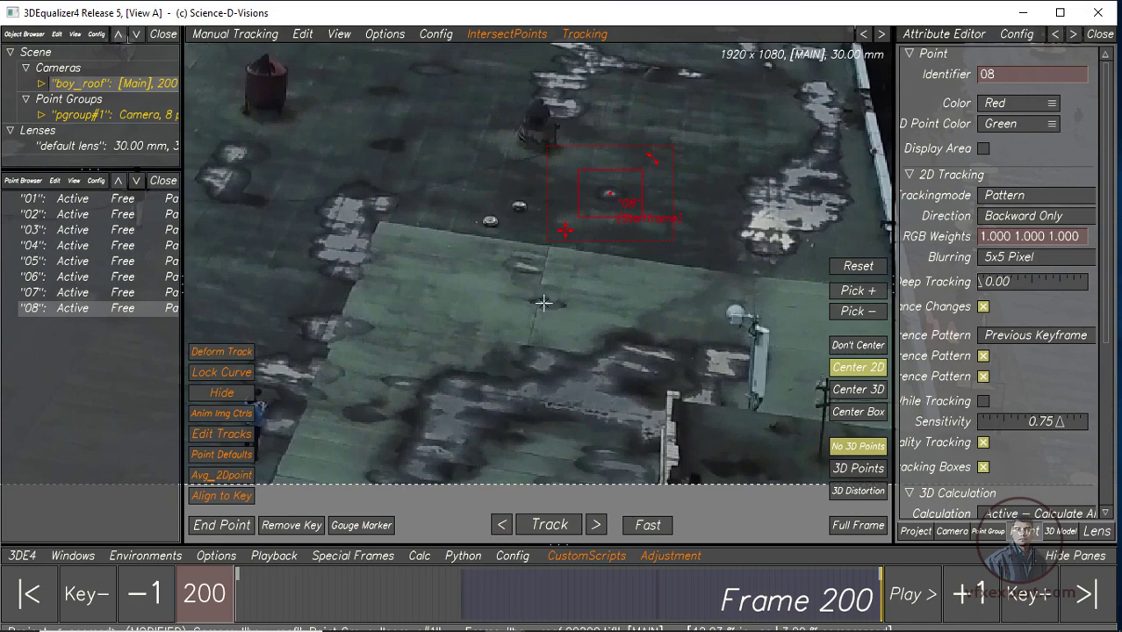
Create point 09, centre it on its feature, track it backward, then place point 10 at frame 200
left_click(544, 303, "ctrl")
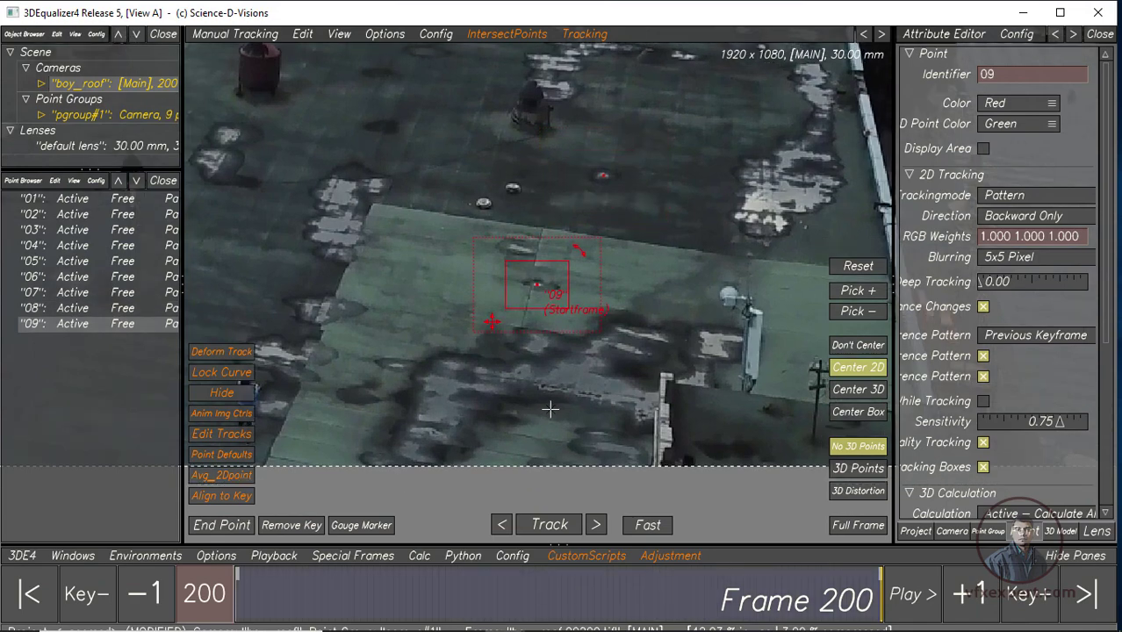
scroll(540, 394, "up", 3)
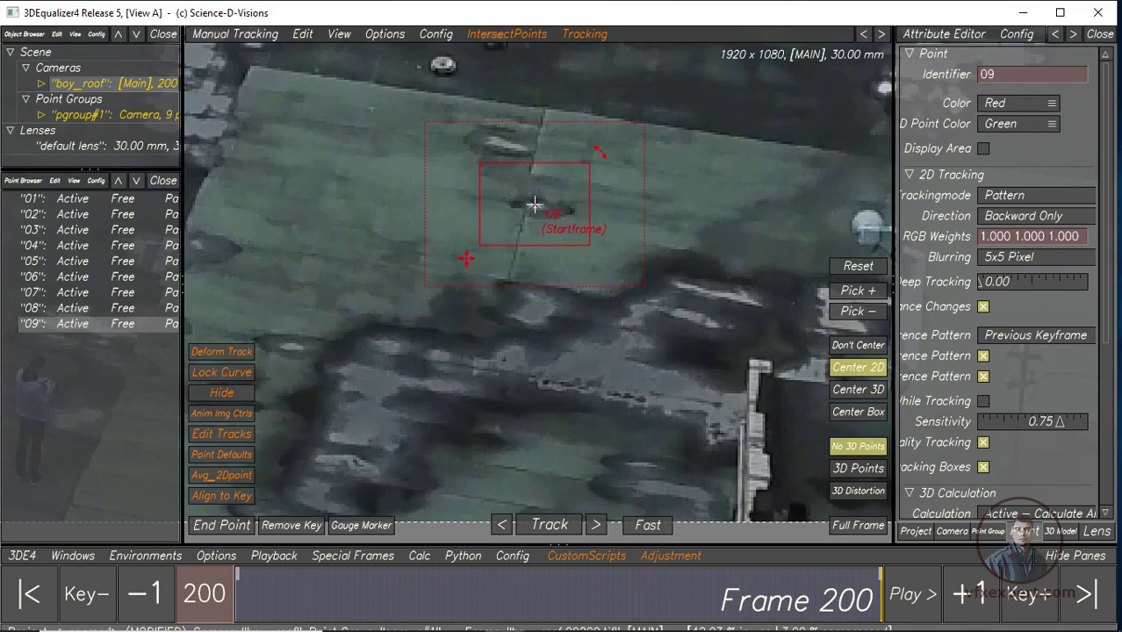
left_click_drag(535, 207, 537, 207)
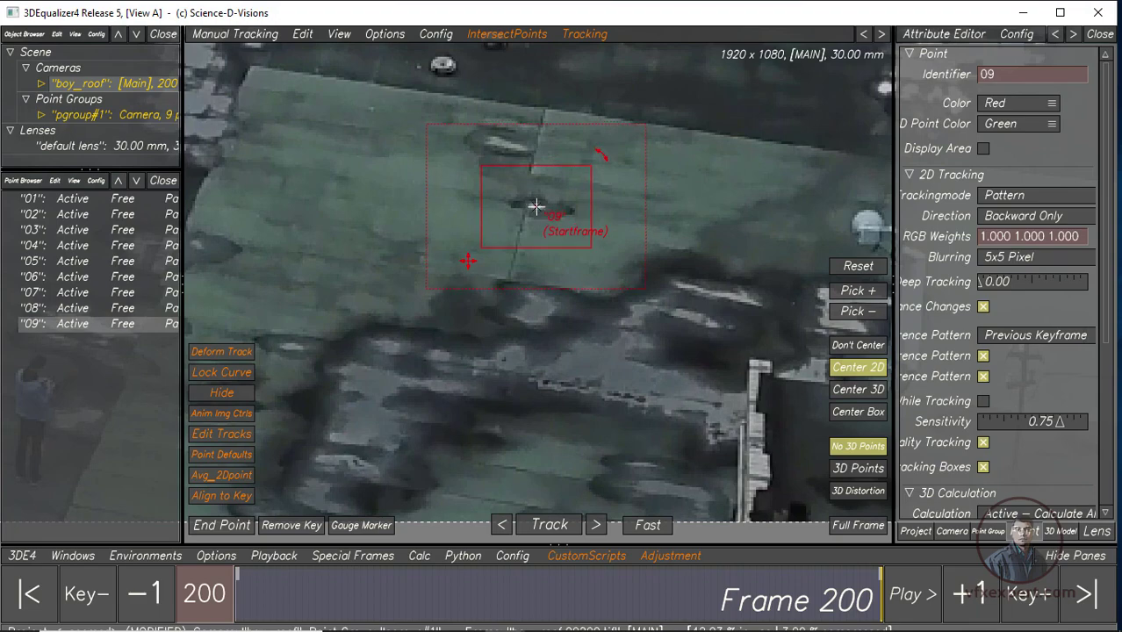
left_click(546, 524)
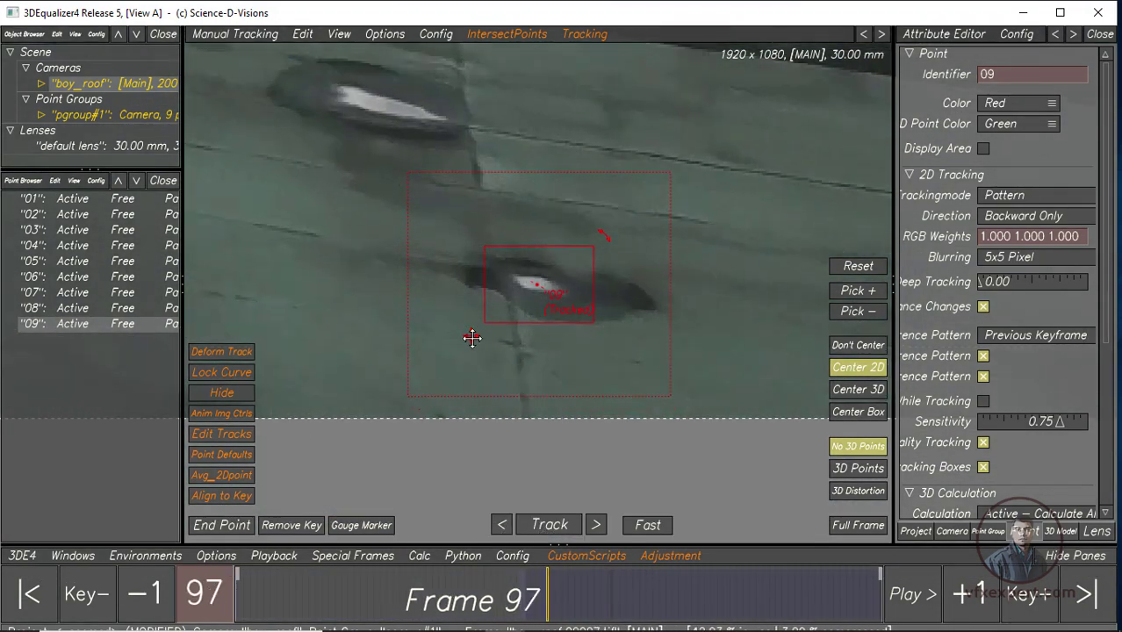
left_click(492, 524)
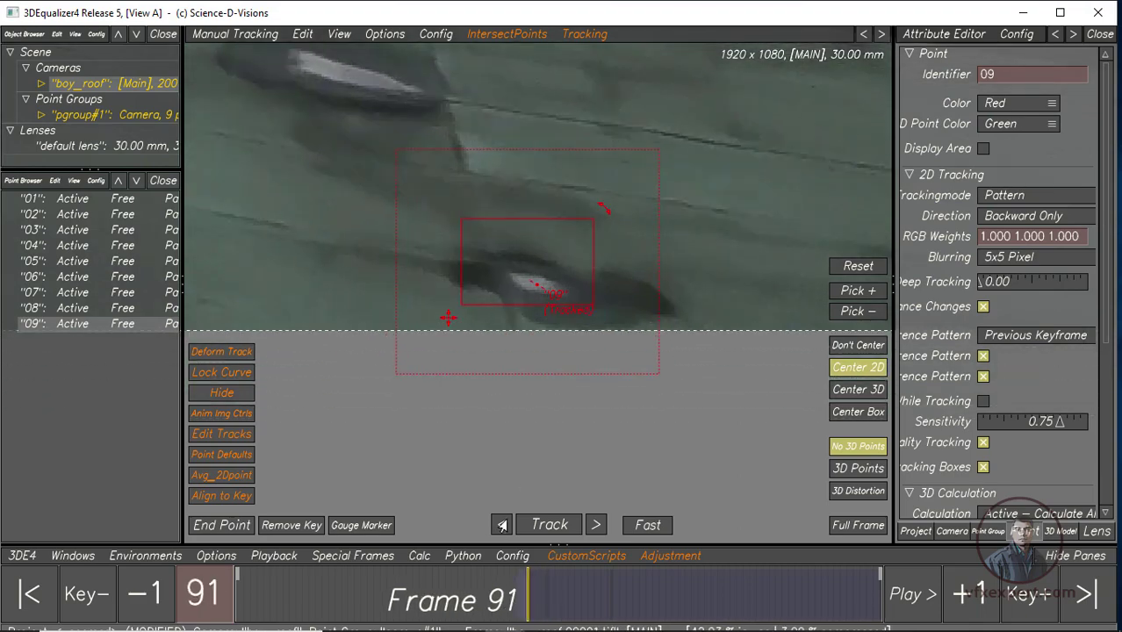
key("End")
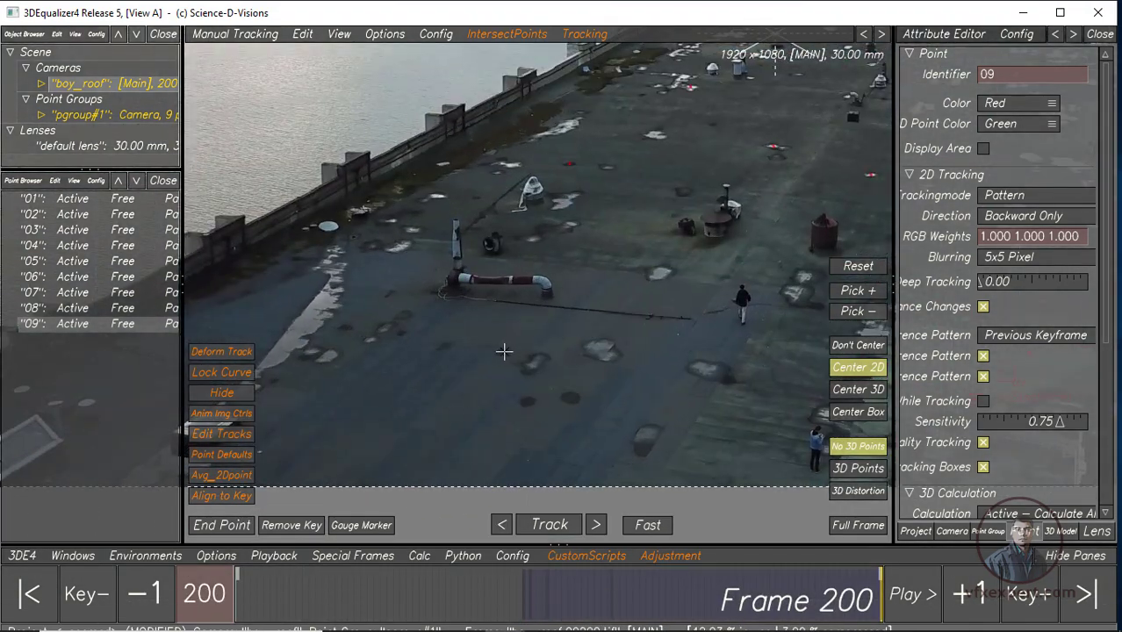
left_click(504, 351, "ctrl")
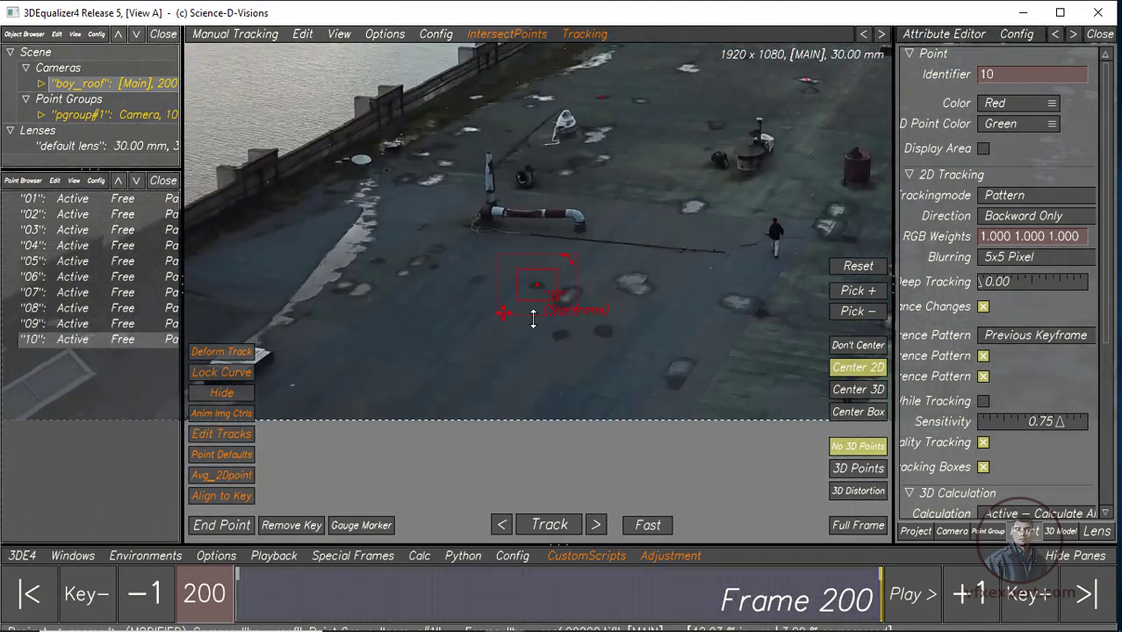
Reset the Image Controls, enable image and colour controls with brightness 0.1607 and contrast 0.0714
left_click(86, 559)
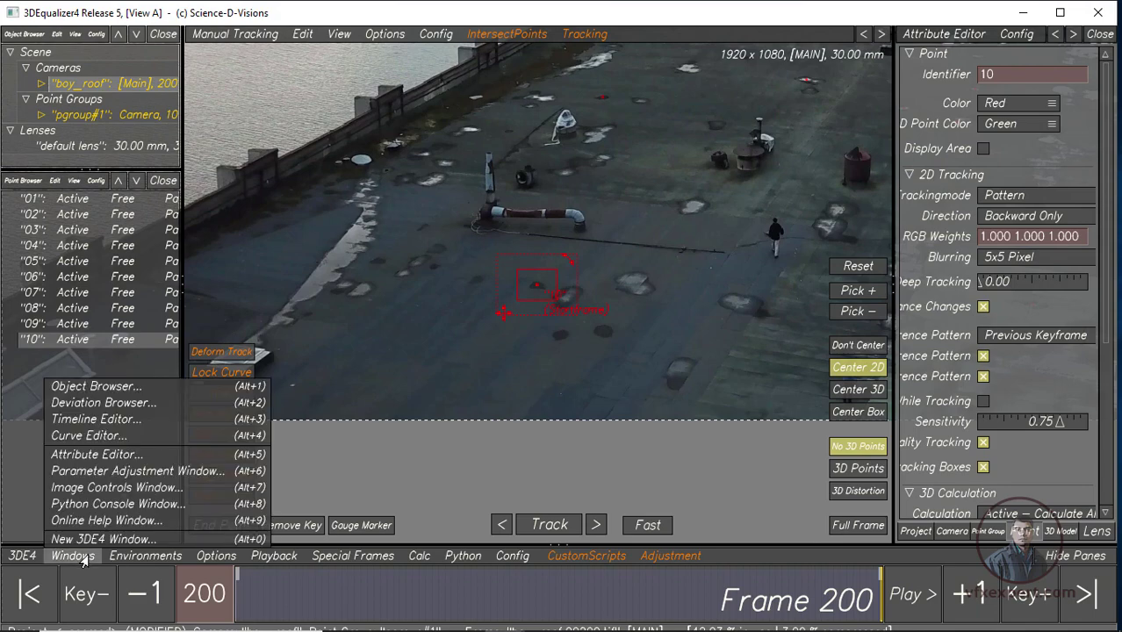
left_click(110, 490)
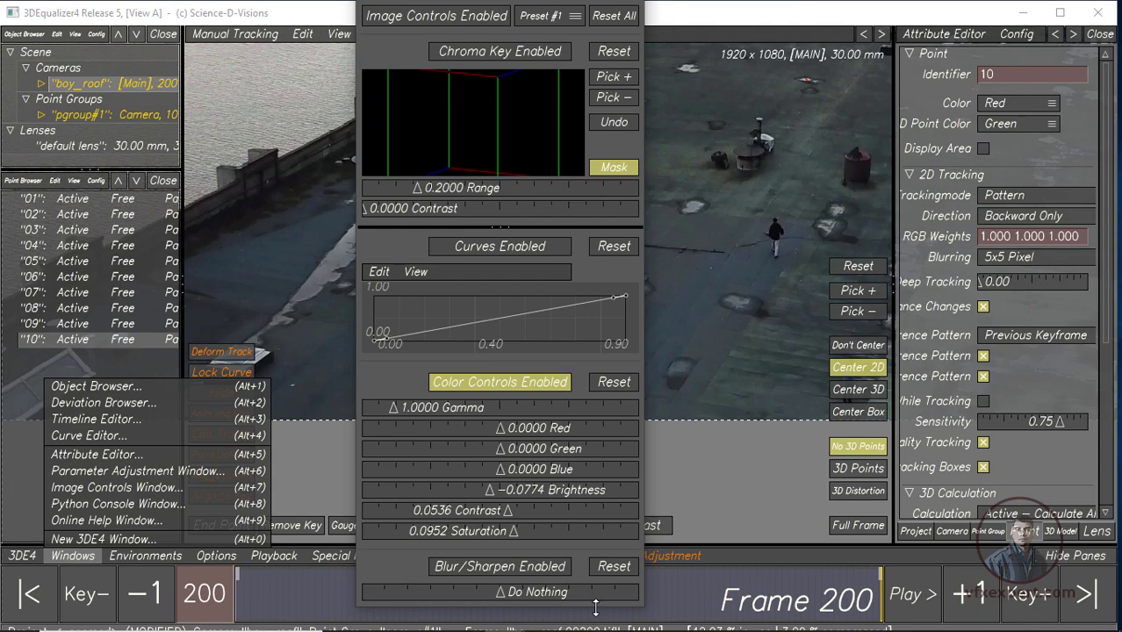
left_click_drag(485, 16, 874, 15)
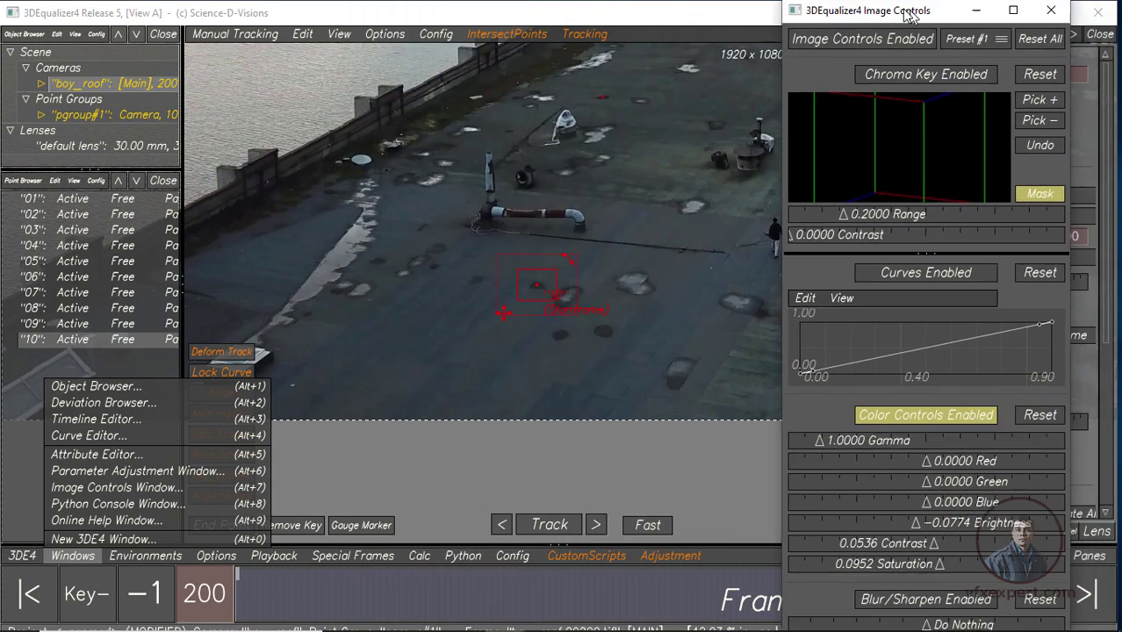
left_click(991, 44)
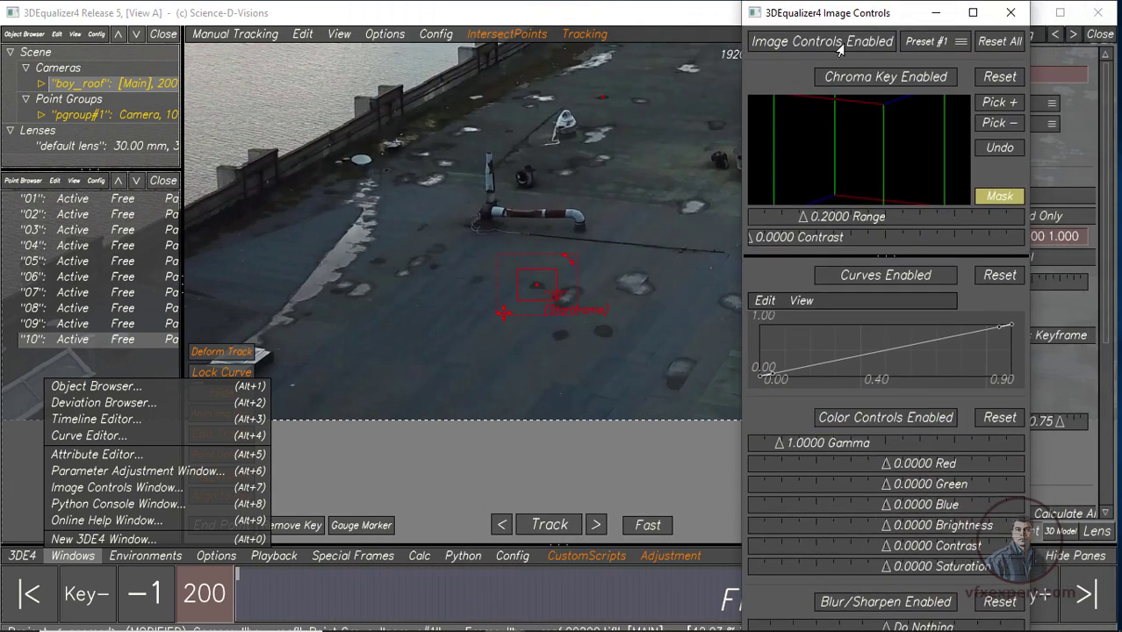
left_click(800, 48)
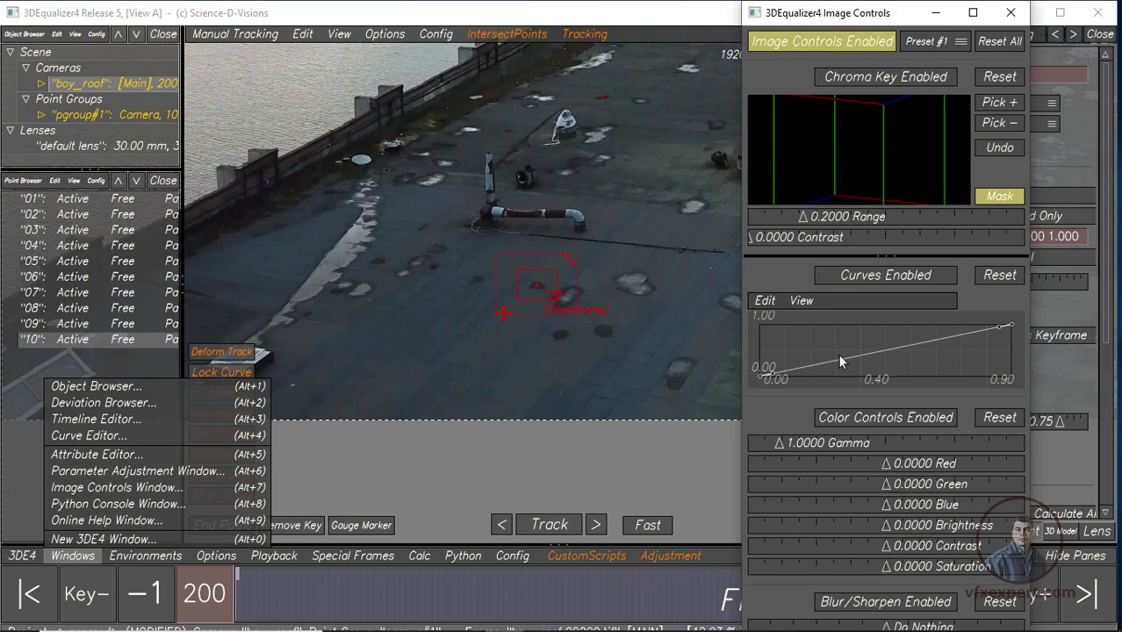
left_click(874, 426)
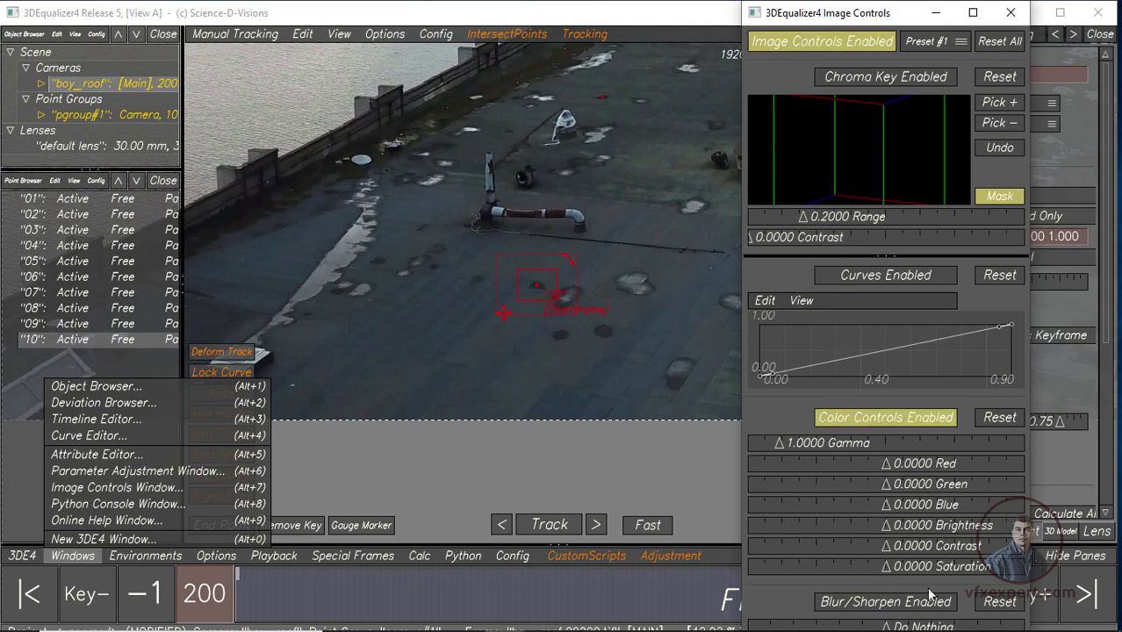
left_click_drag(887, 559, 904, 535)
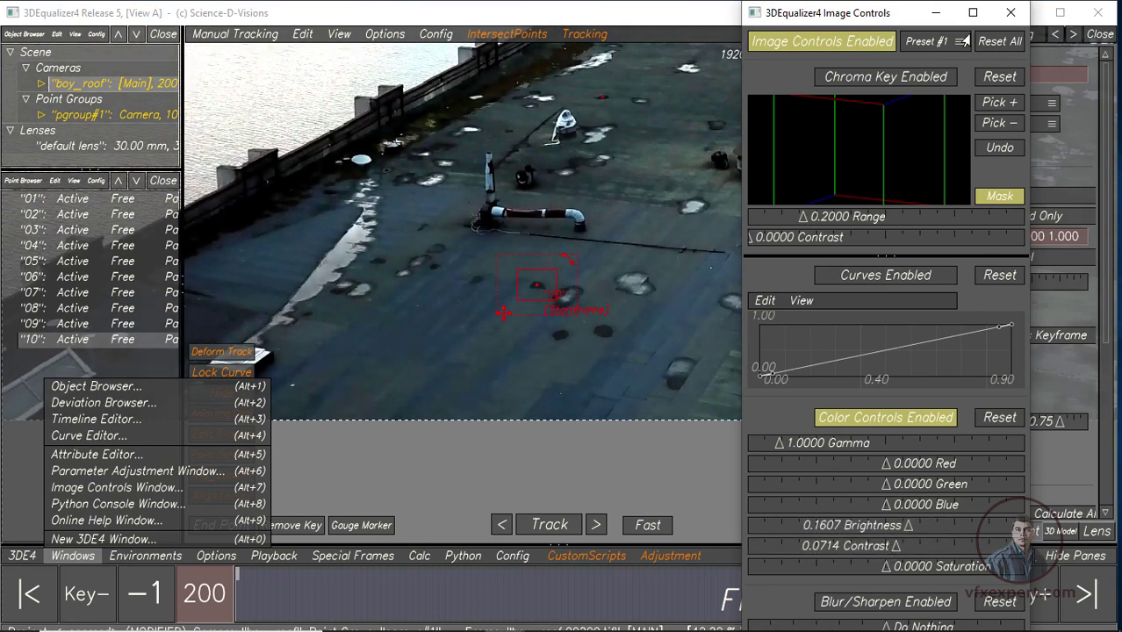
left_click(936, 13)
left_click(608, 327)
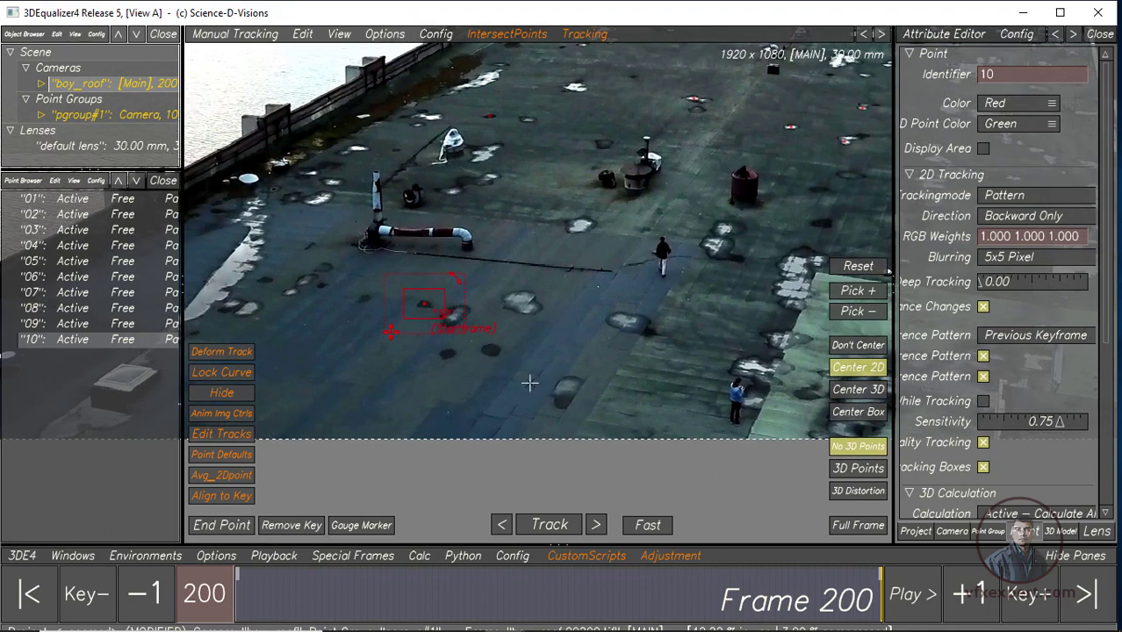
Track point 10 backward from frame 200, stepping through frames to check it
left_click(544, 525)
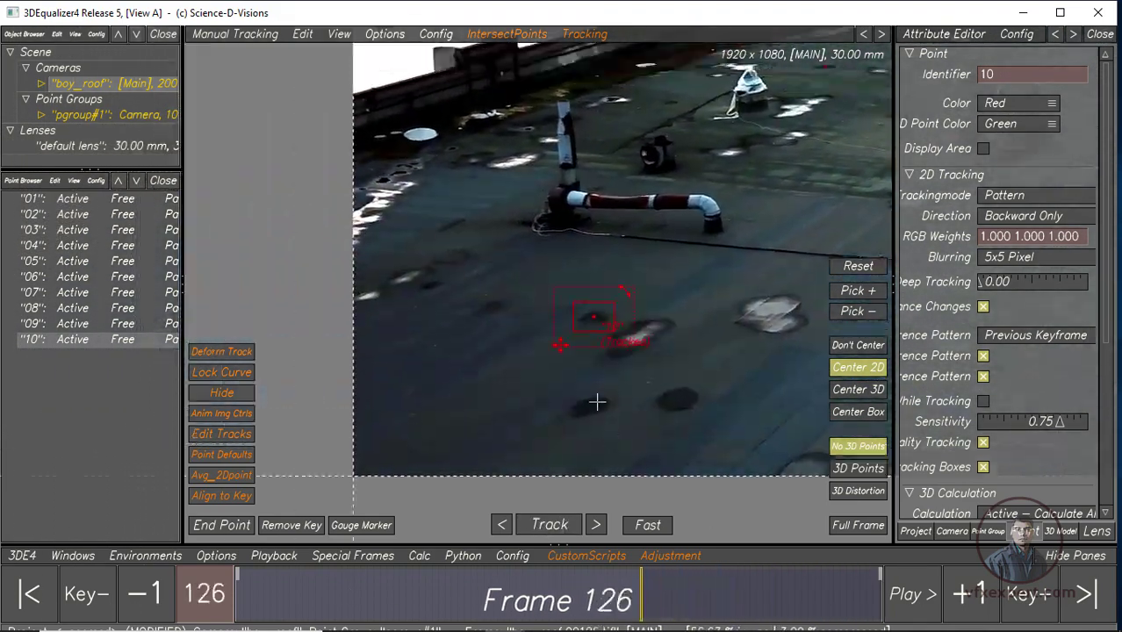
left_click(500, 525)
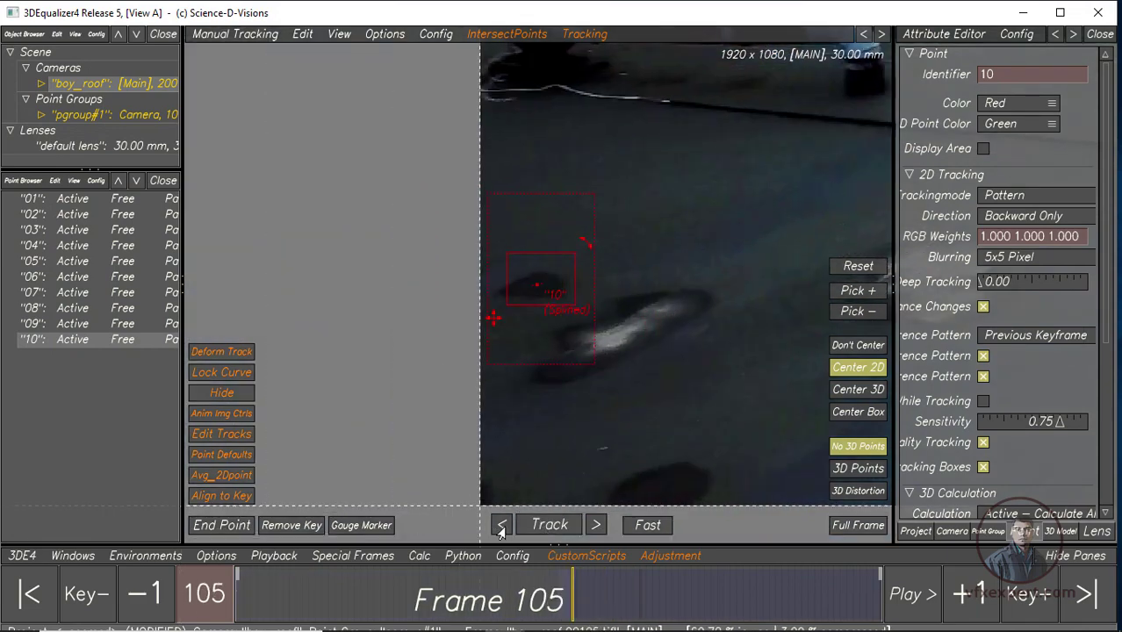
left_click(500, 525)
scroll(591, 444, "up", 2)
key("Right")
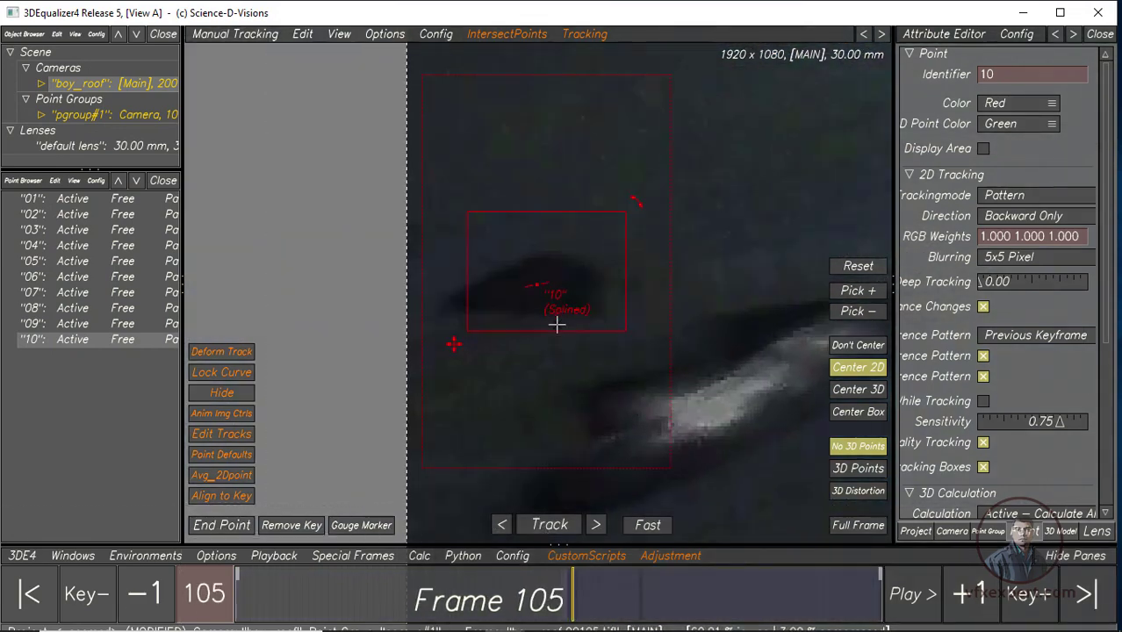
left_click(500, 525)
left_click(221, 525)
key("Home")
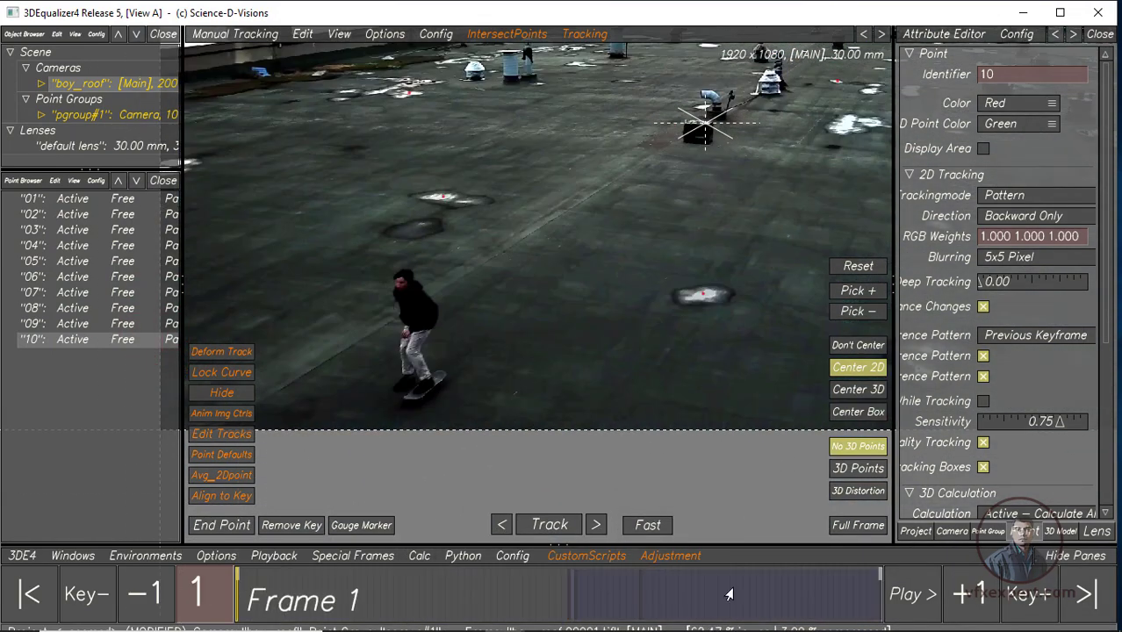
key("End")
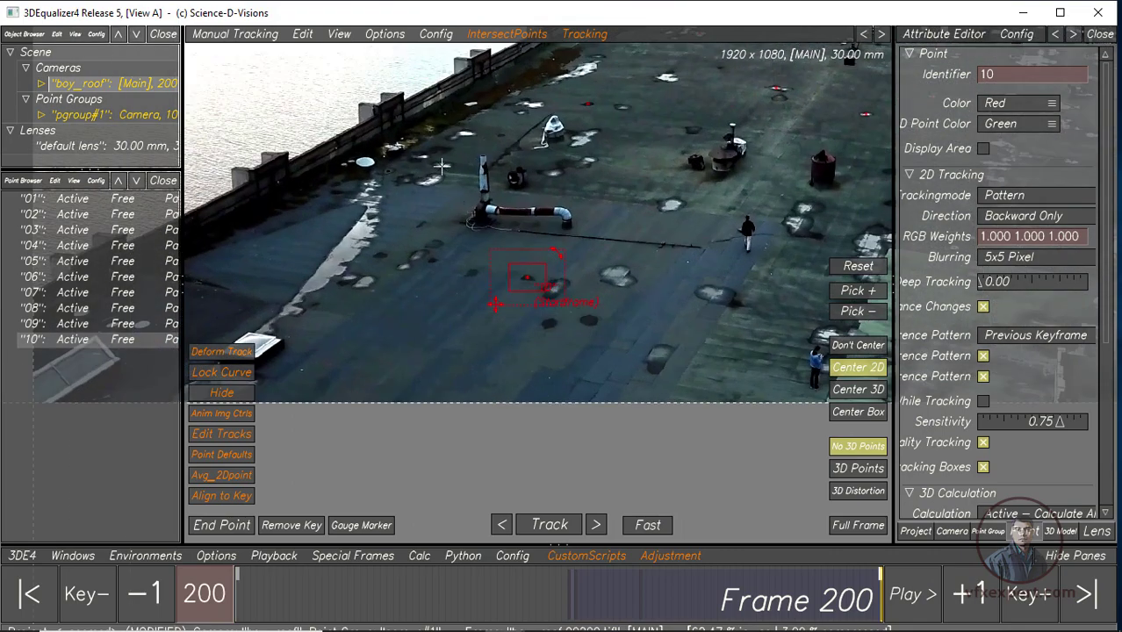
Create point 11 at frame 200 and track it backward, then place point 12 at frame 1
left_click(441, 165, "ctrl")
scroll(442, 165, "up", 2)
key("t")
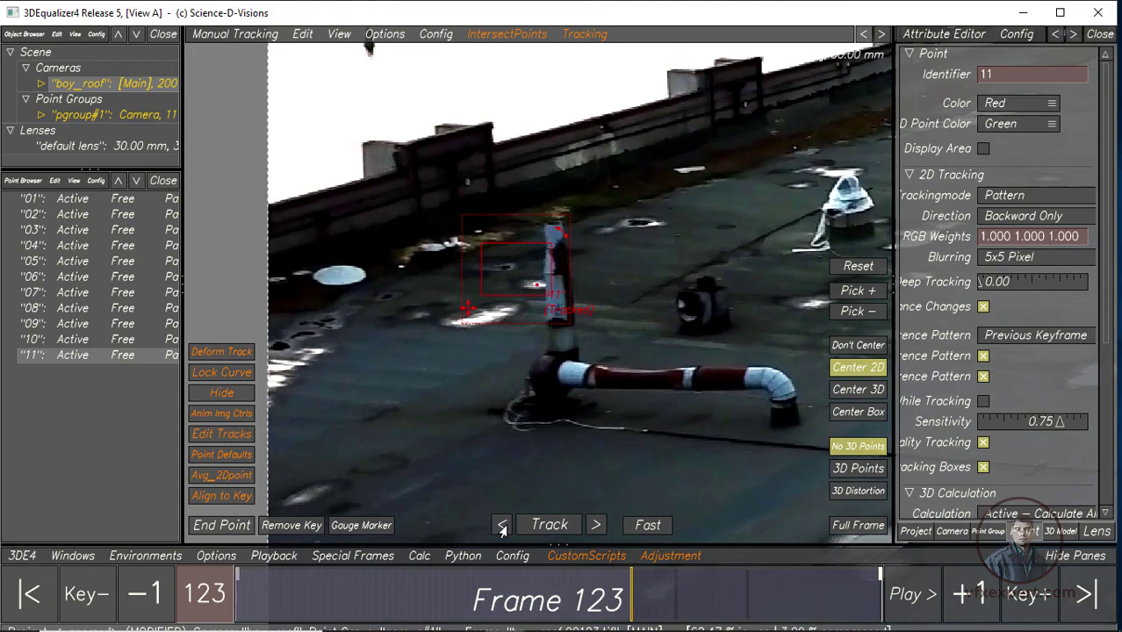
left_click(621, 606)
key("Home")
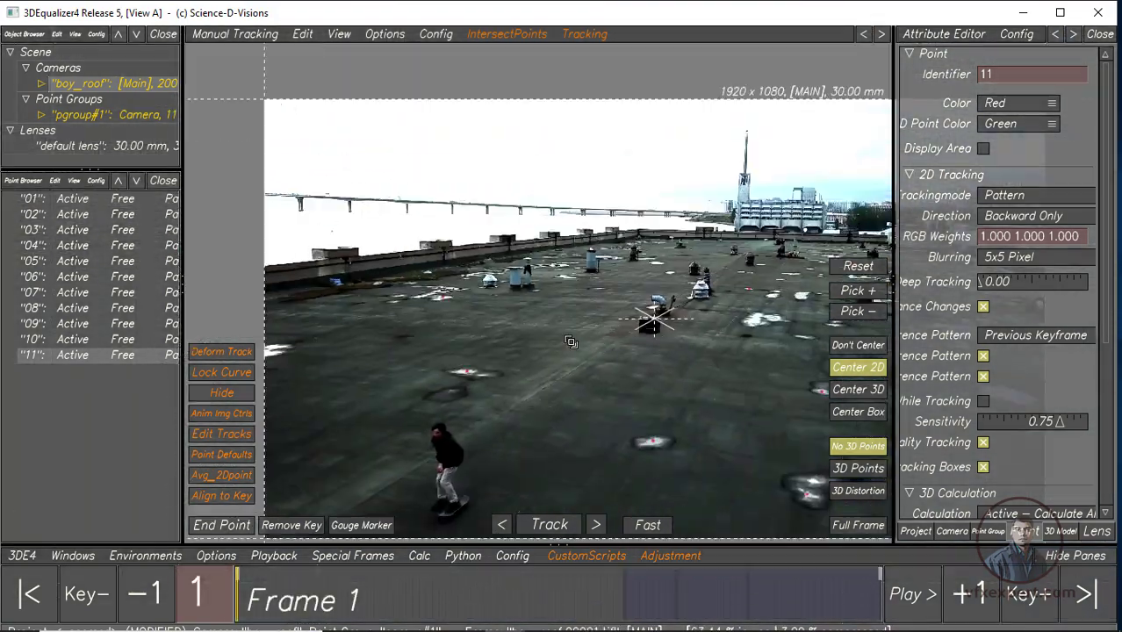
left_click(538, 285, "ctrl")
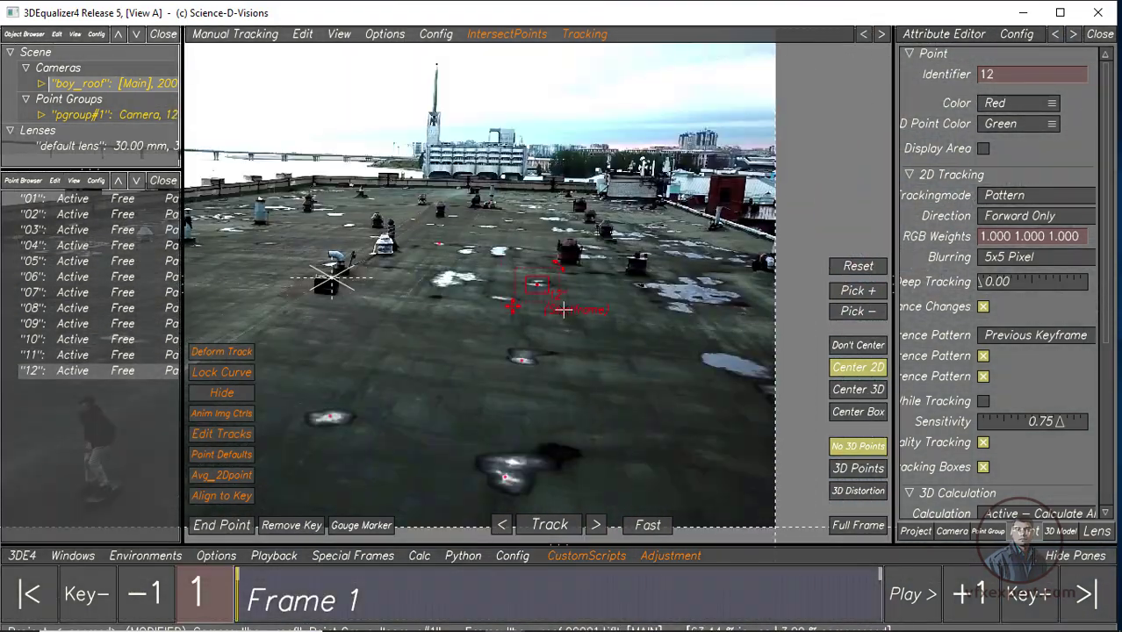
Track point 12 forward, then create point 13 and track it backward from frame 200
scroll(527, 277, "up", 3)
key("t")
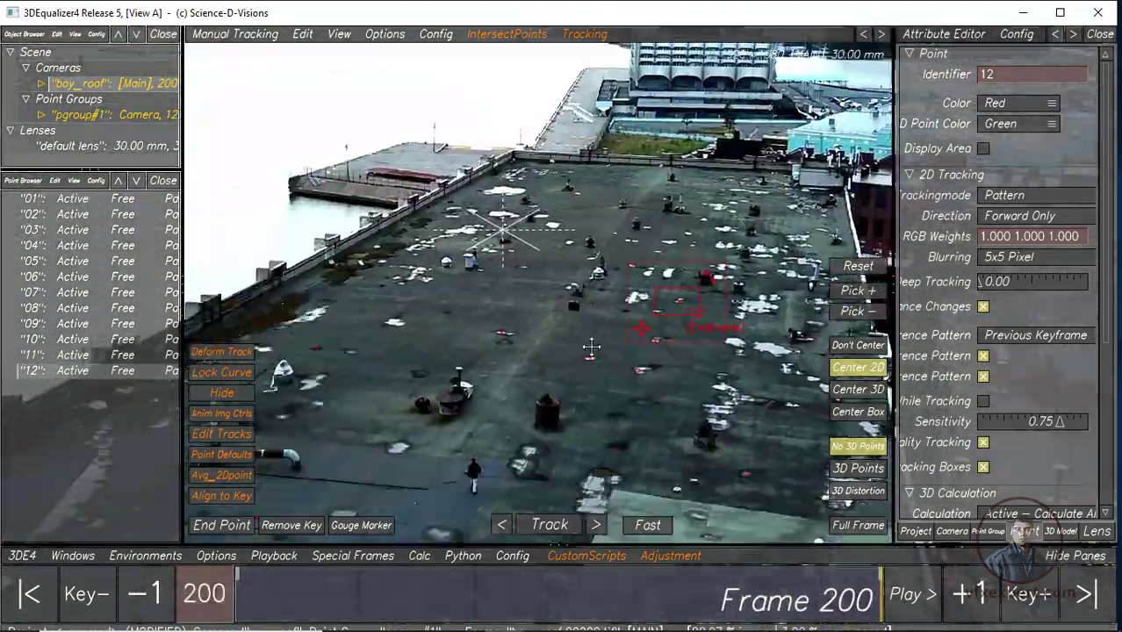
left_click(591, 346, "ctrl")
key("t")
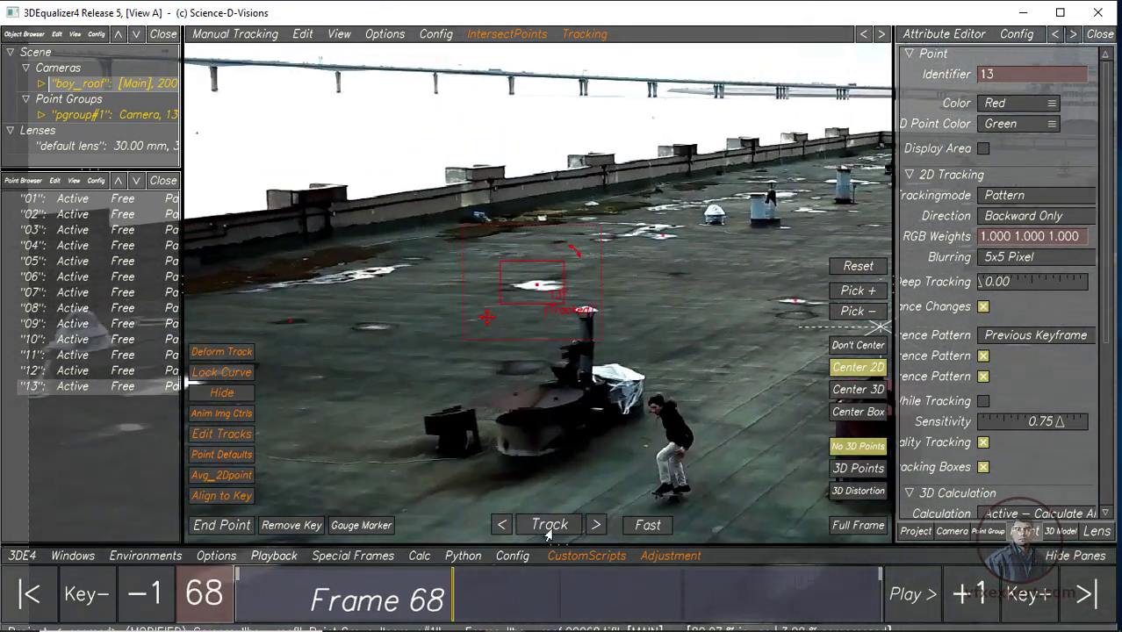
left_click_drag(237, 592, 250, 592)
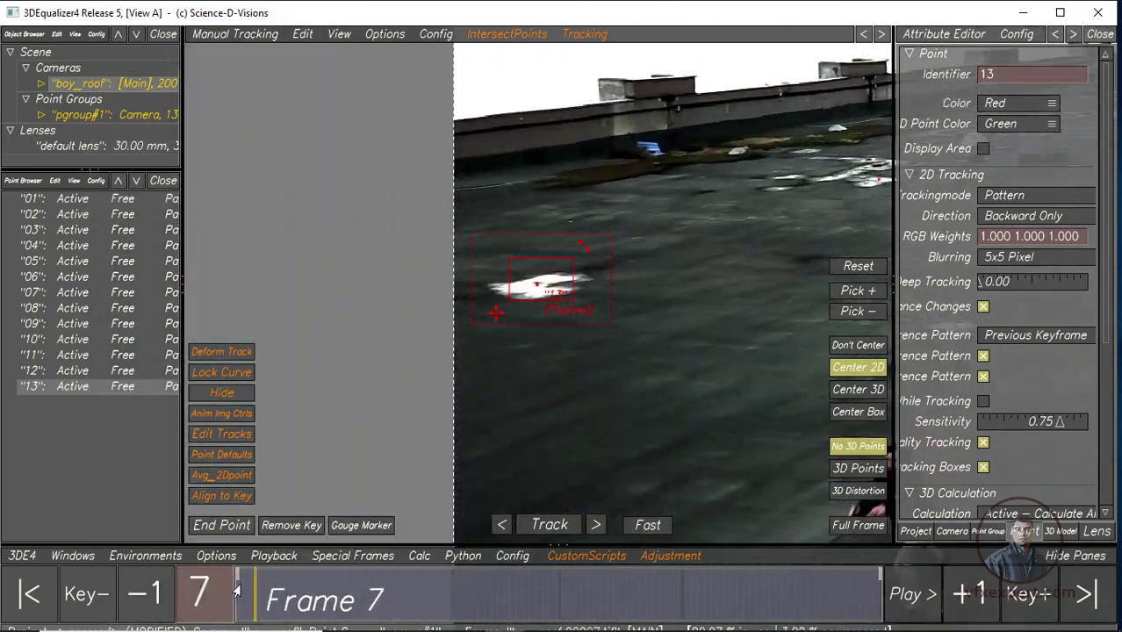
left_click(502, 526)
left_click(501, 525)
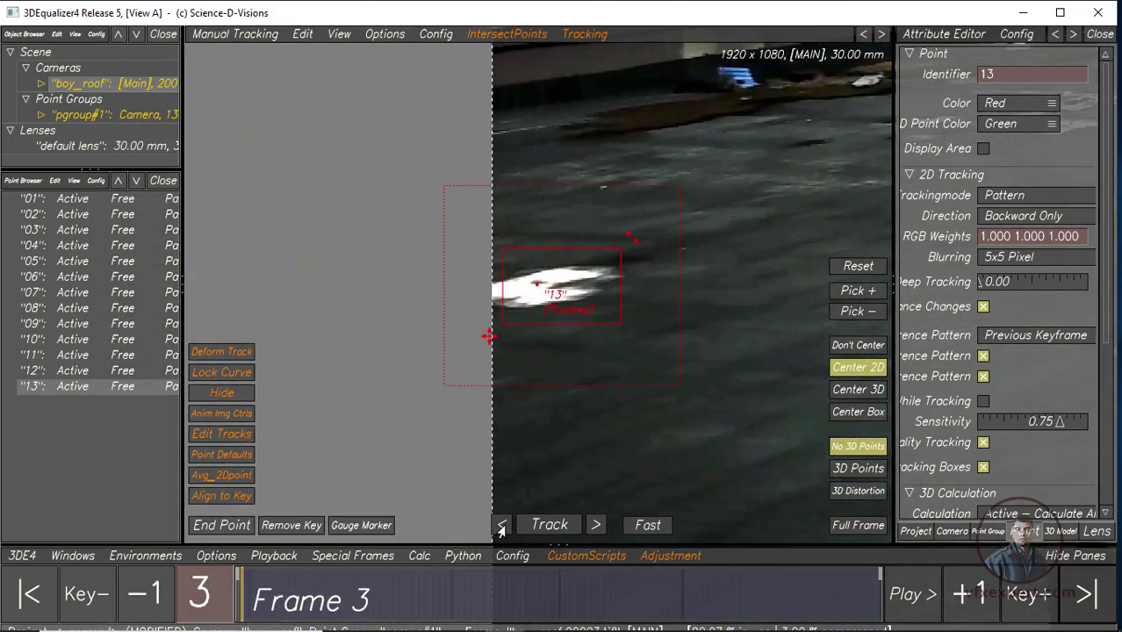
left_click(501, 526)
left_click(502, 525)
Create point 14 at frame 200, track it backward, then place point 15
key("End")
left_click(537, 220, "ctrl")
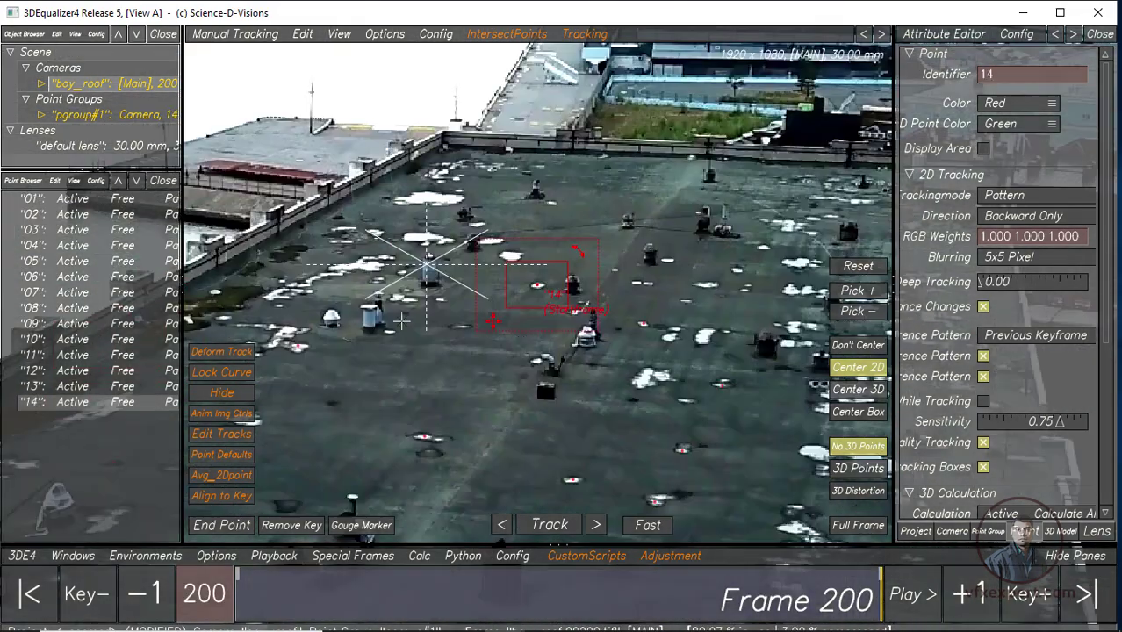
key("t")
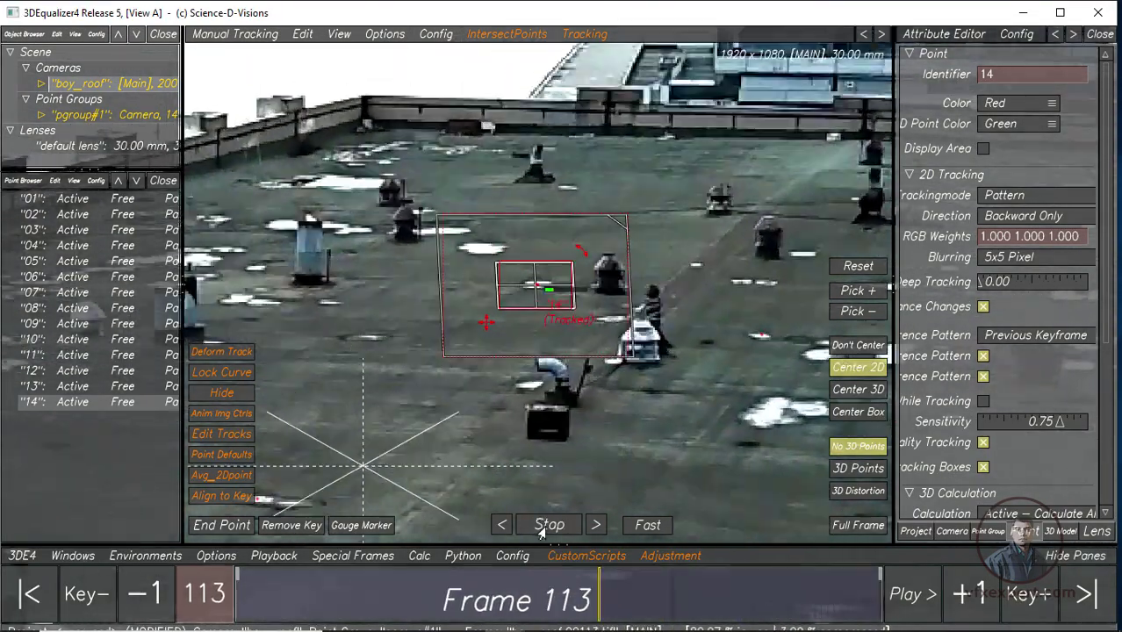
key("End")
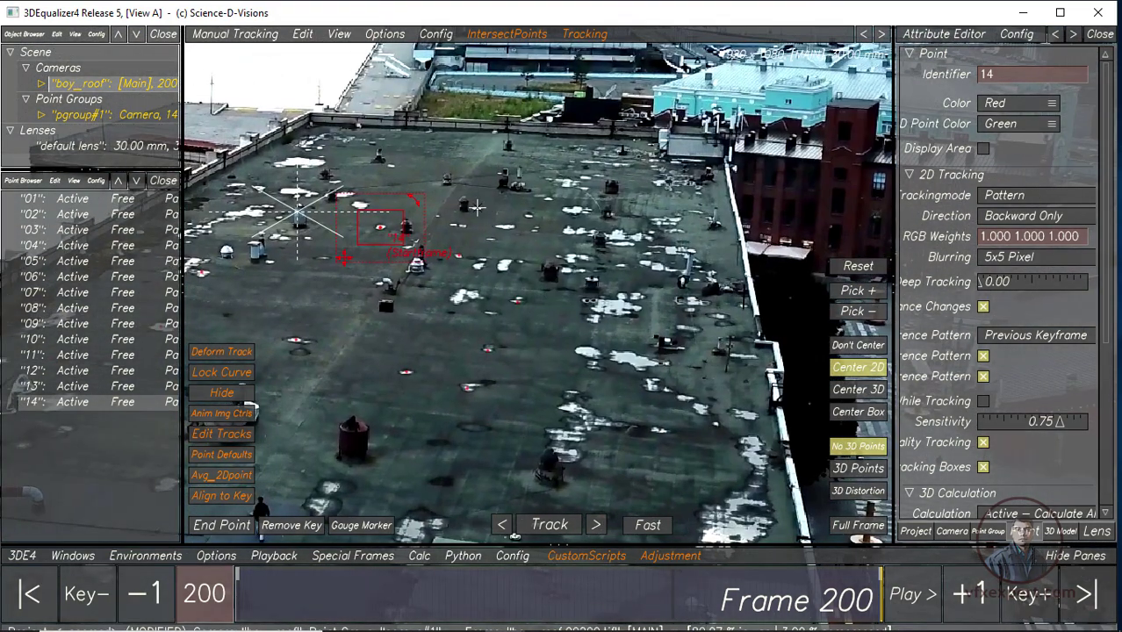
left_click(477, 207, "ctrl")
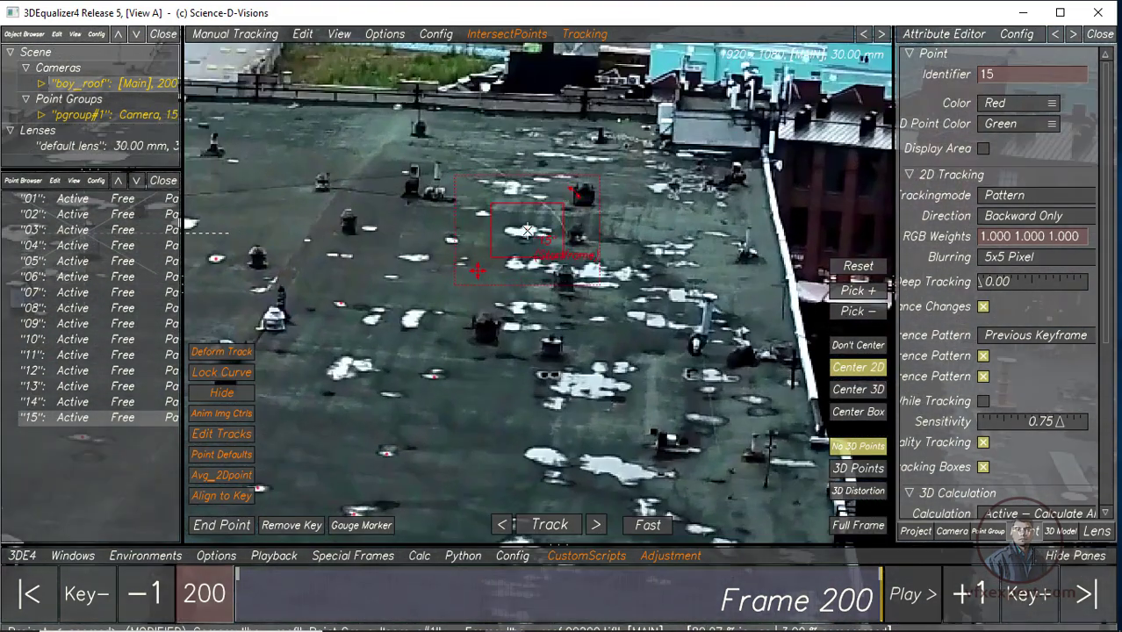
Track point 15 backward, then create point 16 at frame 200 and track it backward
key("t")
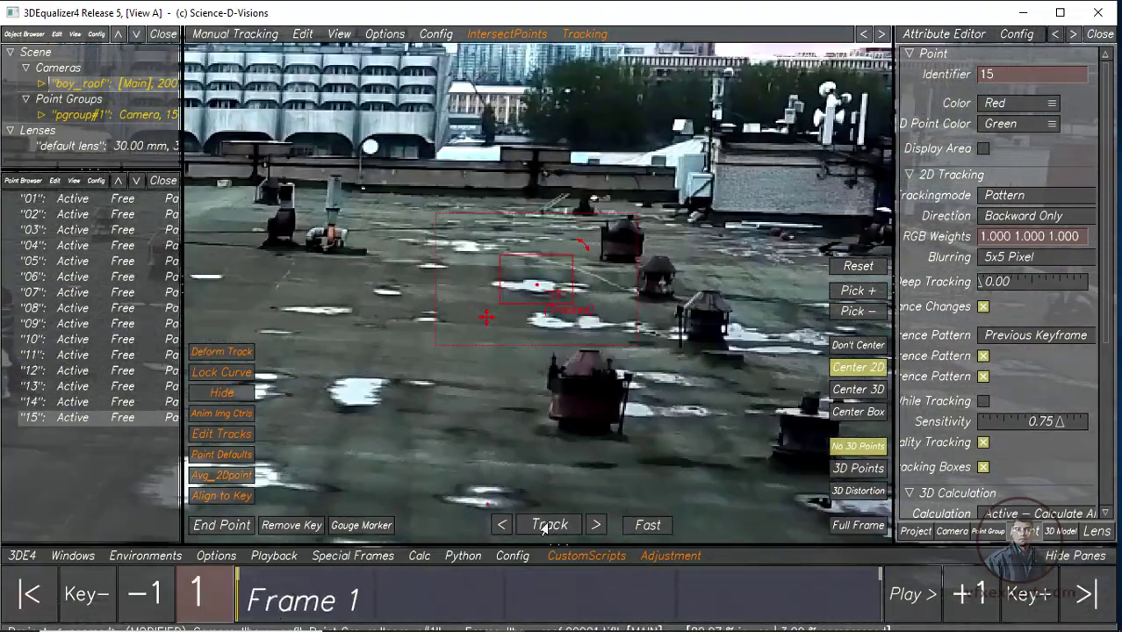
left_click(870, 587)
left_click(878, 588)
left_click(527, 290, "ctrl")
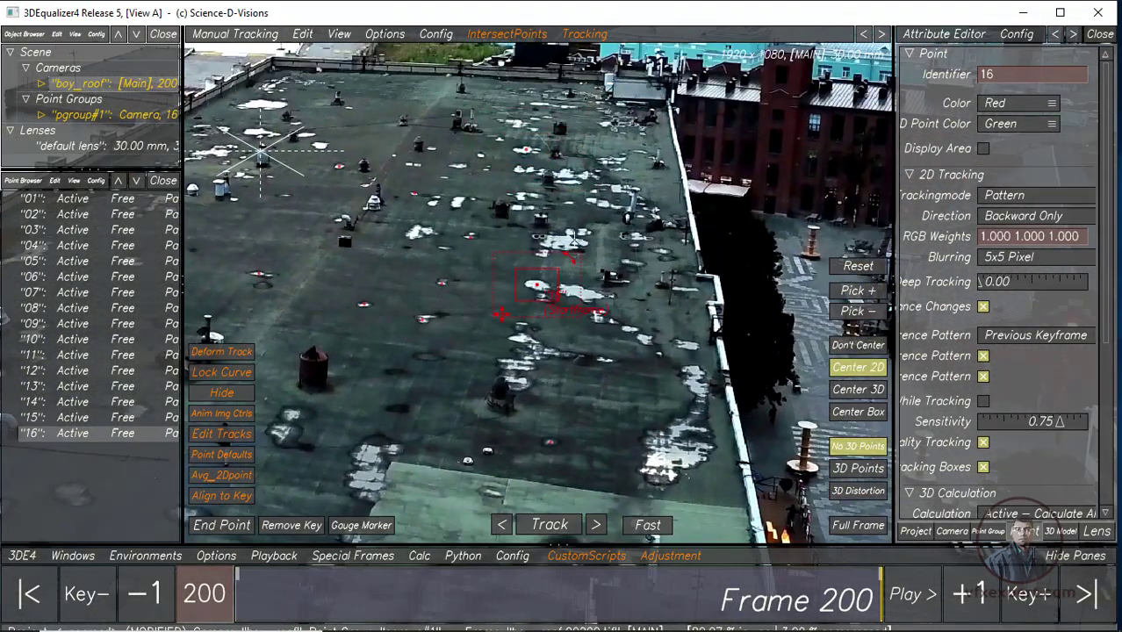
left_click(550, 524)
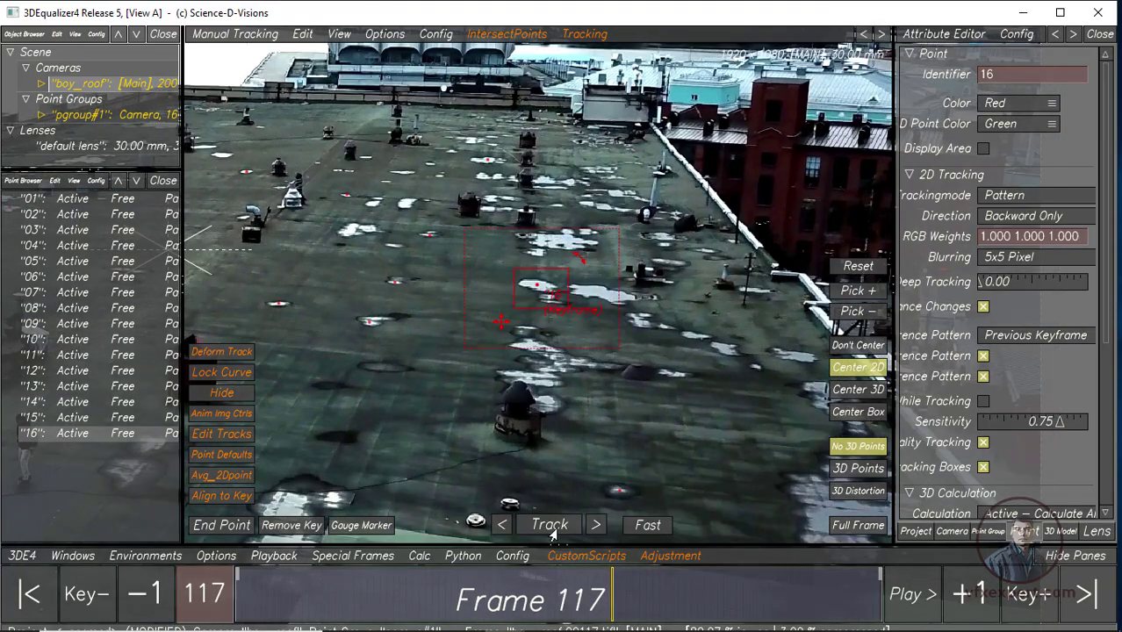
left_click(552, 528)
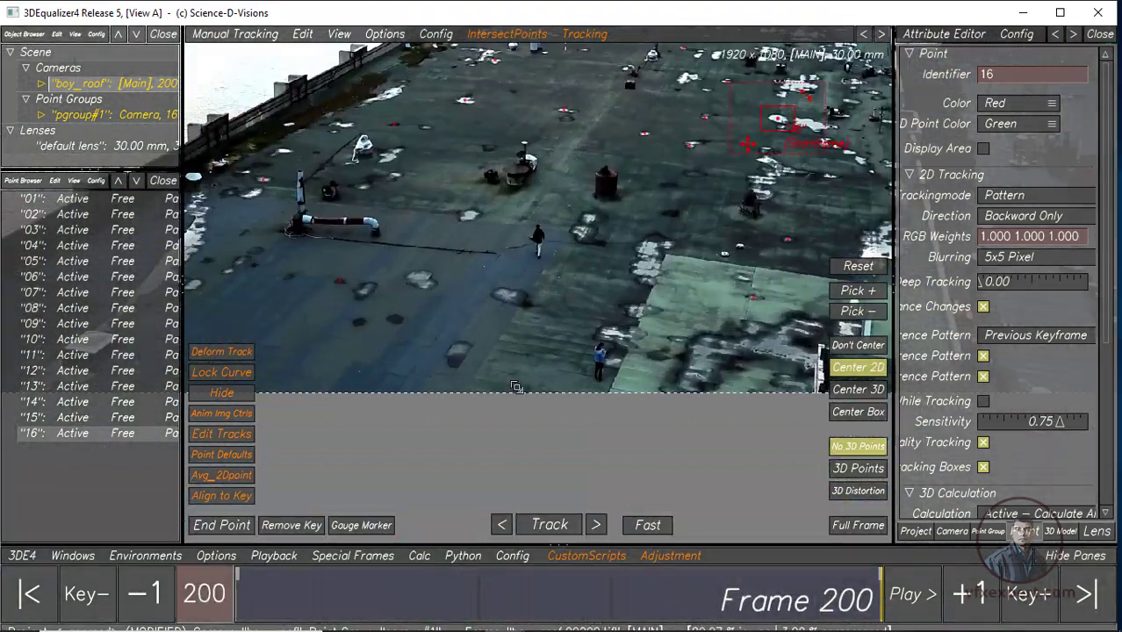
Create point 17, realign its drifting box, and track it back to end at frame 89
left_click(580, 318, "ctrl")
left_click(550, 524)
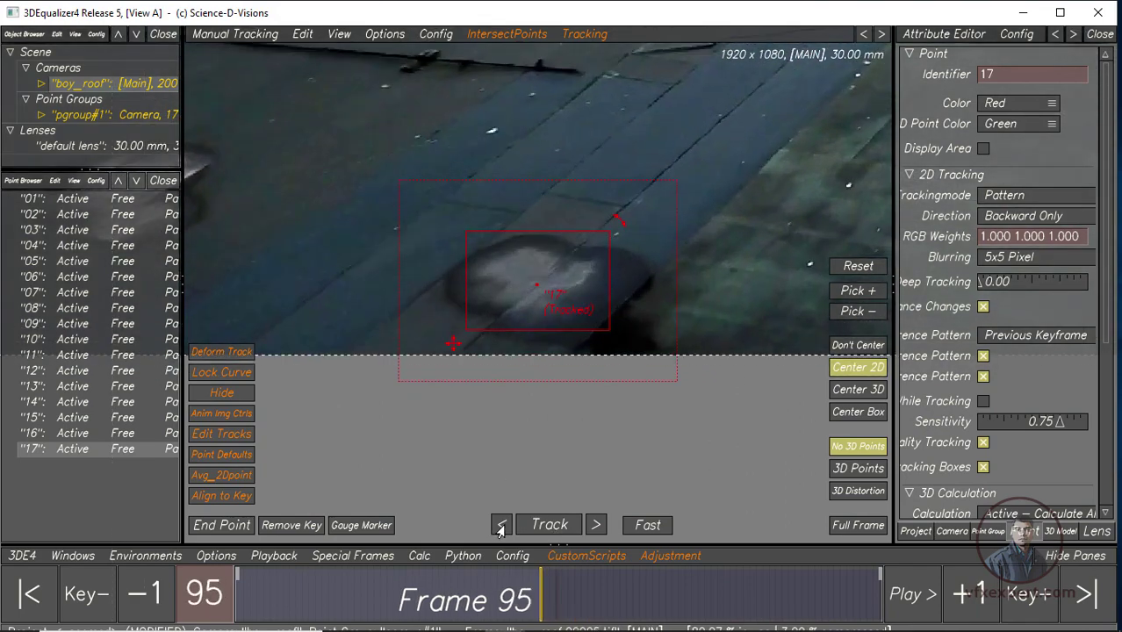
left_click_drag(453, 343, 461, 326)
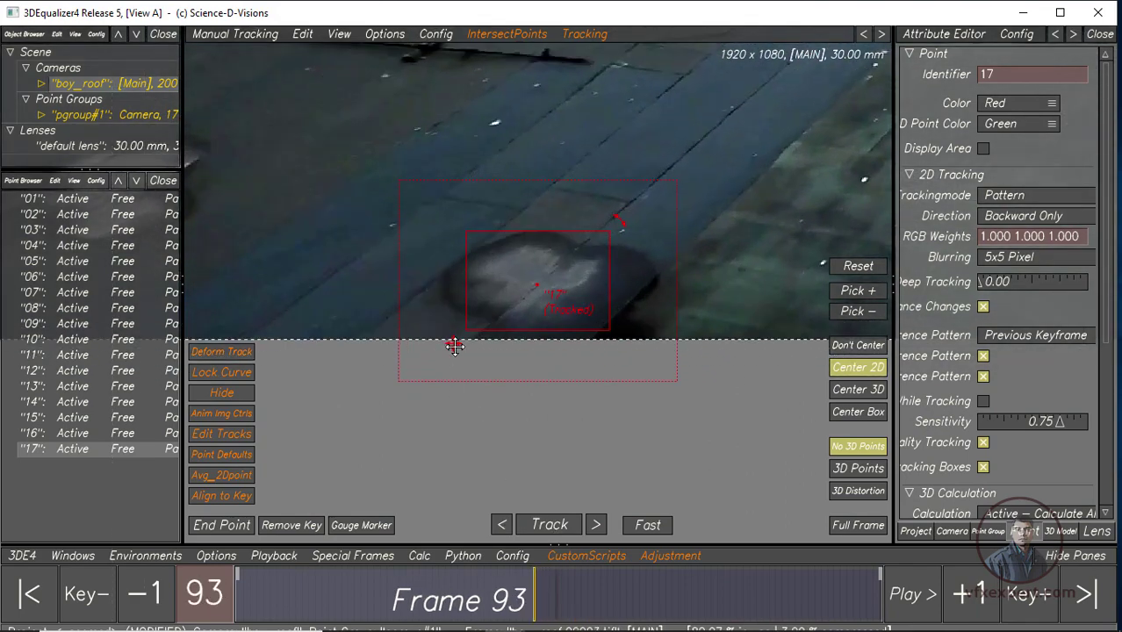
left_click(503, 525)
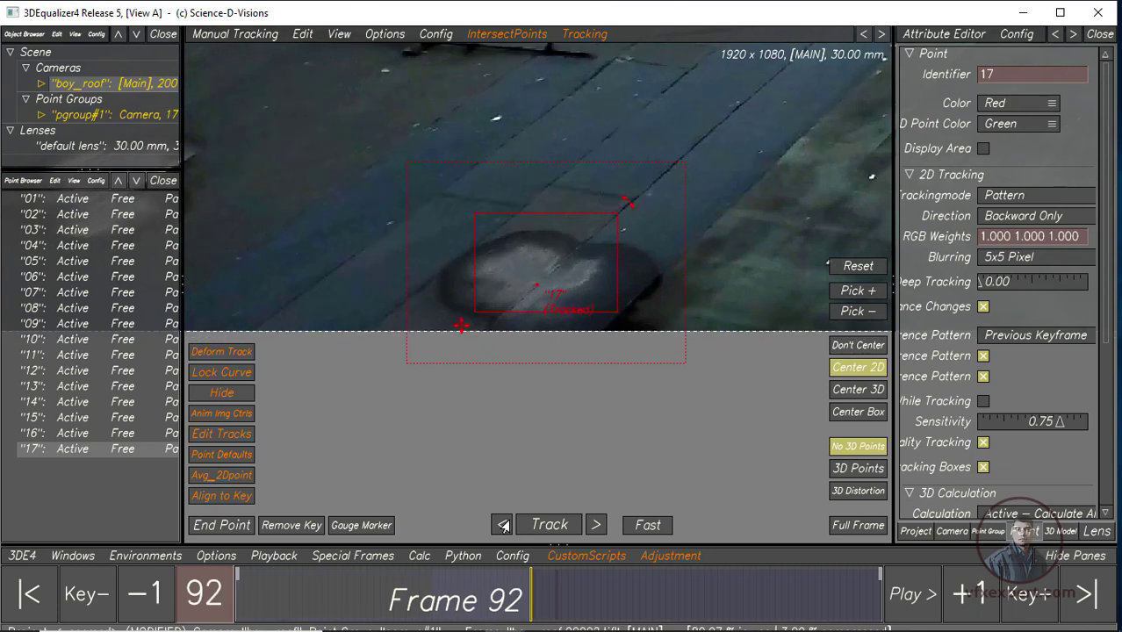
left_click(504, 525)
left_click(503, 525)
left_click(504, 525)
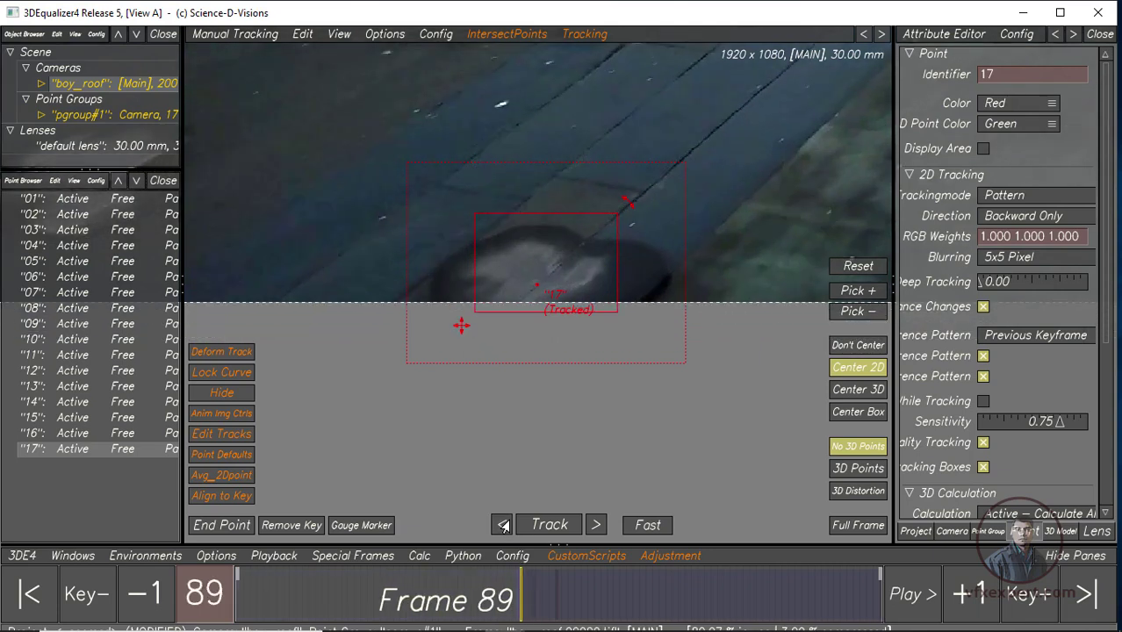
left_click(213, 527)
Use 3DE4 > Save Project As to store the project as roof_01 in f:\3DE Classes\roof
left_click(22, 557)
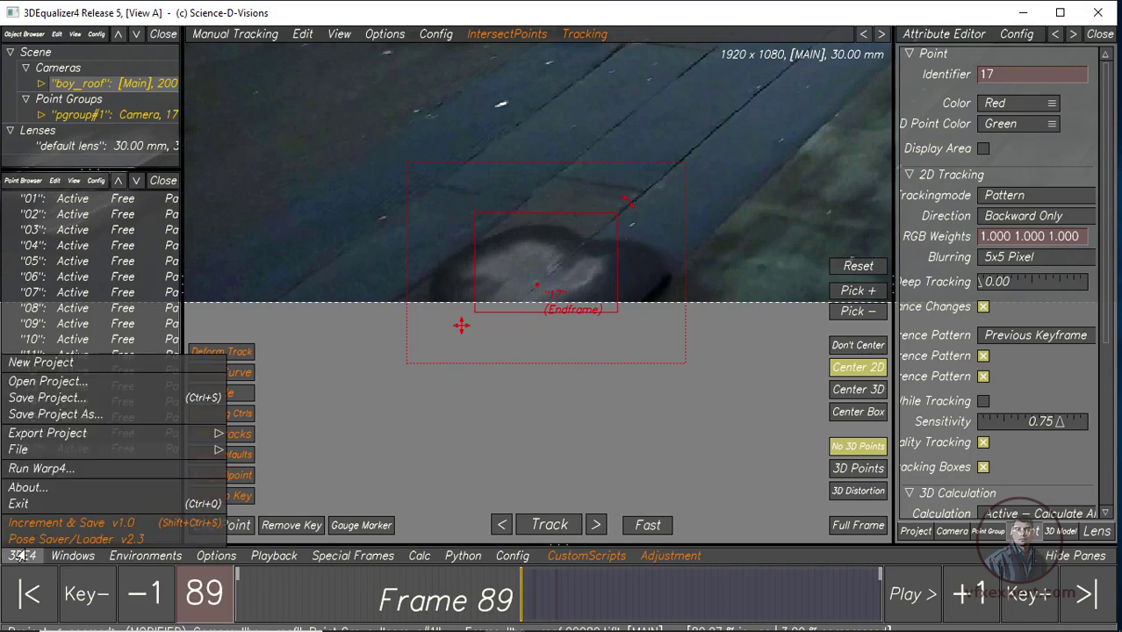
left_click(38, 401)
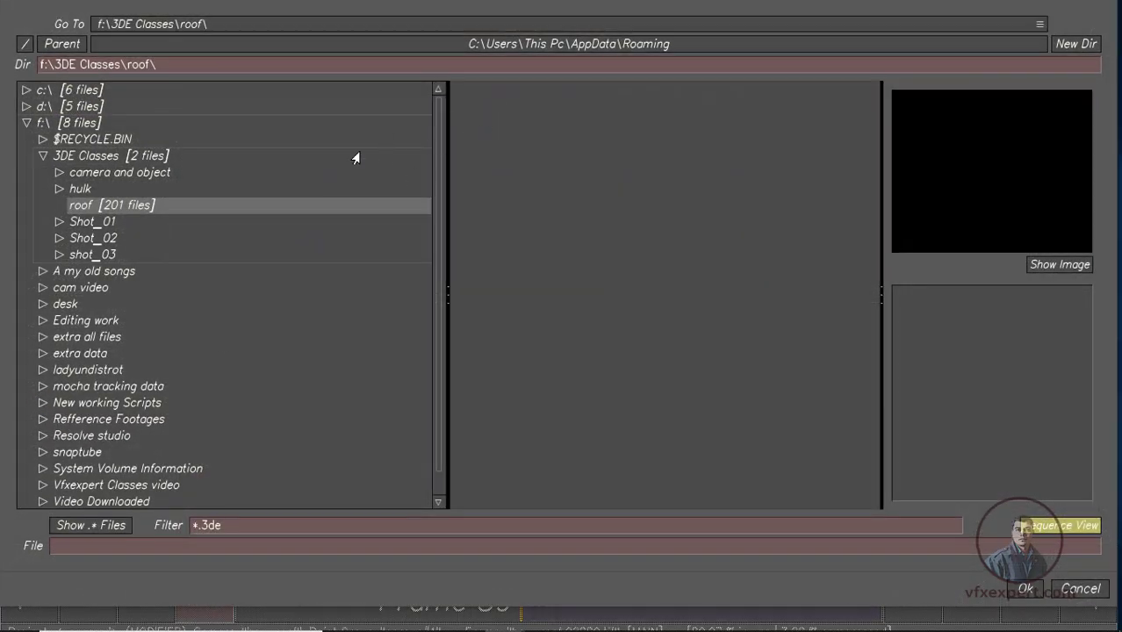
left_click(117, 546)
type("roof_01")
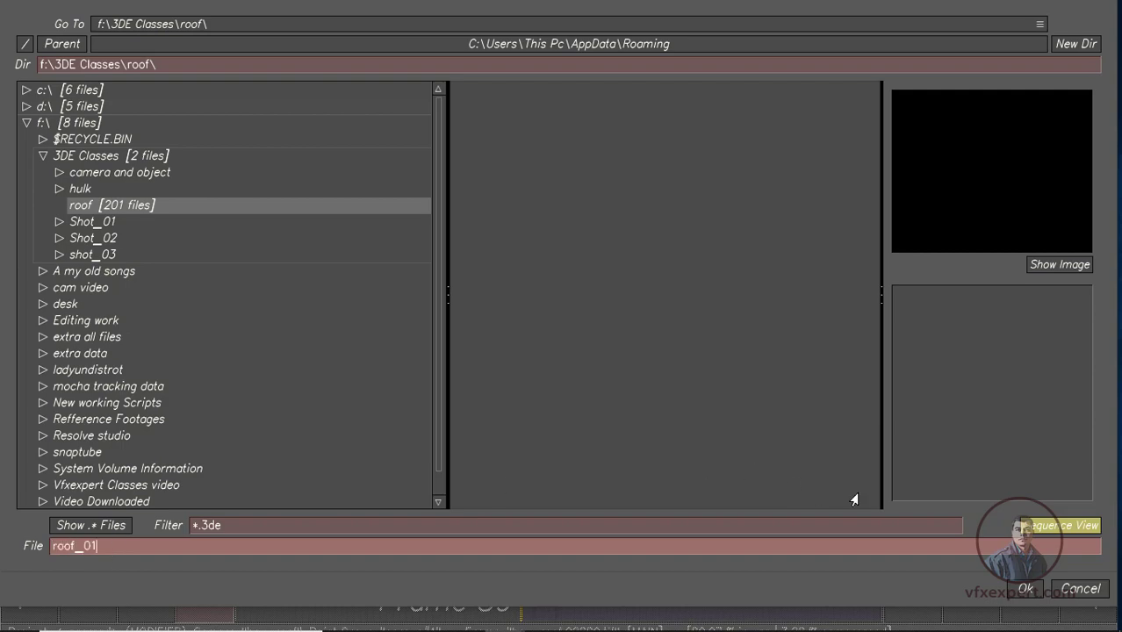
left_click(1030, 588)
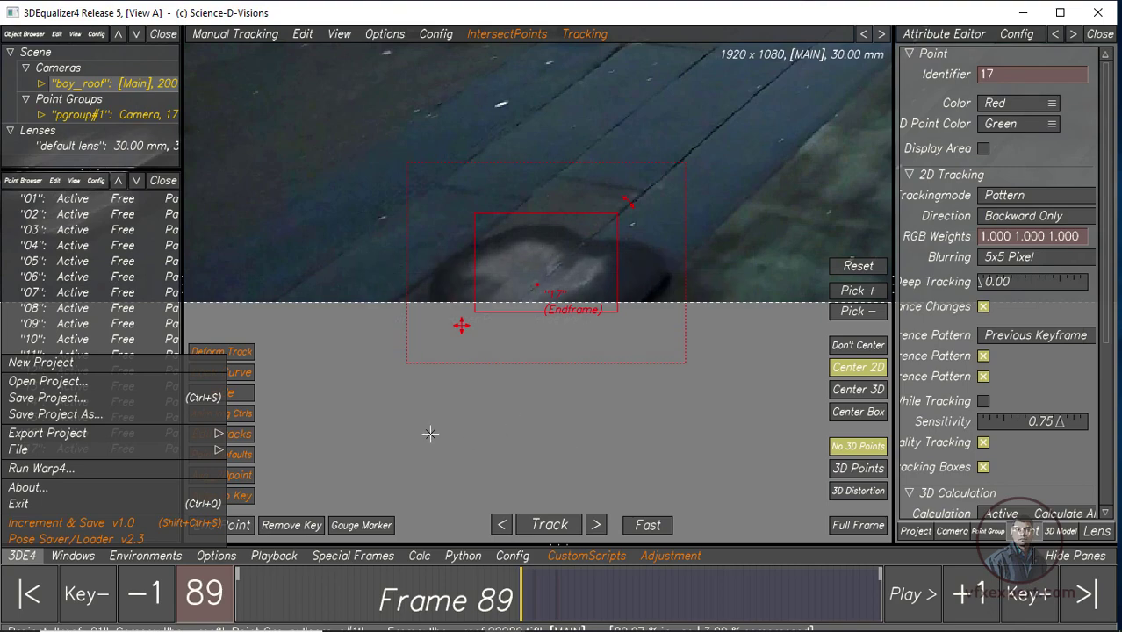
left_click(474, 364)
At frame 200, place point 18 on the roof and track it backward
scroll(491, 329, "down", 3)
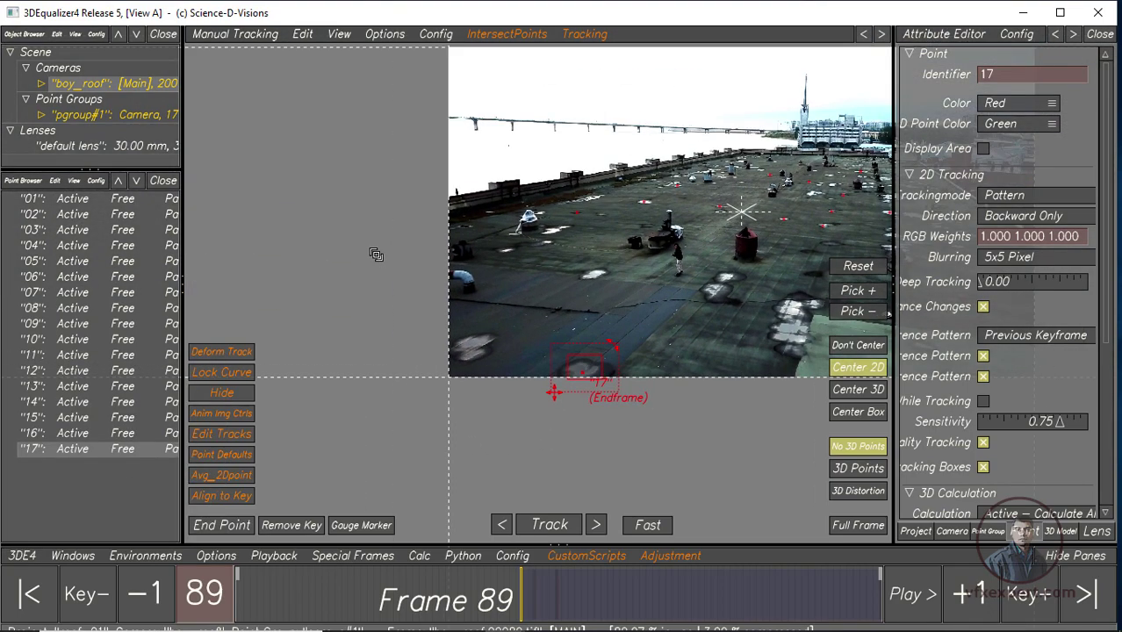
scroll(376, 250, "down", 2)
left_click_drag(380, 608, 878, 597)
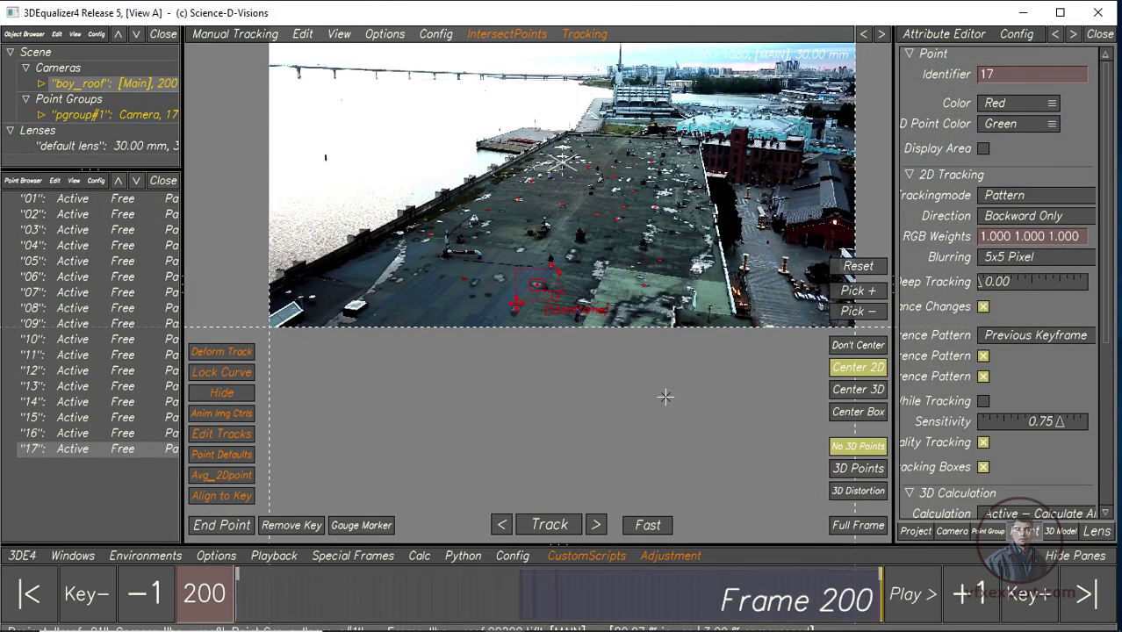
scroll(530, 391, "up", 3)
scroll(529, 391, "up", 1)
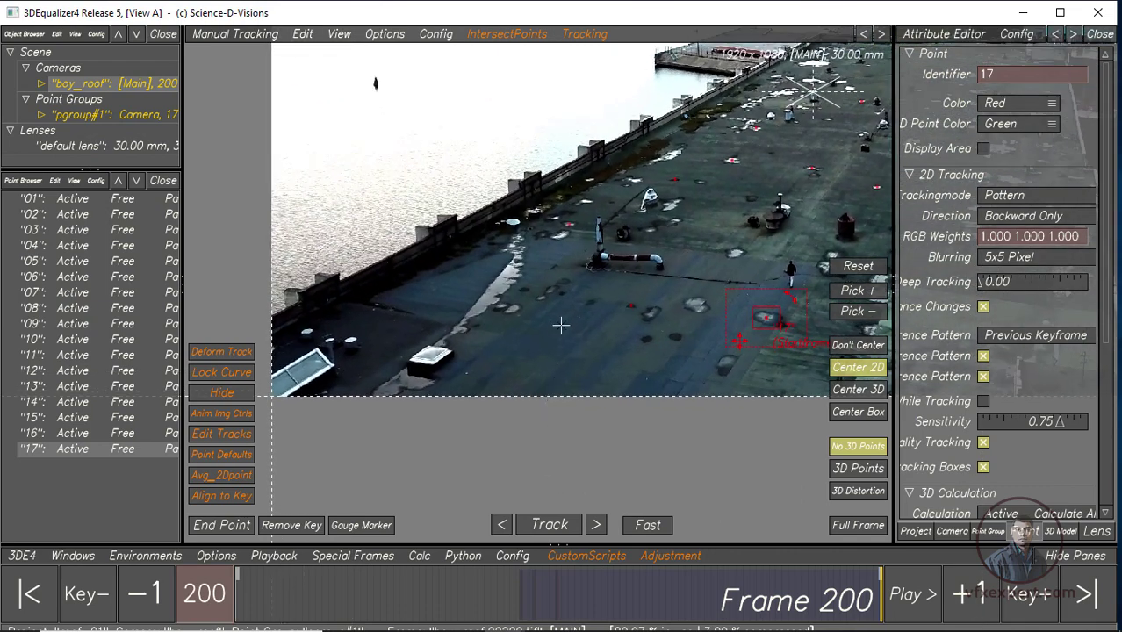
middle_click_drag(506, 343, 482, 326)
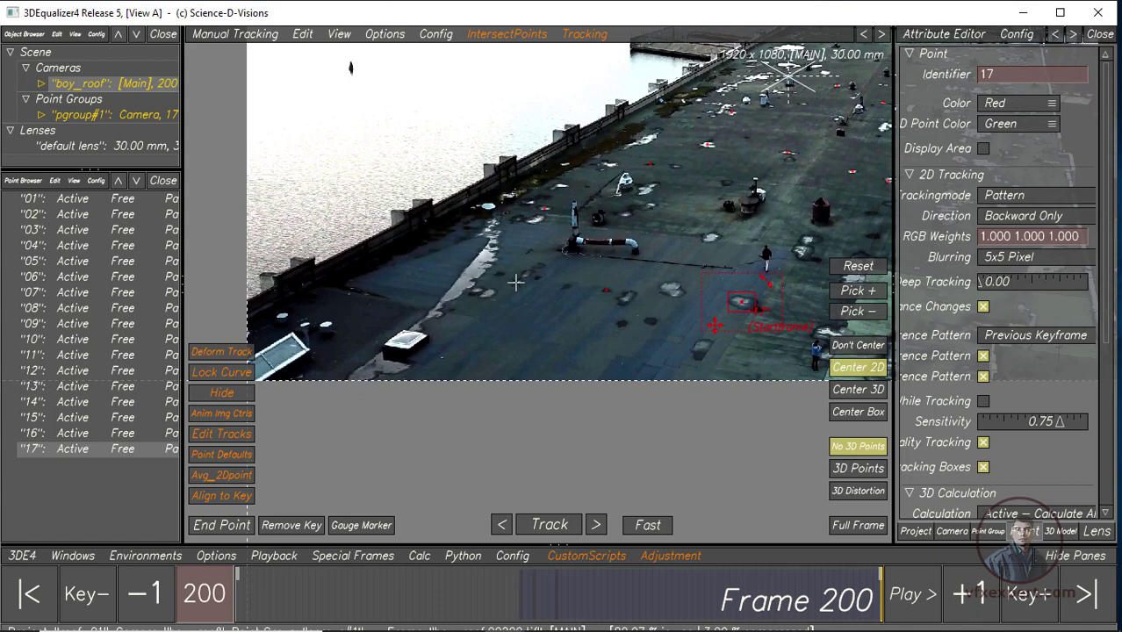
left_click(515, 282, "ctrl")
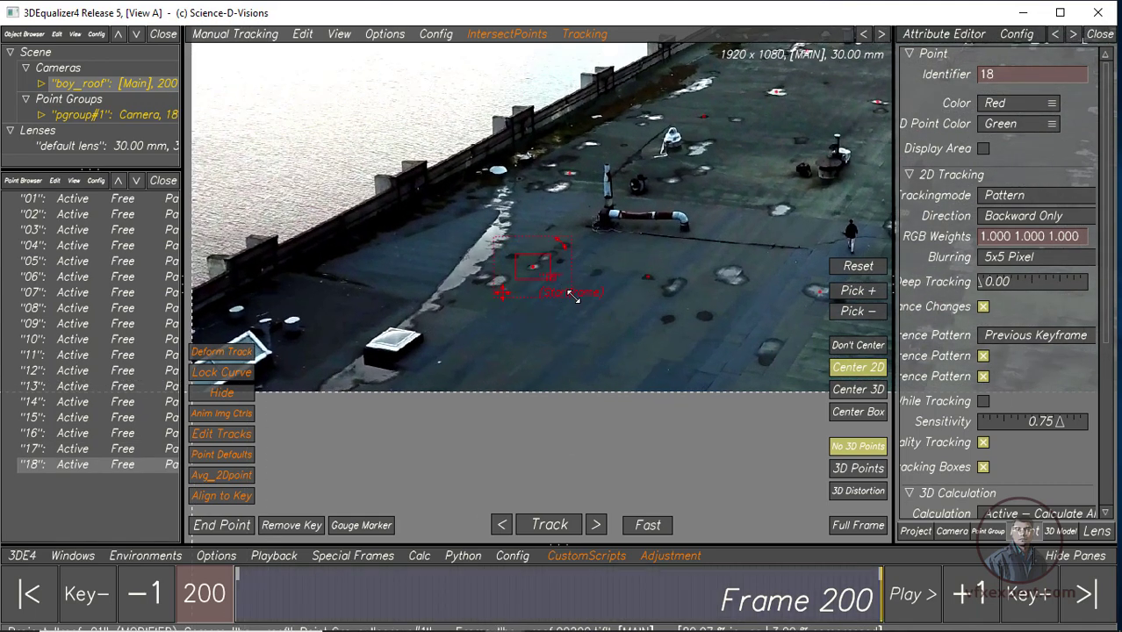
left_click(555, 523)
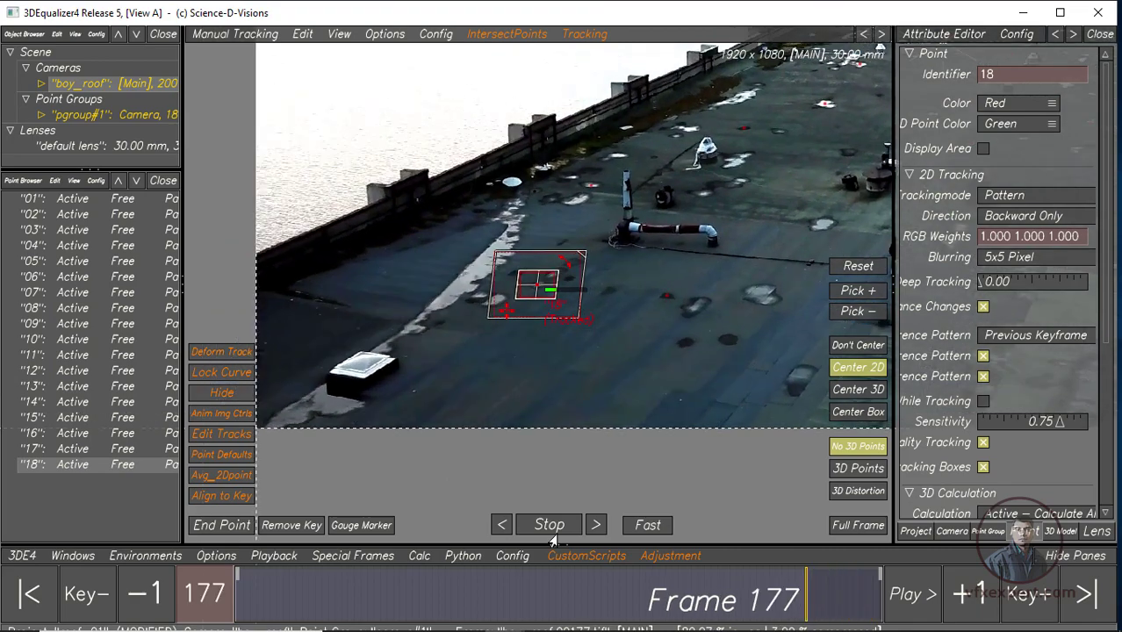
Check point 18's track and extend it backward a few more frames
scroll(526, 375, "up", 3)
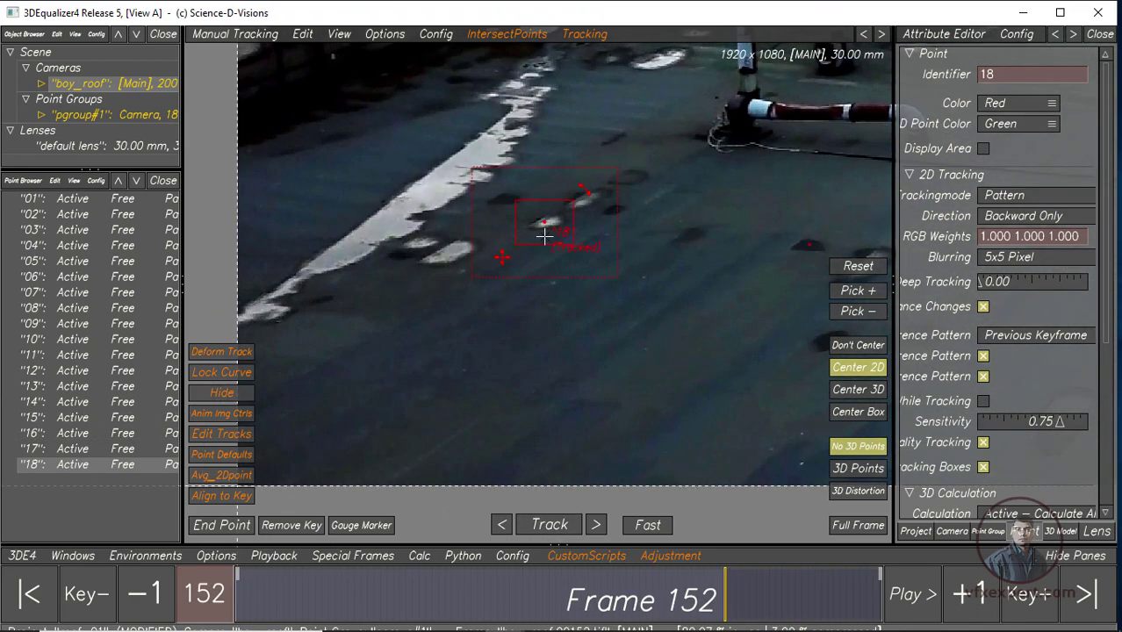
mouse_move(680, 569)
left_mouse_down()
mouse_move(729, 586)
mouse_move(861, 597)
mouse_move(725, 601)
left_mouse_up()
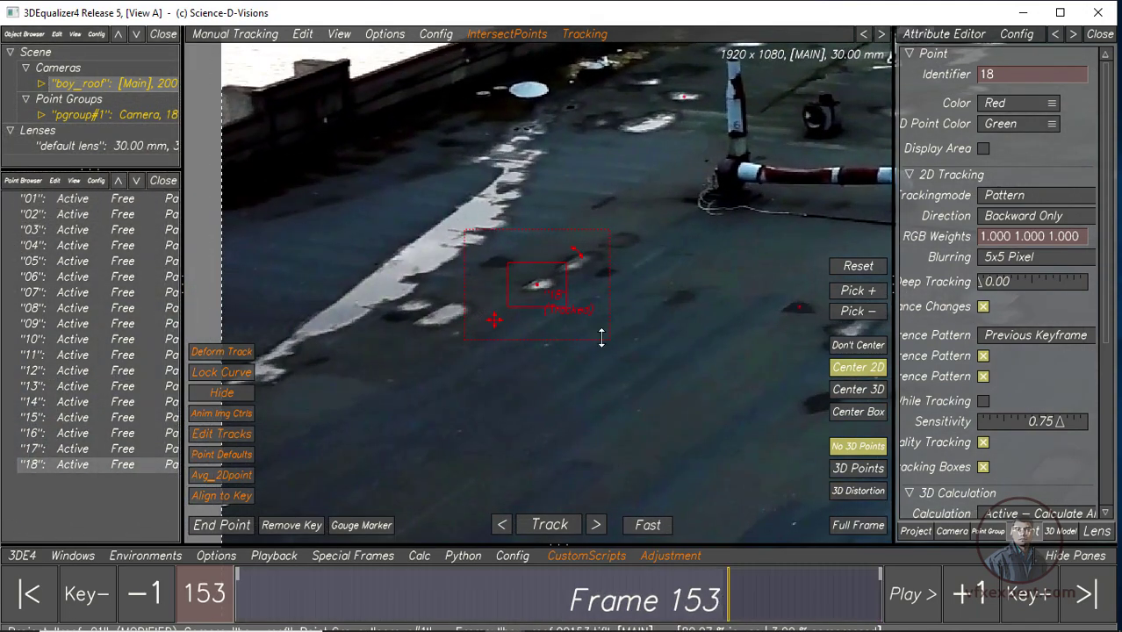
left_click(549, 524)
left_click(502, 525)
left_click(501, 526)
left_click(502, 525)
left_click(501, 526)
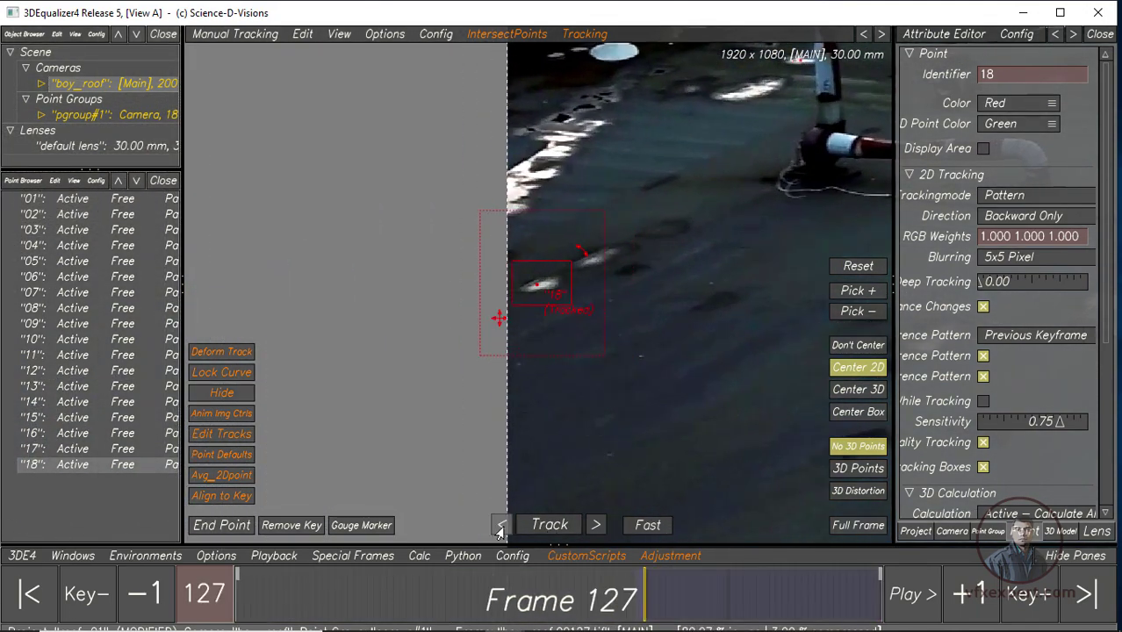
left_click(501, 525)
left_click(502, 525)
key("End")
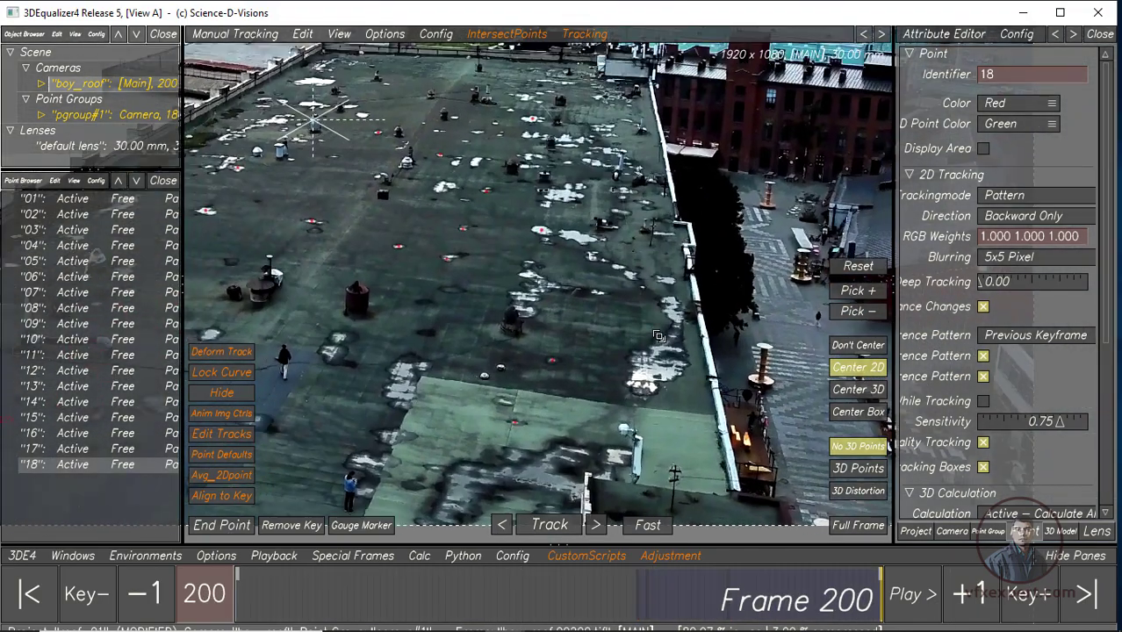
Add points 19 and 20 on roof features and track each backward from frame 200
scroll(659, 336, "up", 1)
left_click(551, 216, "ctrl")
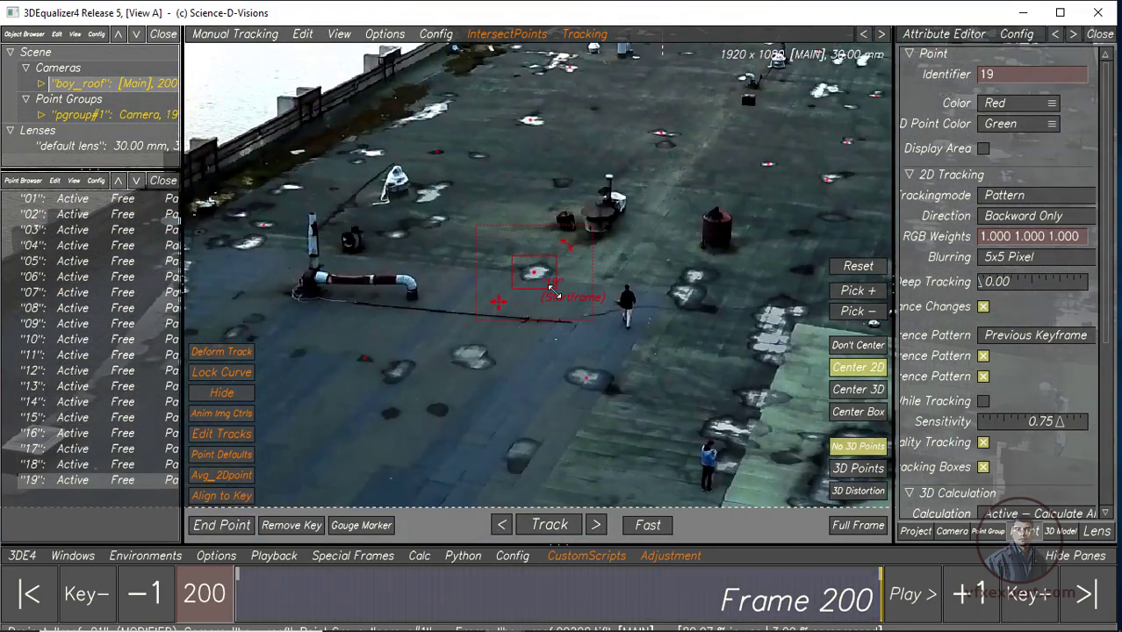
left_click(550, 524)
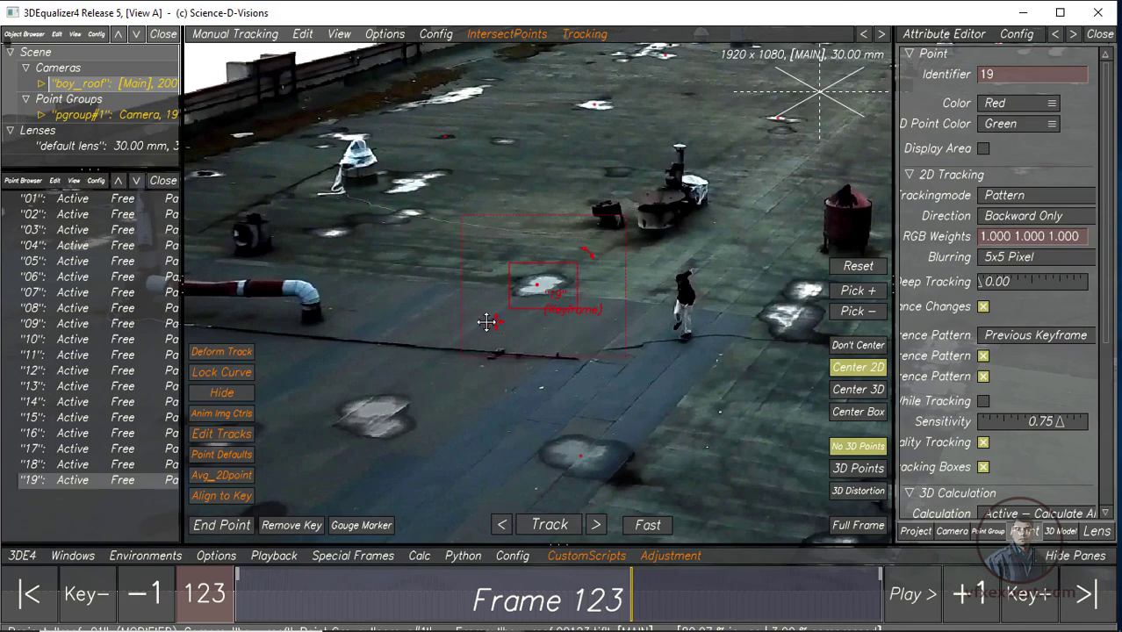
key("t")
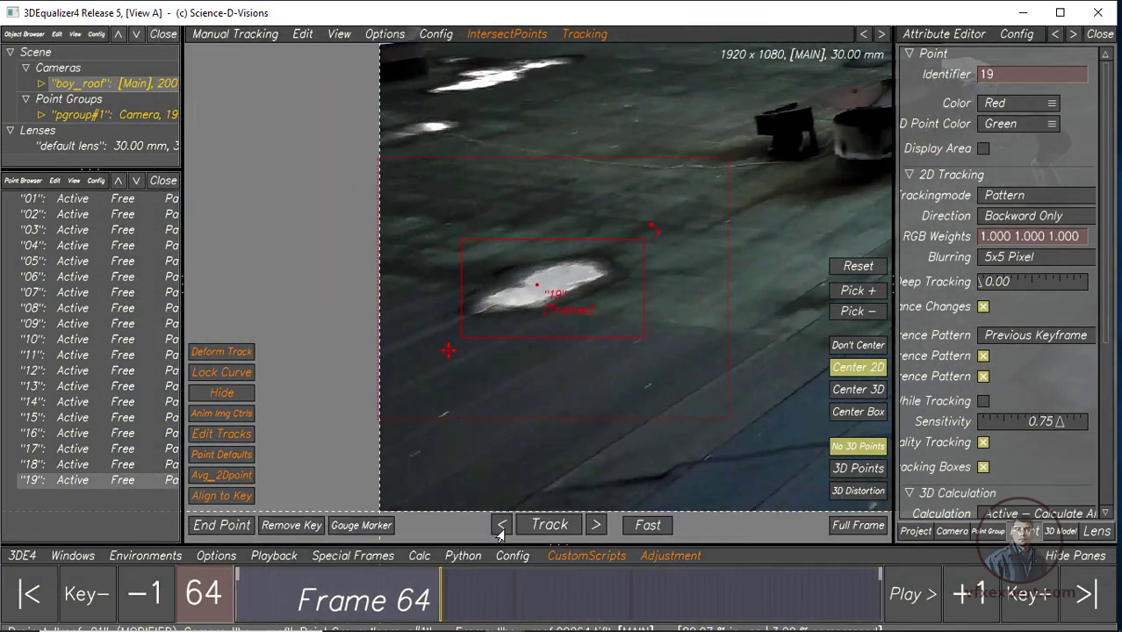
left_click(223, 527)
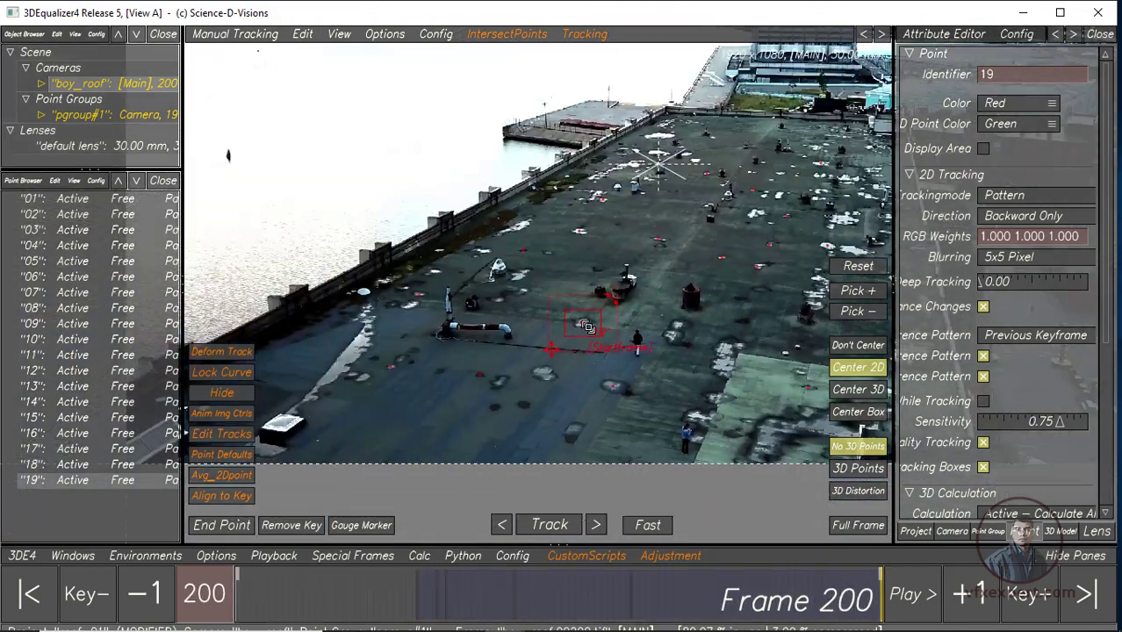
left_click(510, 318, "ctrl")
left_click(502, 525)
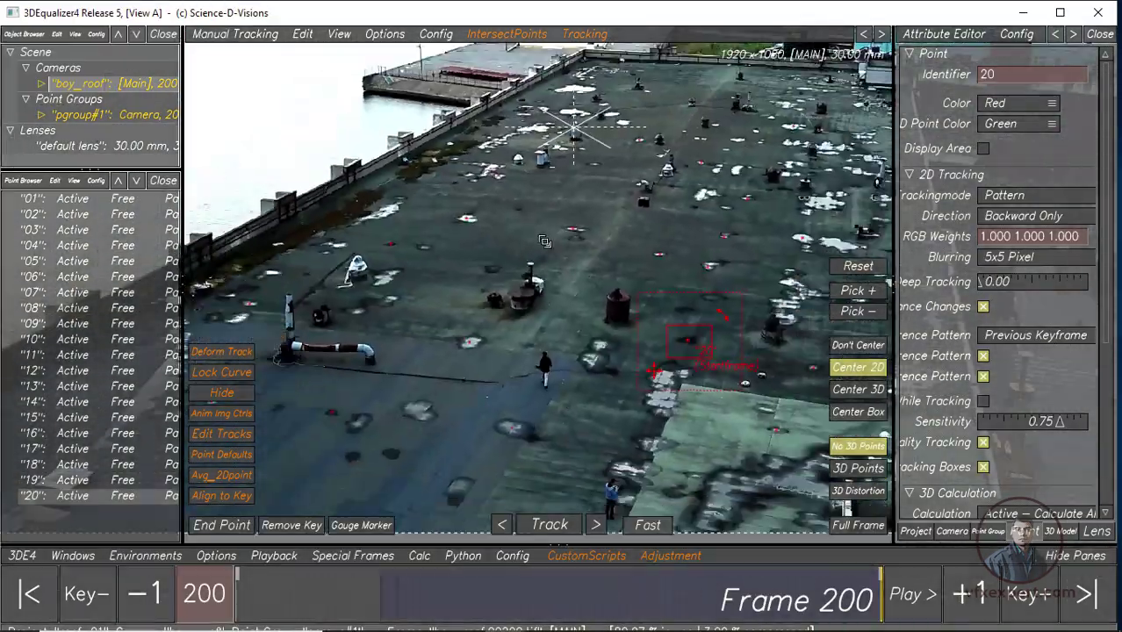
Add points 21 and 22 on the roof and track both backward from frame 200
middle_click_drag(458, 373, 611, 264)
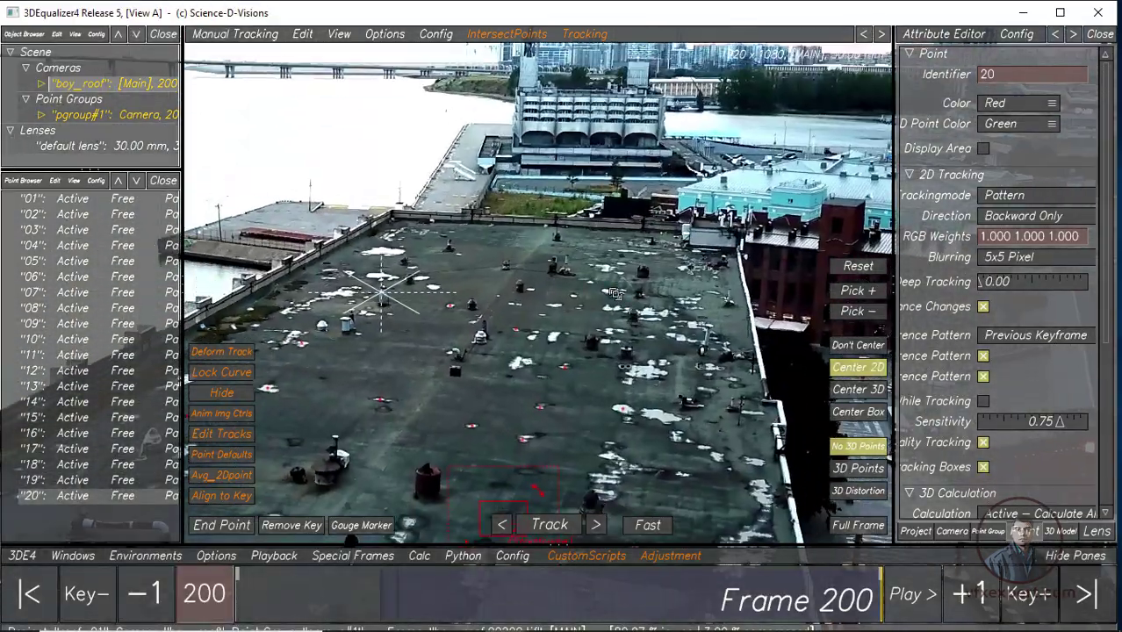
left_click(557, 238, "ctrl")
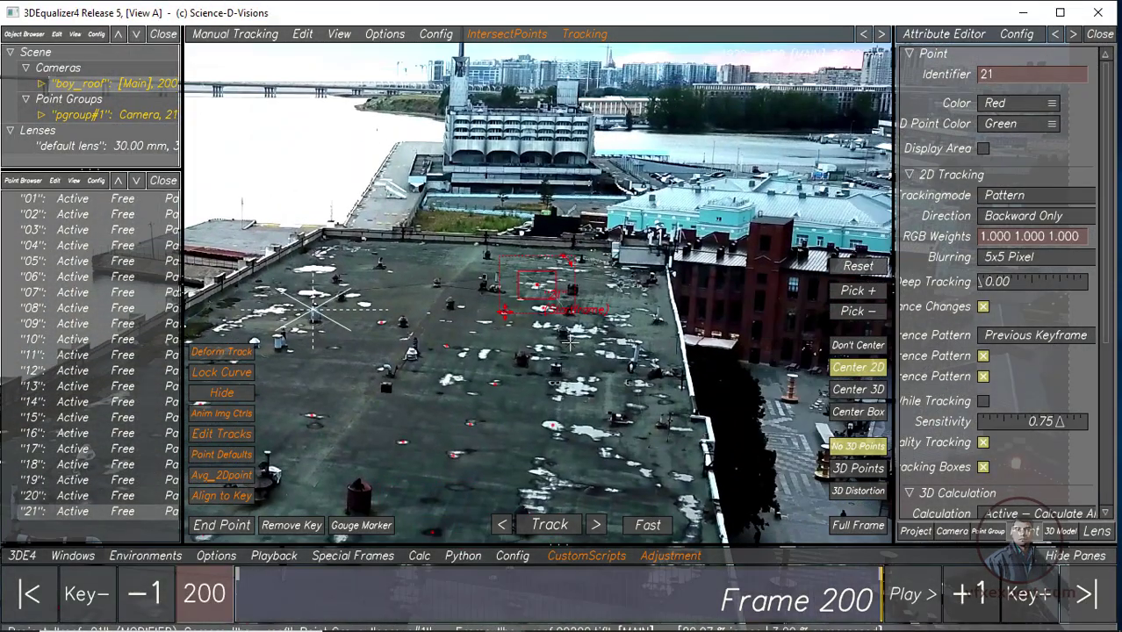
key("t")
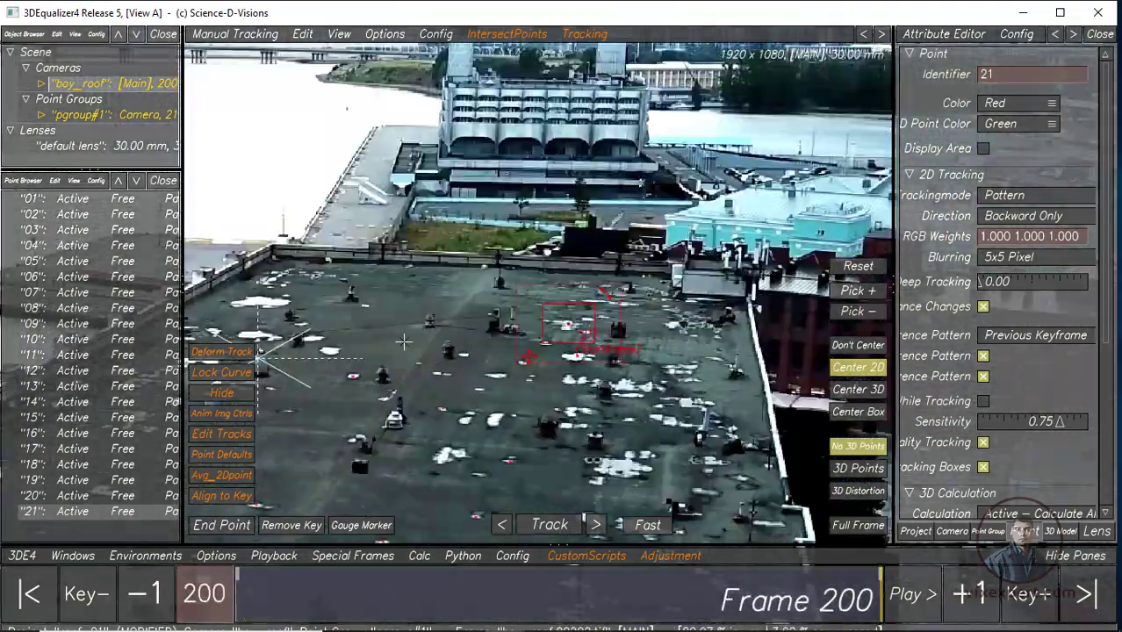
left_click(509, 275, "ctrl")
scroll(509, 275, "up", 2)
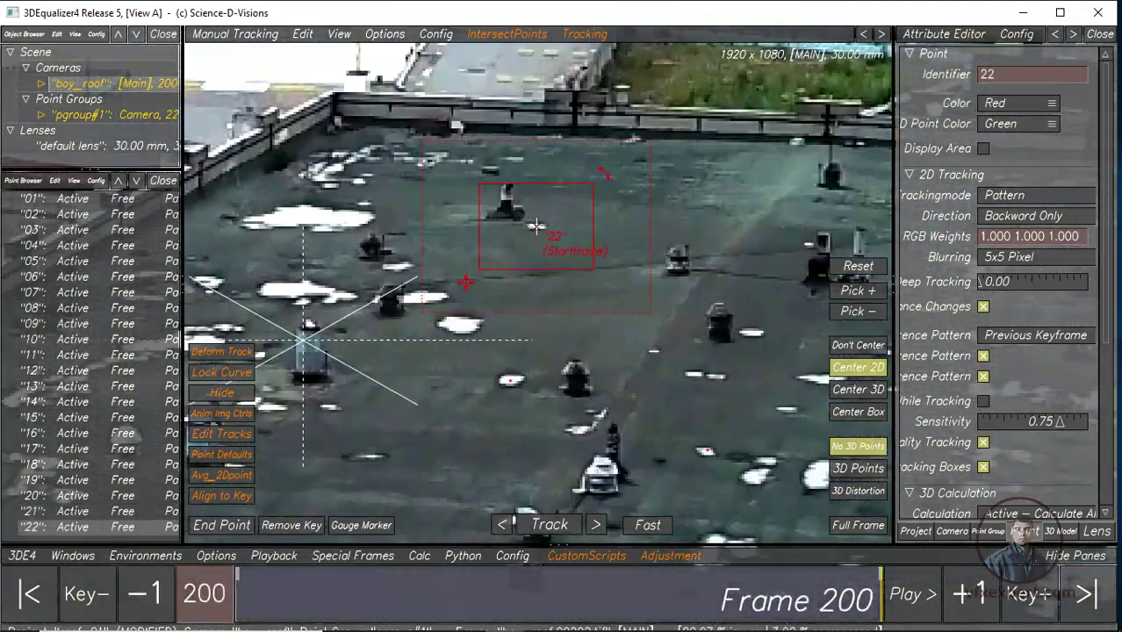
key("t")
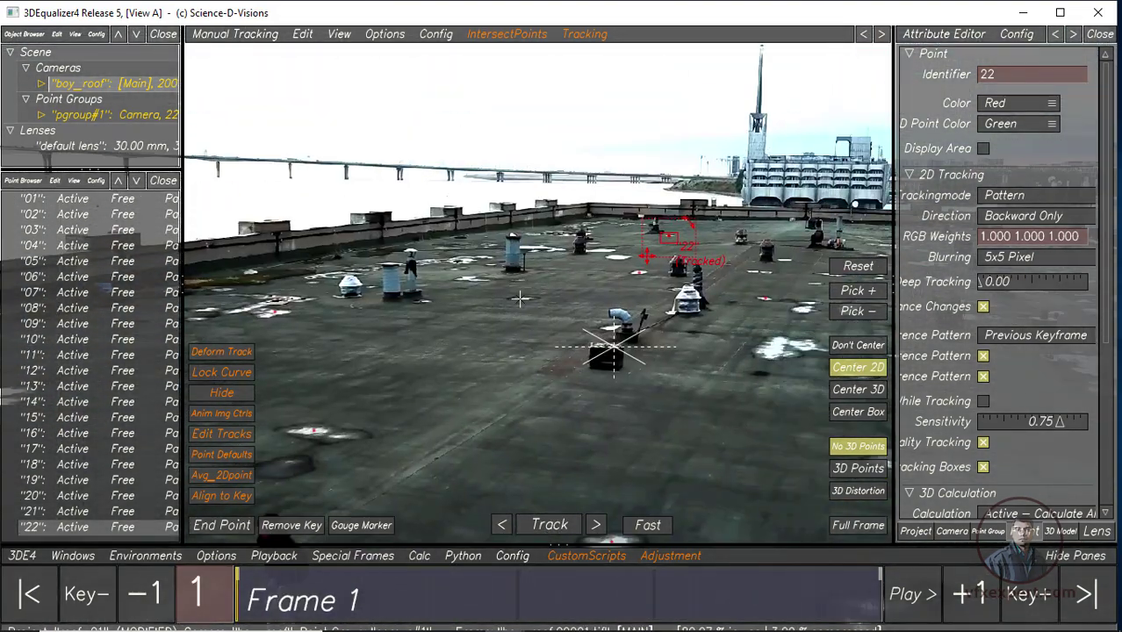
Add point 23 on the roof at frame 1 and track it forward
left_click(520, 300, "ctrl")
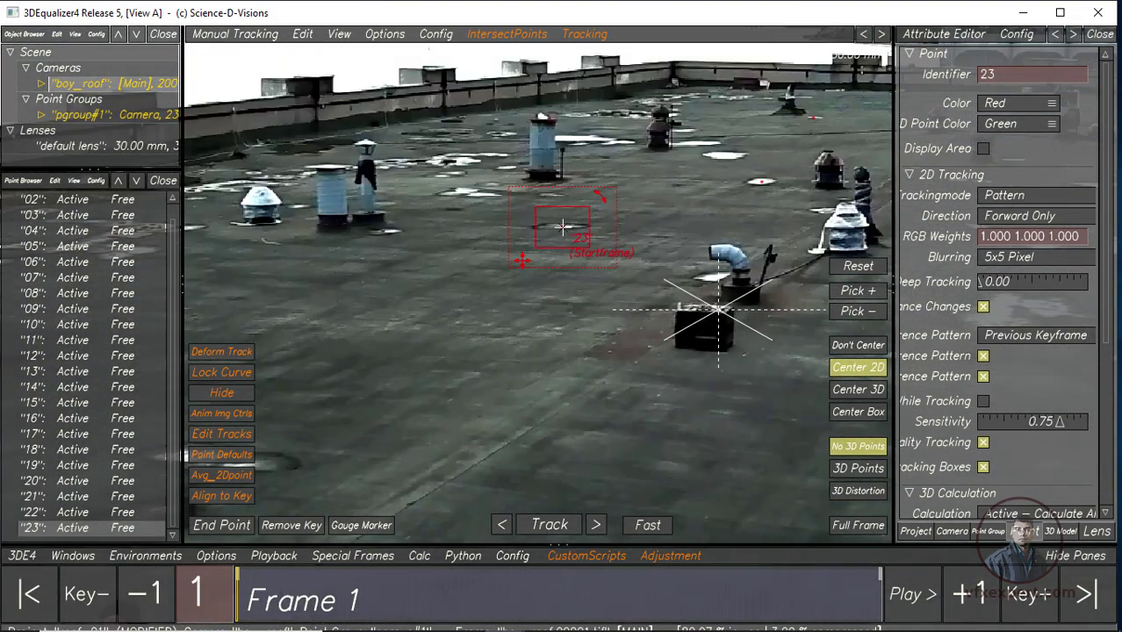
key("t")
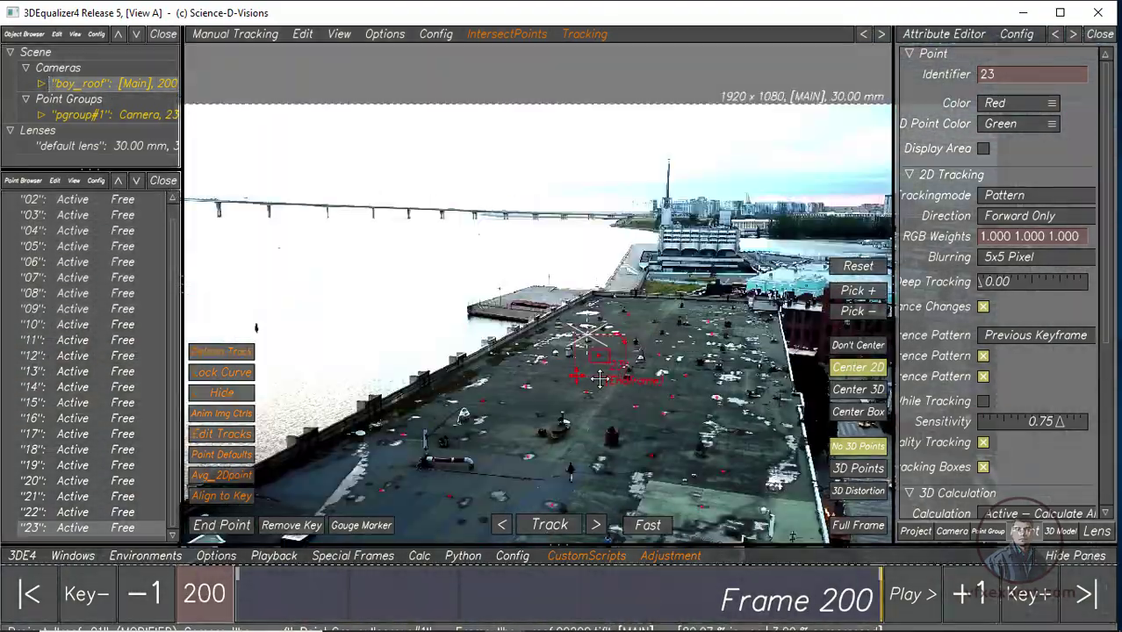
scroll(600, 378, "up", 3)
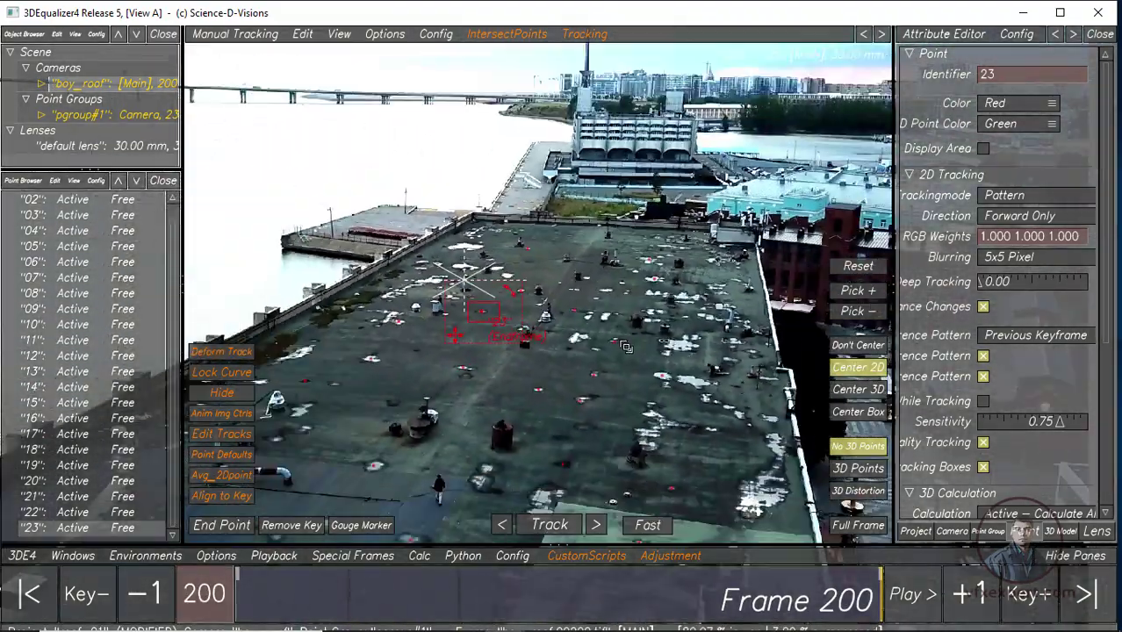
middle_click_drag(626, 347, 674, 378)
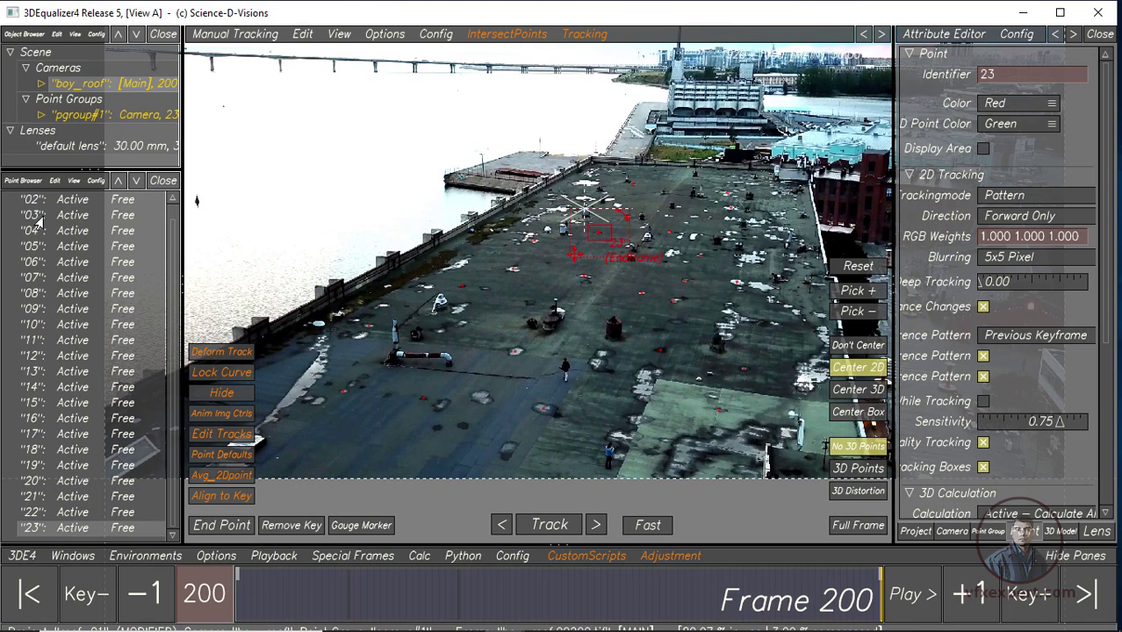
Save the project, fit the full frame, and scrub the footage to review the tracks
key("ctrl+s")
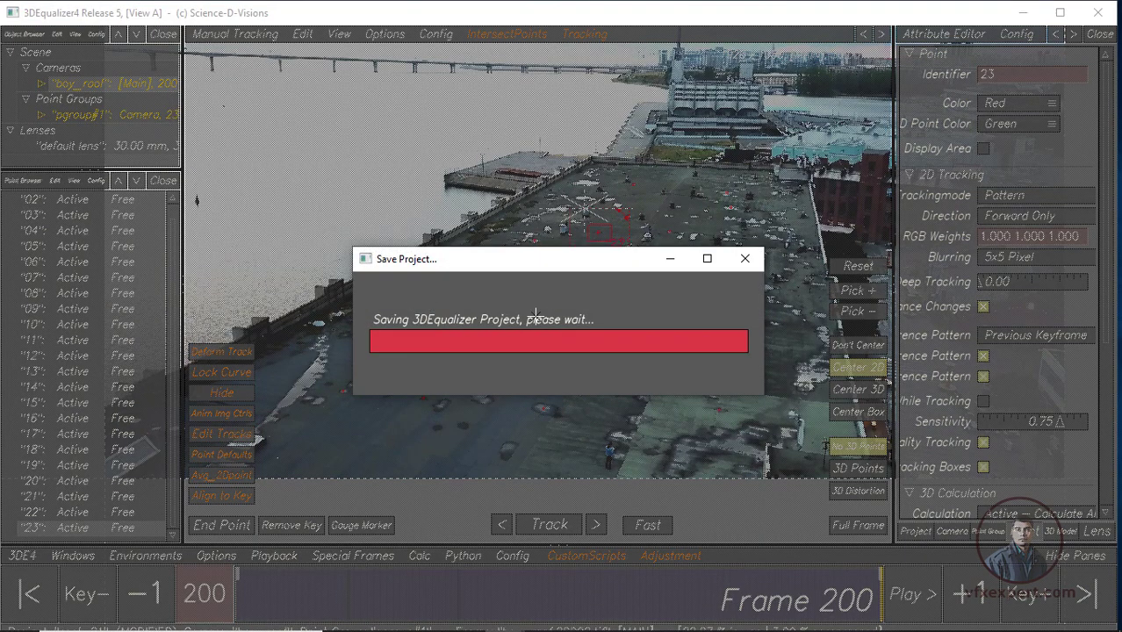
left_click(858, 526)
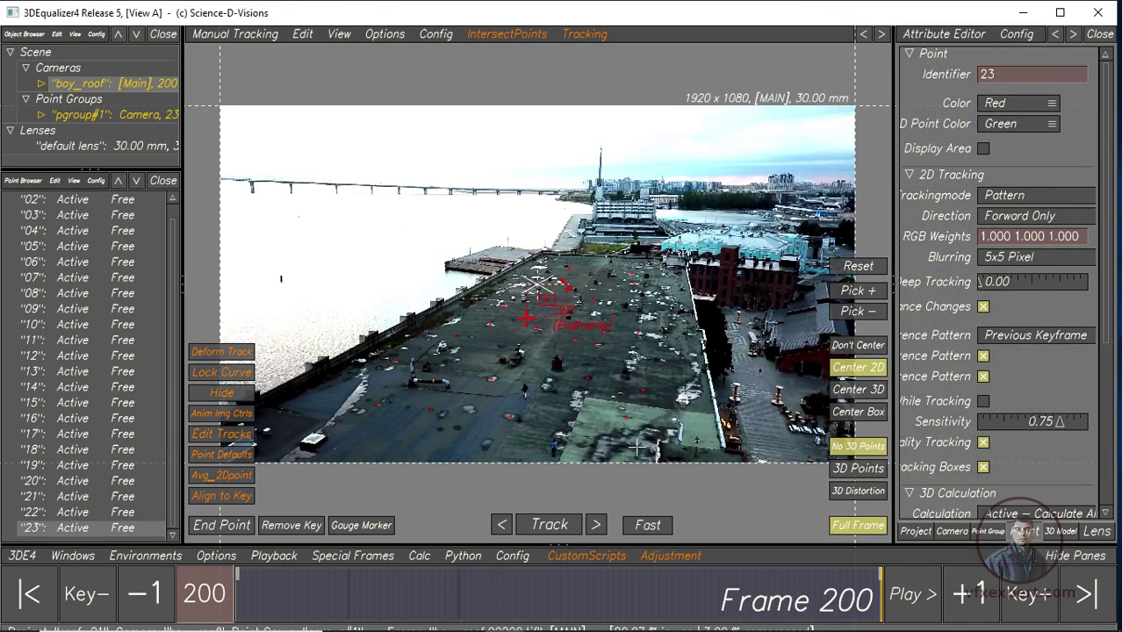
left_click(481, 446)
mouse_move(298, 589)
left_mouse_down()
mouse_move(456, 586)
mouse_move(400, 580)
left_mouse_up()
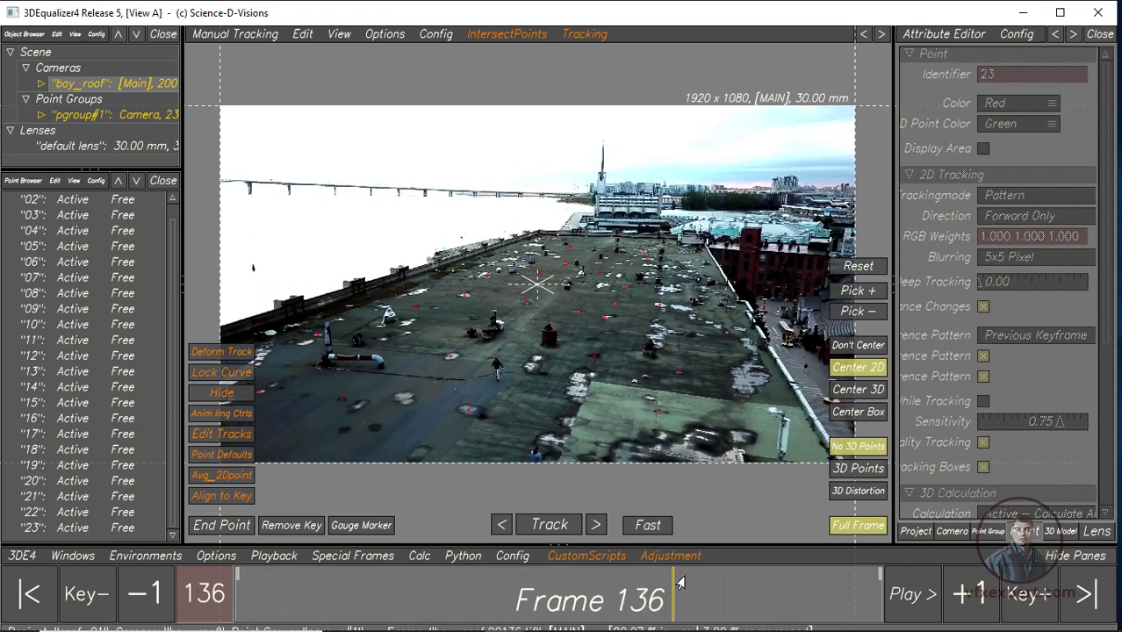
left_click_drag(399, 580, 538, 586)
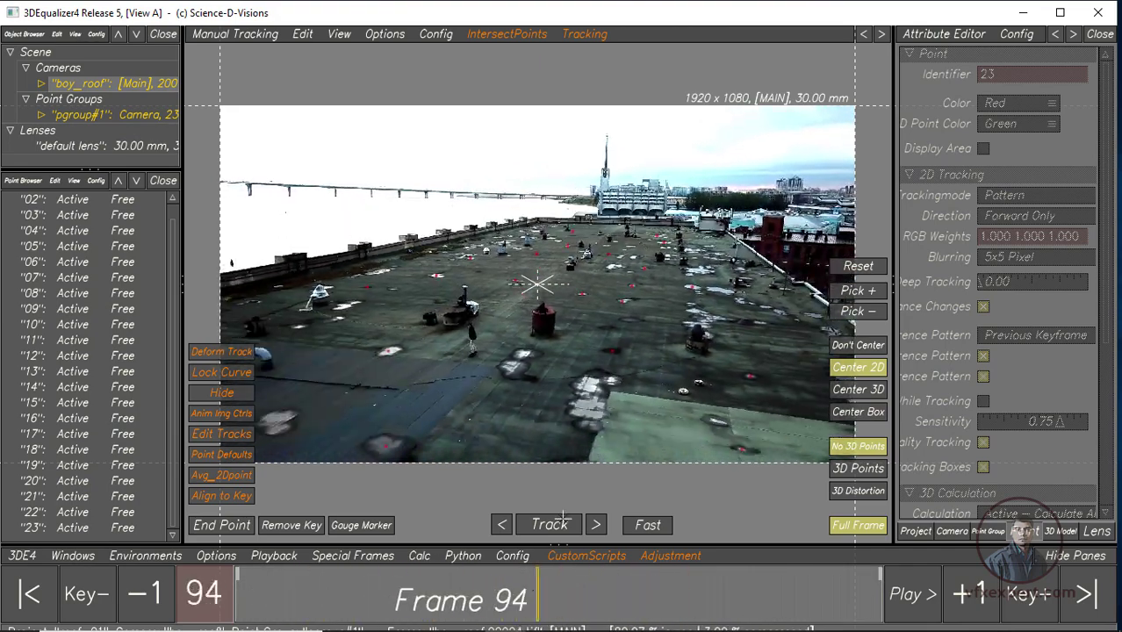
scroll(531, 433, "up", 2)
scroll(531, 433, "up", 2)
scroll(531, 433, "up", 1)
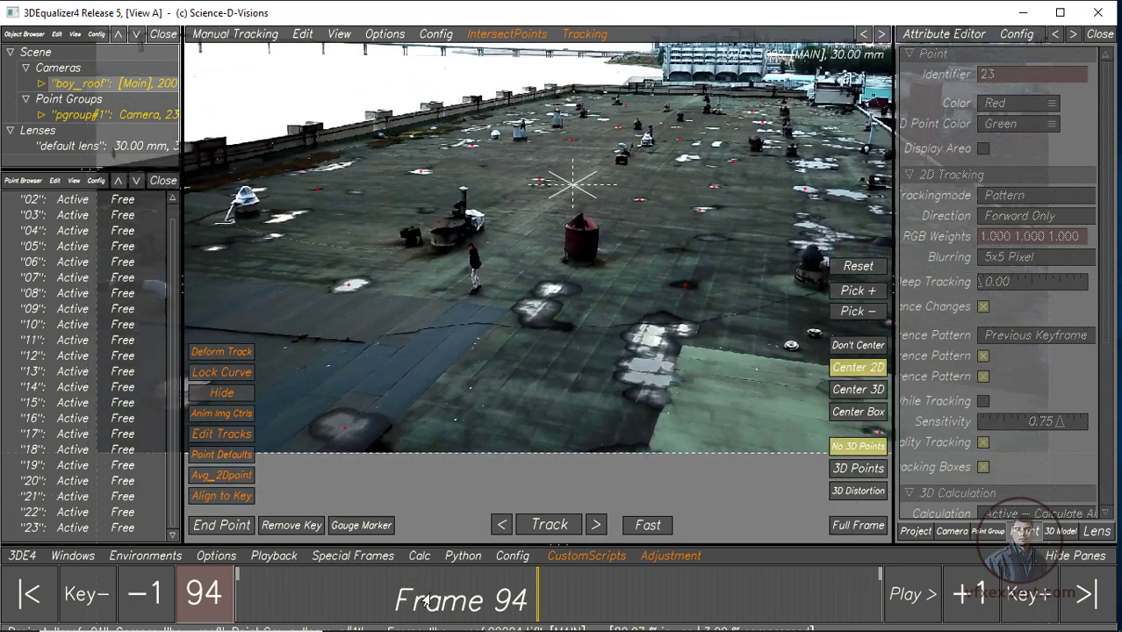
left_click(522, 600)
left_click_drag(525, 601, 880, 586)
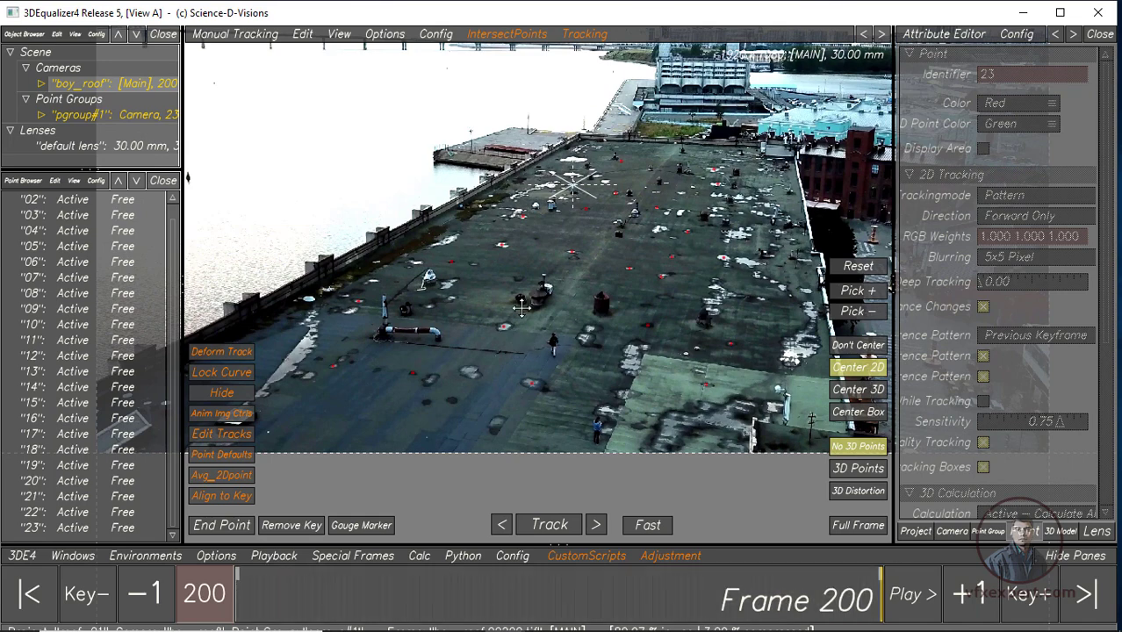
scroll(612, 398, "up", 2)
scroll(612, 398, "up", 1)
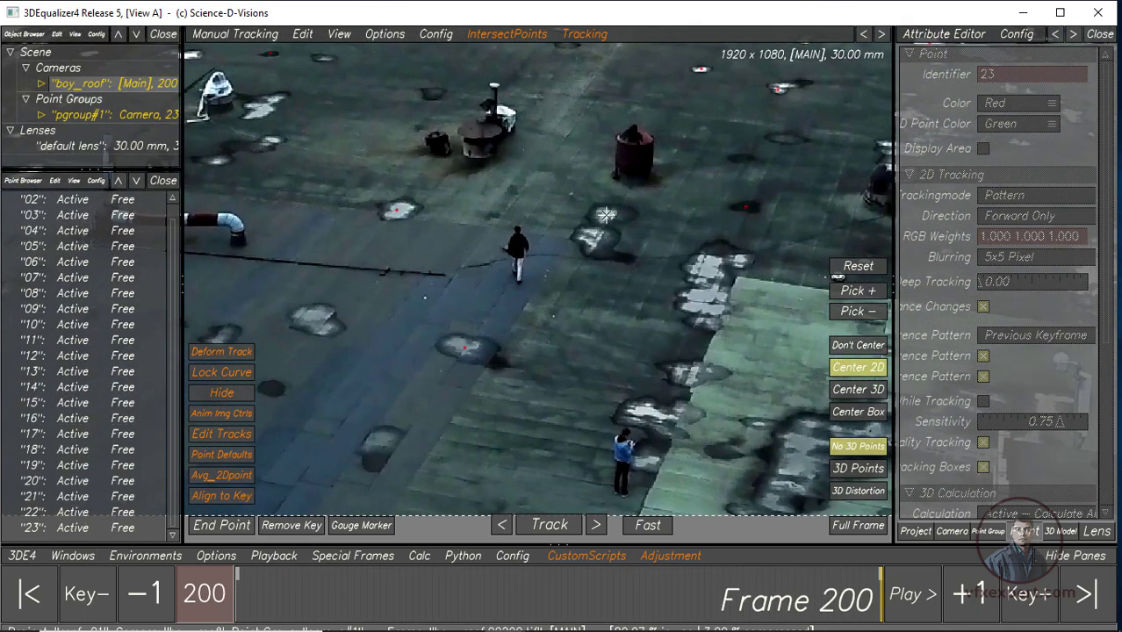
Add point 24 on a roof marker, track it backward from frame 200, then deselect it
left_click(605, 215, "ctrl")
left_click(549, 525)
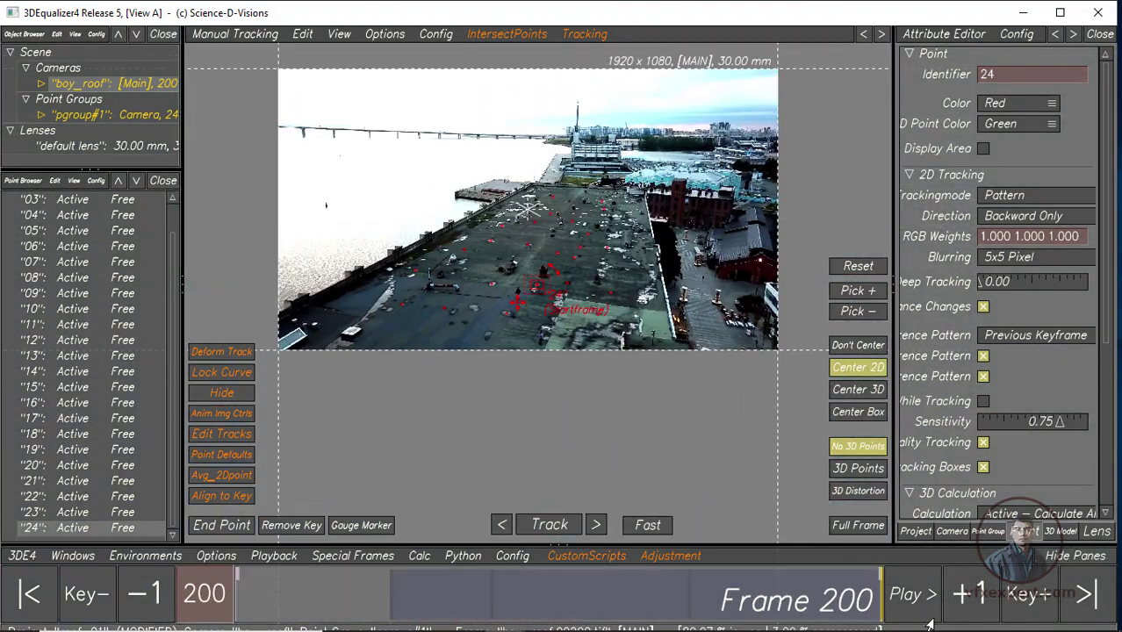
left_click(429, 333)
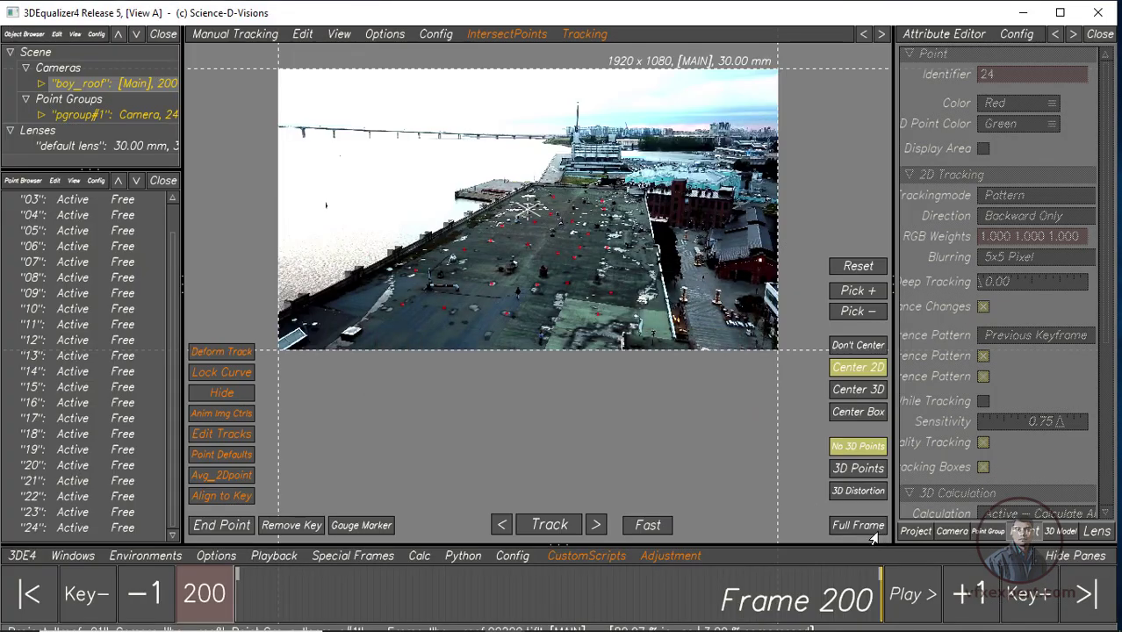
left_click(864, 527)
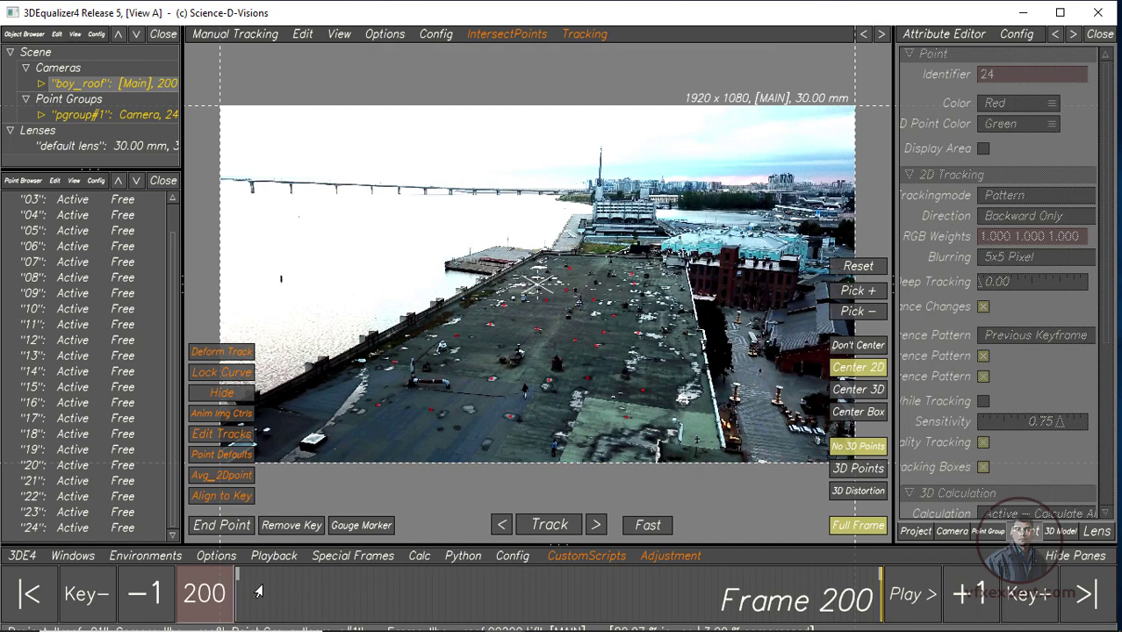
Run Calc All From Scratch, orbit the 3D preview of the camera path, and use the result
left_click(419, 558)
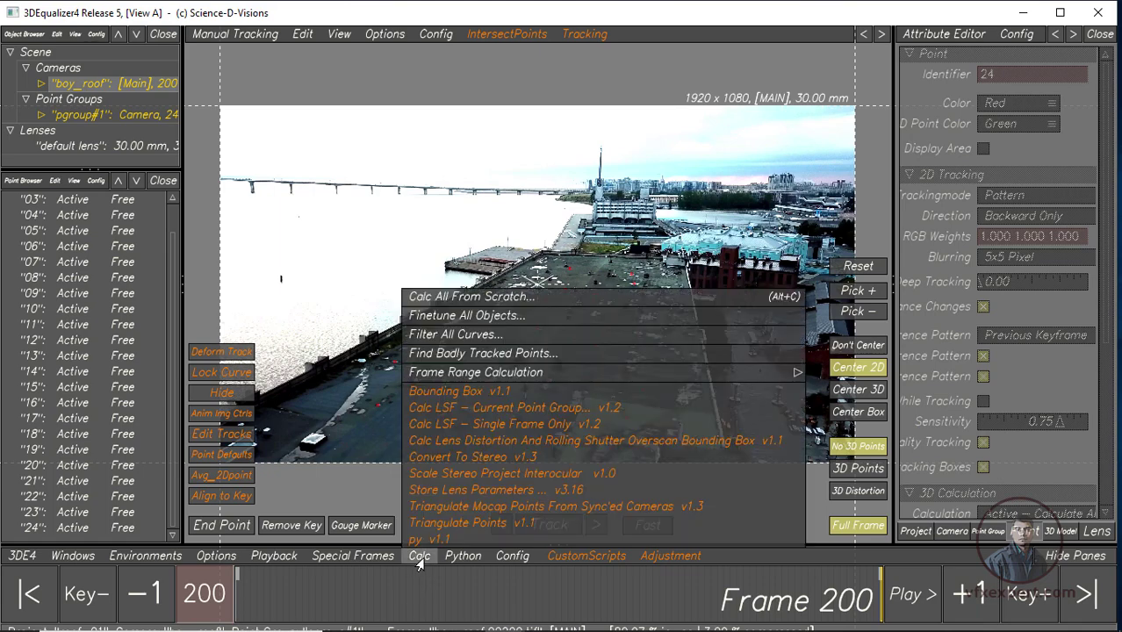
left_click(446, 297)
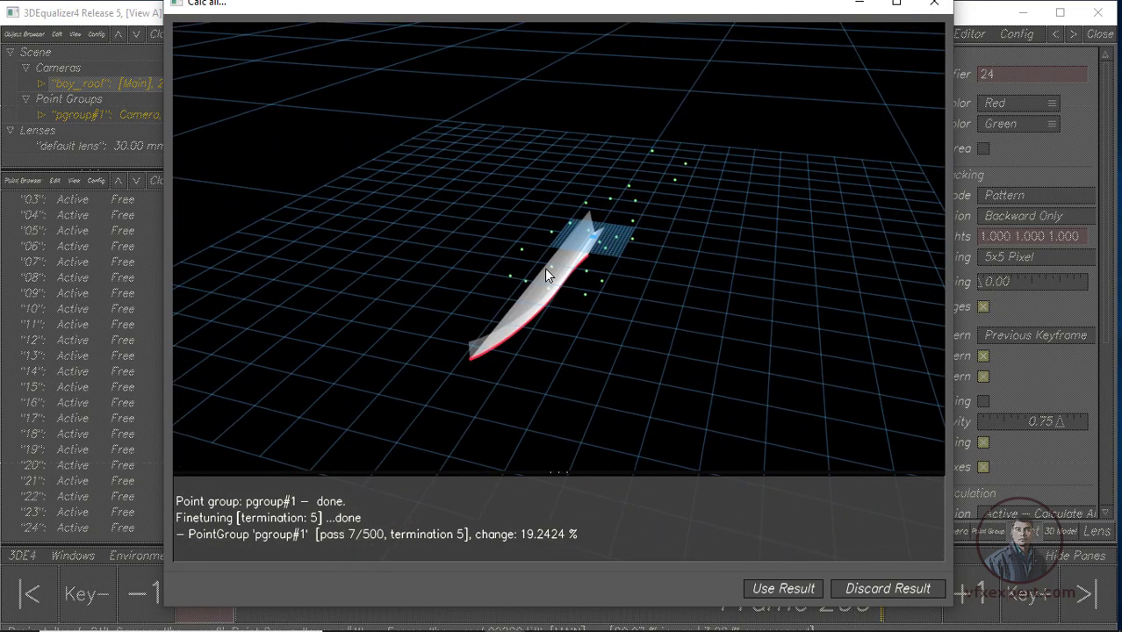
middle_click_drag(616, 414, 601, 441)
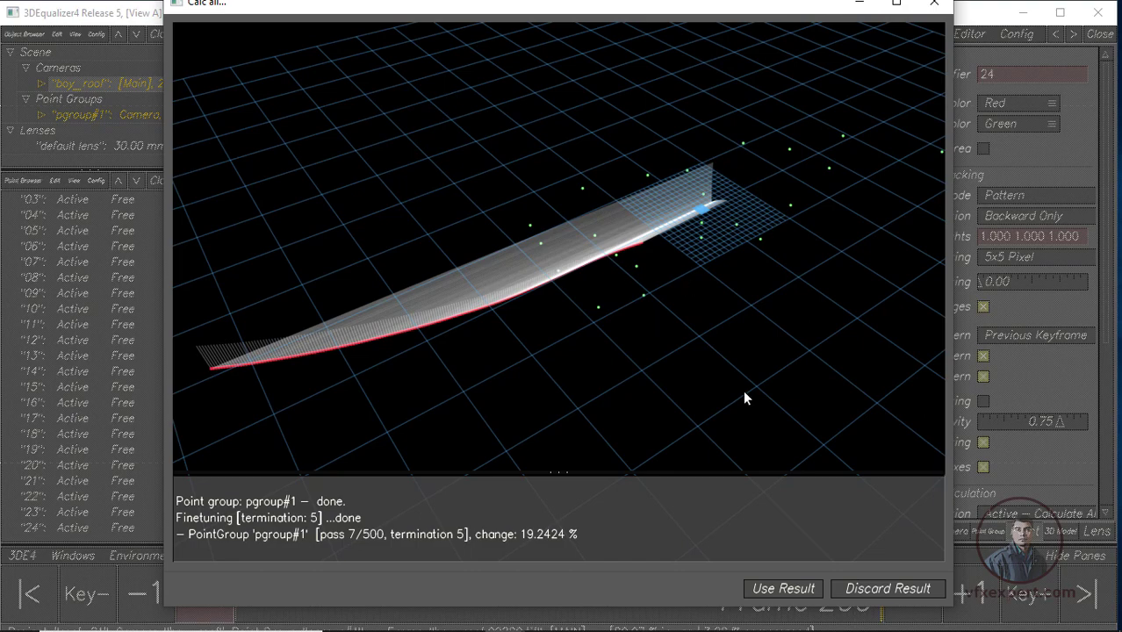
mouse_move(744, 387)
middle_mouse_down()
mouse_move(676, 352)
mouse_move(712, 362)
middle_mouse_up()
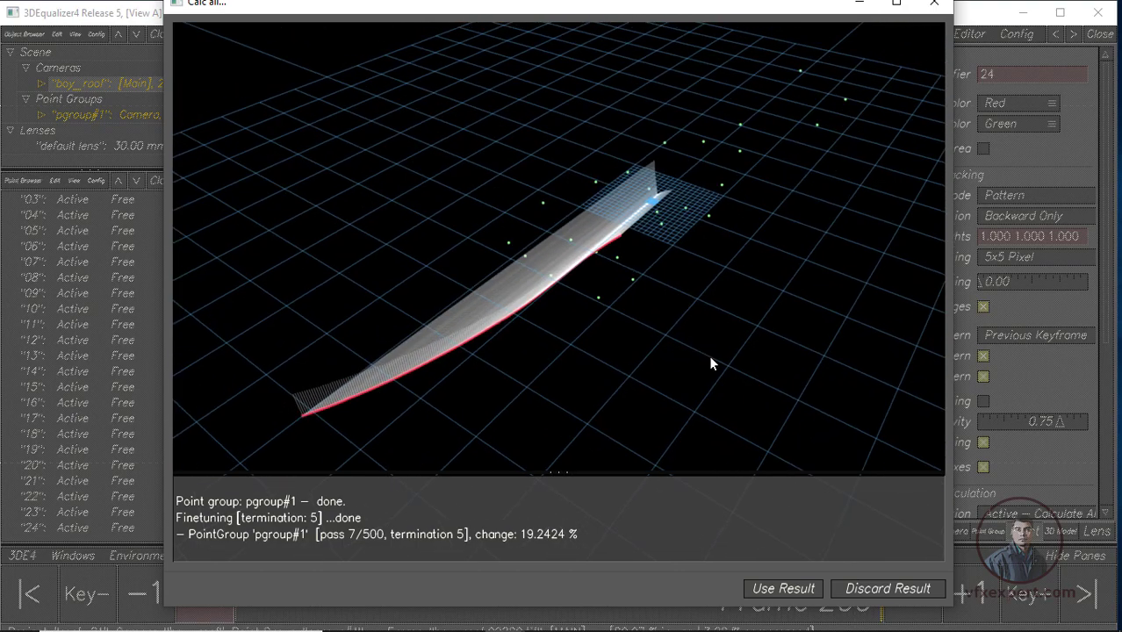
left_click(784, 590)
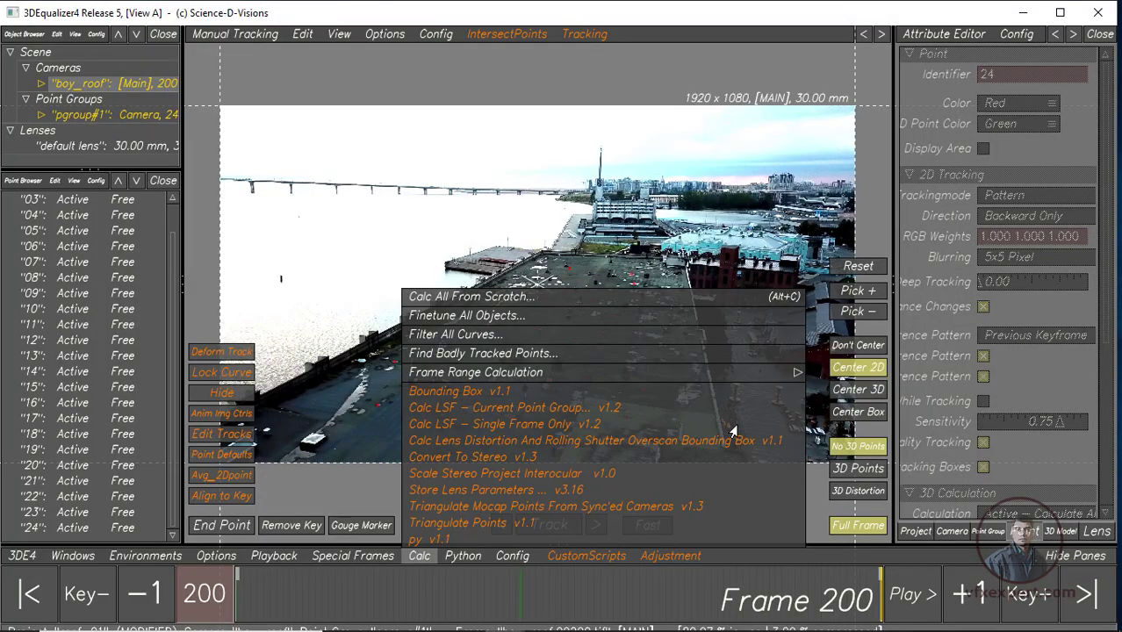
left_click(421, 555)
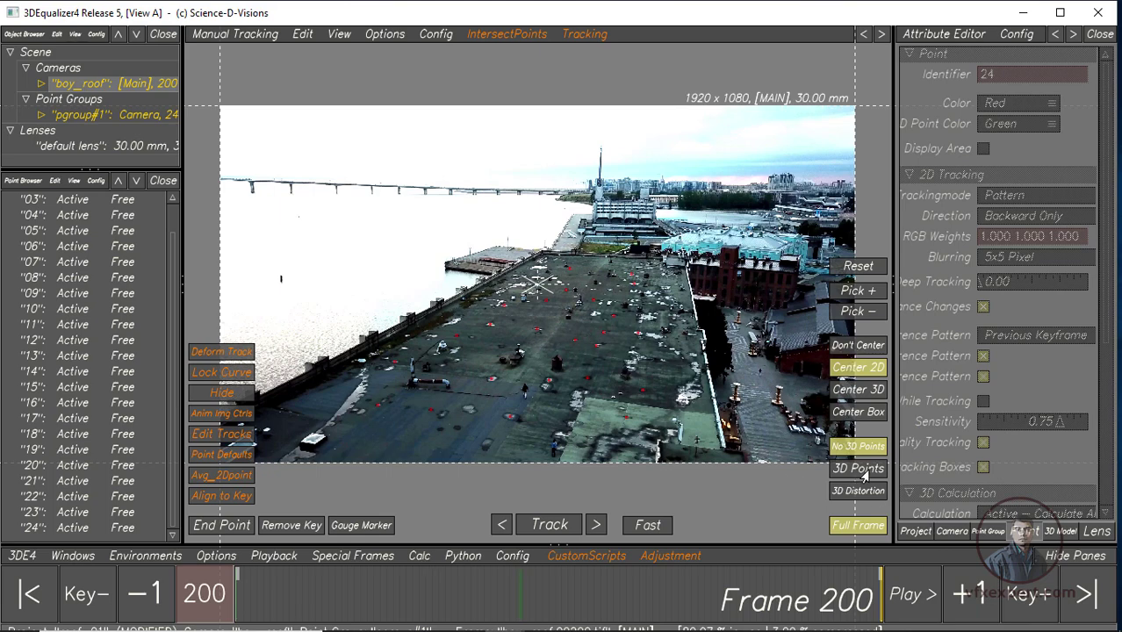
Show the solved 3D points, save, and add a Deviation Browser pane to the left column
left_click(863, 470)
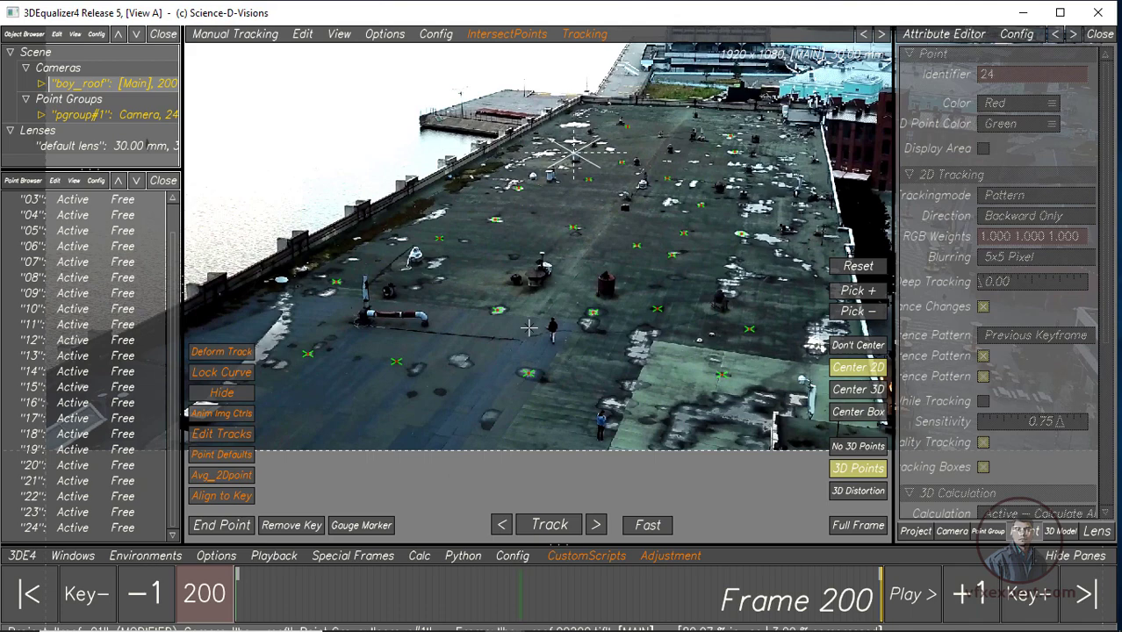
key("ctrl+s")
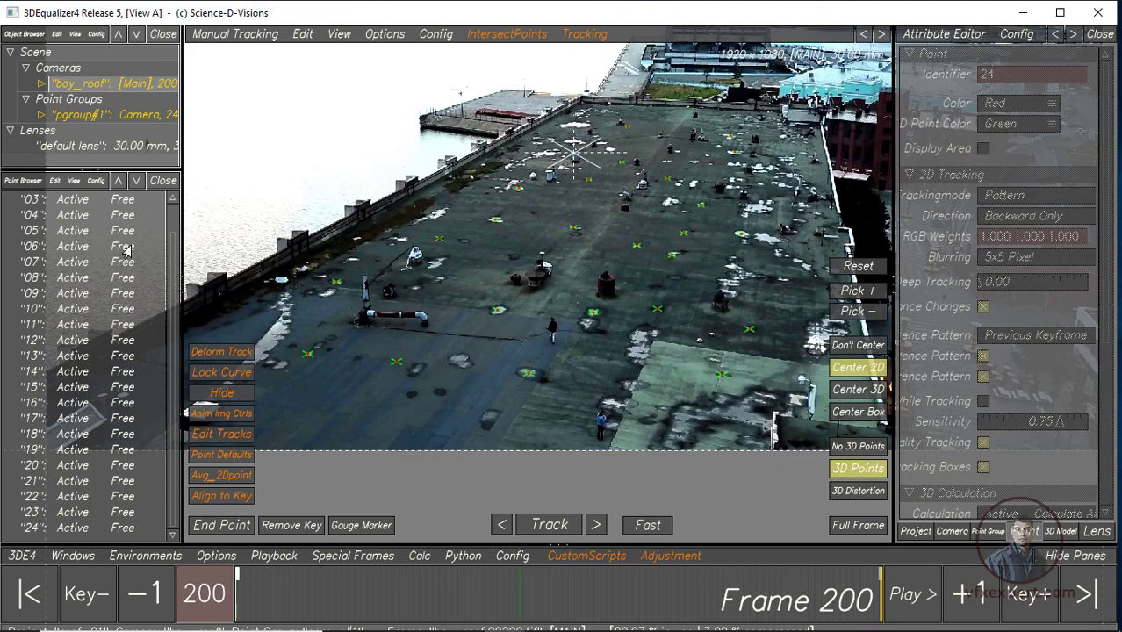
left_click(95, 35)
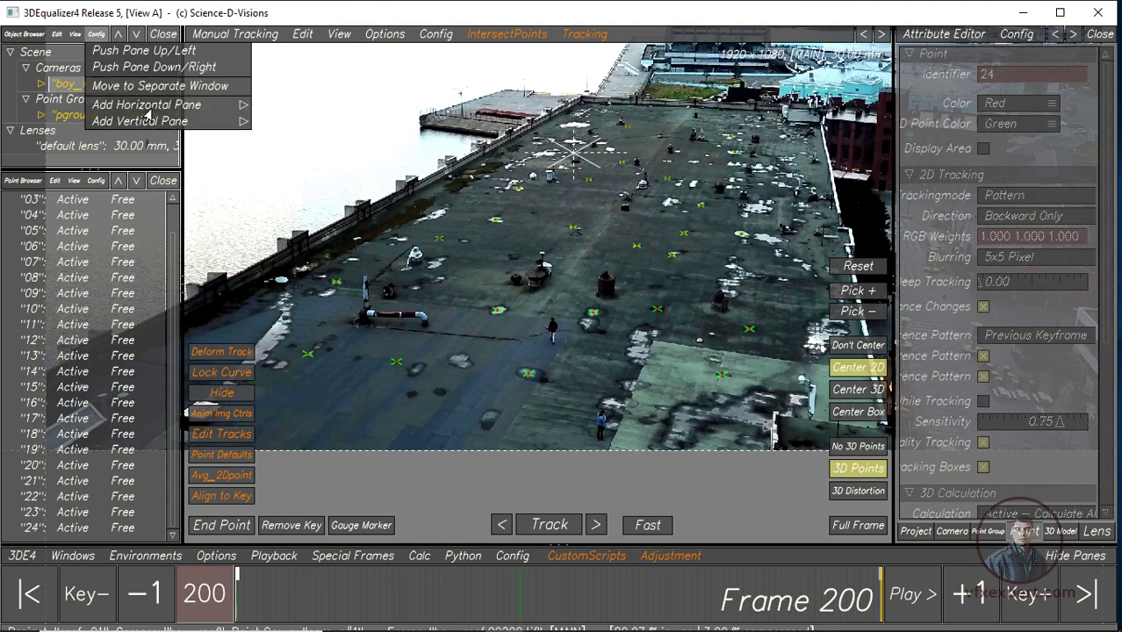
mouse_move(147, 104)
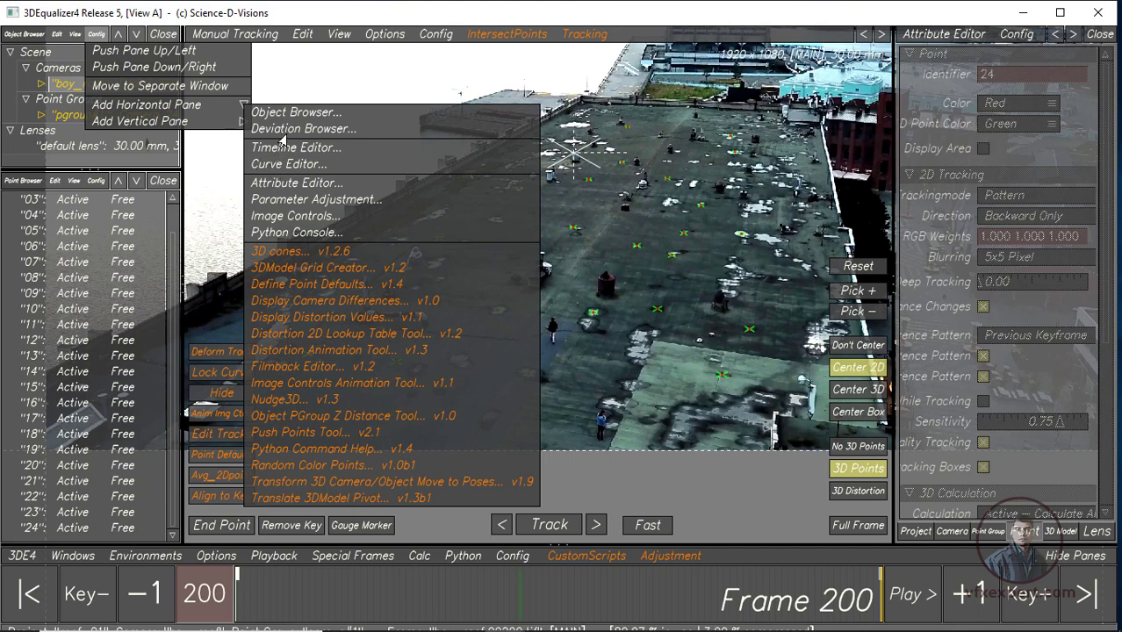
left_click(282, 131)
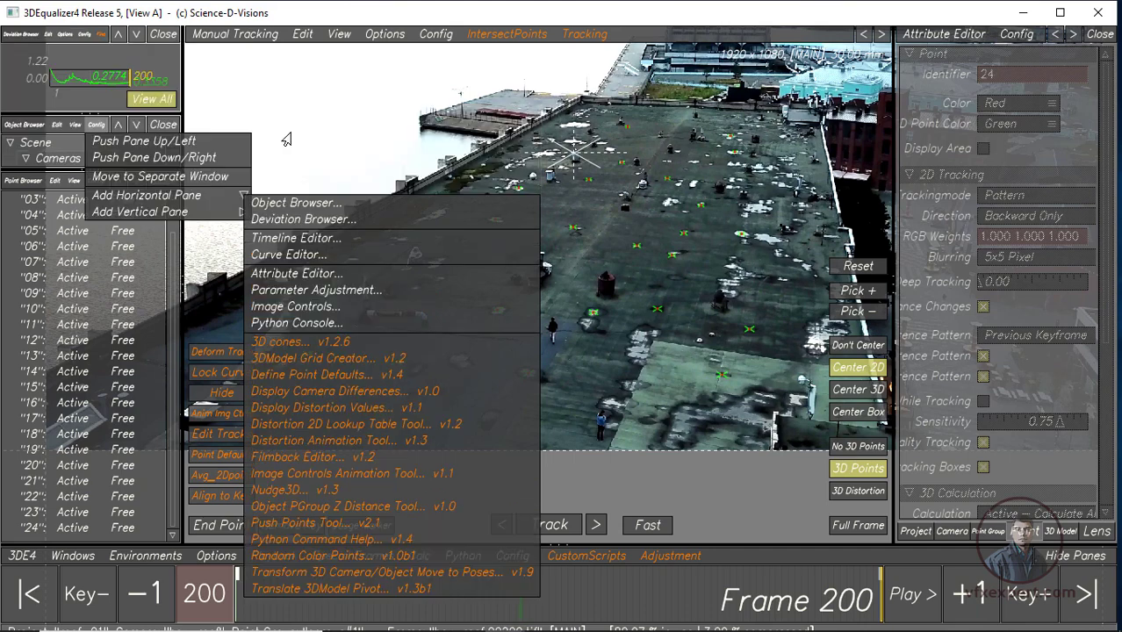
Move the deviation pane below the Point Browser, enlarge it, widen the column, and scrub to frame 57
left_click(136, 34)
left_click(136, 94)
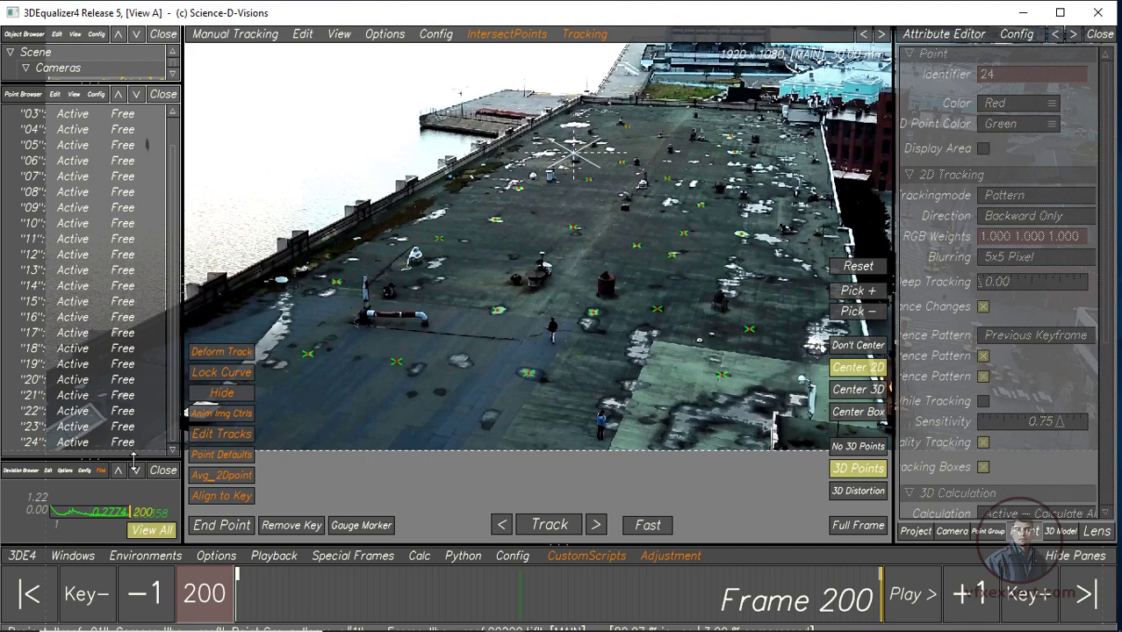
left_click_drag(133, 456, 134, 364)
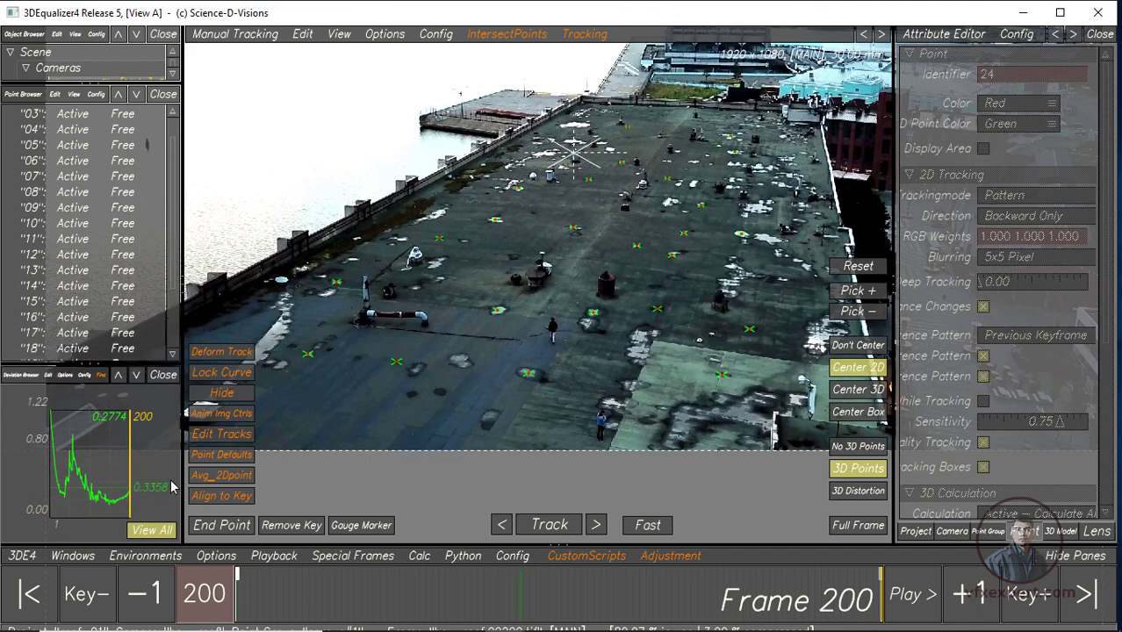
left_click_drag(180, 483, 211, 507)
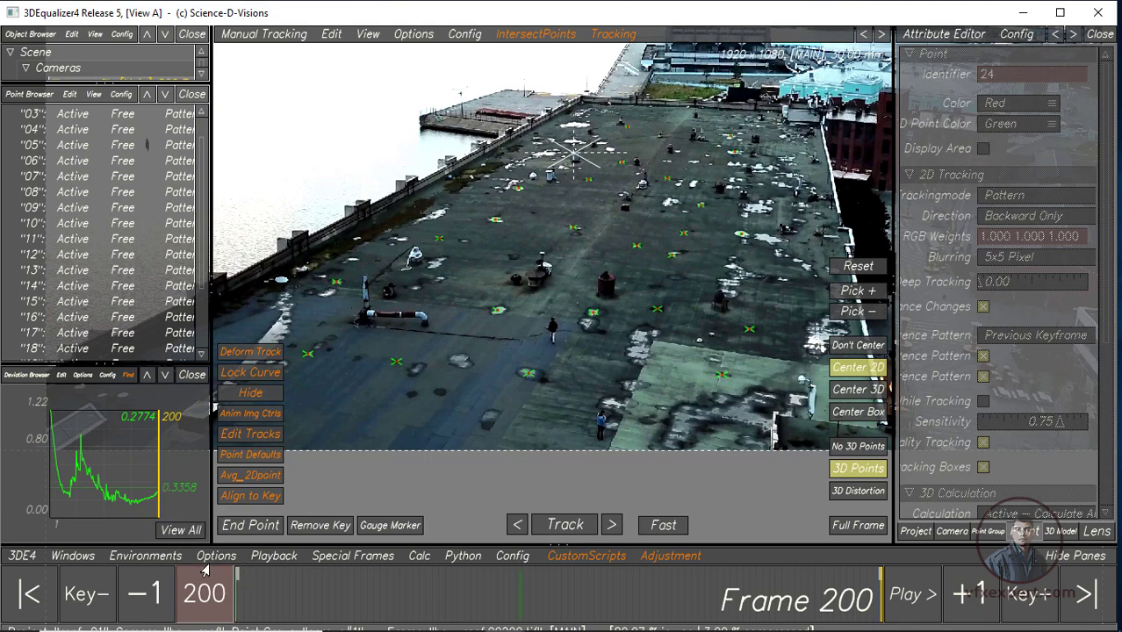
left_click_drag(255, 602, 246, 597)
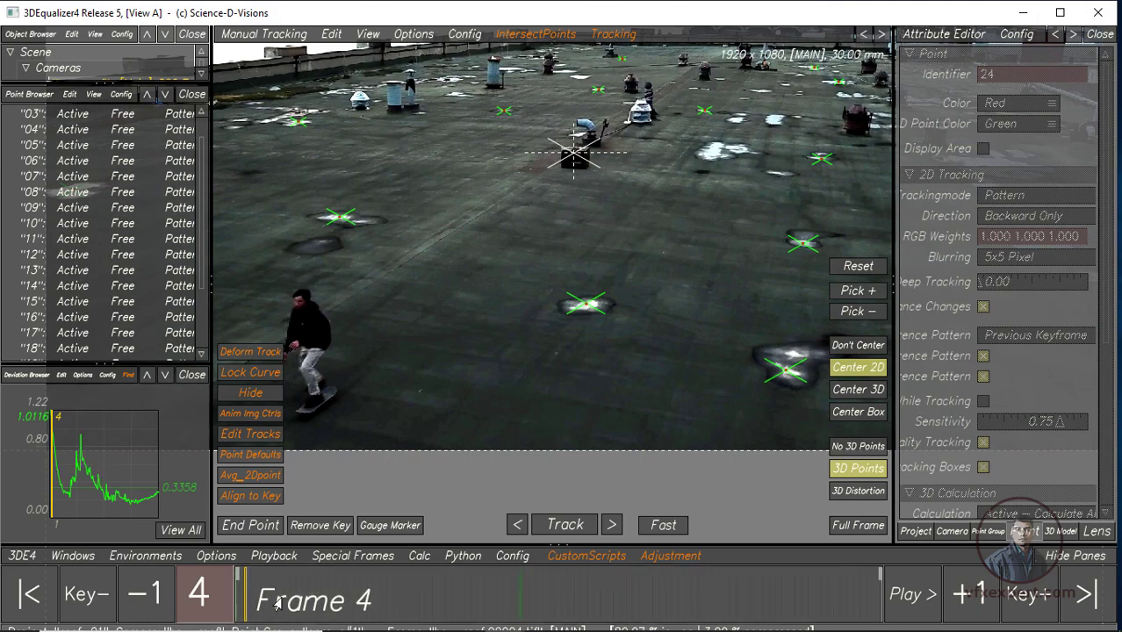
left_click_drag(274, 601, 416, 612)
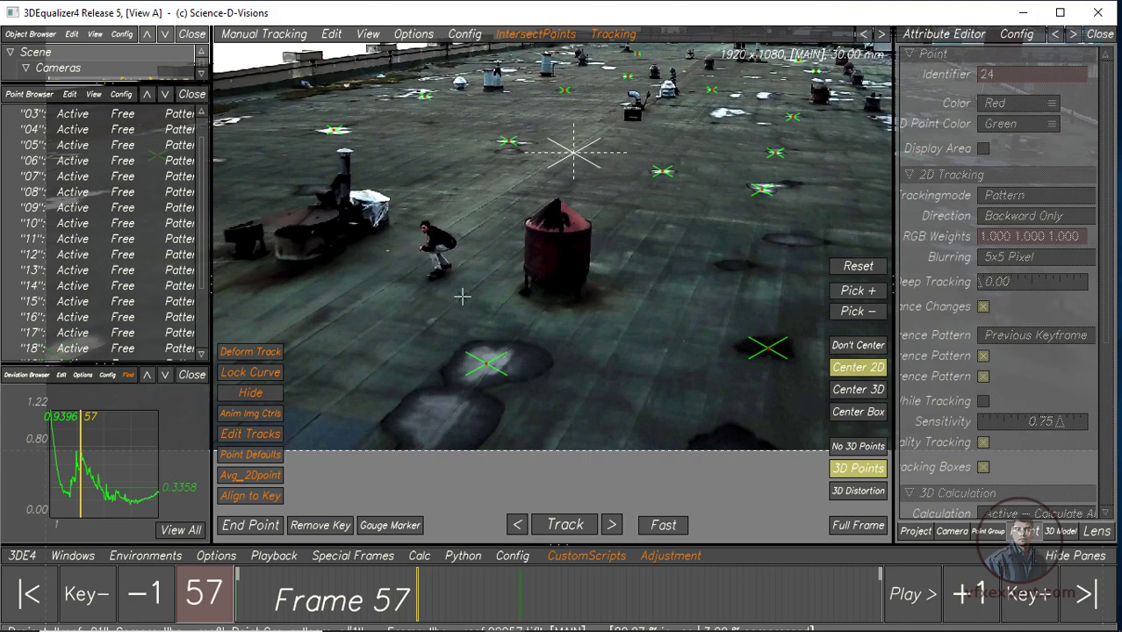
Open Parameter Adjustment and set the lens Focal Length and Distortion Degree 2 to Adjust
left_click(84, 559)
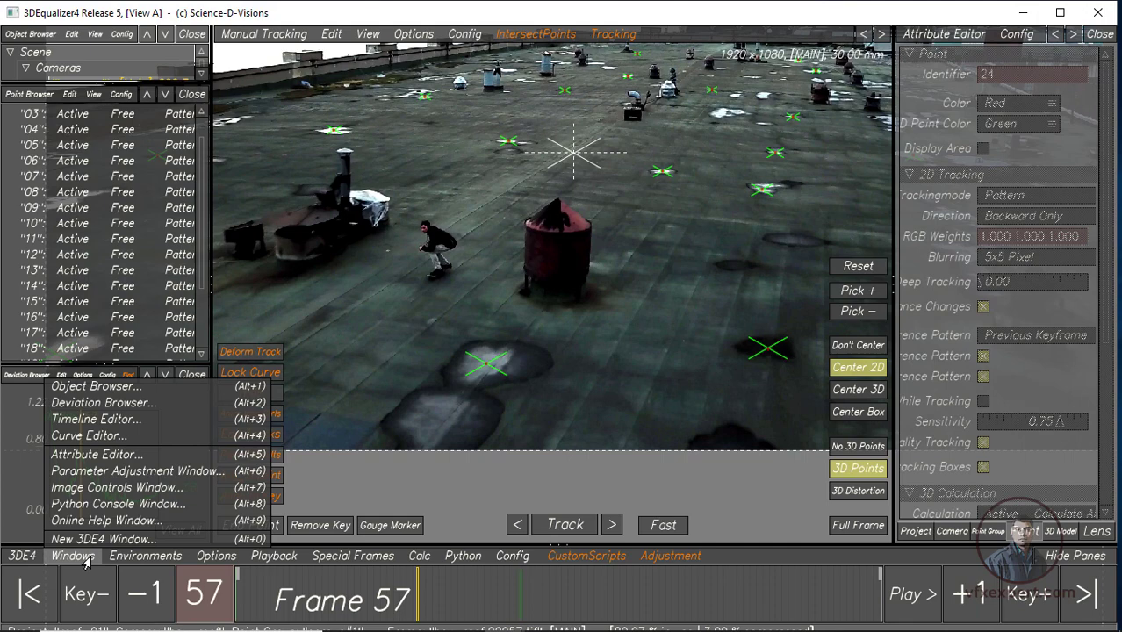
left_click(109, 473)
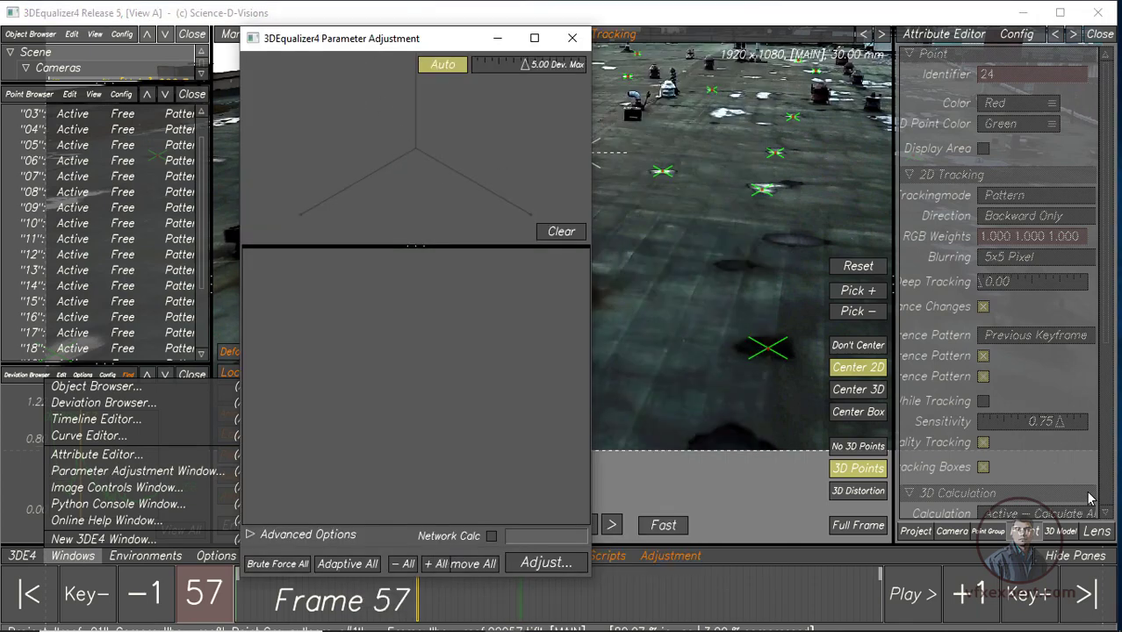
left_click(1095, 533)
left_click(1095, 532)
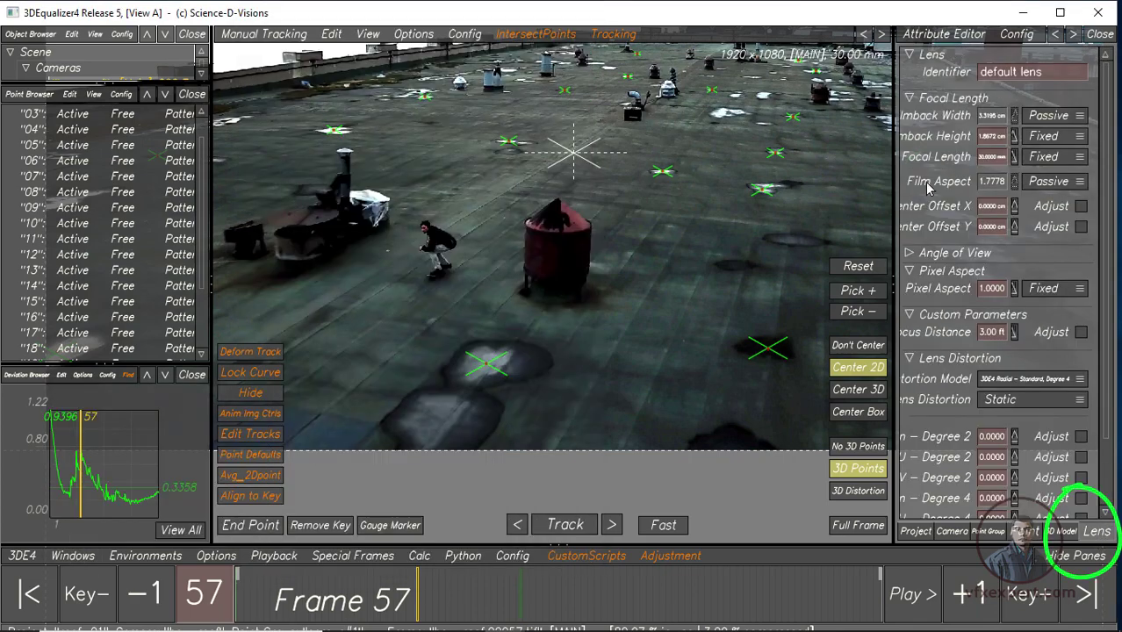
left_click_drag(894, 186, 806, 184)
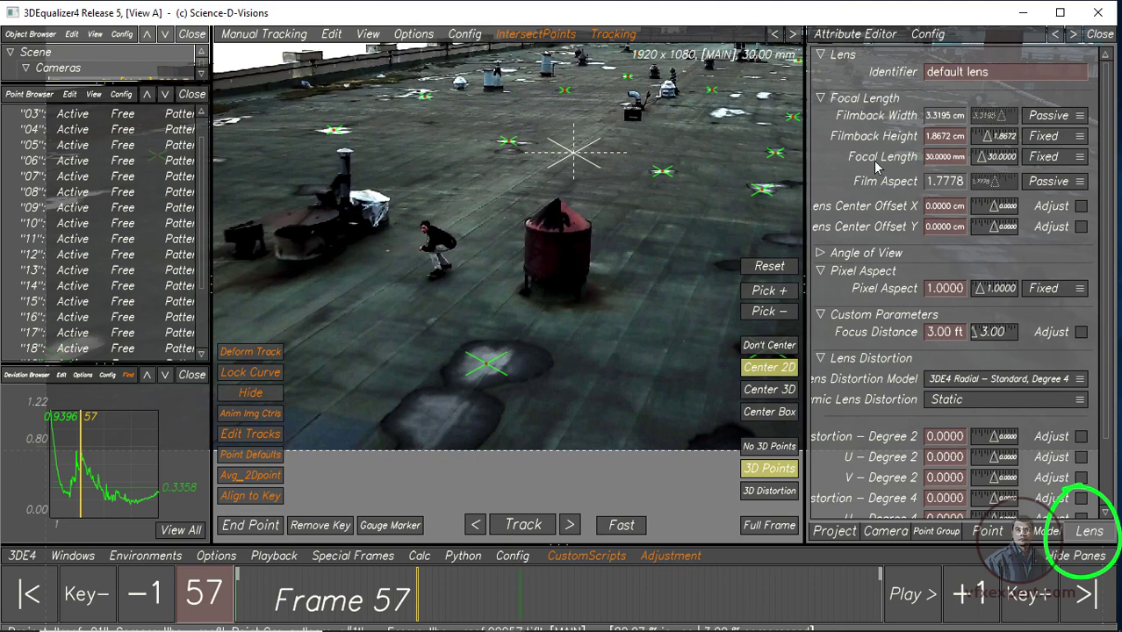
left_click(1077, 159)
left_click(1032, 176)
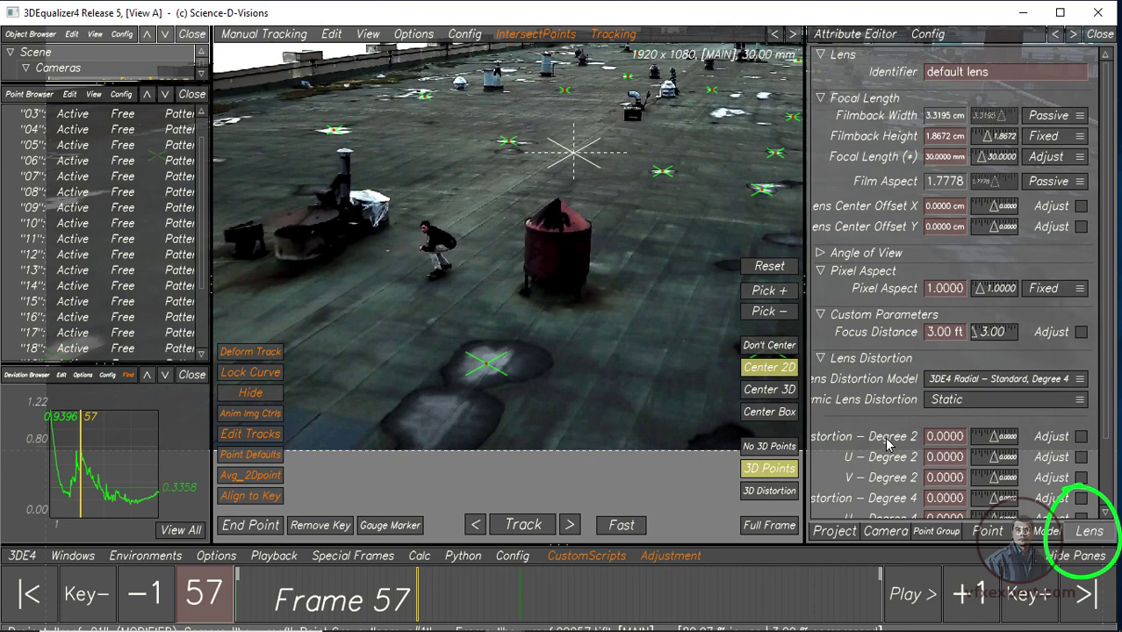
left_click(1080, 437)
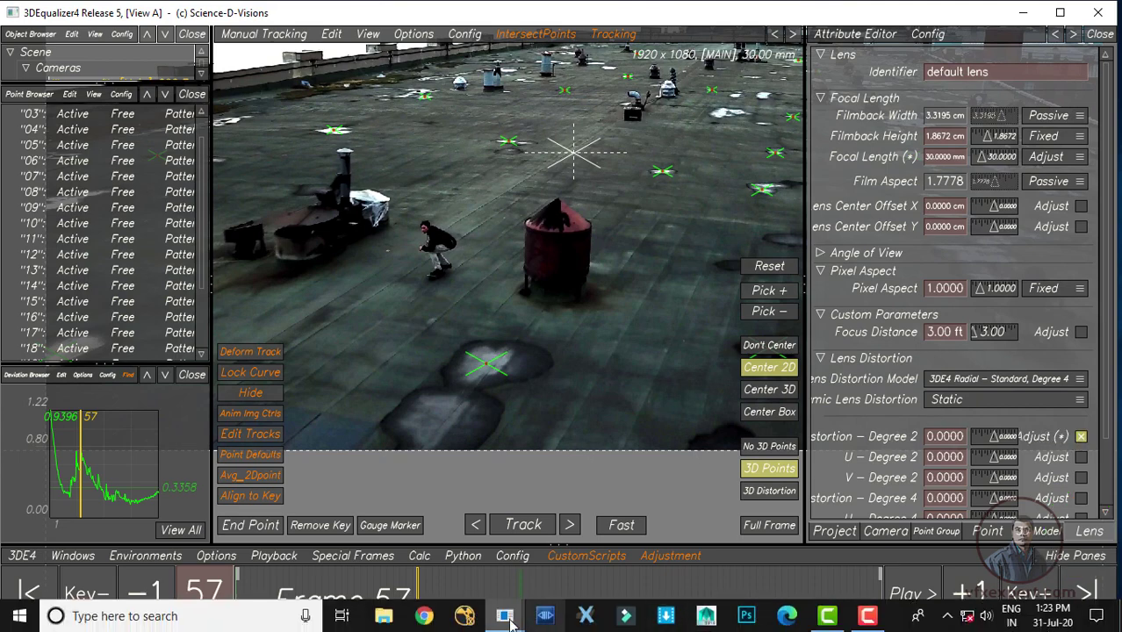
mouse_move(505, 616)
left_click(724, 562)
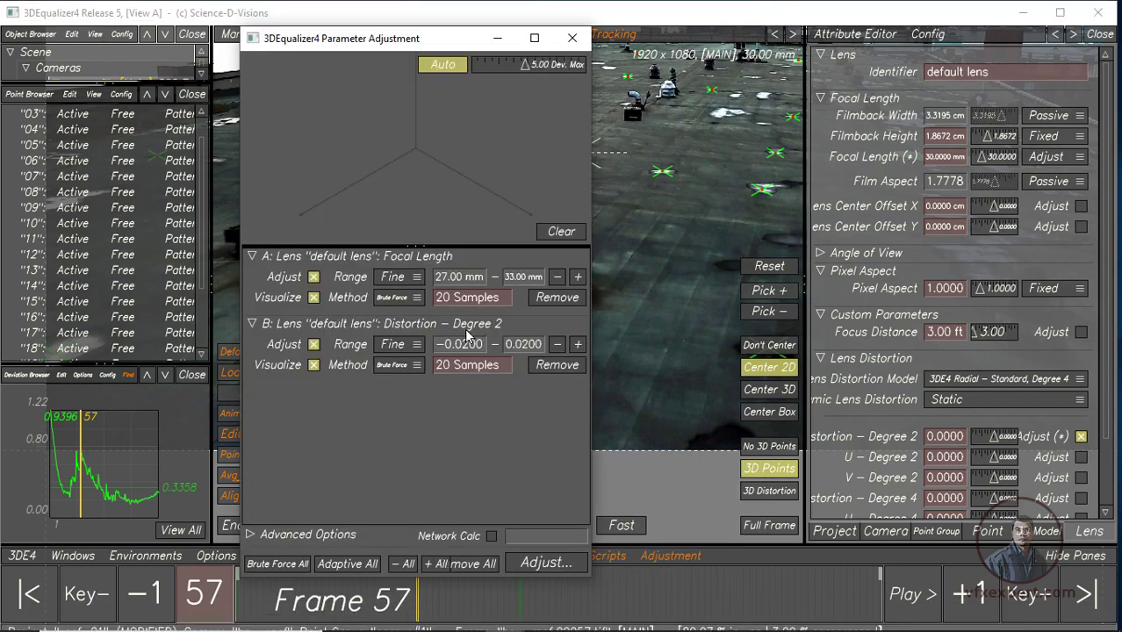
Run the lens adjustment, stop it, transfer the best values (27 mm, 0.0158) and close the window
left_click(543, 567)
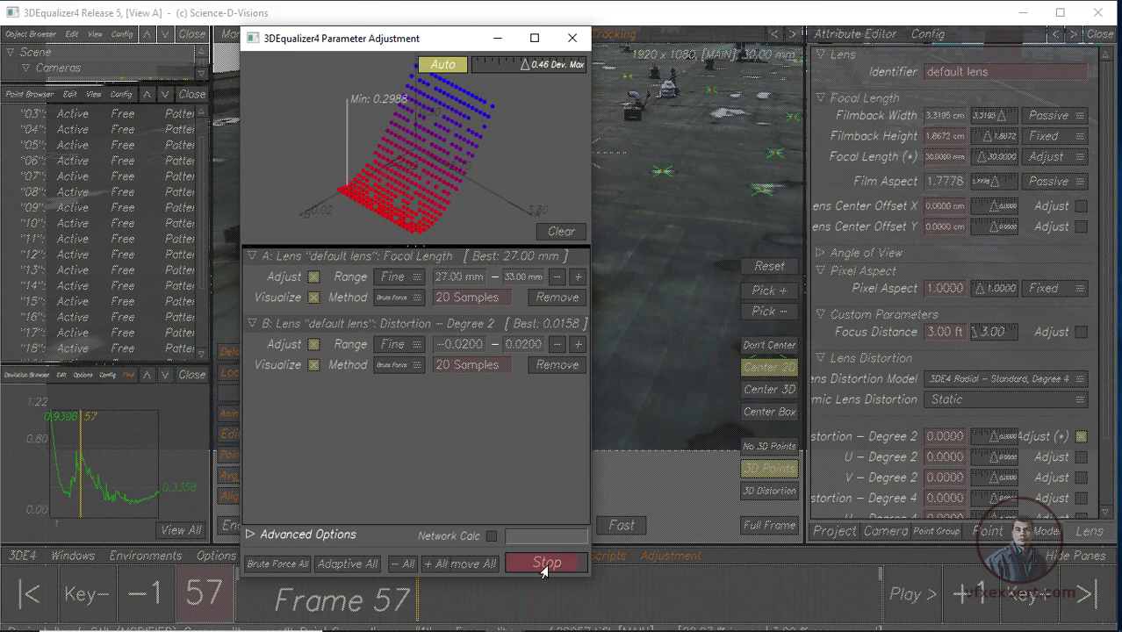
left_click(544, 570)
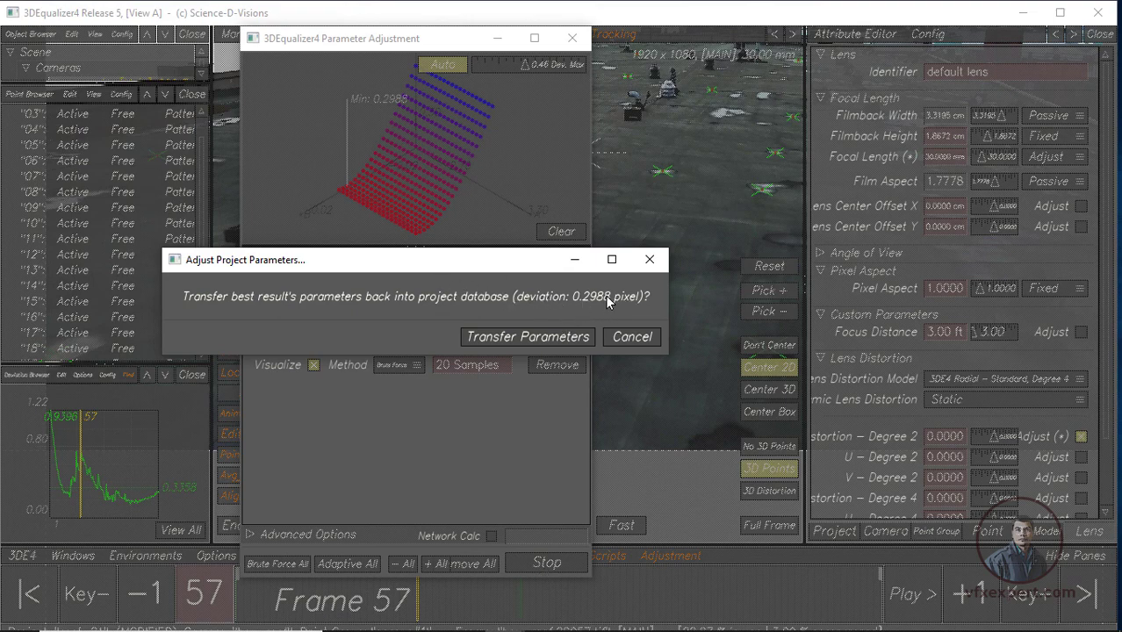
left_click(528, 336)
mouse_move(408, 187)
left_mouse_down()
mouse_move(396, 128)
mouse_move(466, 175)
left_mouse_up()
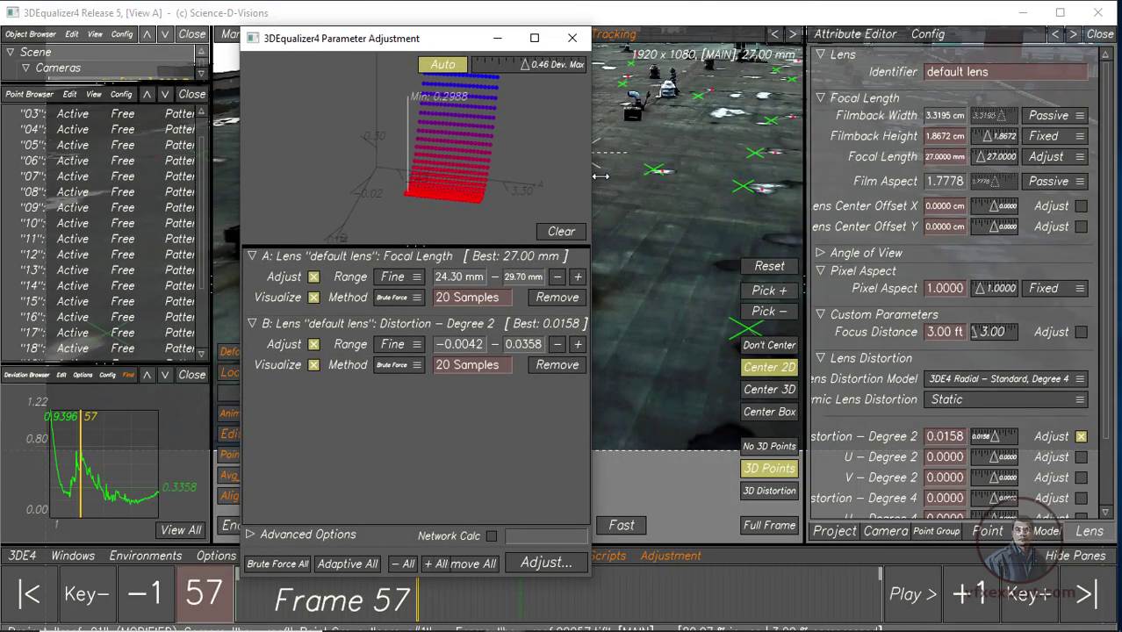
left_click(573, 39)
Recalculate the camera from scratch with the new lens, use the result, and show the full frame
left_click(424, 555)
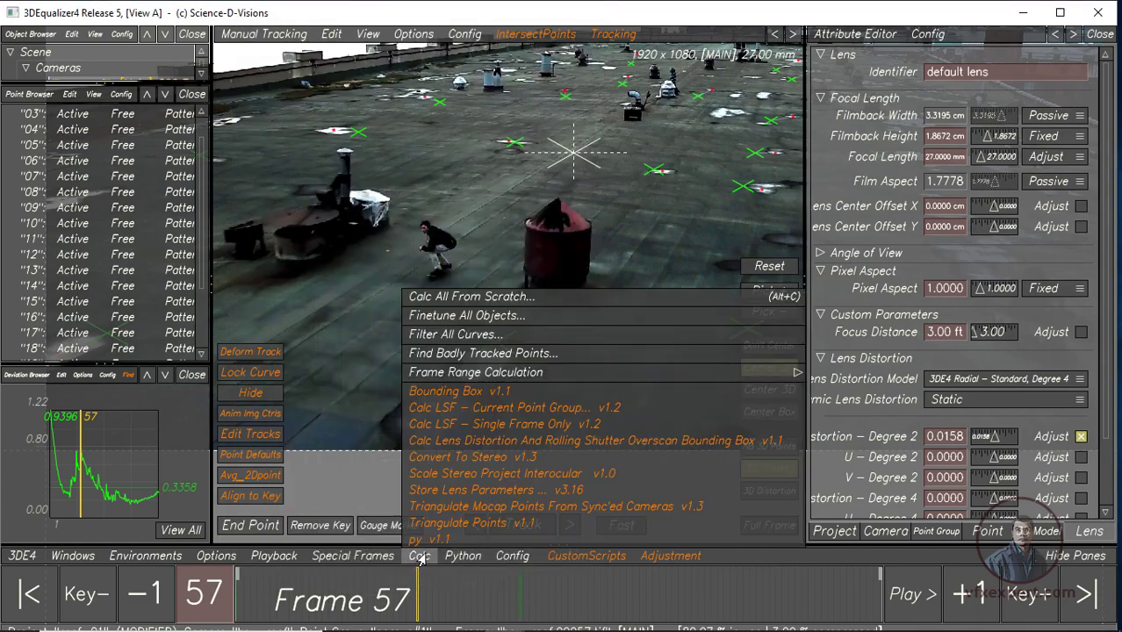
left_click(427, 302)
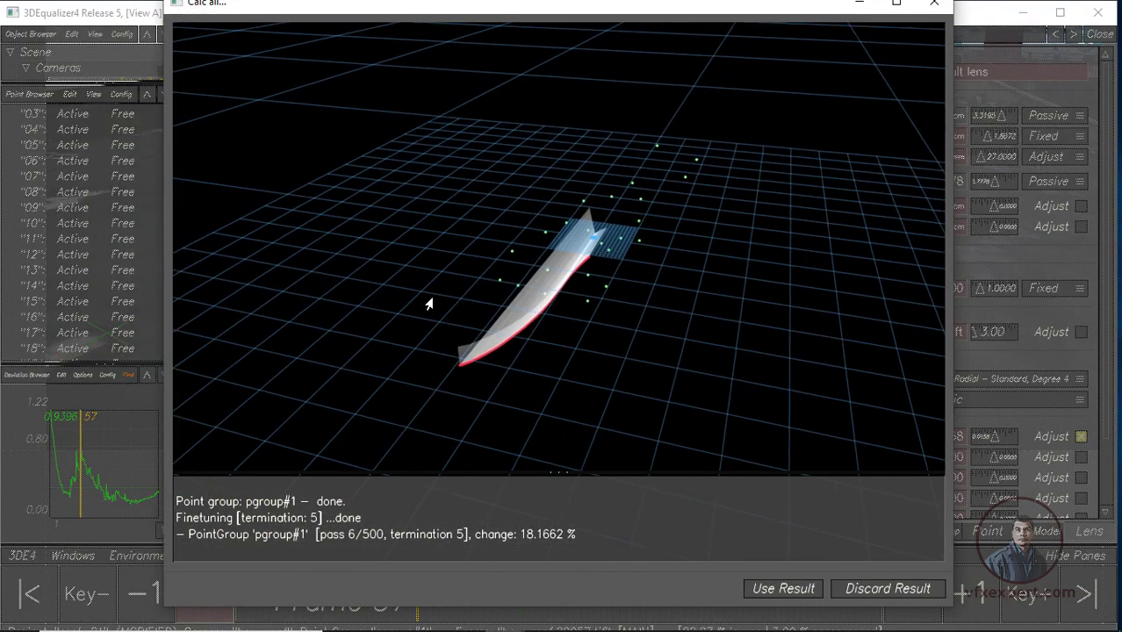
left_click(782, 589)
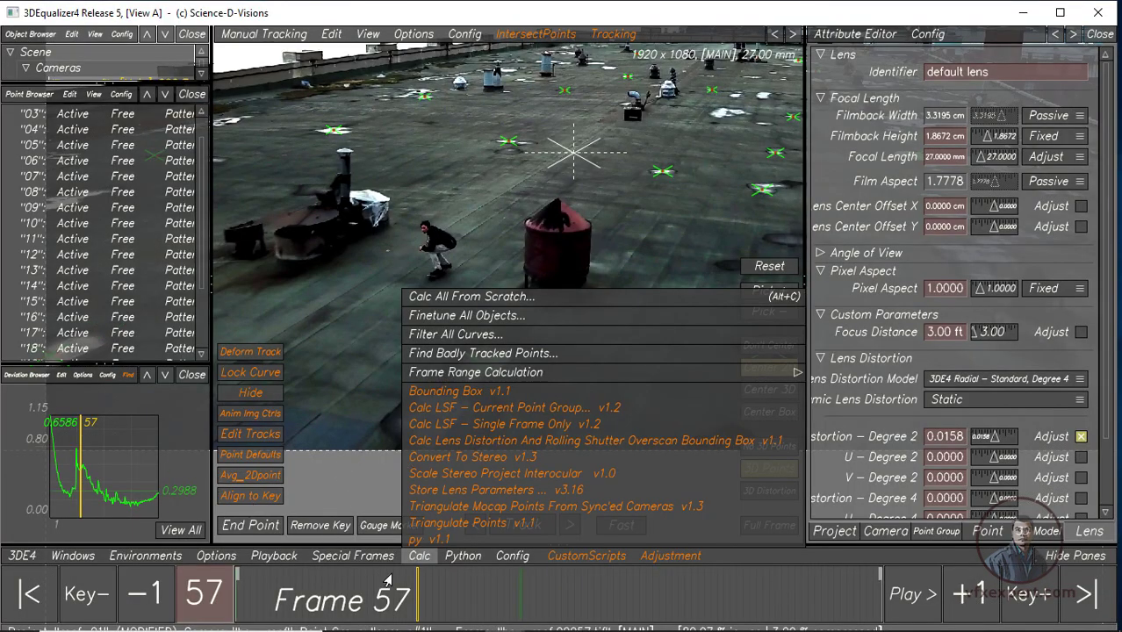
left_click(415, 566)
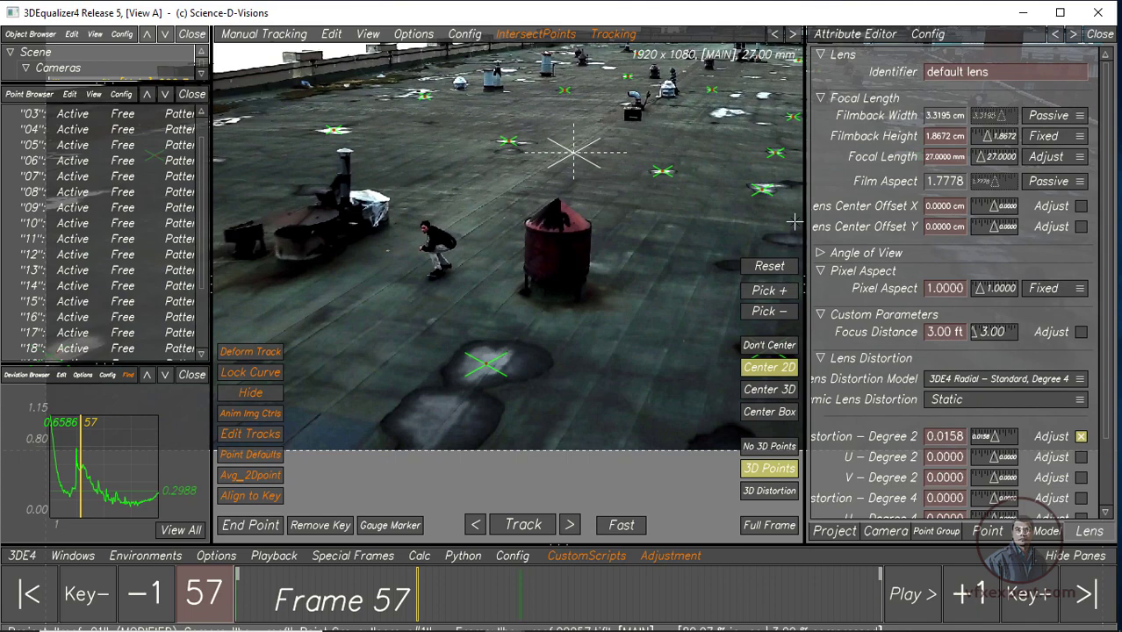
left_click_drag(804, 220, 905, 220)
left_click(868, 525)
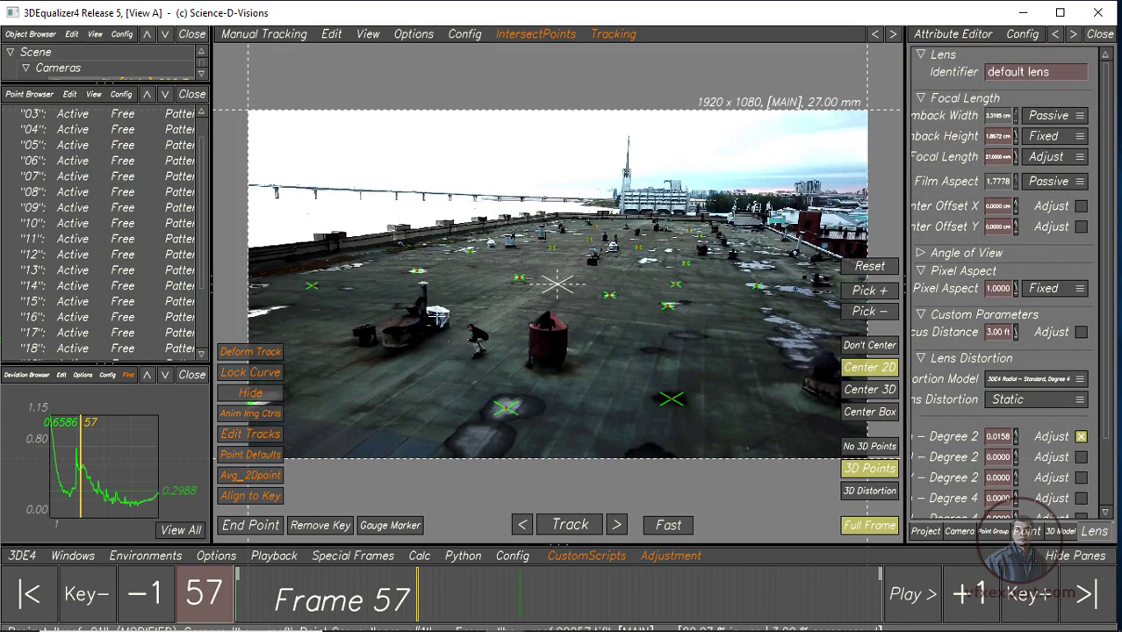
Save the project as roof_02.3de by changing the version number in the roof_01.3de name
left_click(23, 557)
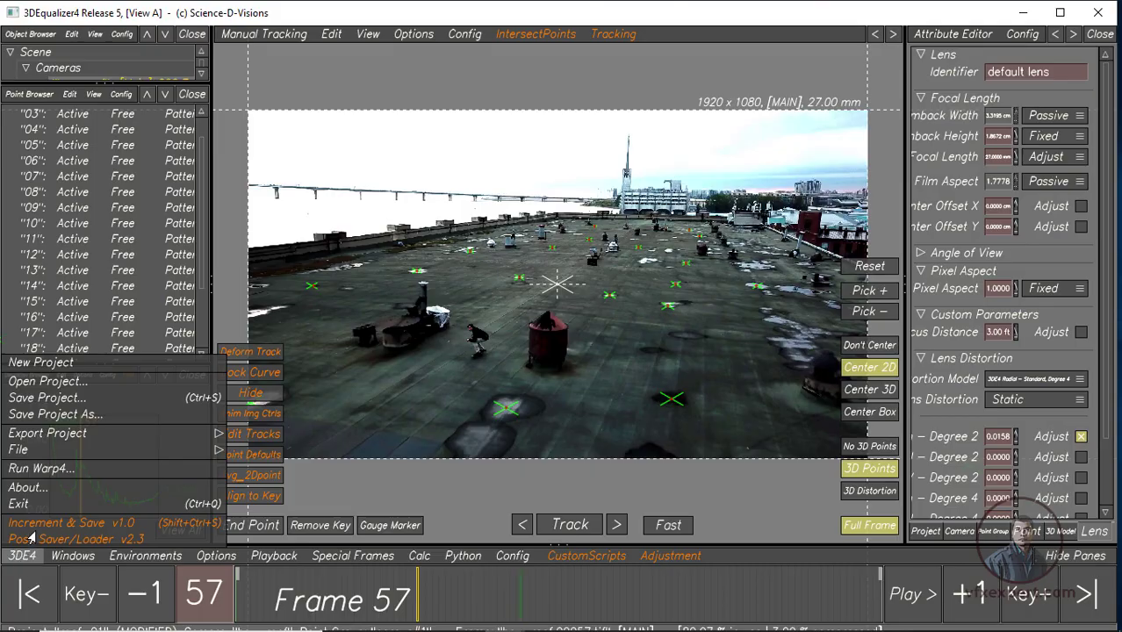
left_click(53, 415)
left_click(518, 99)
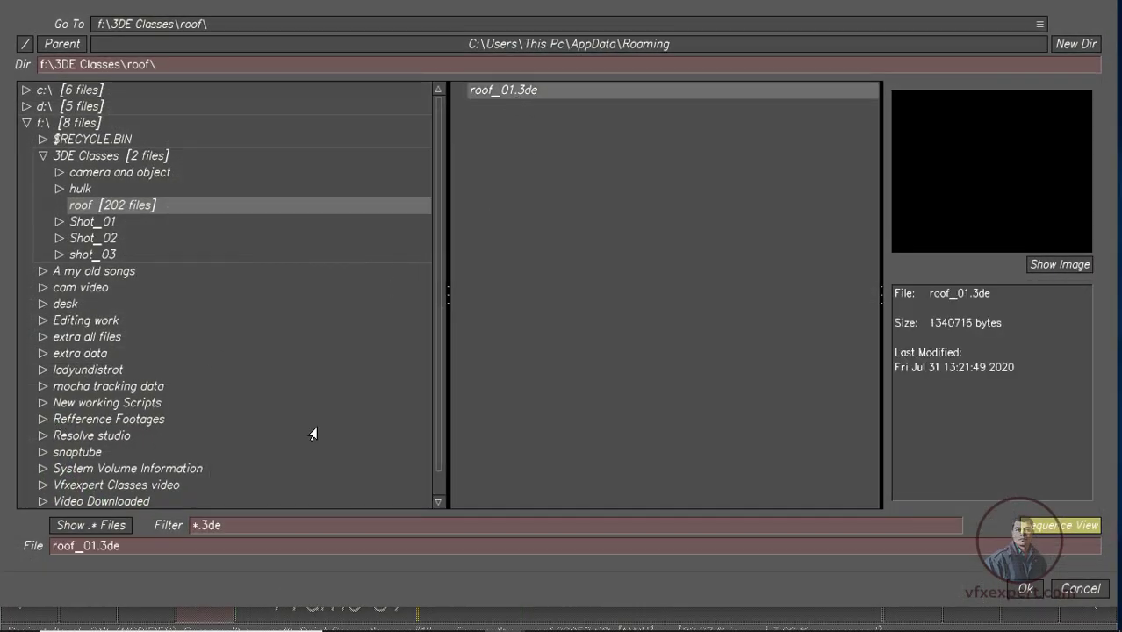
left_click(97, 546)
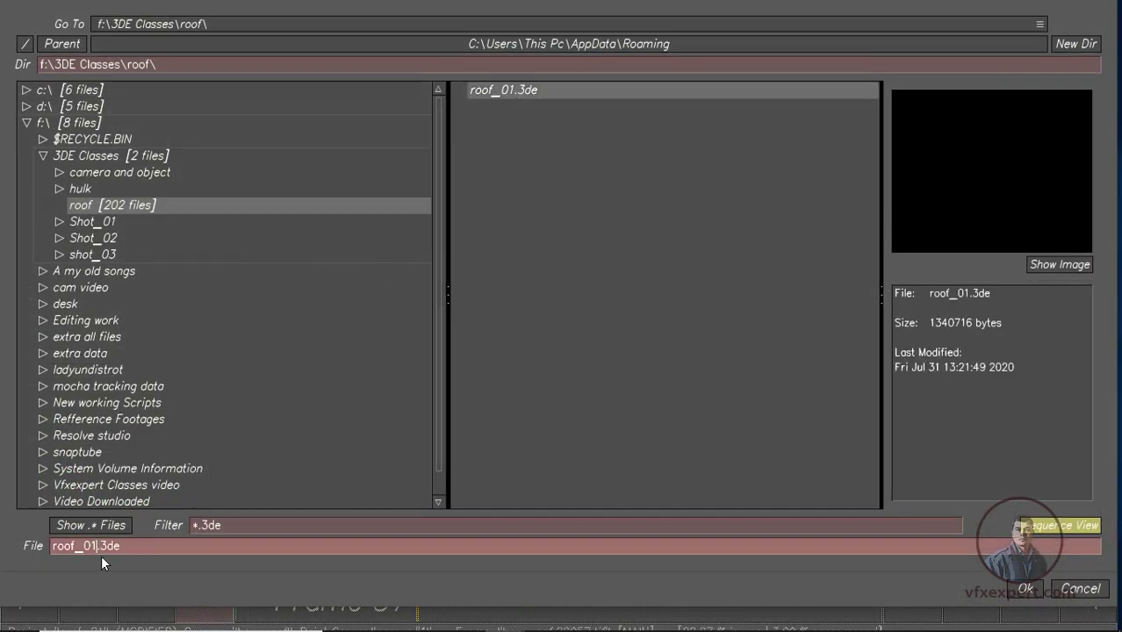
type("2")
left_click(1012, 587)
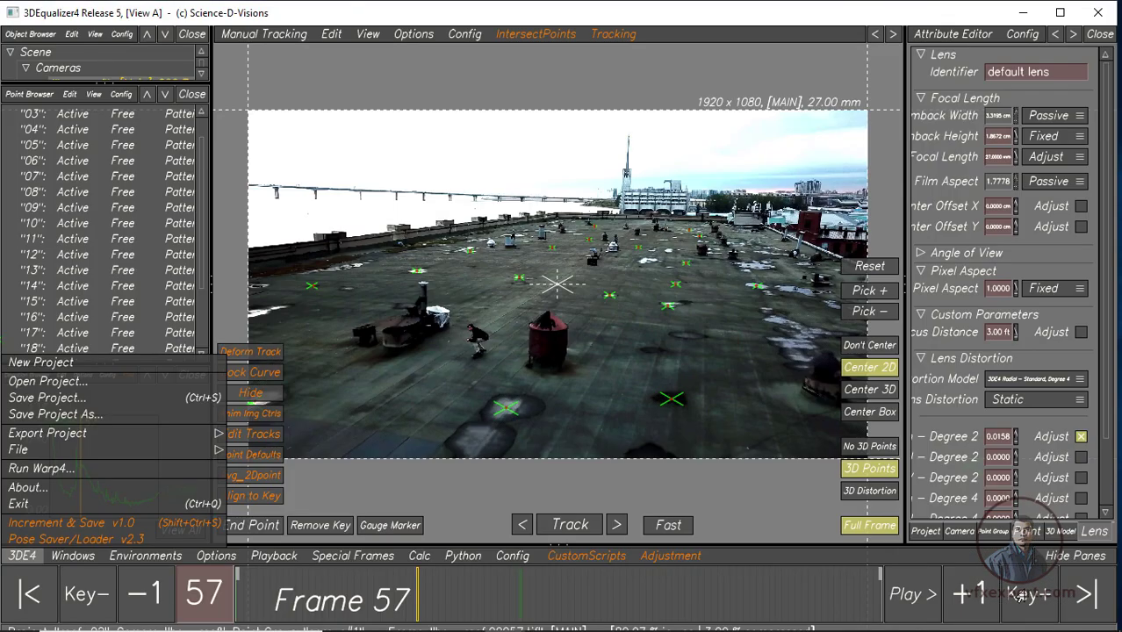
left_click(13, 560)
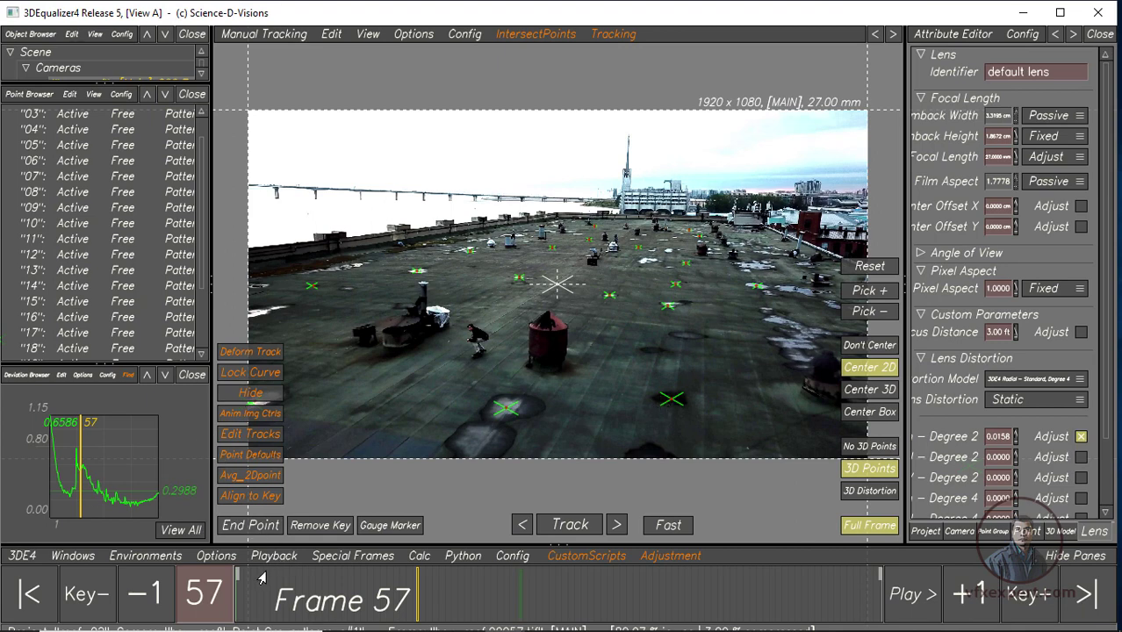
Review the shot through frame 194 with the whole deviation curve fitted in the graph
left_click_drag(213, 273, 310, 273)
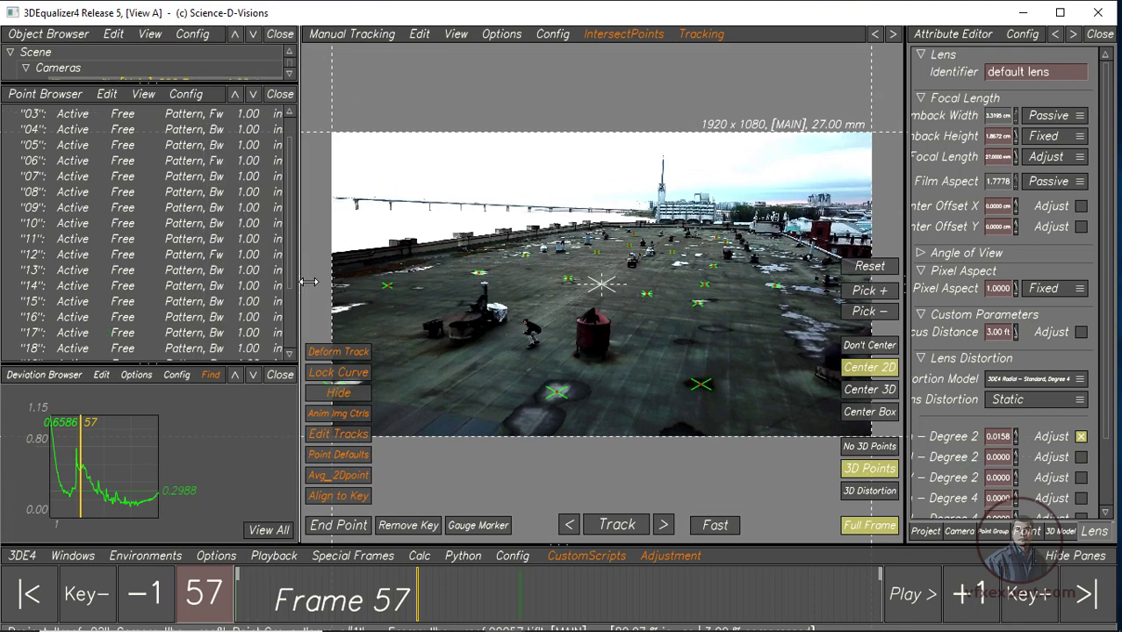
mouse_move(406, 575)
left_mouse_down()
mouse_move(329, 580)
mouse_move(396, 580)
left_mouse_up()
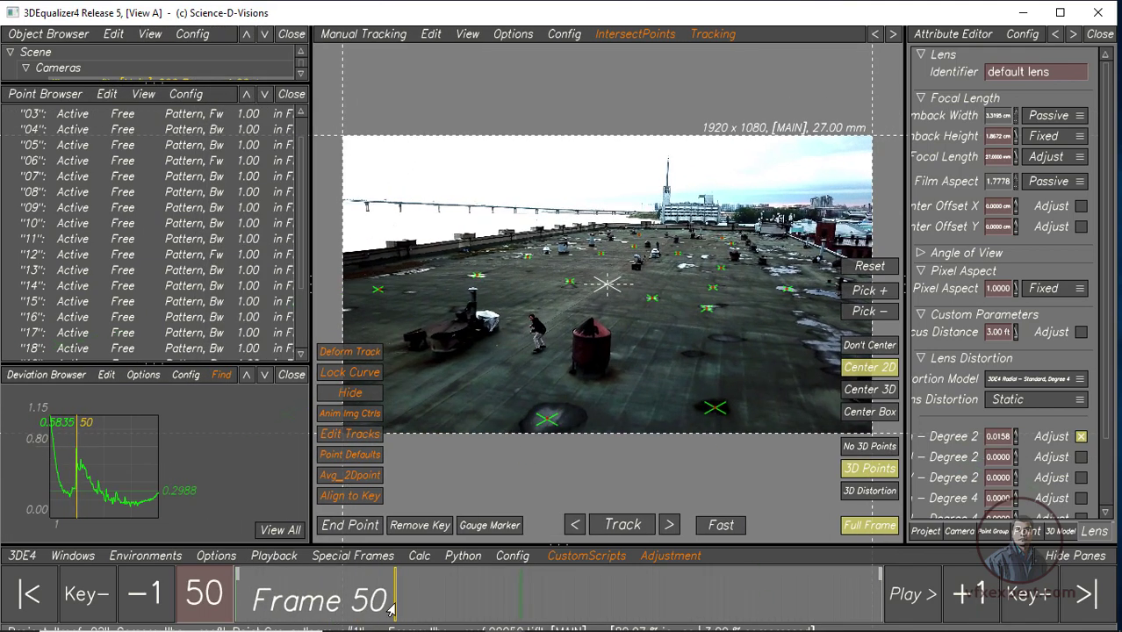
left_click(293, 532)
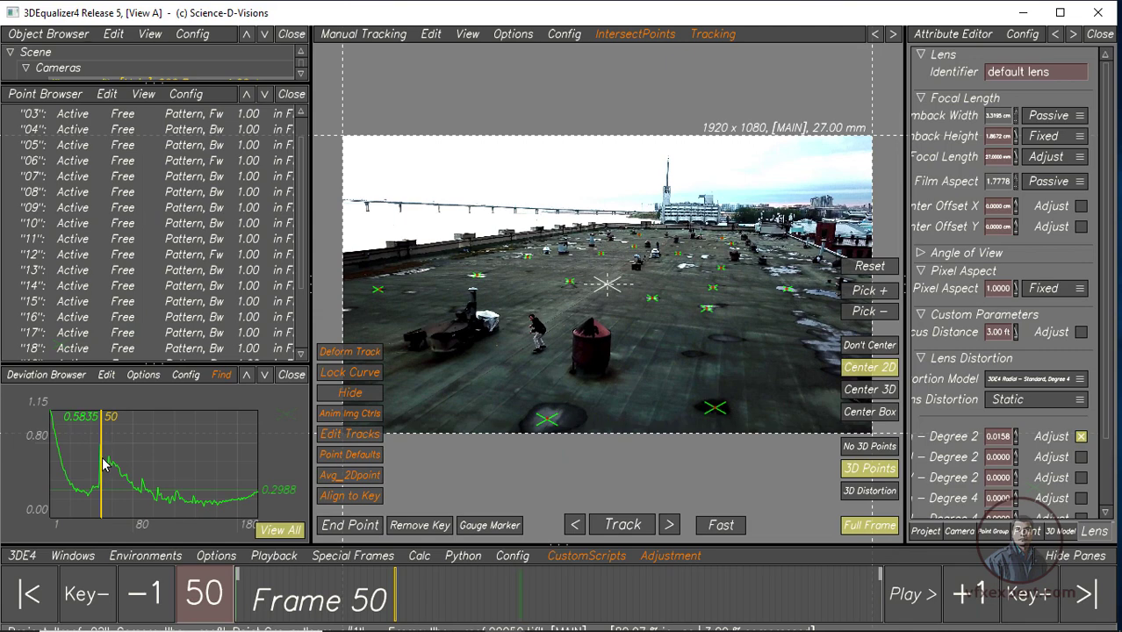
mouse_move(392, 606)
left_mouse_down()
mouse_move(744, 606)
mouse_move(876, 619)
mouse_move(456, 610)
mouse_move(226, 621)
left_mouse_up()
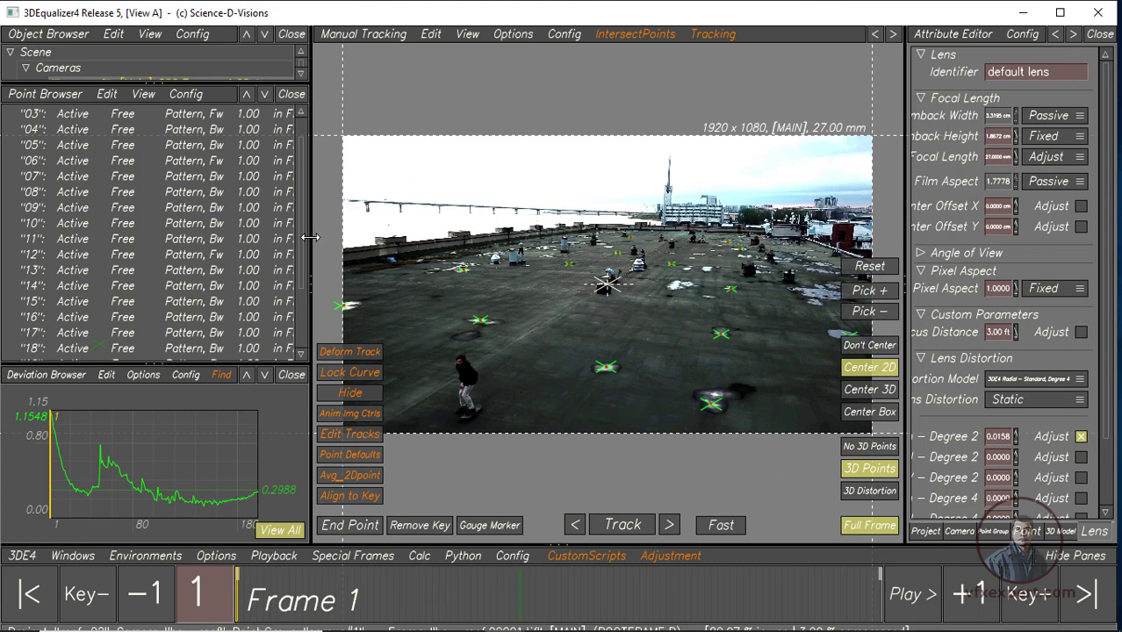
left_click_drag(311, 237, 166, 237)
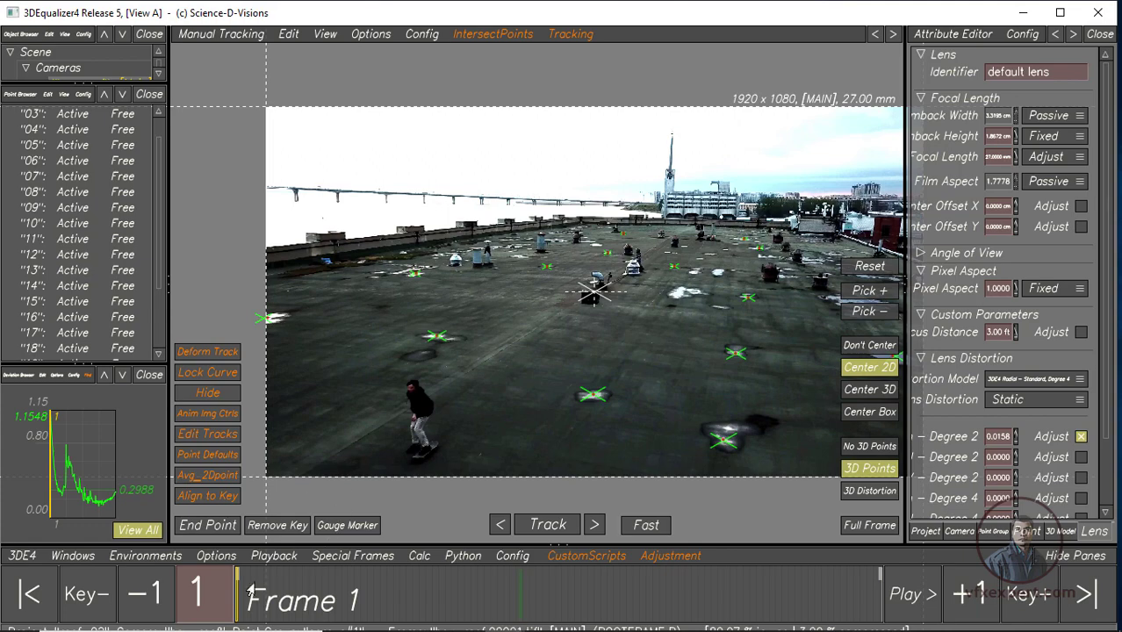
Inspect the early-frame tracks, hide the 3D point markers and widen the Point Browser
left_click_drag(239, 597, 237, 597)
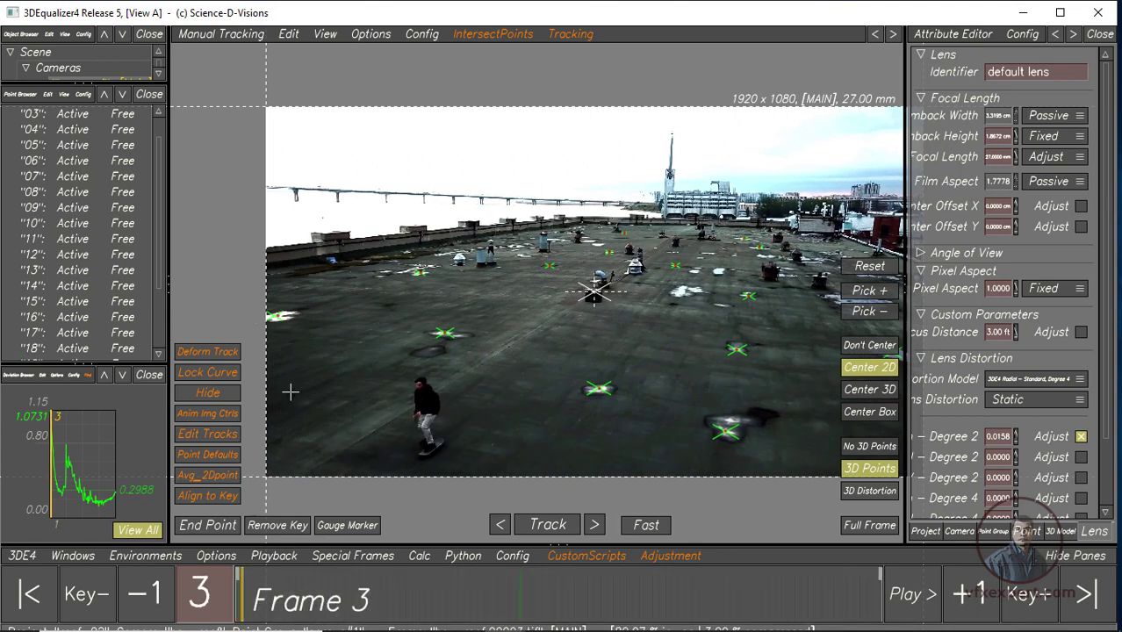
scroll(290, 390, "up", 3)
scroll(365, 405, "up", 2)
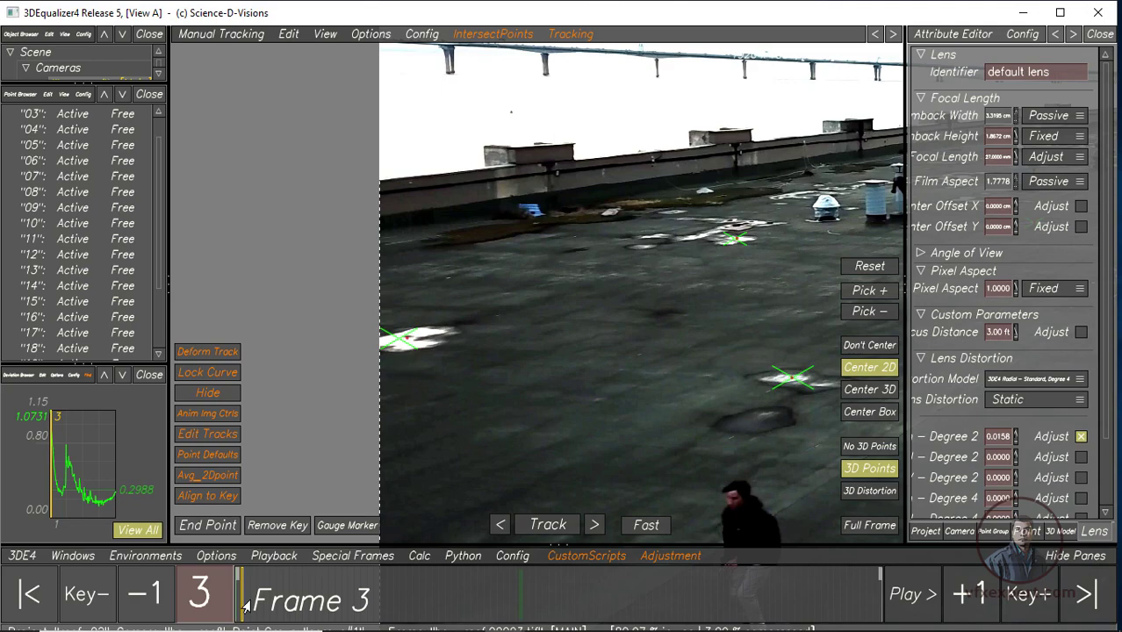
left_click_drag(239, 604, 249, 604)
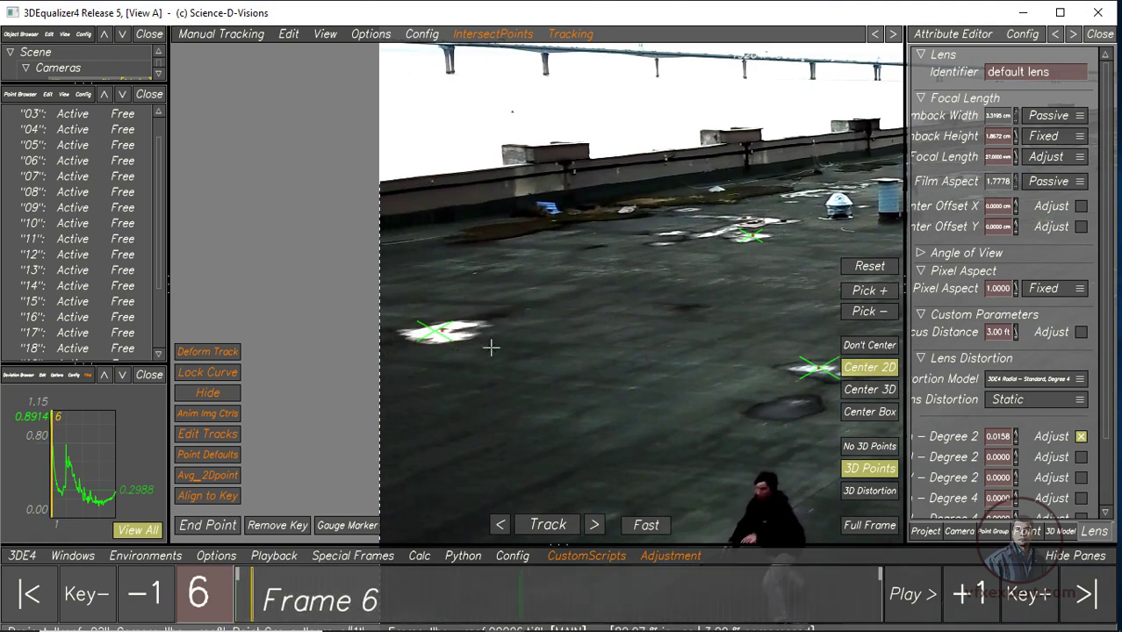
left_click(869, 473)
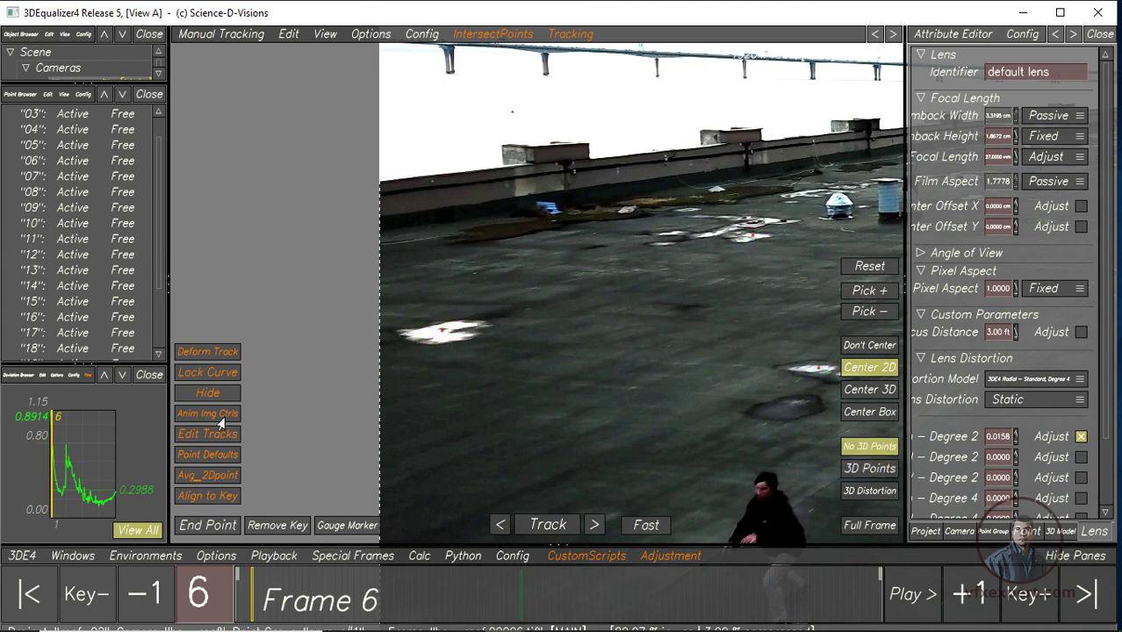
left_click_drag(166, 426, 286, 431)
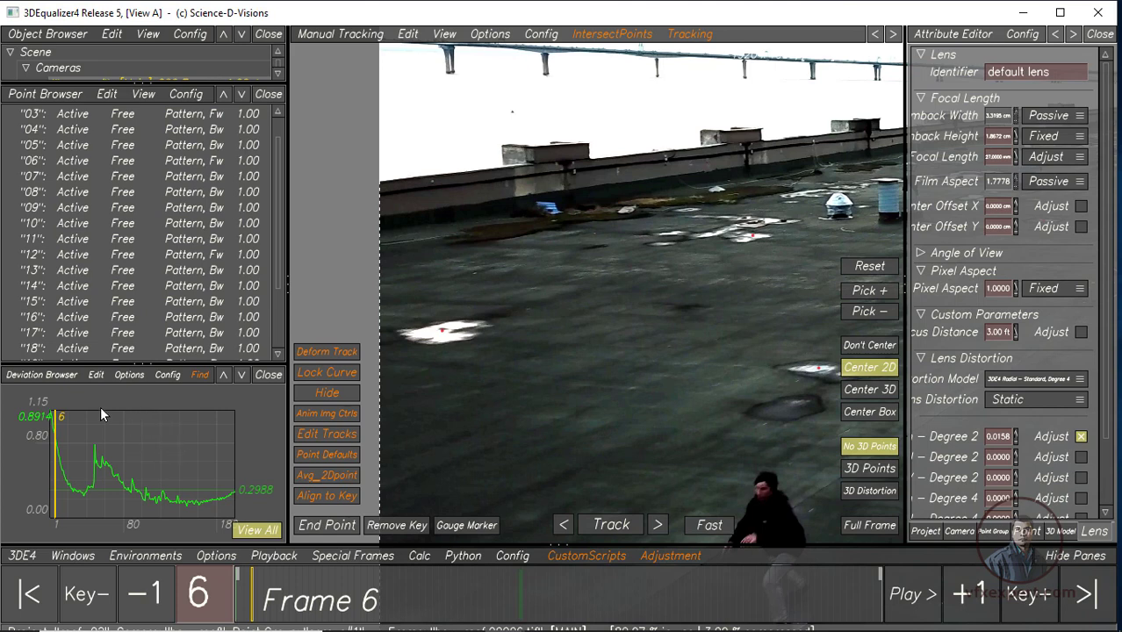
Set the Deviation Browser to show point deviation curves for All Points
left_click(21, 377)
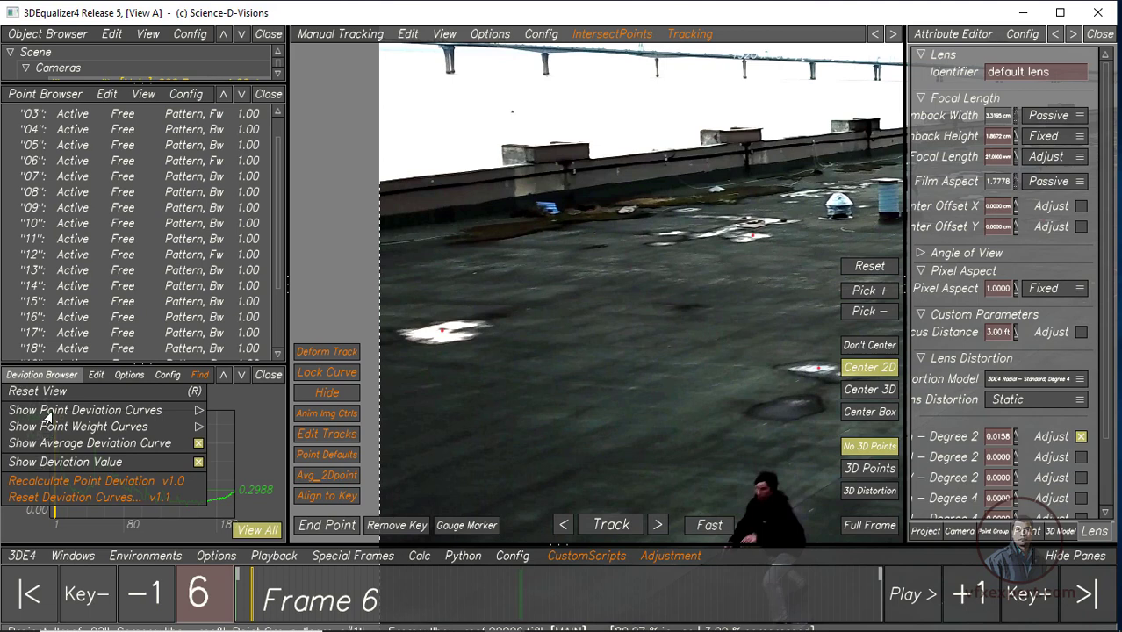
mouse_move(85, 410)
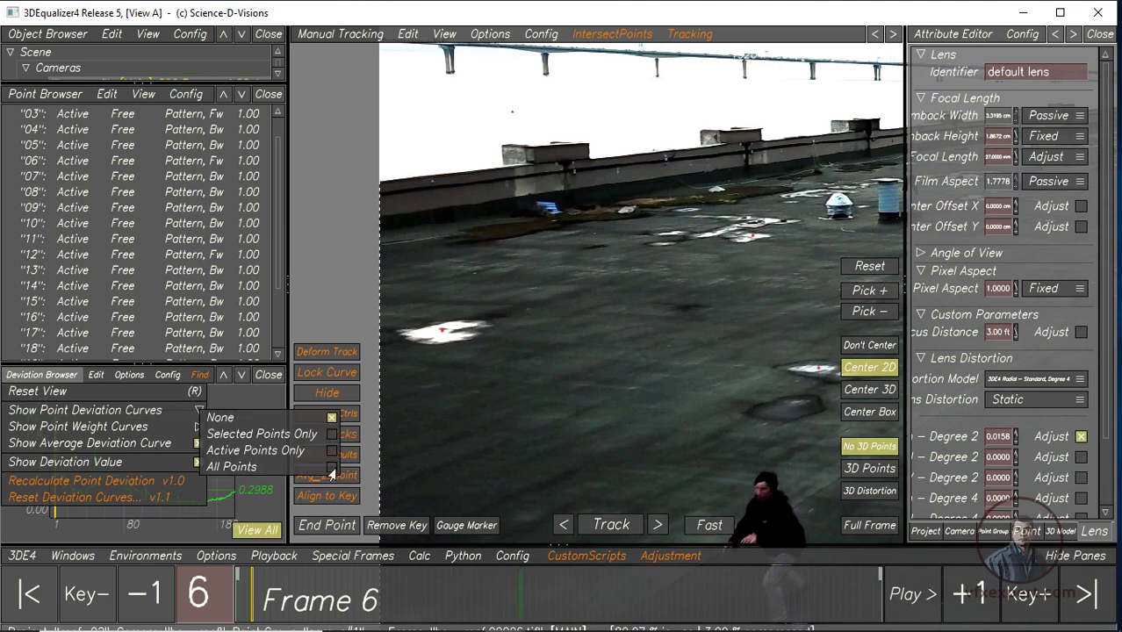
left_click(330, 469)
left_click(129, 512)
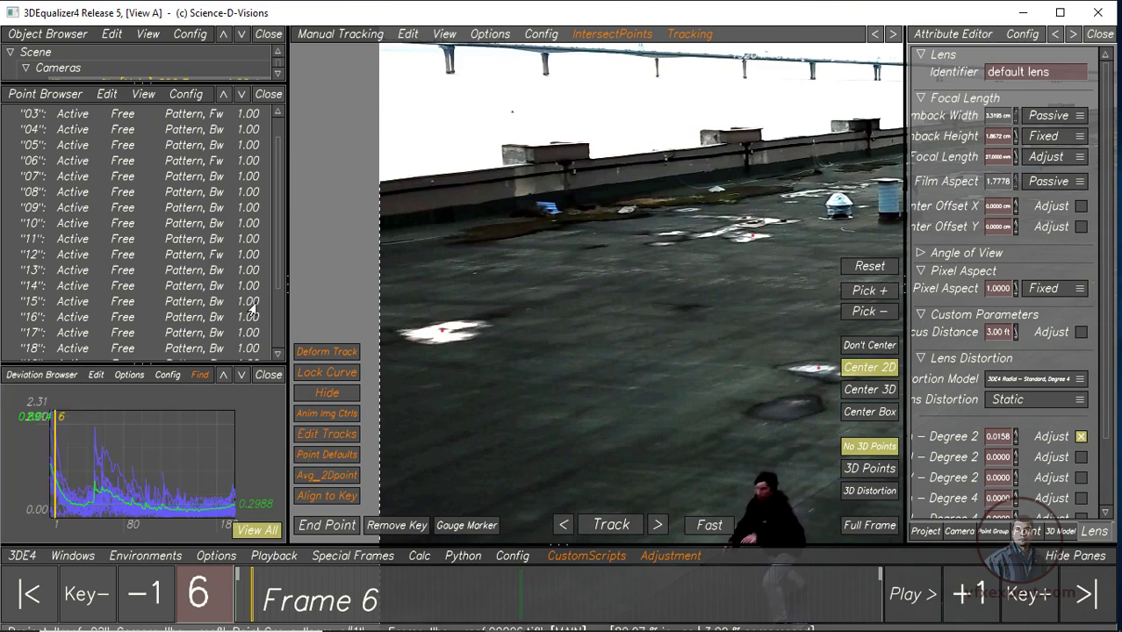
scroll(685, 371, "down", 5)
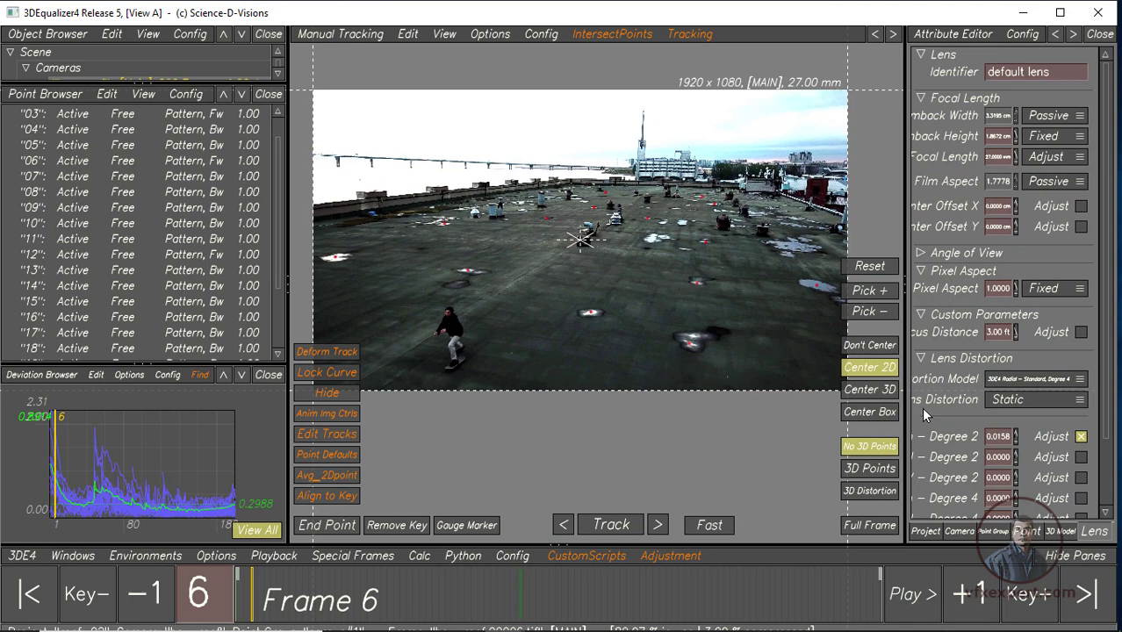
Show 3D points again, zoom the graph to the first 90 frames and select point 20's spike
left_click(864, 473)
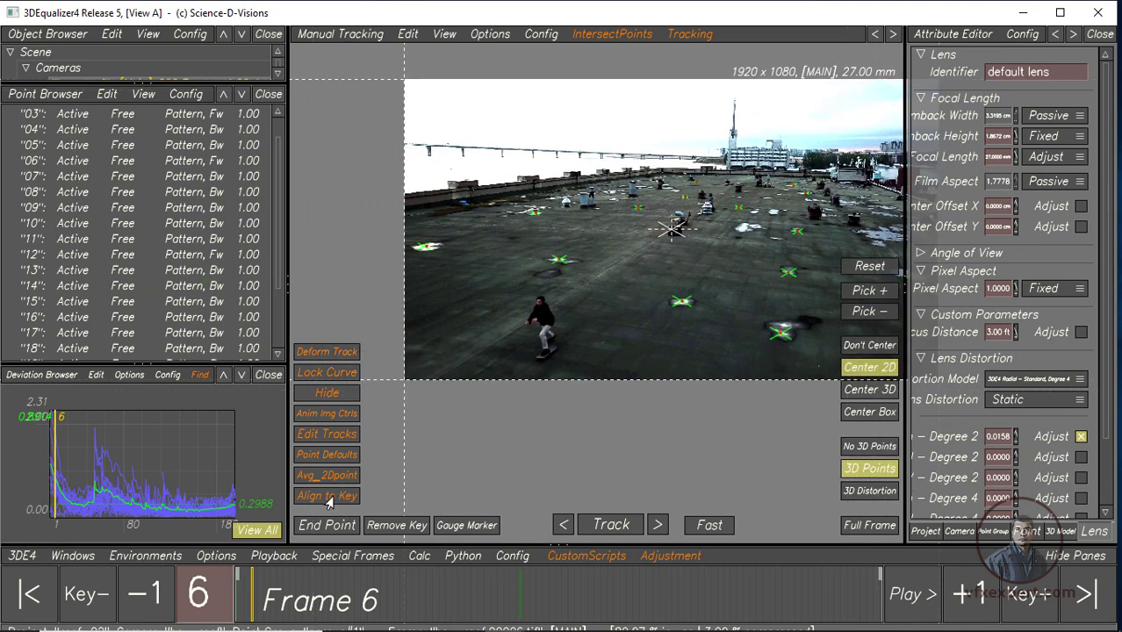
left_click_drag(289, 497, 332, 518)
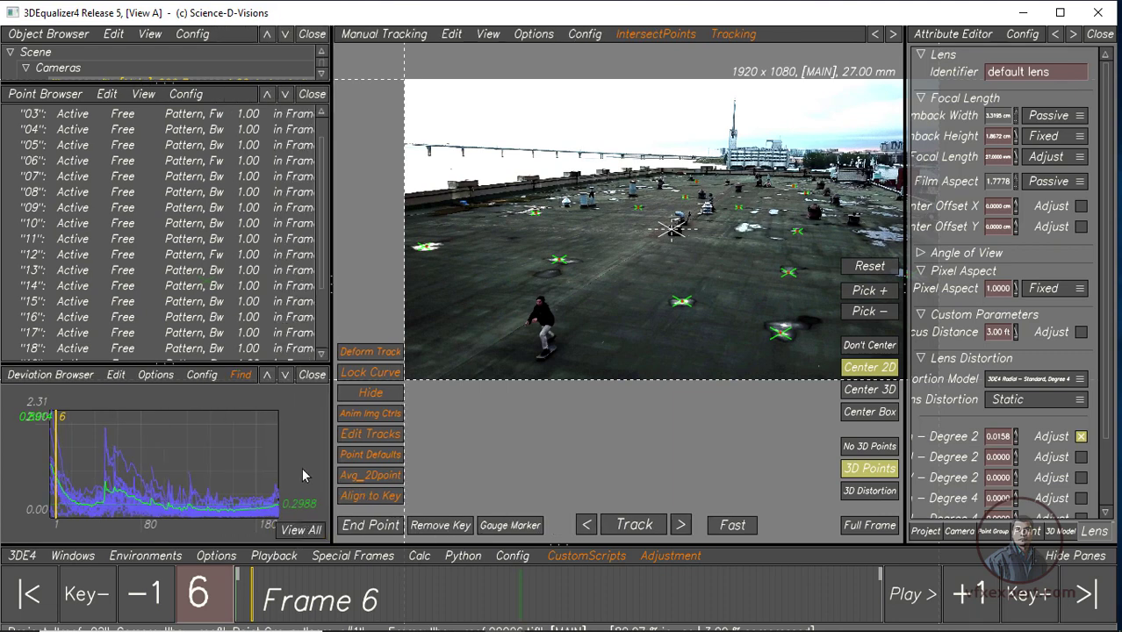
mouse_move(155, 474)
middle_mouse_down()
mouse_move(266, 441)
mouse_move(123, 481)
middle_mouse_up()
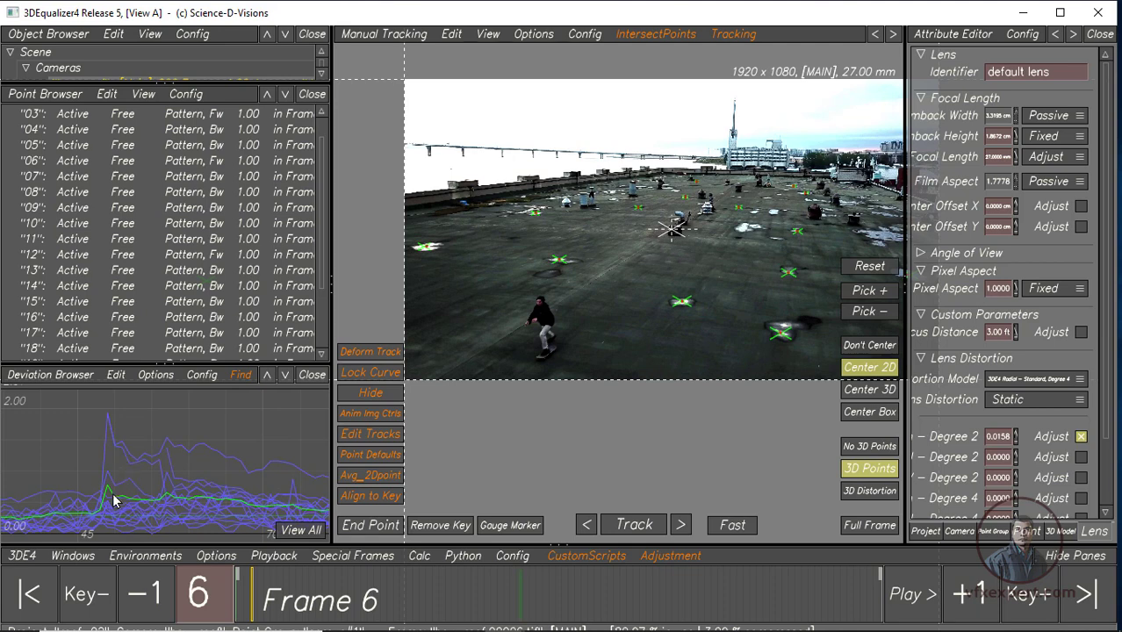
left_click(114, 421)
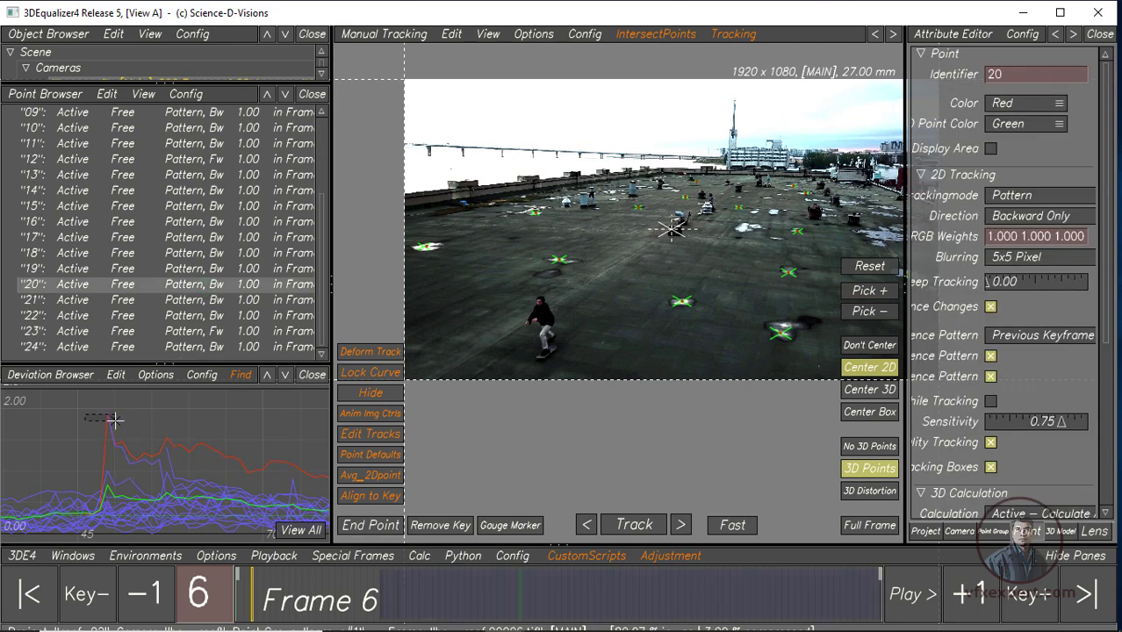
End point 20's track at frame 55, where it starts drifting
middle_click_drag(742, 313, 661, 328)
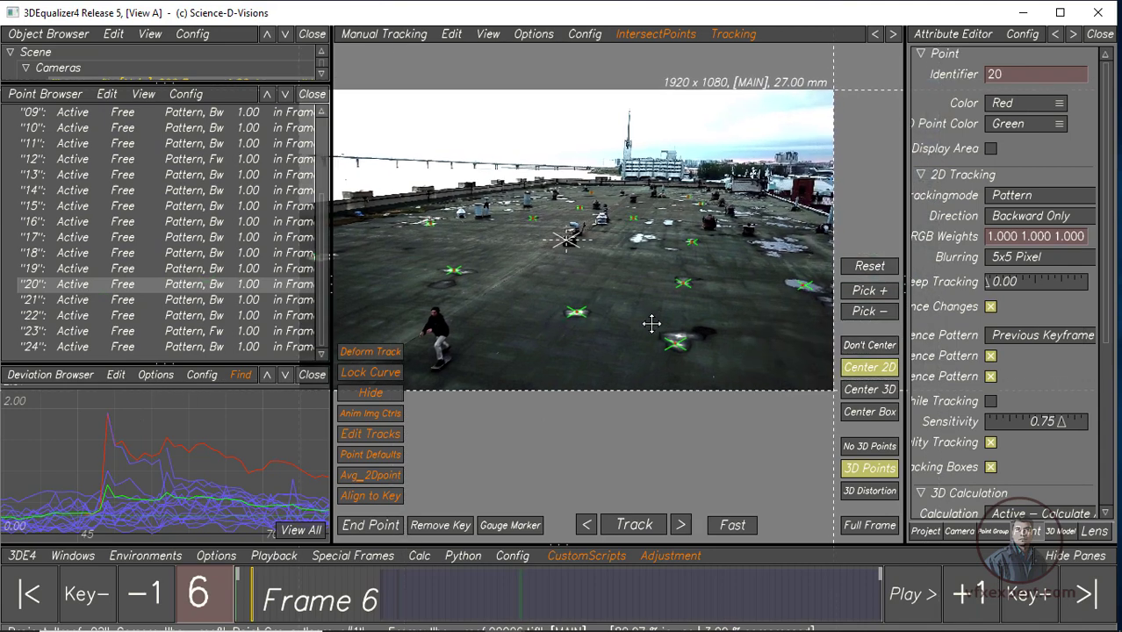
left_click_drag(662, 327, 585, 431)
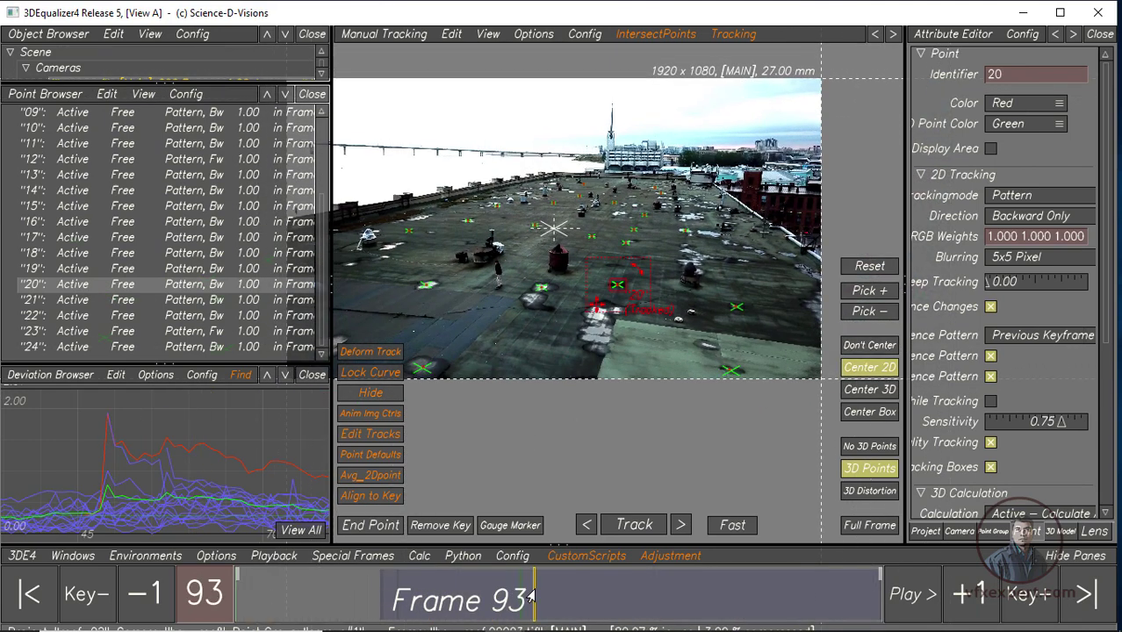
key("Left")
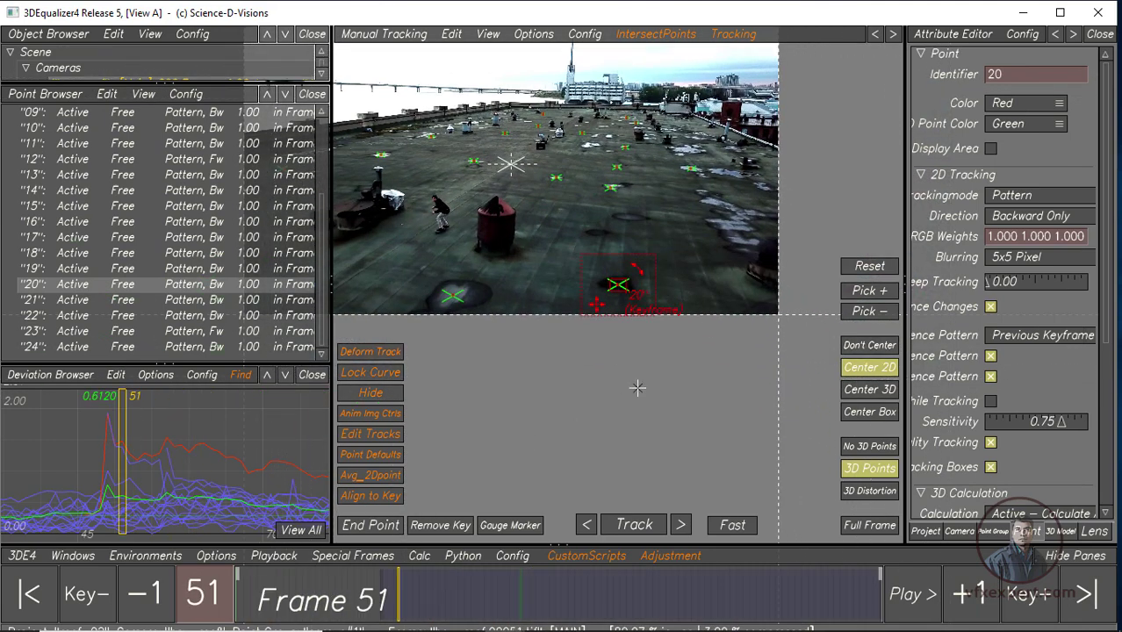
middle_click_drag(636, 388, 623, 400)
scroll(623, 401, "up", 1)
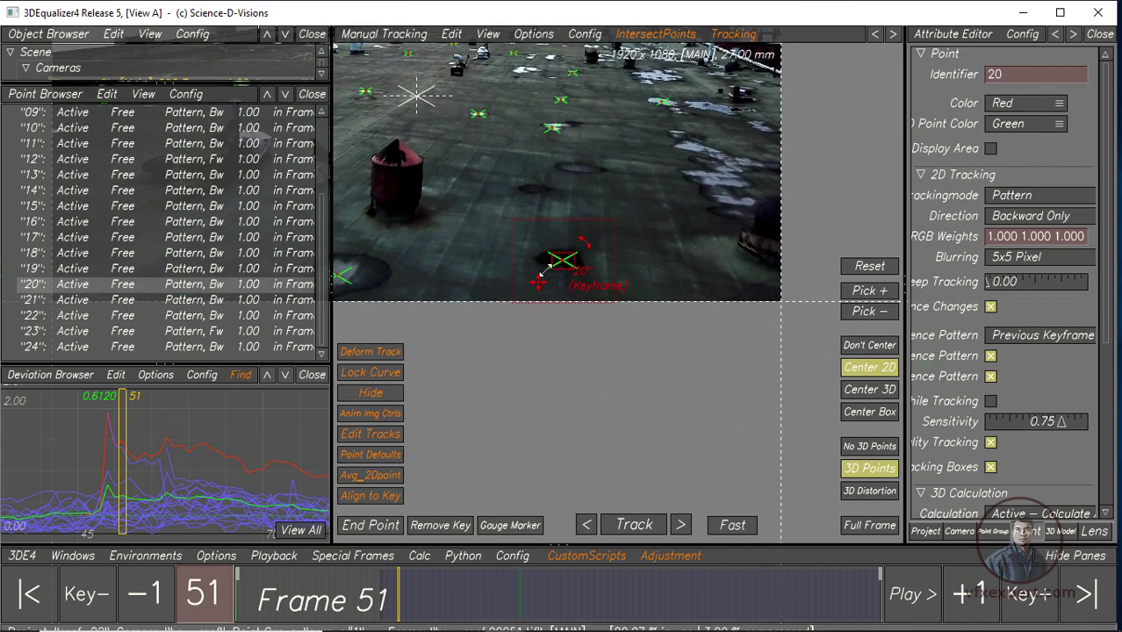
mouse_move(395, 604)
left_mouse_down()
mouse_move(383, 603)
mouse_move(407, 601)
left_mouse_up()
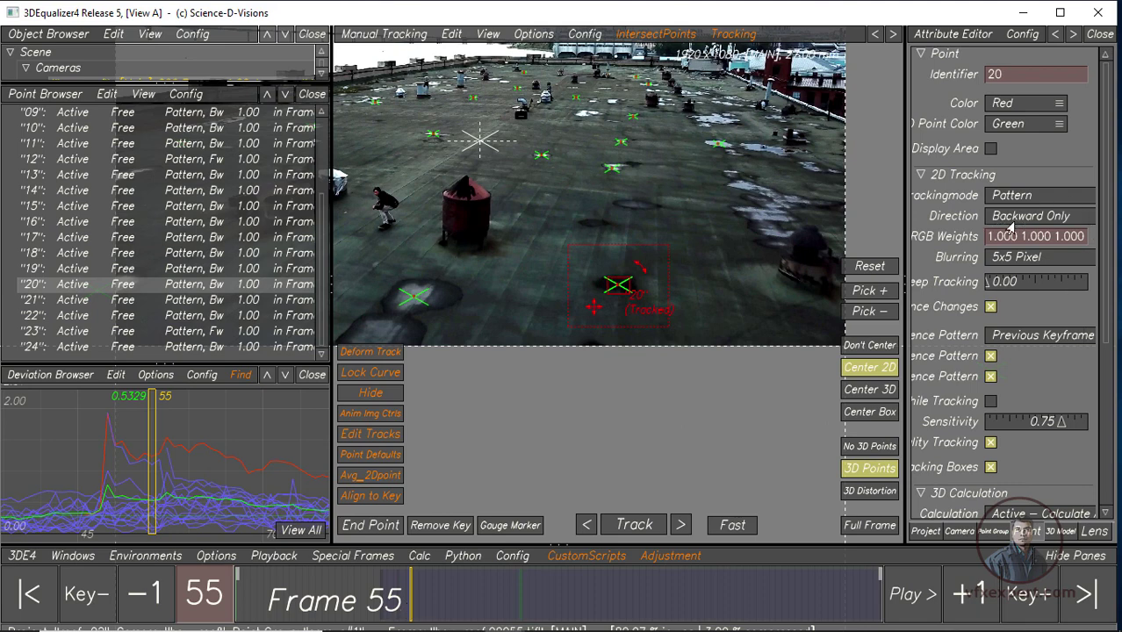
left_click(360, 530)
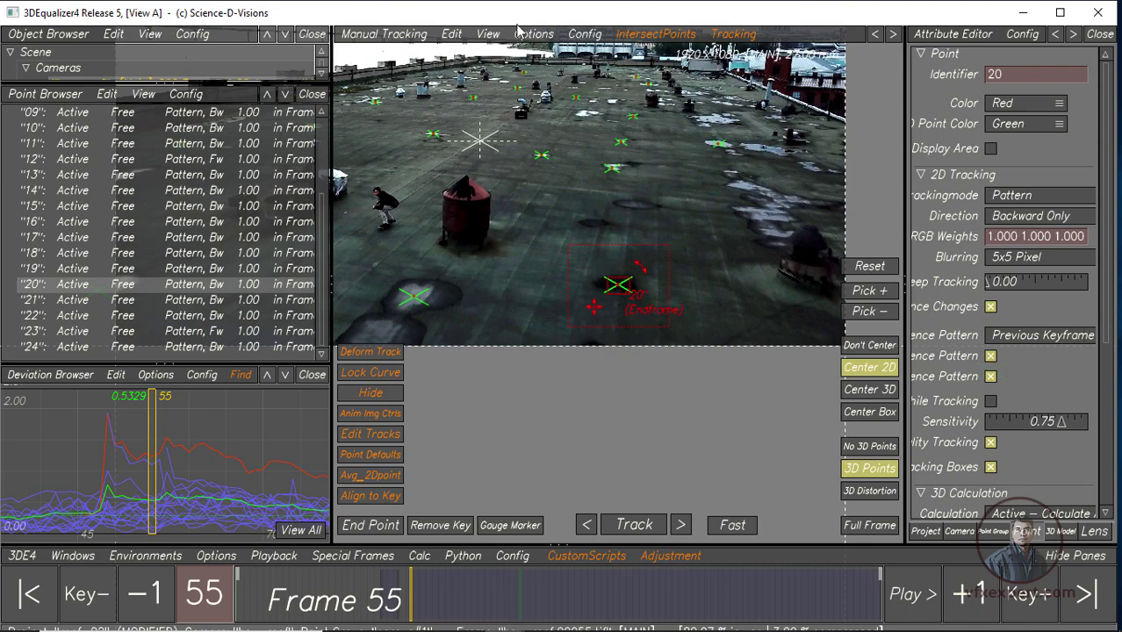
Check the Edit menu without deleting, then zoom the deviation graph to frames 40–60
left_click(454, 34)
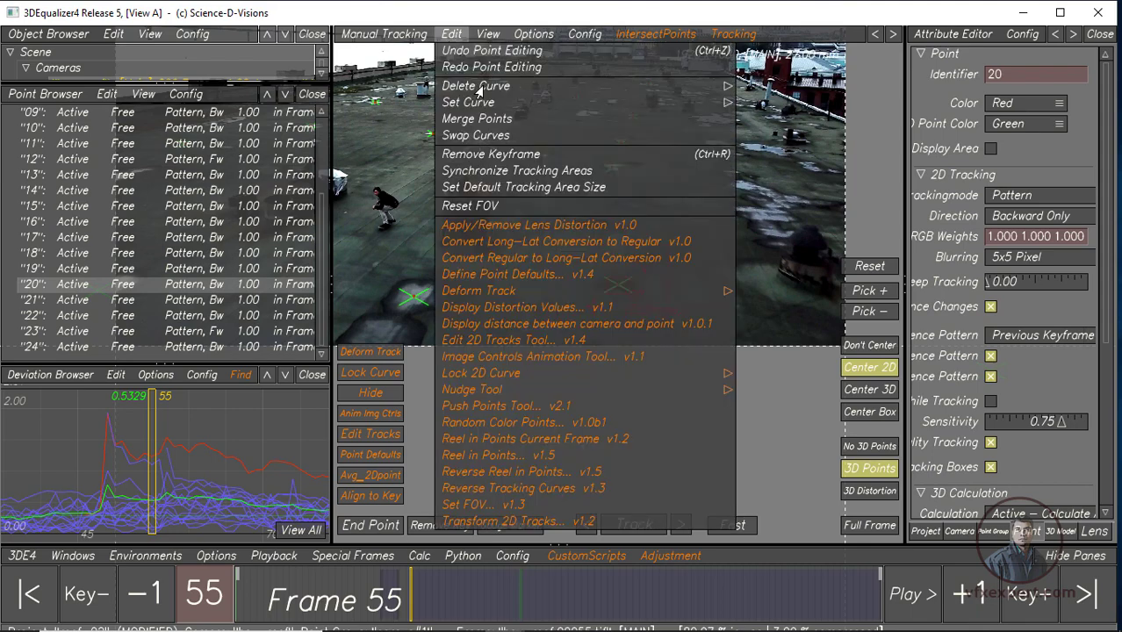
mouse_move(476, 86)
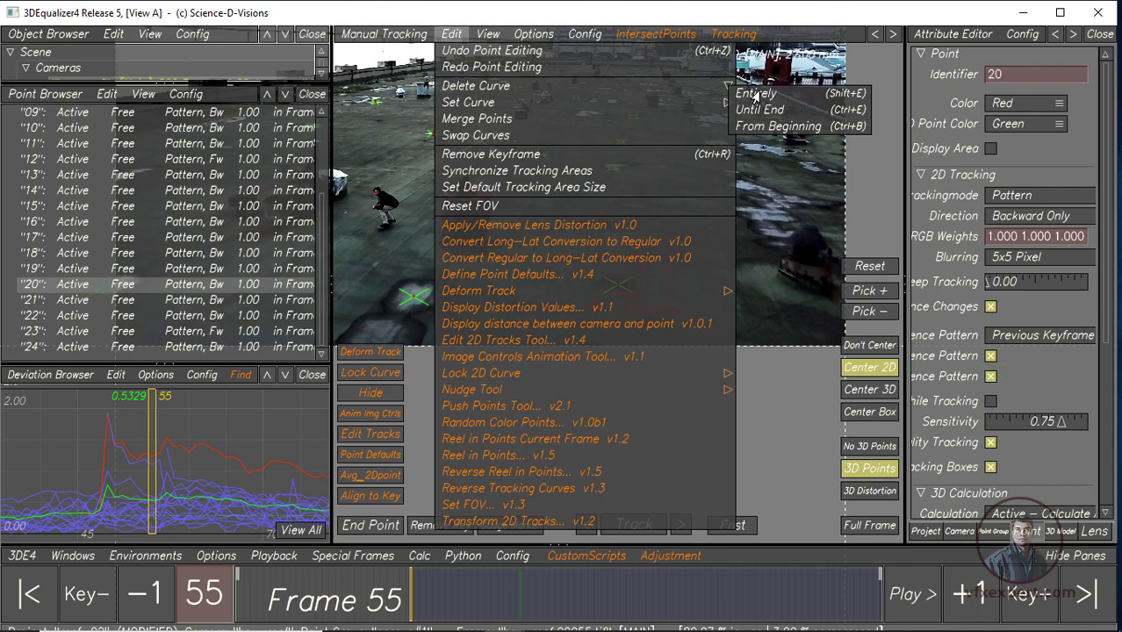
left_click(448, 39)
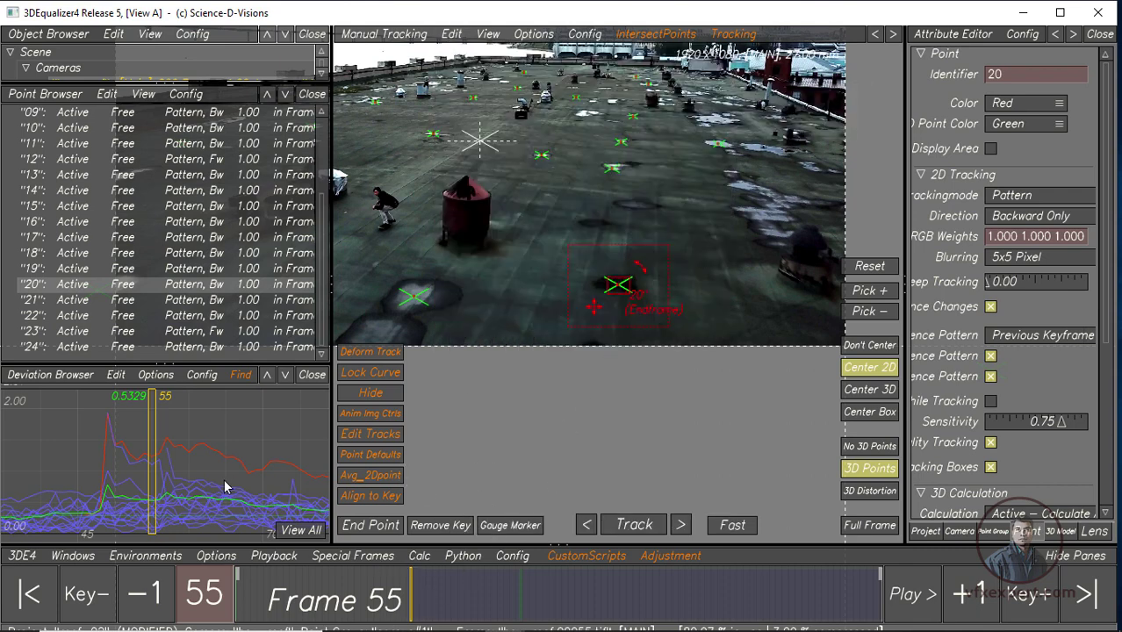
middle_click_drag(218, 494, 263, 504, "ctrl")
middle_click_drag(195, 481, 183, 472)
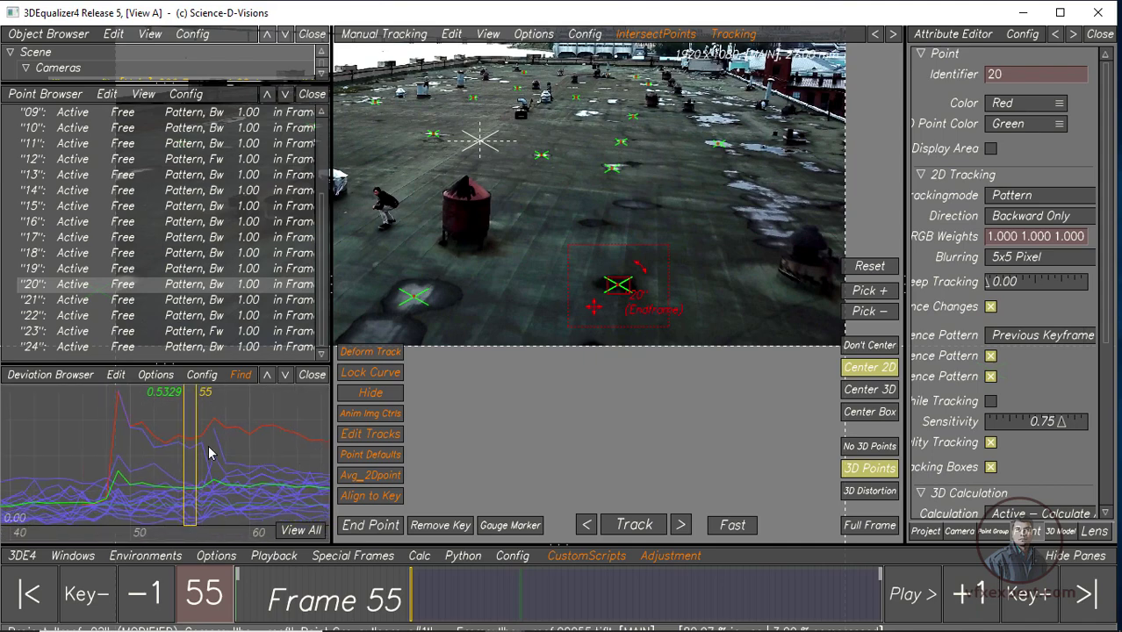
Select point 24 and end its track at frame 53
left_click(199, 449)
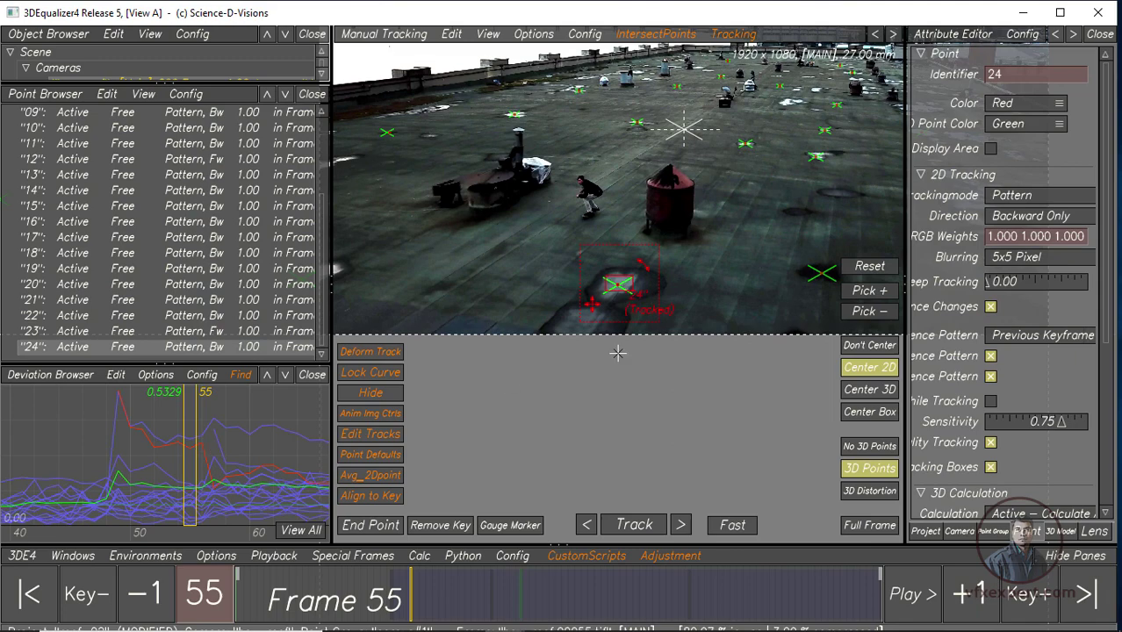
mouse_move(408, 593)
left_mouse_down()
mouse_move(422, 597)
mouse_move(386, 597)
mouse_move(400, 596)
left_mouse_up()
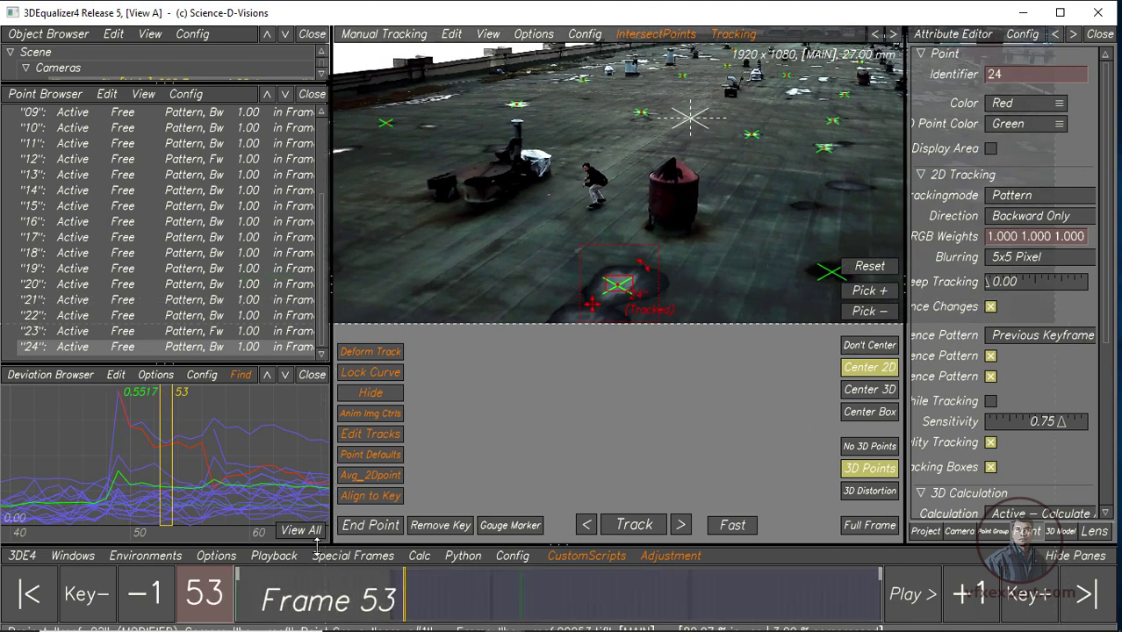
left_click(369, 527)
Select point 19, scrub its track, and zoom out to see the whole frame
left_click(230, 463)
left_click(230, 463)
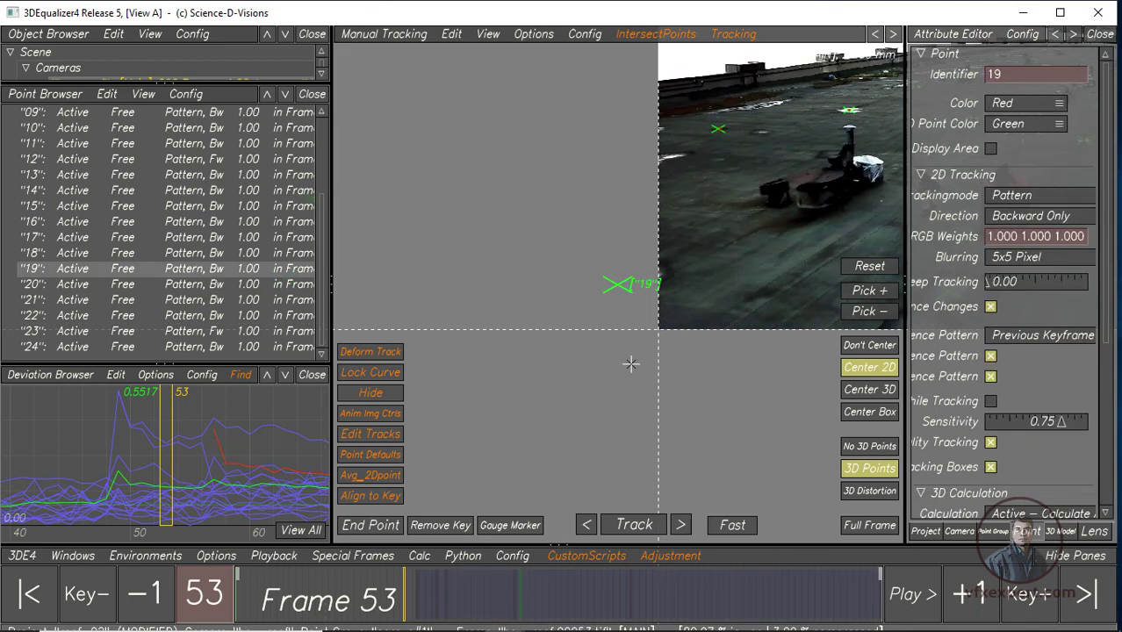
mouse_move(392, 600)
left_mouse_down()
mouse_move(440, 606)
mouse_move(411, 612)
mouse_move(430, 612)
left_mouse_up()
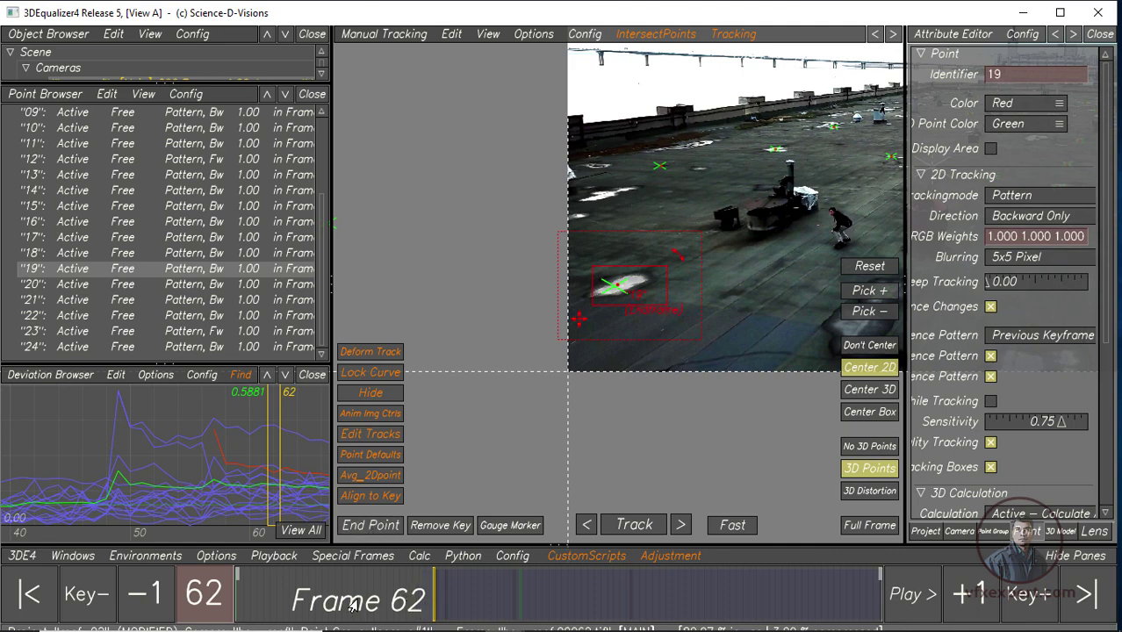
scroll(677, 389, "down", 3)
middle_click_drag(472, 266, 400, 252)
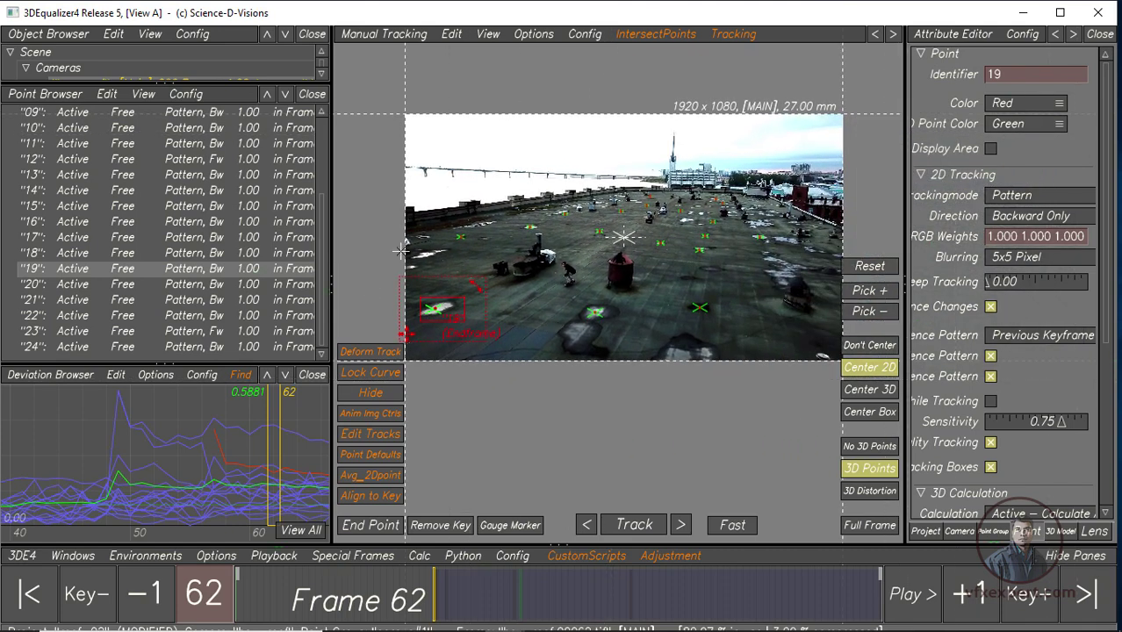
left_click_drag(331, 253, 274, 253)
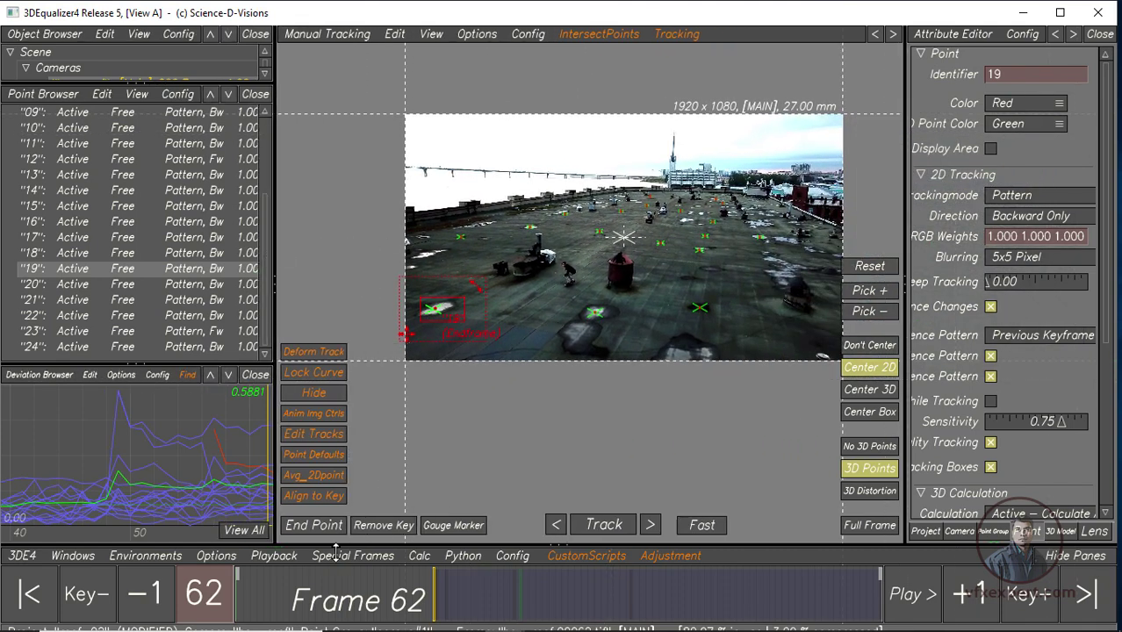
Run Calc All From Scratch, use the result, and view all frames at 0.2934 deviation
left_click(420, 557)
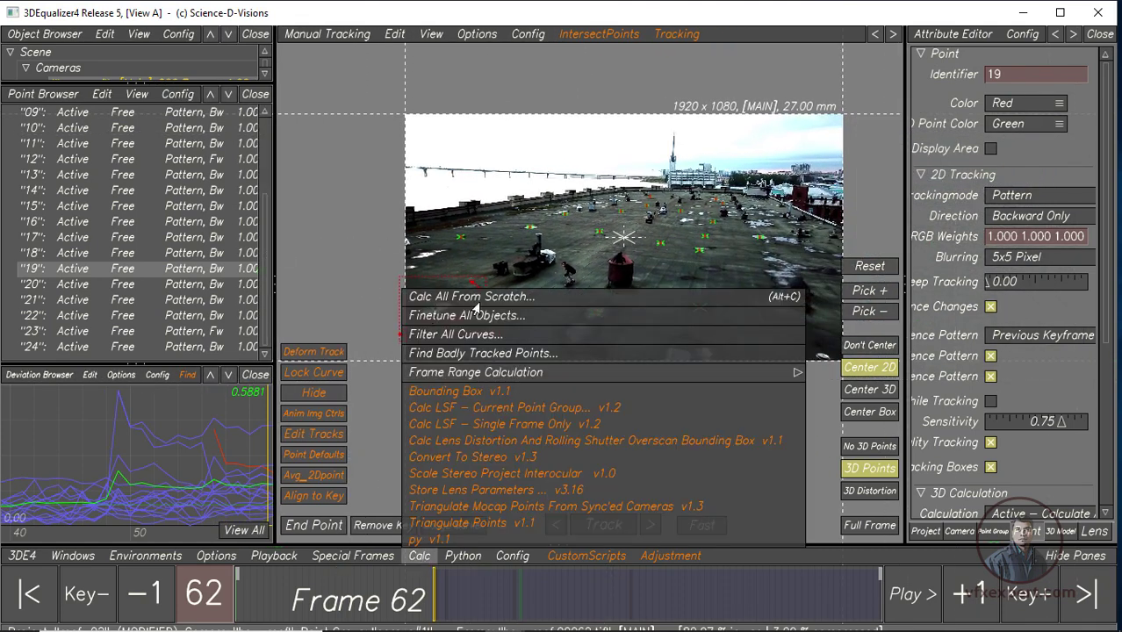
left_click(475, 299)
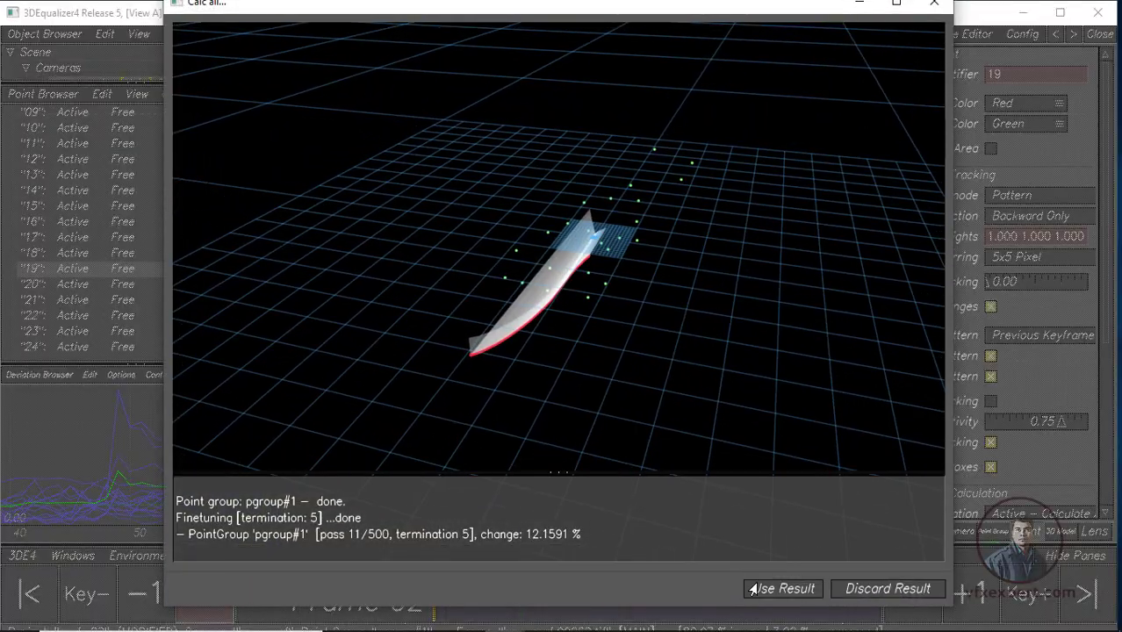
left_click(757, 590)
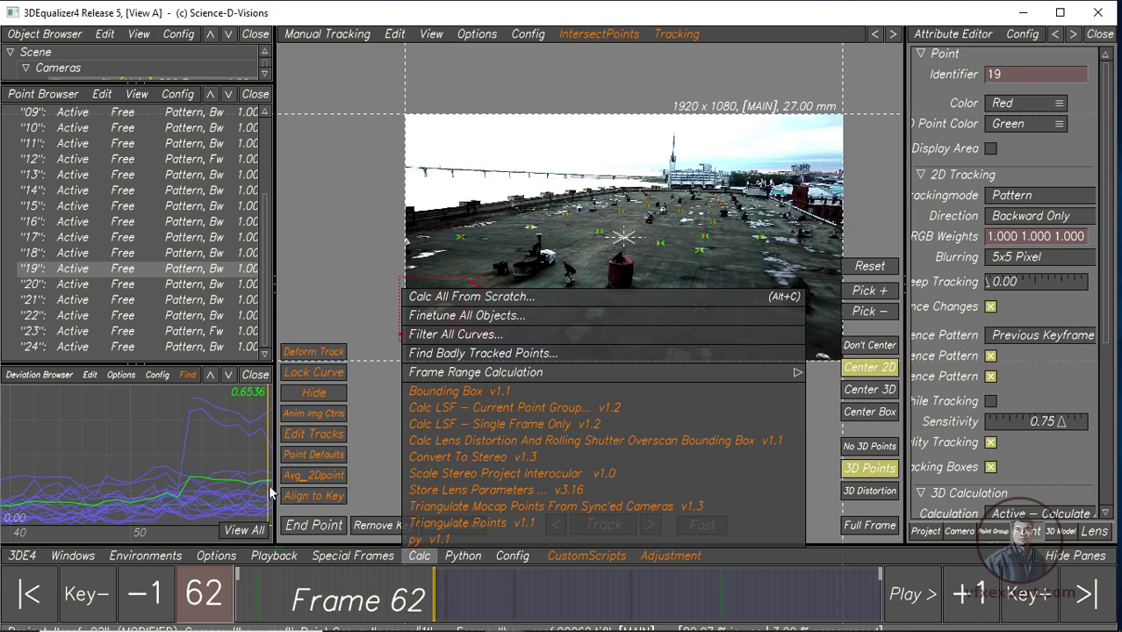
left_click(237, 530)
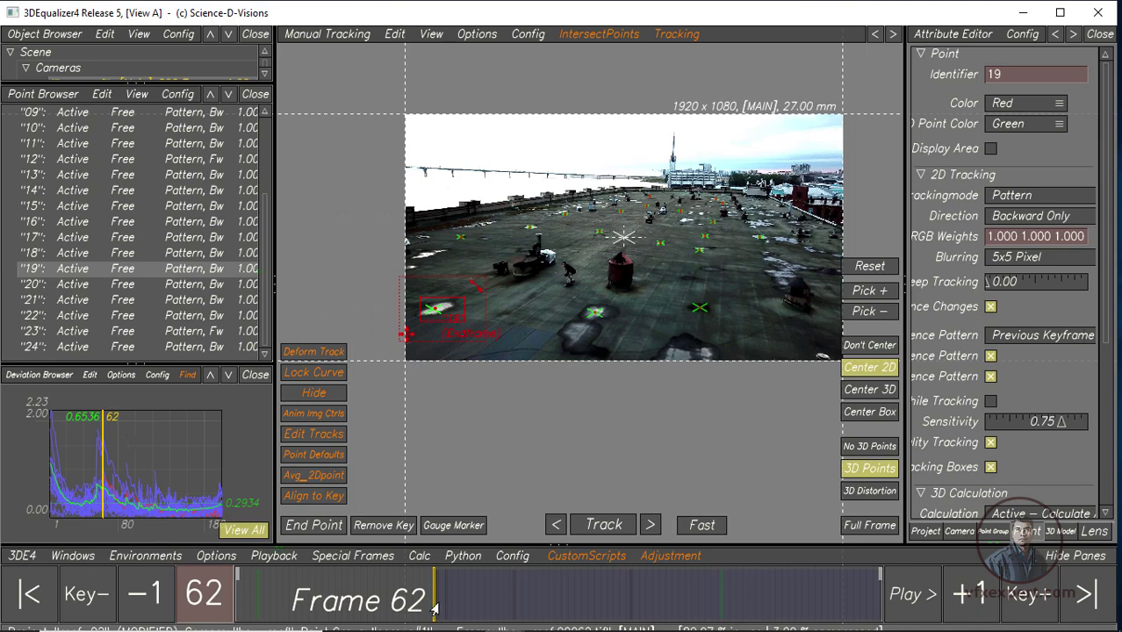
Scrub through the shot, including frames 42 and around 60, to check the new solve
left_click_drag(434, 609, 408, 608)
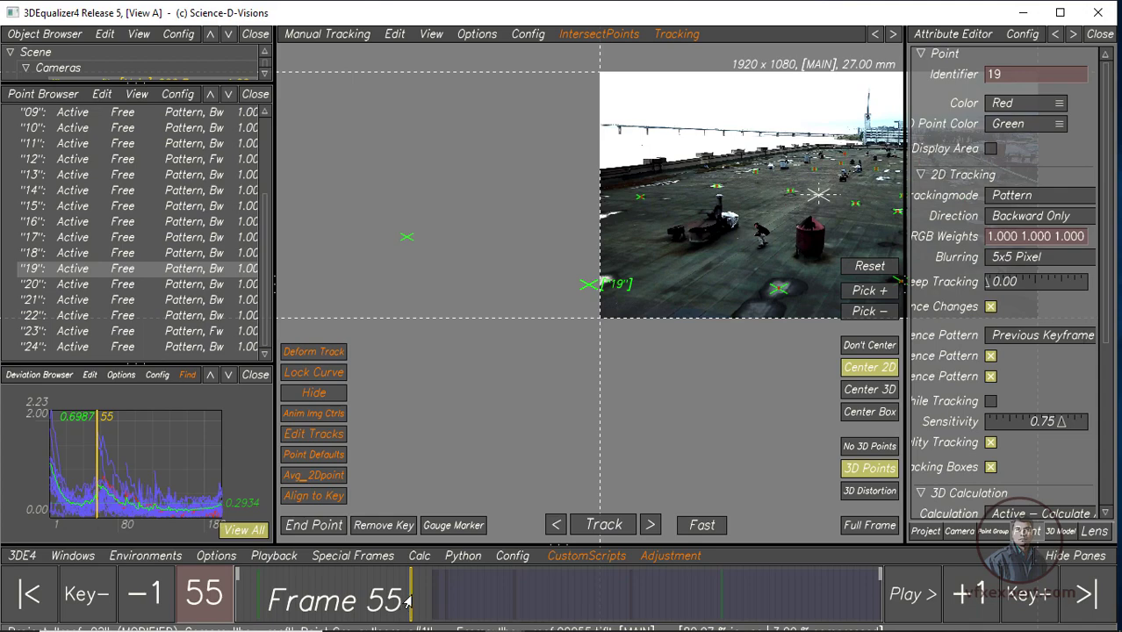
left_click_drag(408, 602, 235, 601)
left_click(378, 602)
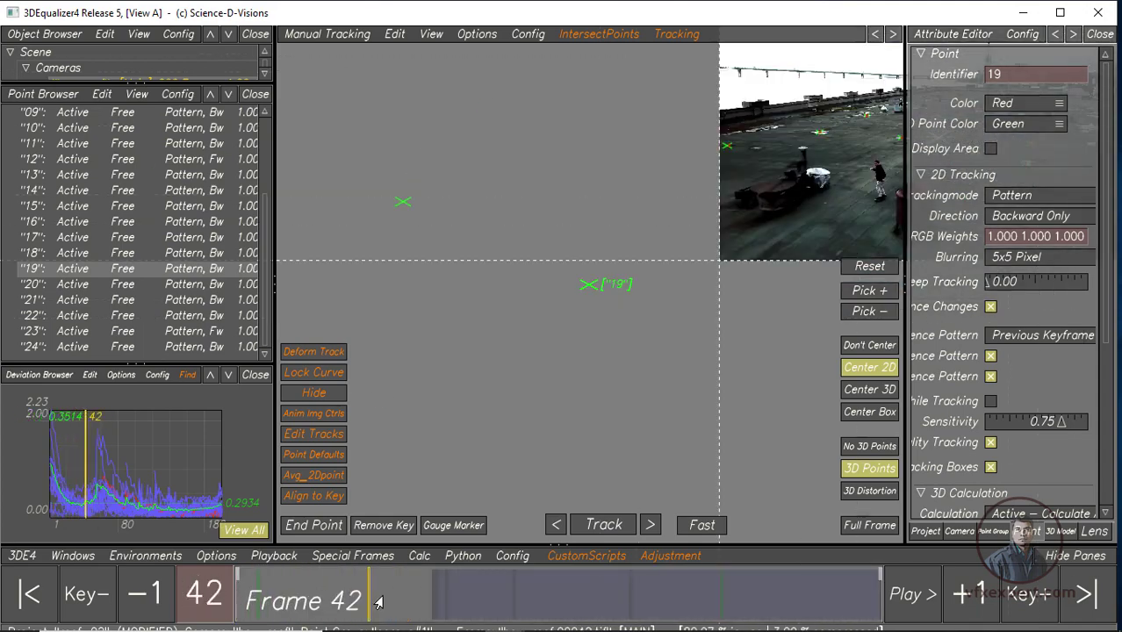
mouse_move(378, 603)
left_mouse_down()
mouse_move(445, 603)
mouse_move(417, 606)
left_mouse_up()
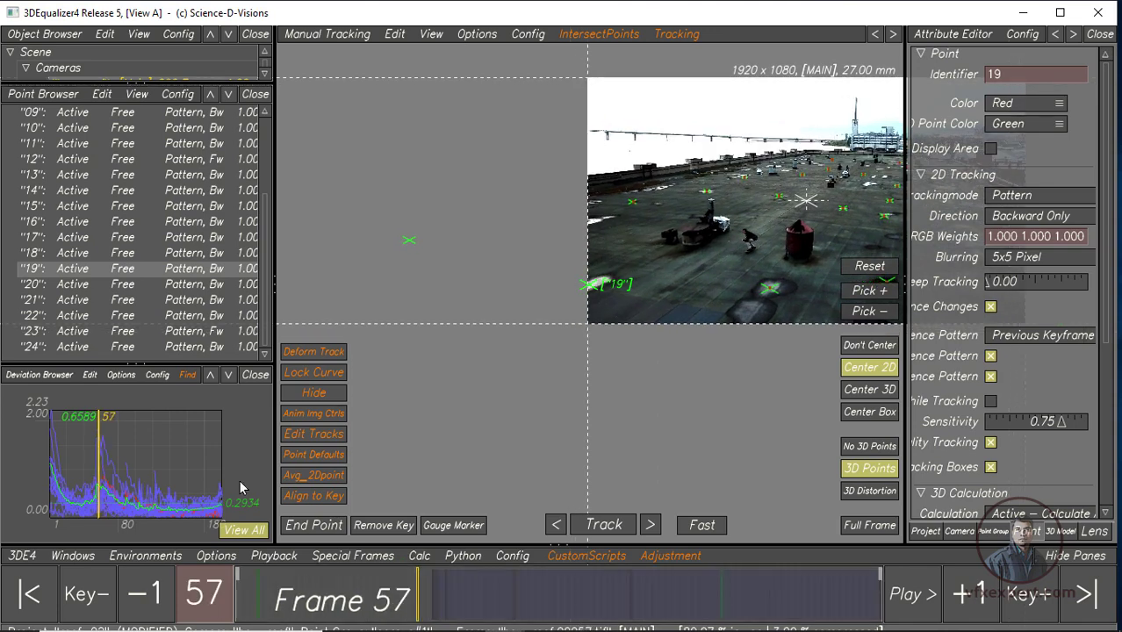
Widen the browsers, pan the deviation graph to frames 20–70, and select point 20 at frame 58
left_click_drag(271, 465, 397, 466)
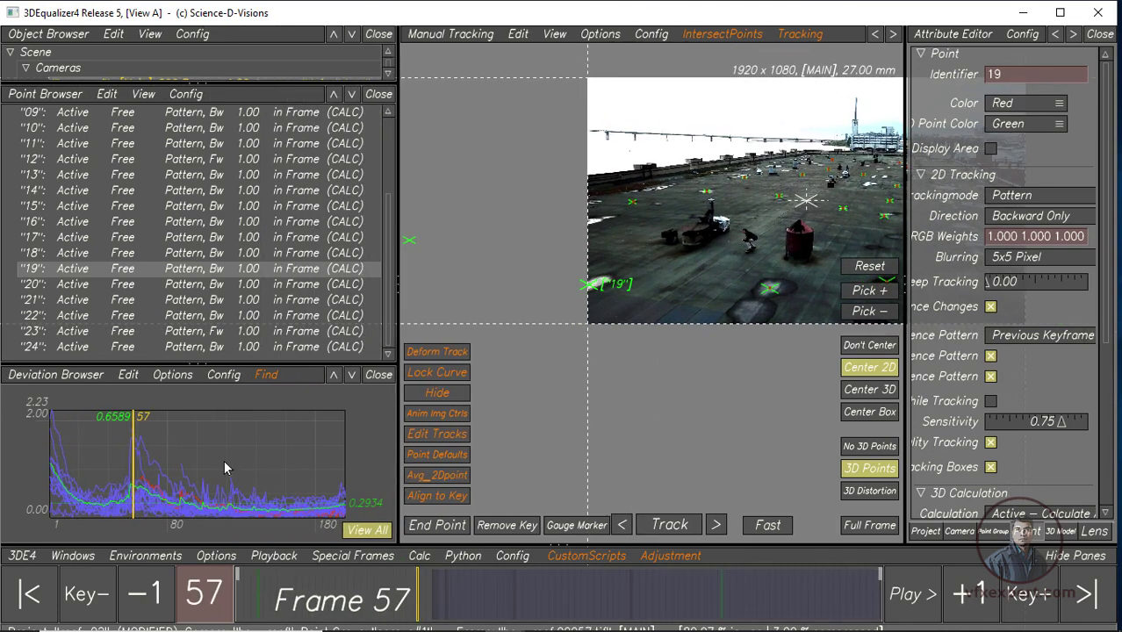
scroll(330, 487, "up", 2)
middle_click_drag(109, 477, 281, 477)
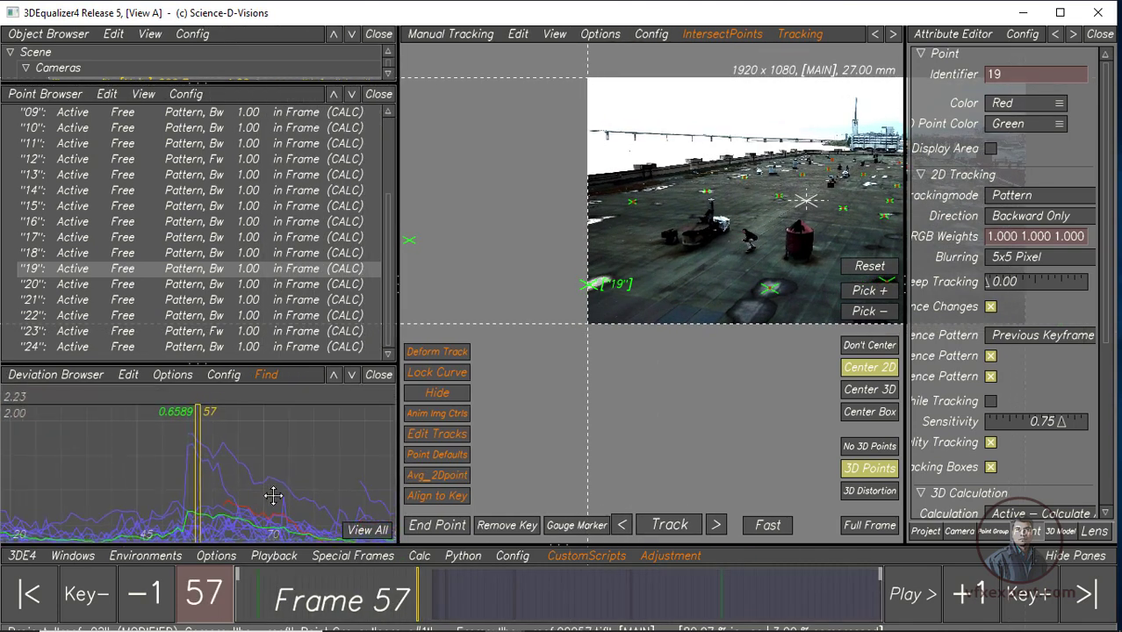
scroll(268, 489, "up", 2)
left_click(244, 493)
left_click_drag(397, 466, 228, 465)
mouse_move(418, 606)
left_mouse_down()
mouse_move(458, 606)
mouse_move(402, 606)
mouse_move(450, 606)
left_mouse_up()
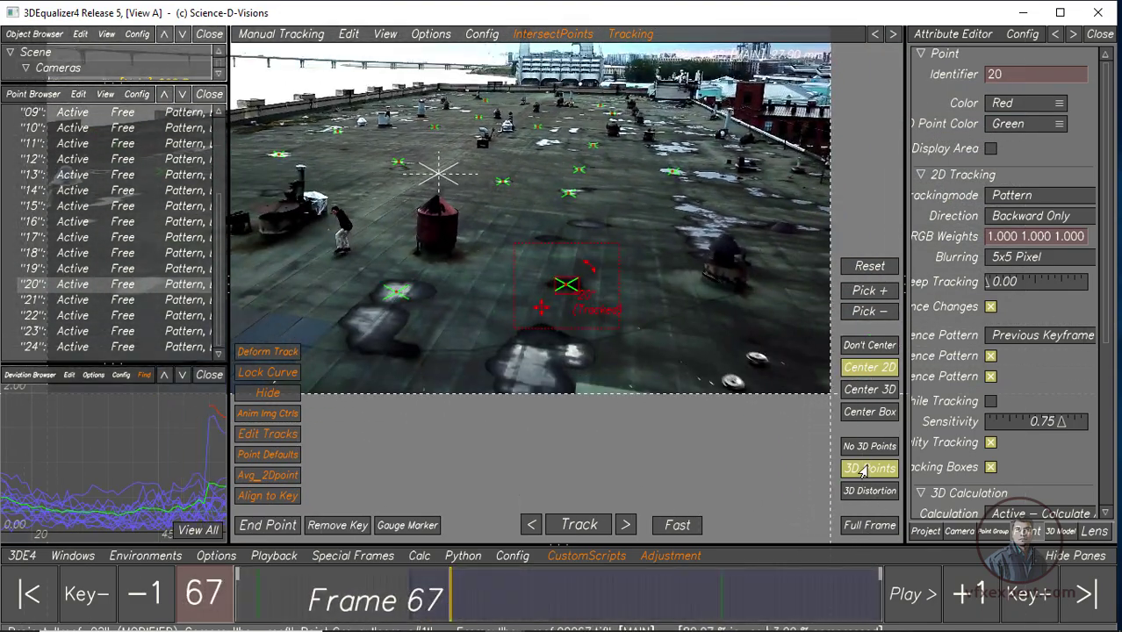
Hide 3D points, end point 20 at frame 95, and enlarge its pattern and search boxes
left_click(866, 472)
scroll(559, 337, "up", 3)
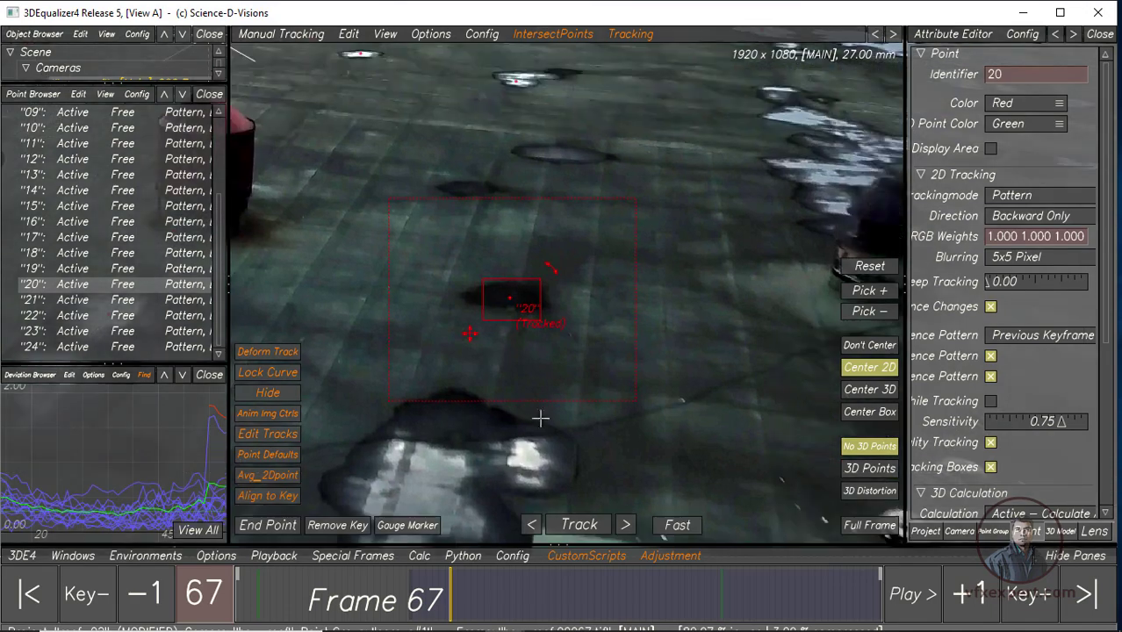
left_click_drag(435, 598, 524, 598)
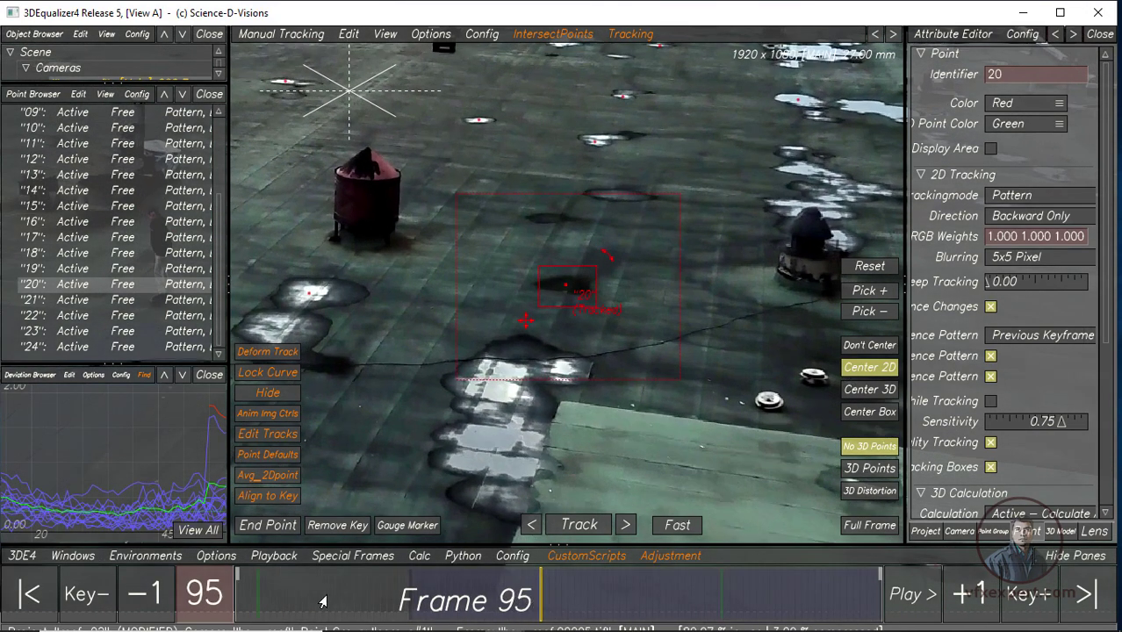
left_click(265, 532)
left_click_drag(613, 322, 618, 317)
left_click_drag(515, 259, 513, 256)
left_click_drag(679, 384, 691, 396)
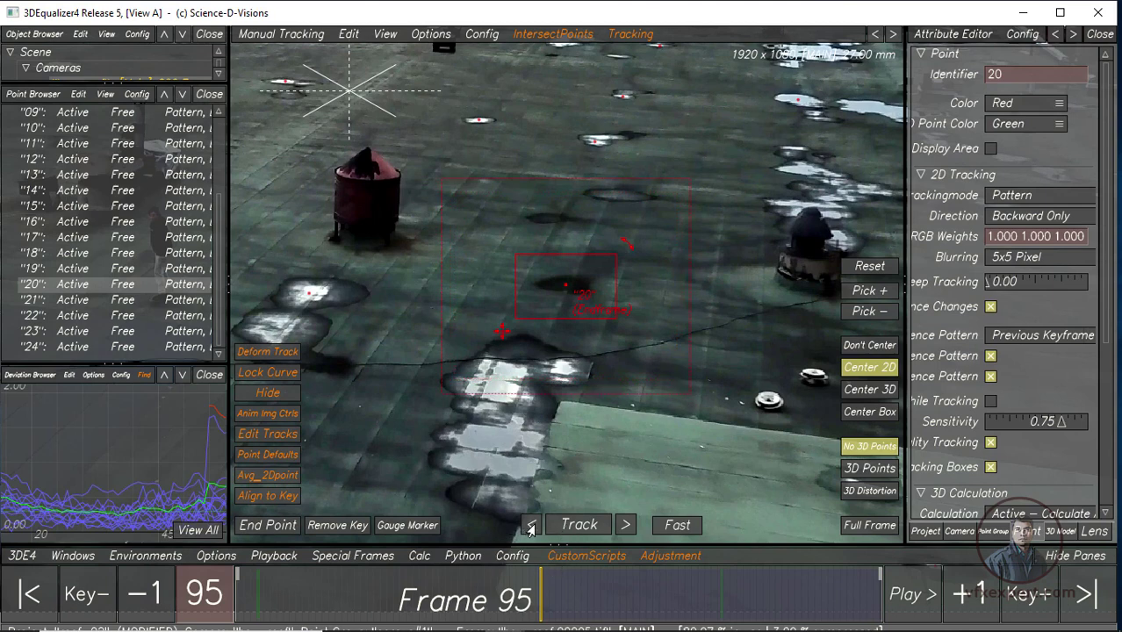
Track point 20 backward from frame 95, re-keying at frame 57, and end it at frame 51
left_click(287, 527)
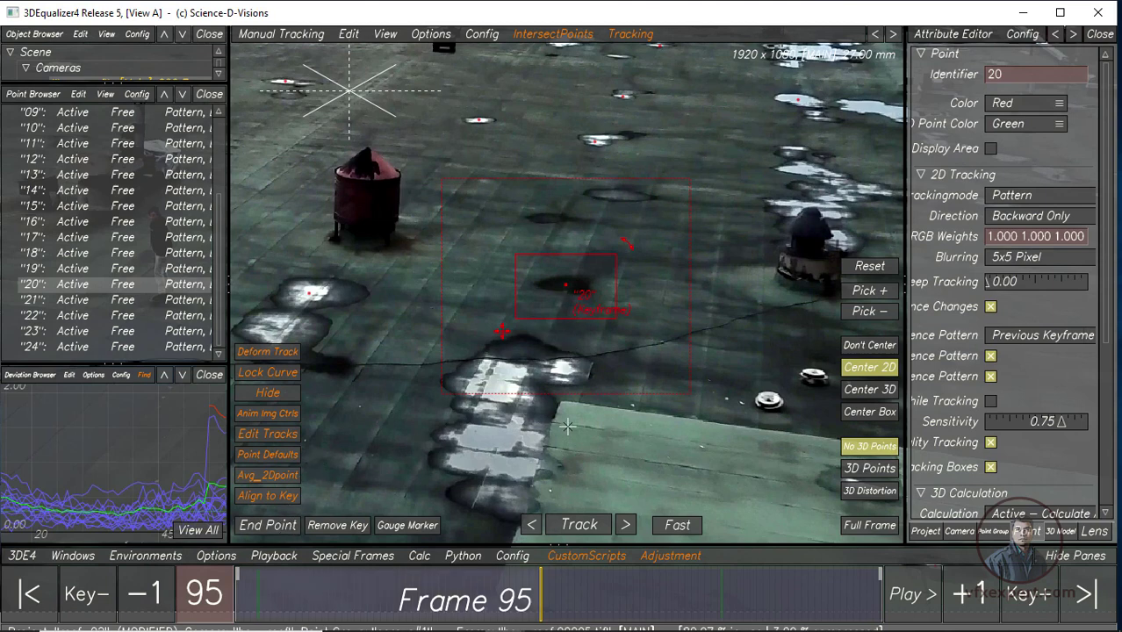
left_click(531, 525)
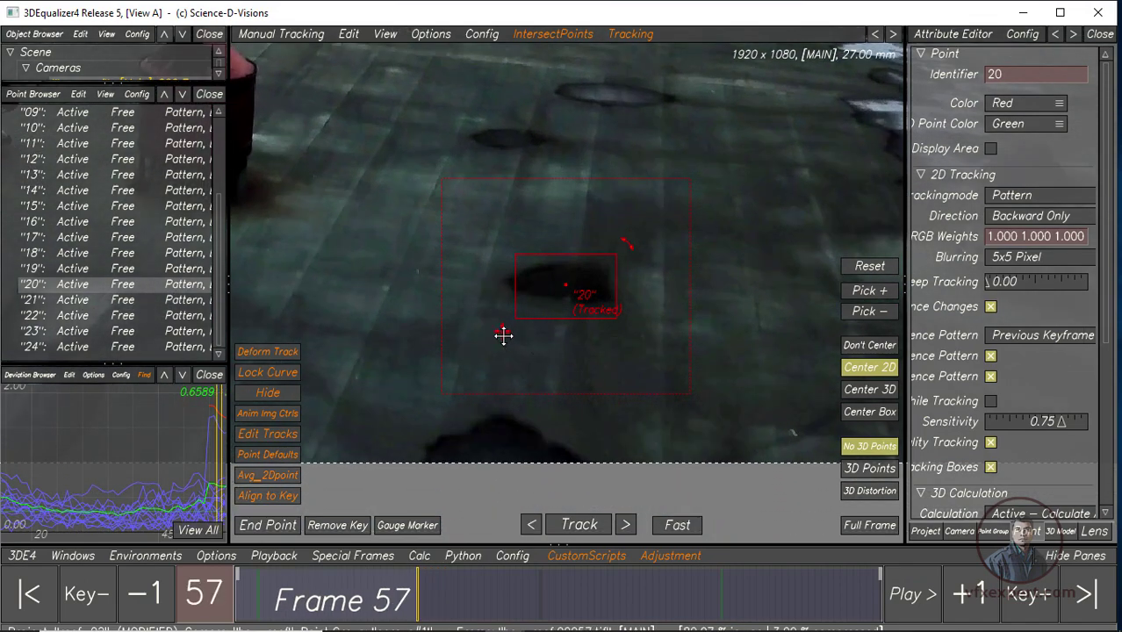
left_click_drag(503, 335, 498, 329)
left_click_drag(638, 327, 678, 348)
left_click(528, 530)
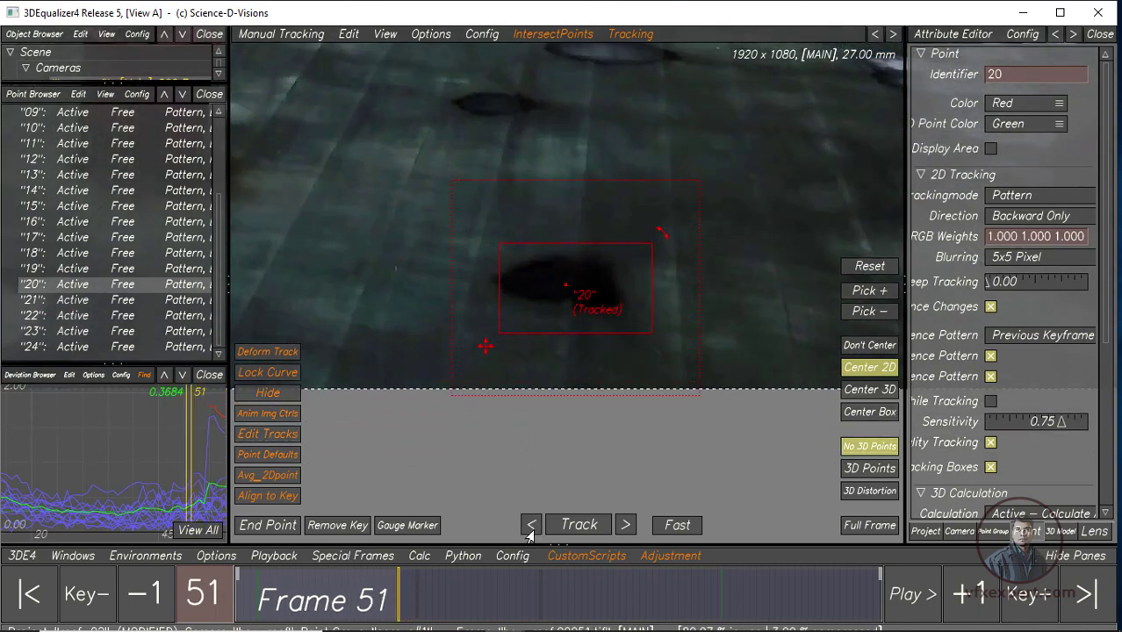
left_click(269, 525)
left_click_drag(229, 447, 434, 448)
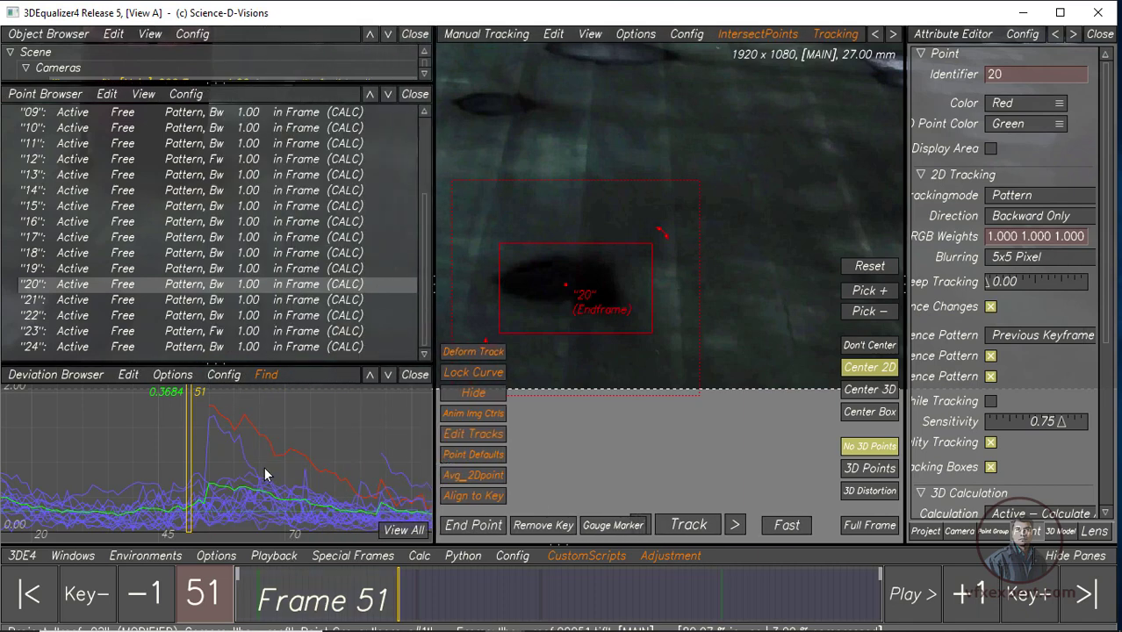
Select point 24, show the full frame, and end its track at frame 99
left_click(241, 460)
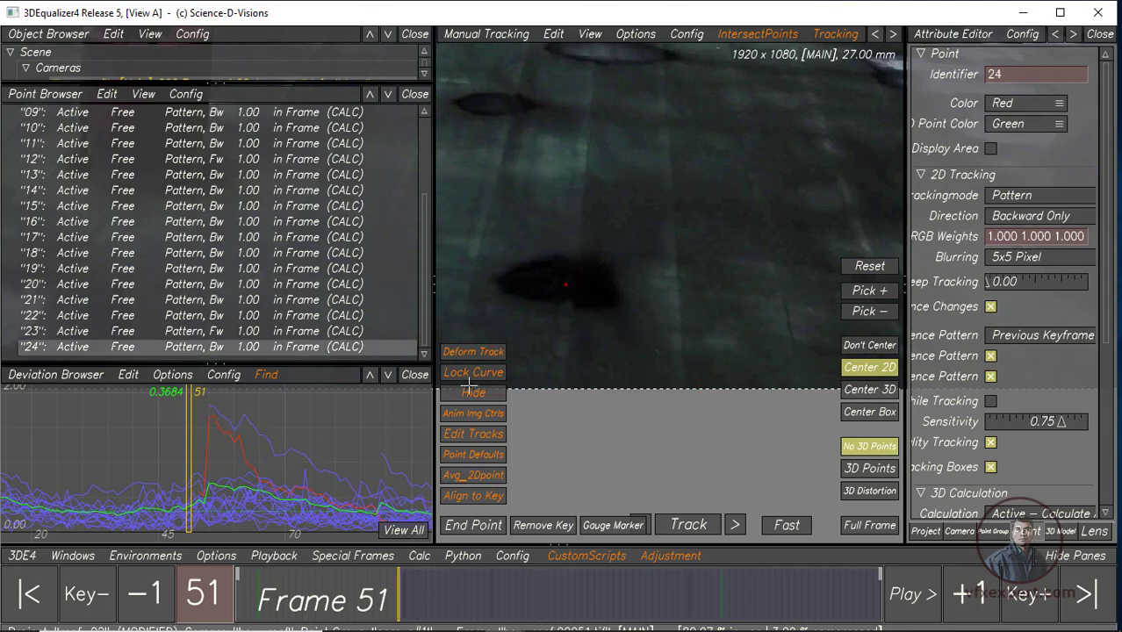
left_click(860, 531)
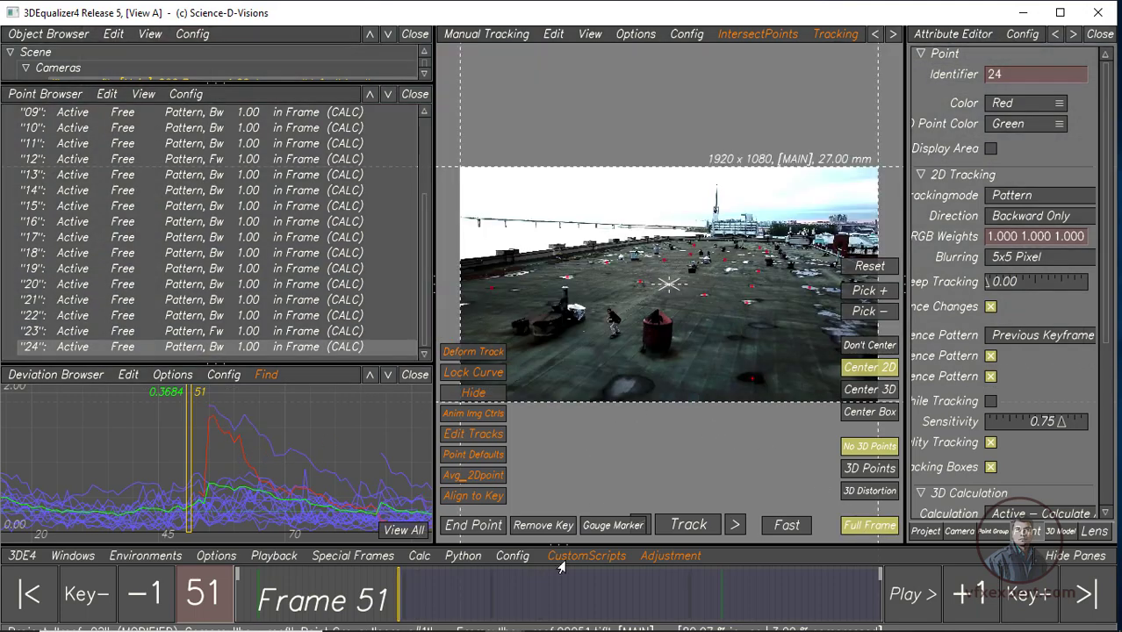
mouse_move(464, 576)
left_mouse_down()
mouse_move(425, 577)
mouse_move(554, 576)
mouse_move(463, 576)
left_mouse_up()
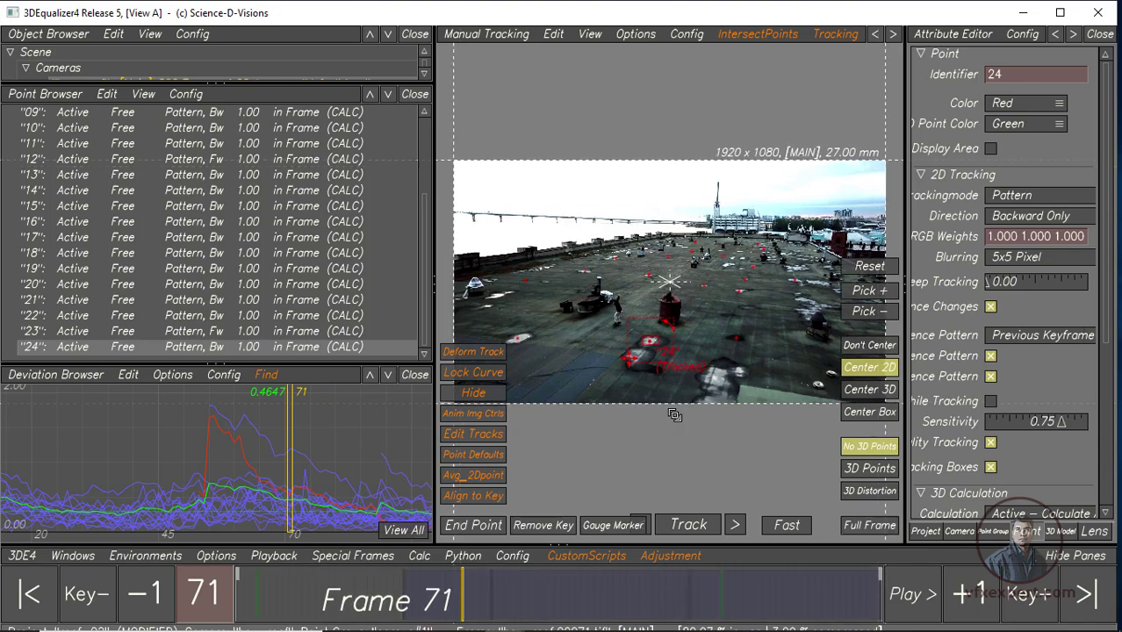
scroll(675, 416, "up", 3)
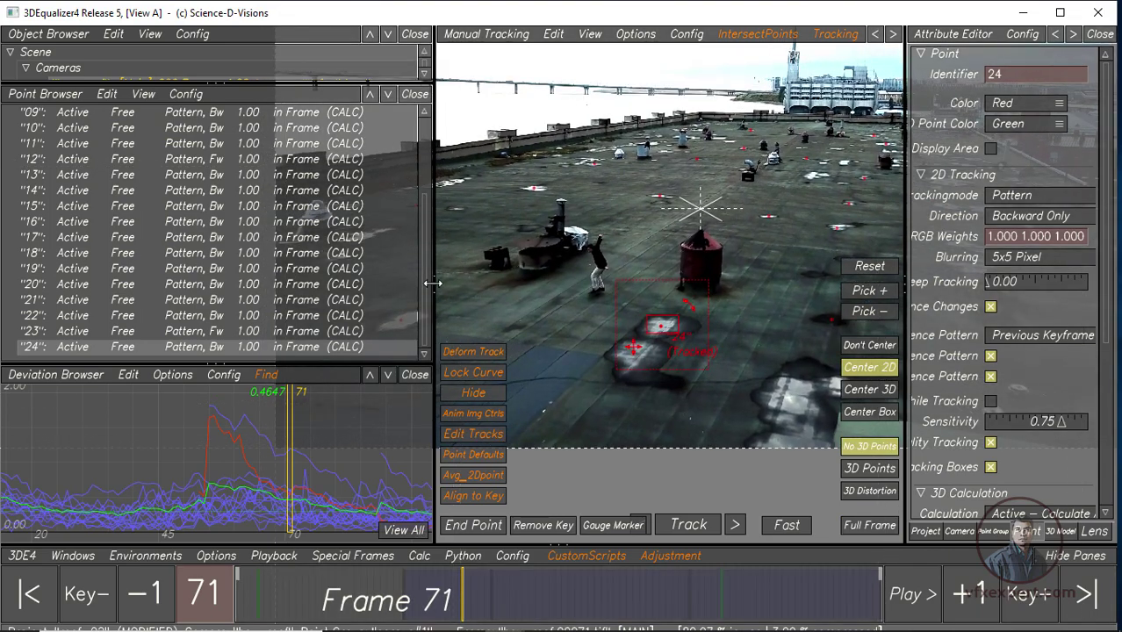
left_click_drag(433, 283, 294, 283)
mouse_move(461, 604)
left_mouse_down()
mouse_move(609, 606)
mouse_move(400, 612)
mouse_move(566, 619)
mouse_move(523, 624)
mouse_move(560, 606)
left_mouse_up()
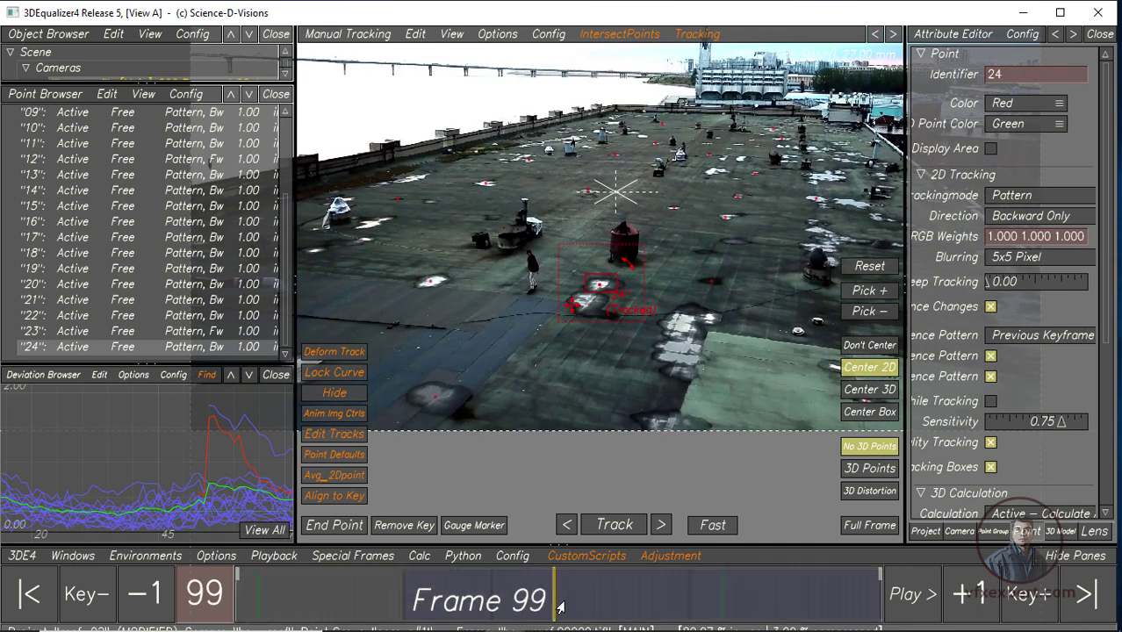
left_click(331, 532)
Enlarge point 24's pattern box and search area
scroll(675, 440, "up", 2)
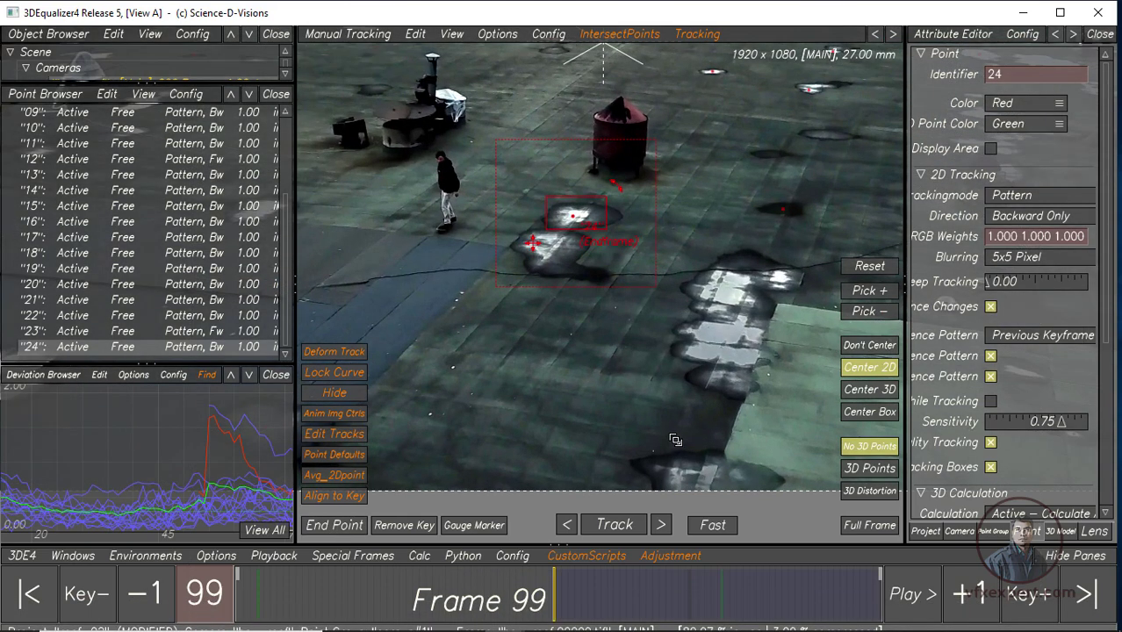
scroll(676, 440, "up", 1)
left_click_drag(600, 214, 626, 234)
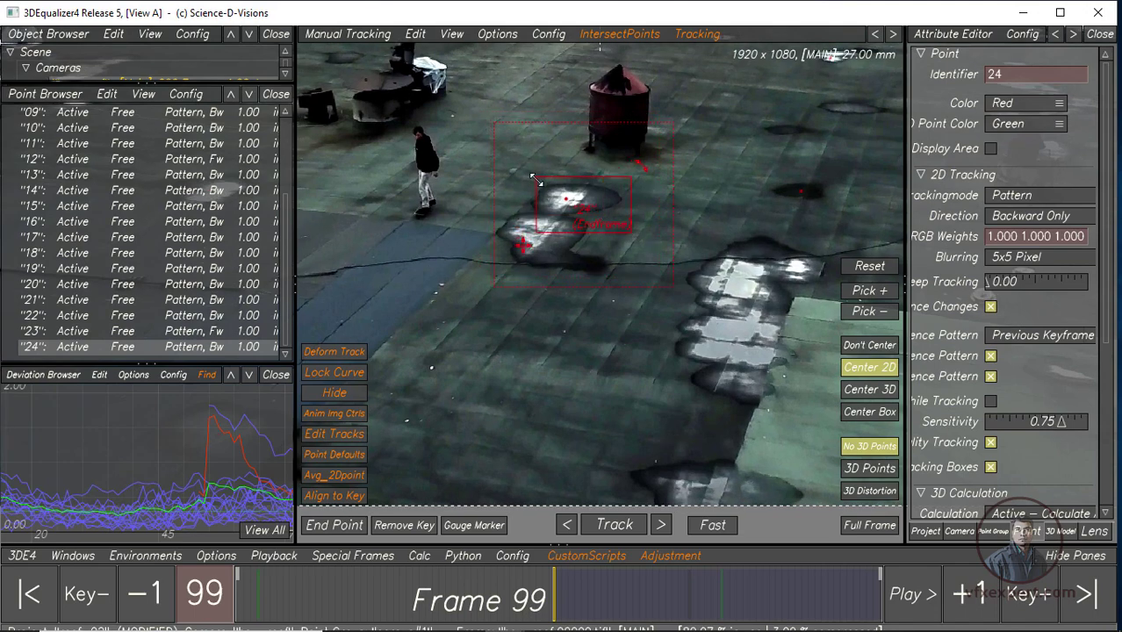
left_click_drag(538, 180, 521, 174)
left_click_drag(665, 284, 677, 293)
Switch to Slow tracking, track point 24 backward, and end it at frame 65
left_click(712, 526)
left_click(614, 526)
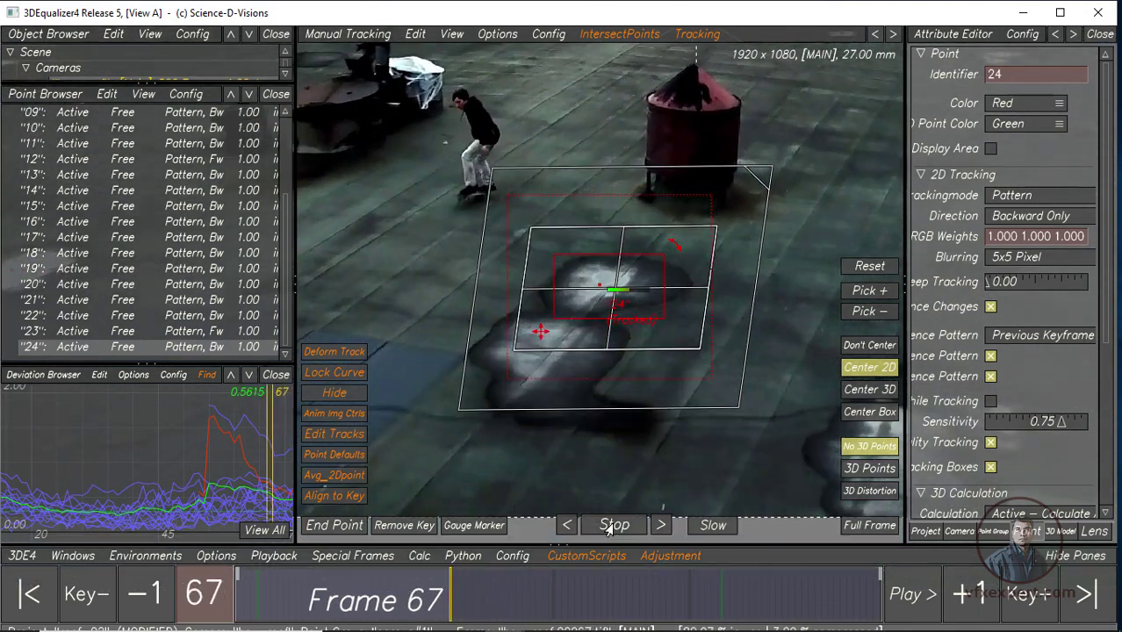
left_click(611, 525)
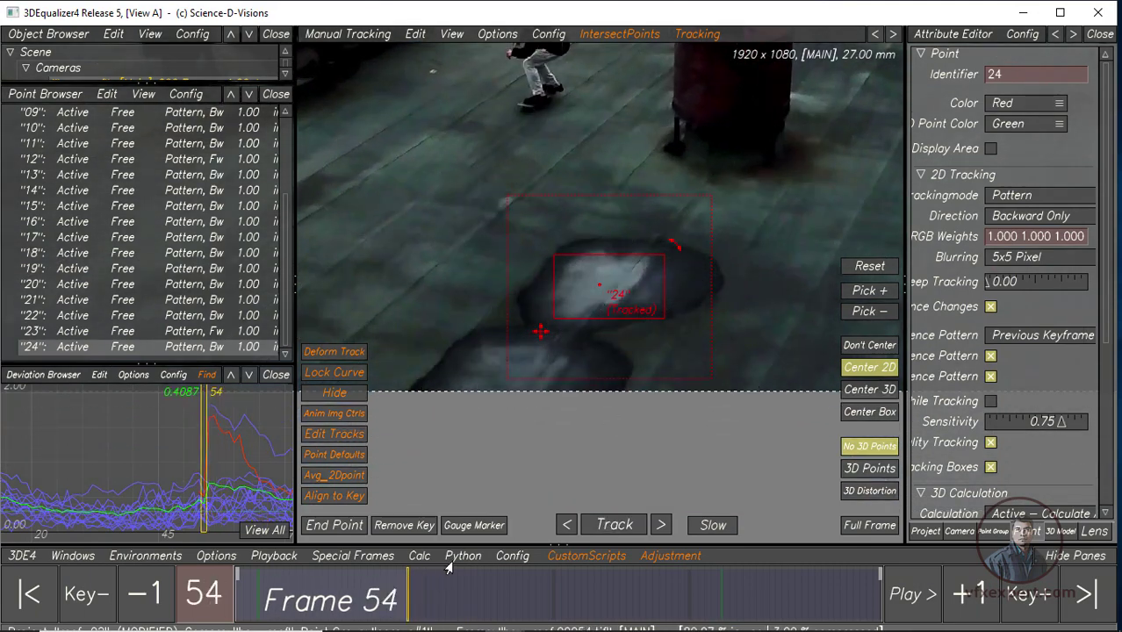
left_click_drag(407, 602, 441, 604)
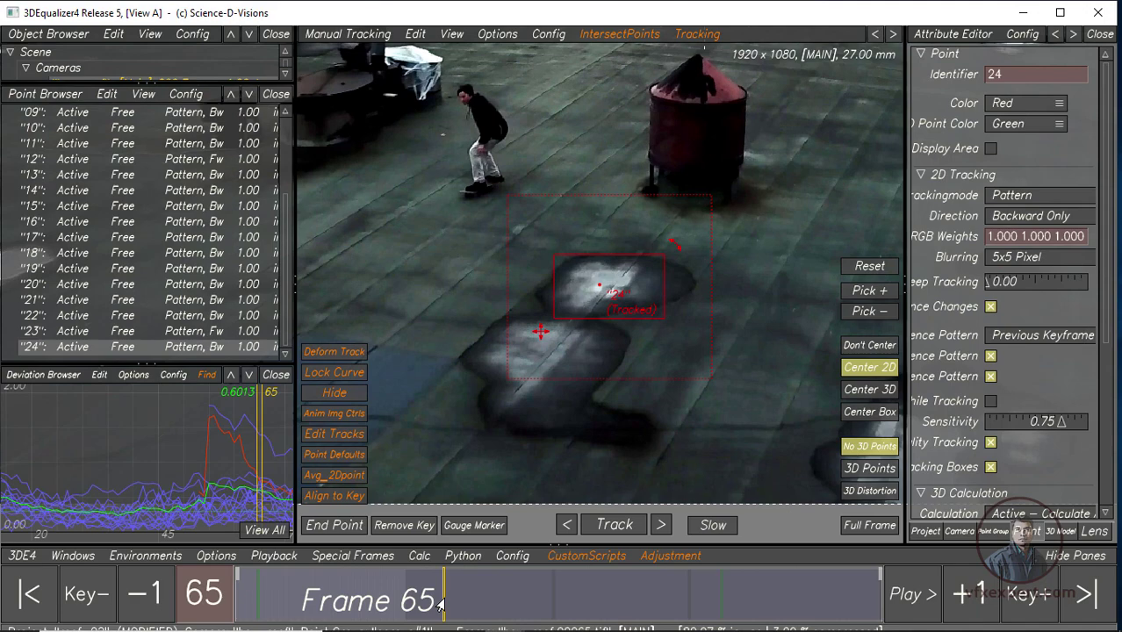
left_click(330, 525)
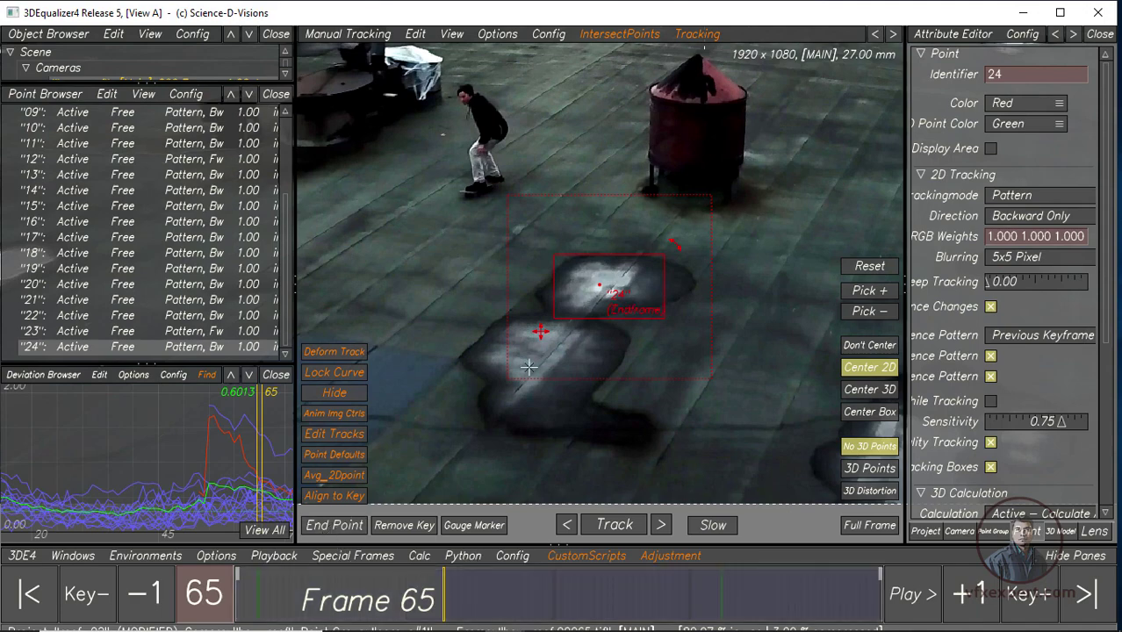
scroll(601, 320, "down", 5)
Recalculate the camera from scratch and accept the new solve
left_click(870, 525)
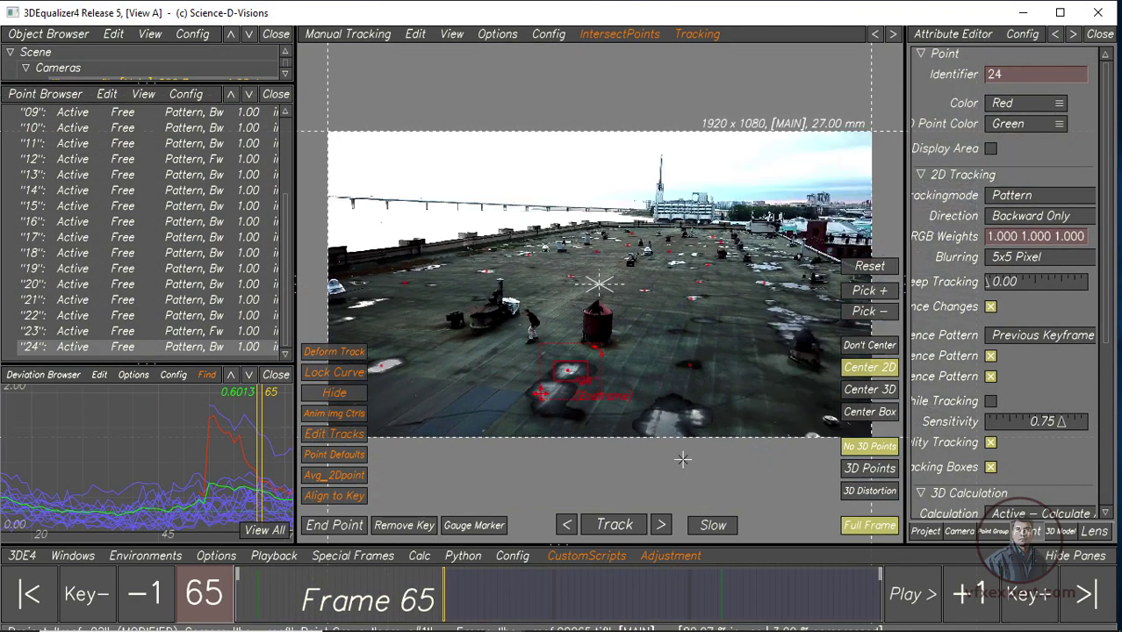
left_click(418, 558)
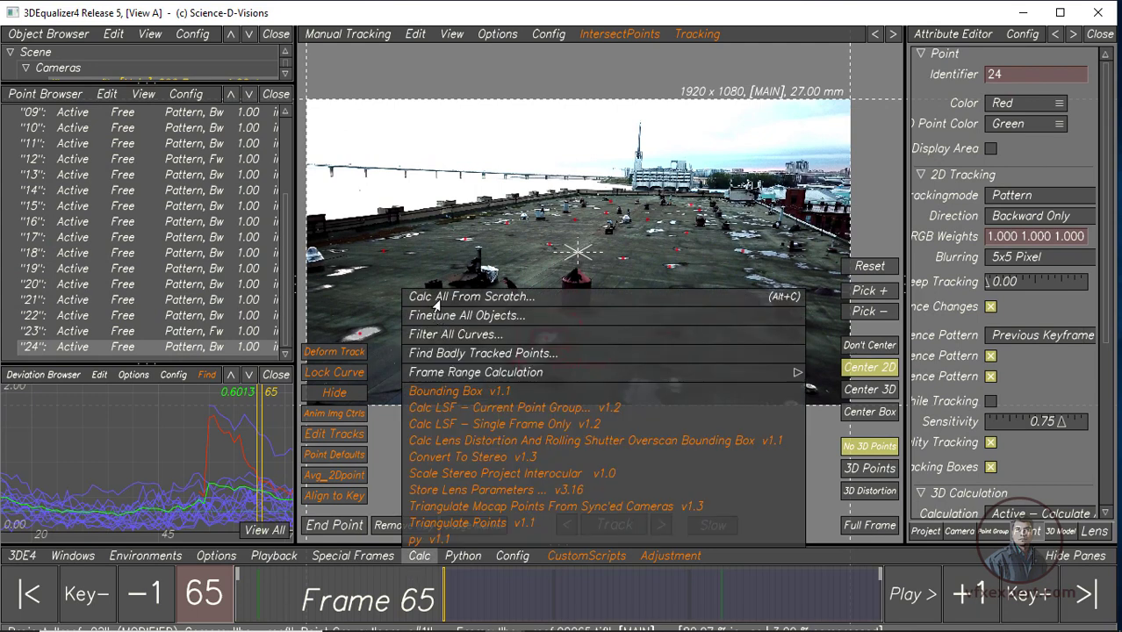
left_click(437, 299)
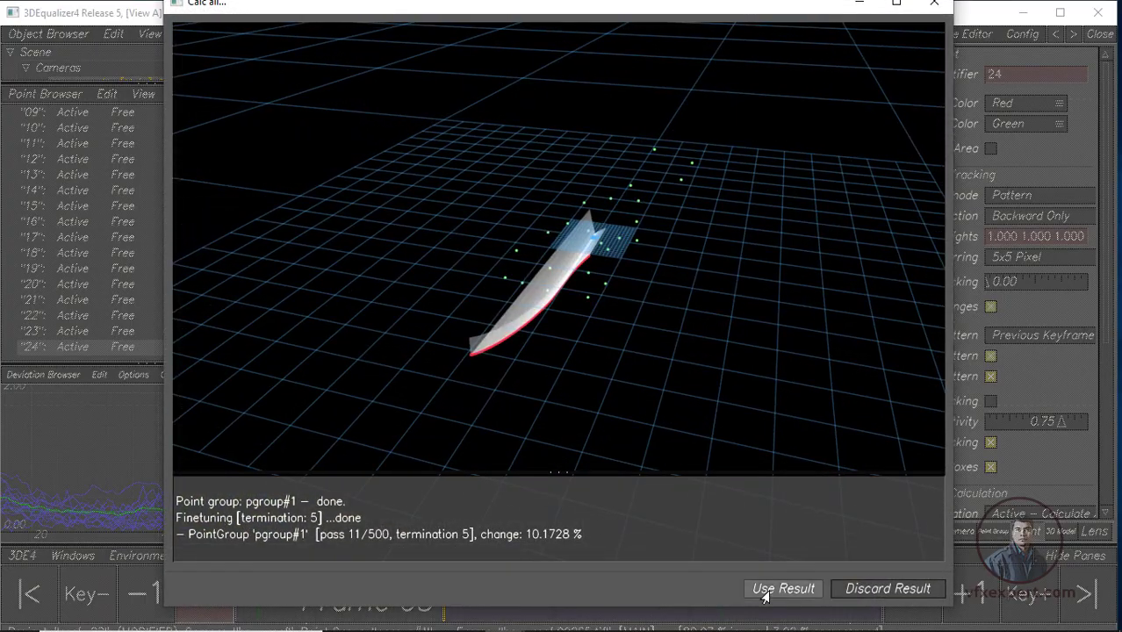
left_click(764, 592)
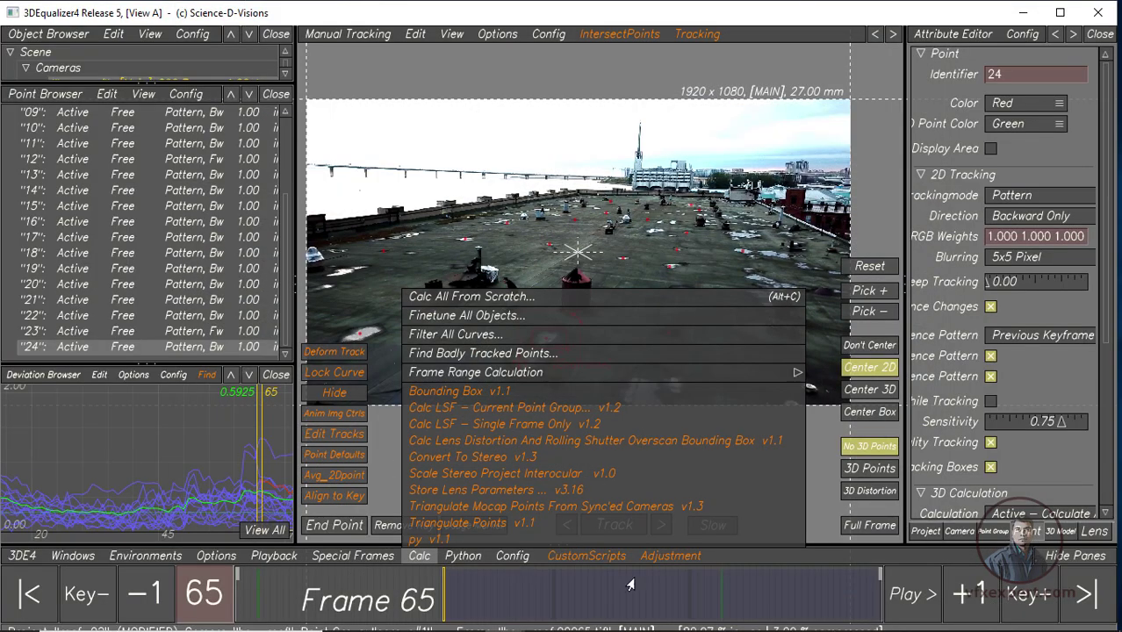
left_click(419, 562)
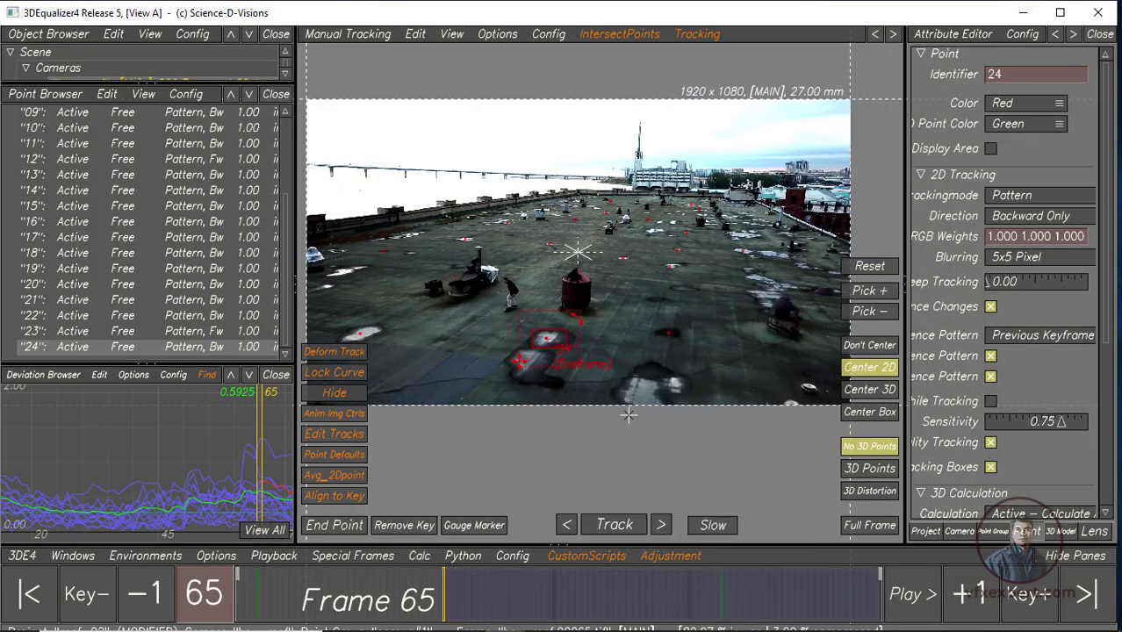
Review the solve from frame 1 to 66 with deviation shown across all frames
left_click_drag(292, 494, 200, 495)
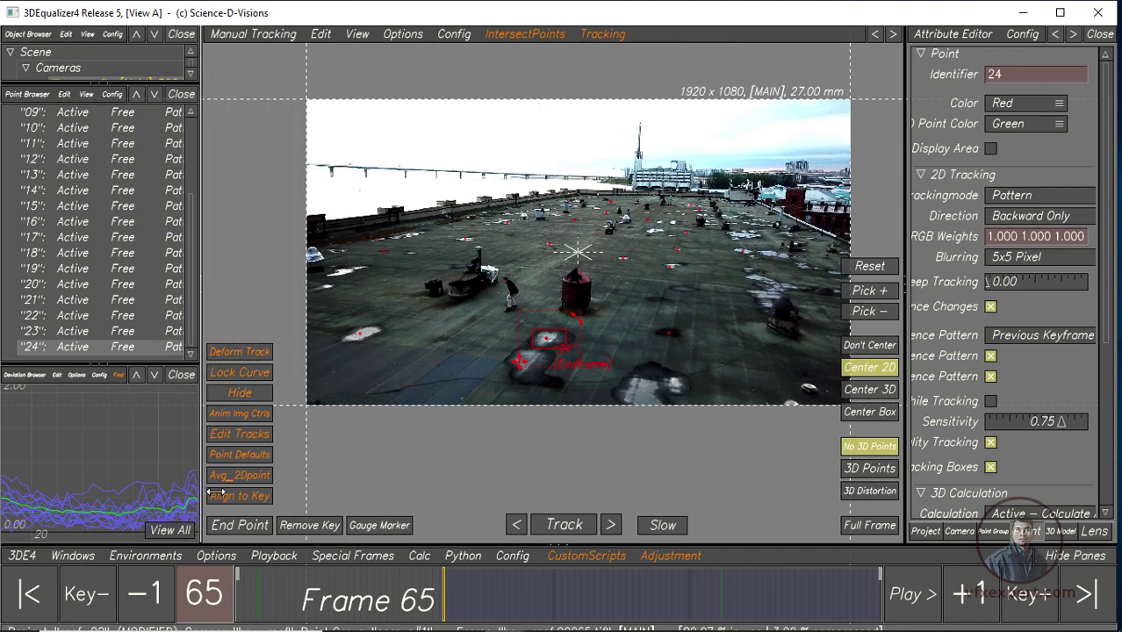
mouse_move(425, 608)
left_mouse_down()
mouse_move(176, 606)
mouse_move(187, 600)
left_mouse_up()
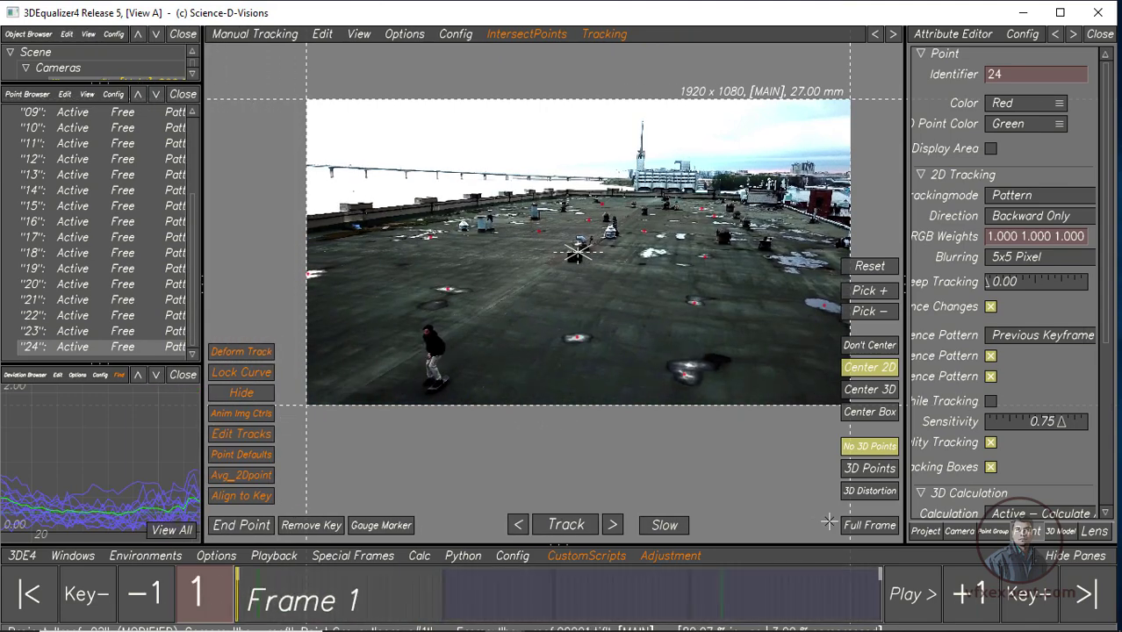
left_click(864, 530)
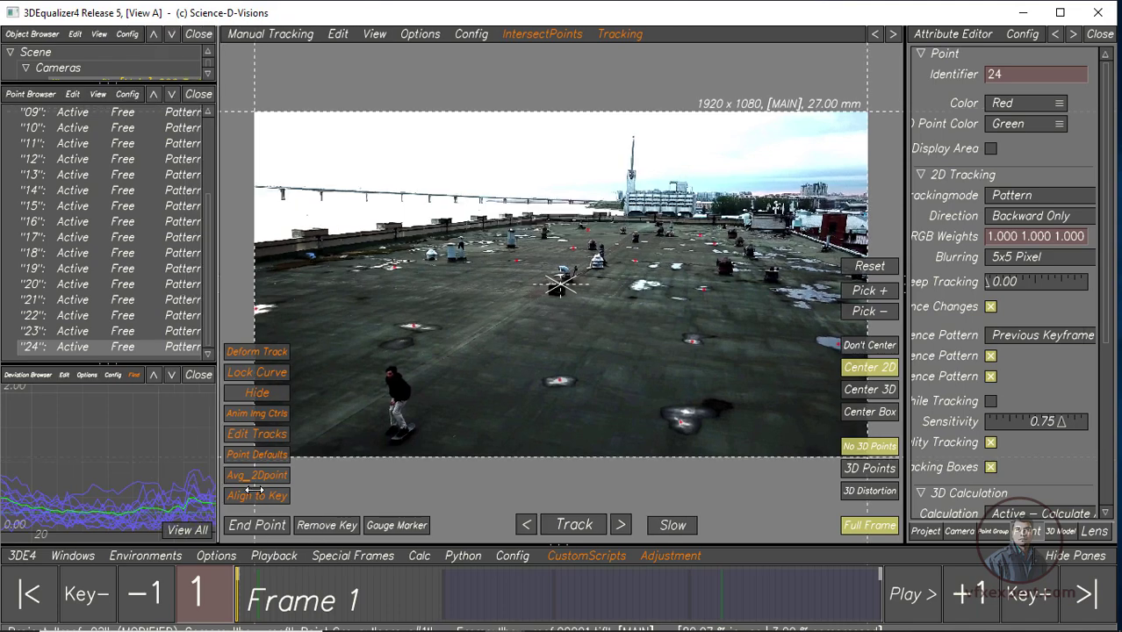
left_click_drag(197, 481, 321, 483)
left_click(283, 530)
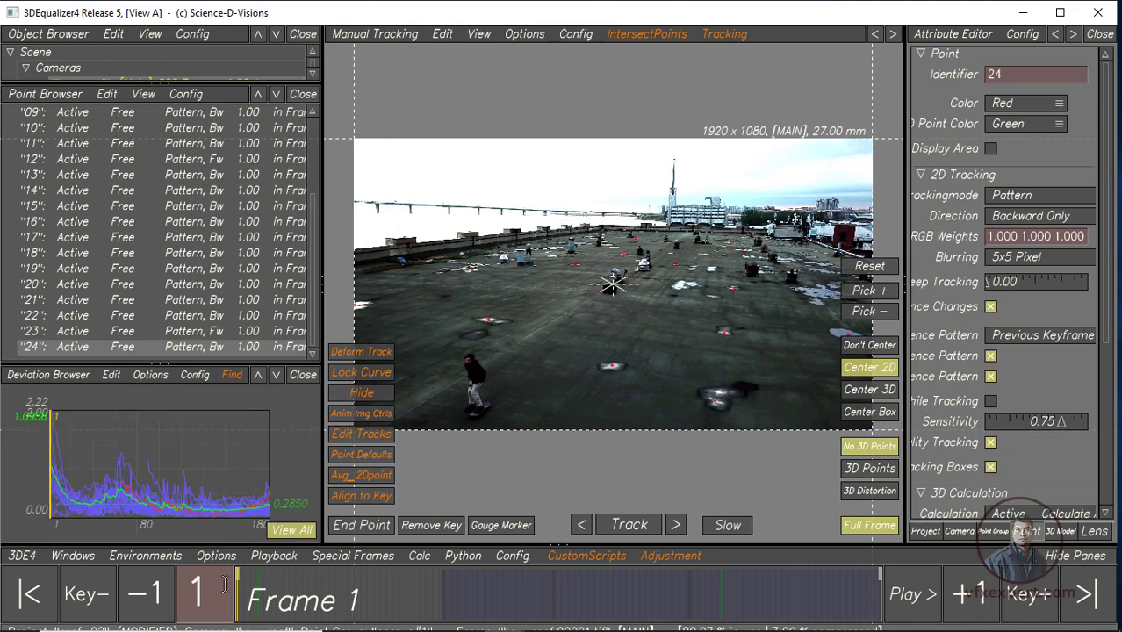
left_click(353, 611)
left_click_drag(373, 612, 579, 604)
Save the project, then move to frame 80 and bring up the 3DE4 project menu
key("ctrl+s")
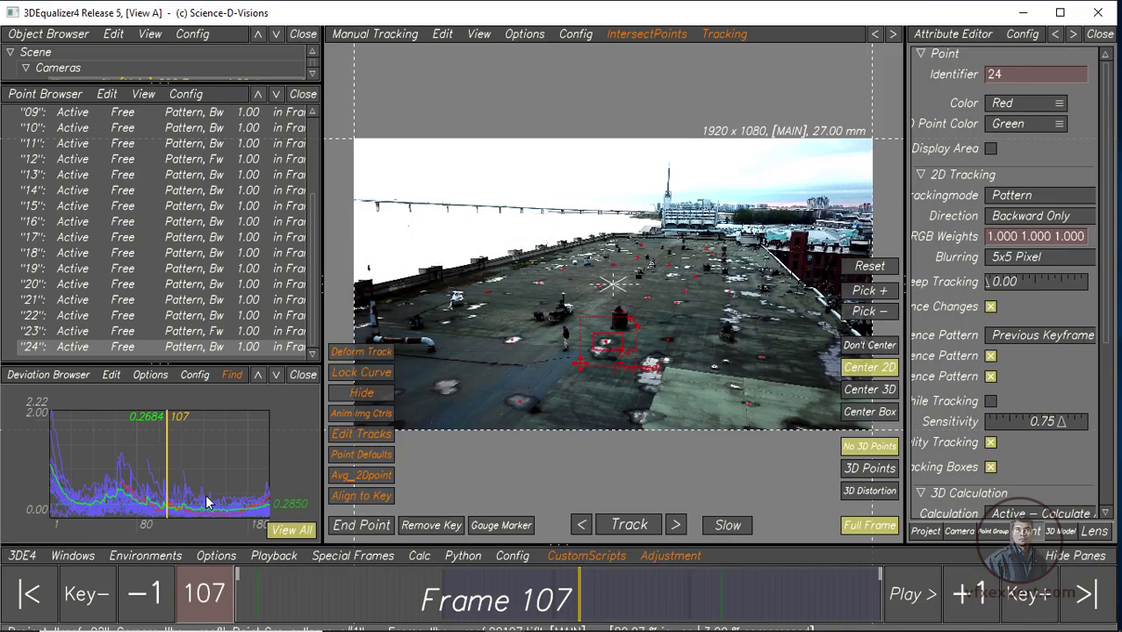
left_click(443, 604)
left_click(252, 605)
left_click(494, 605)
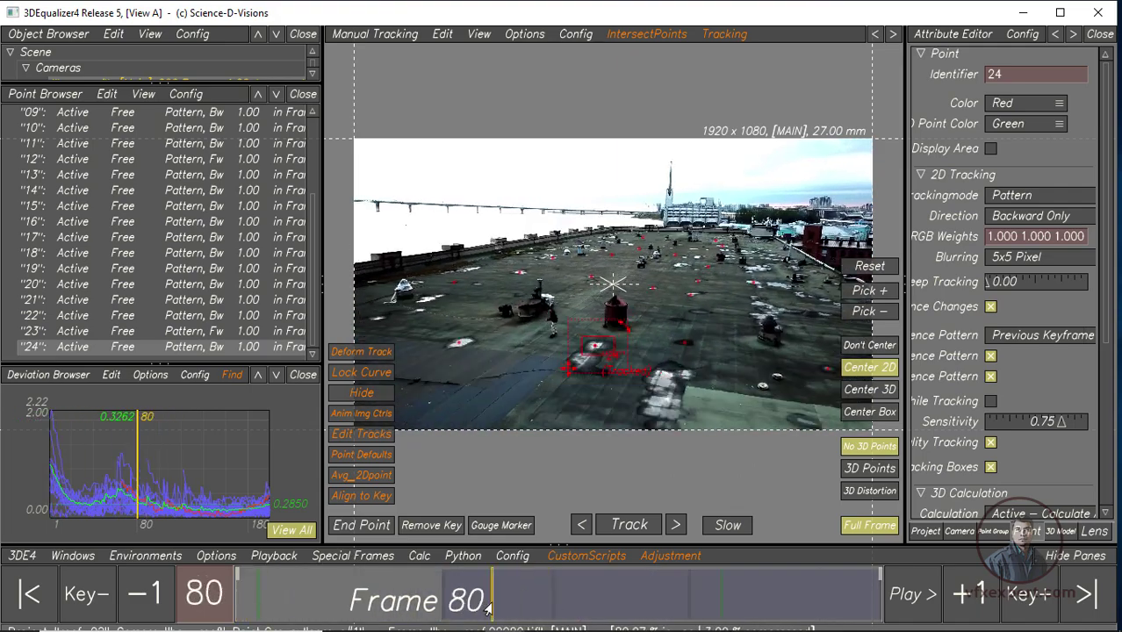
left_click(22, 556)
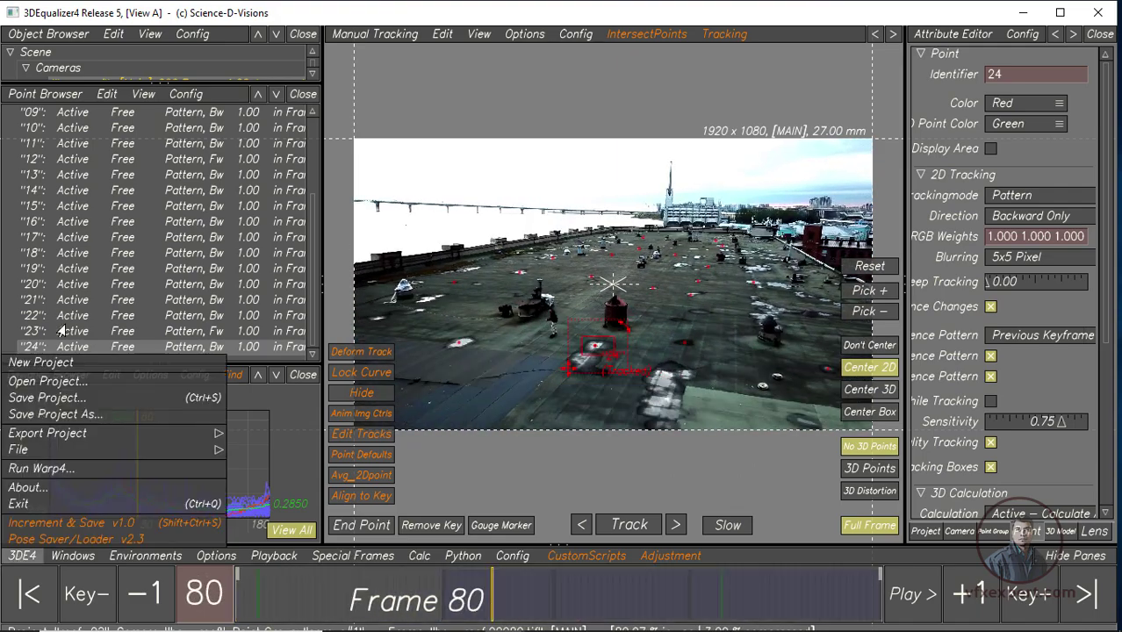
Save the project as roof_03.3de, renamed from roof_02.3de, in f:\3DE Classes\roof
left_click(73, 416)
left_click(504, 107)
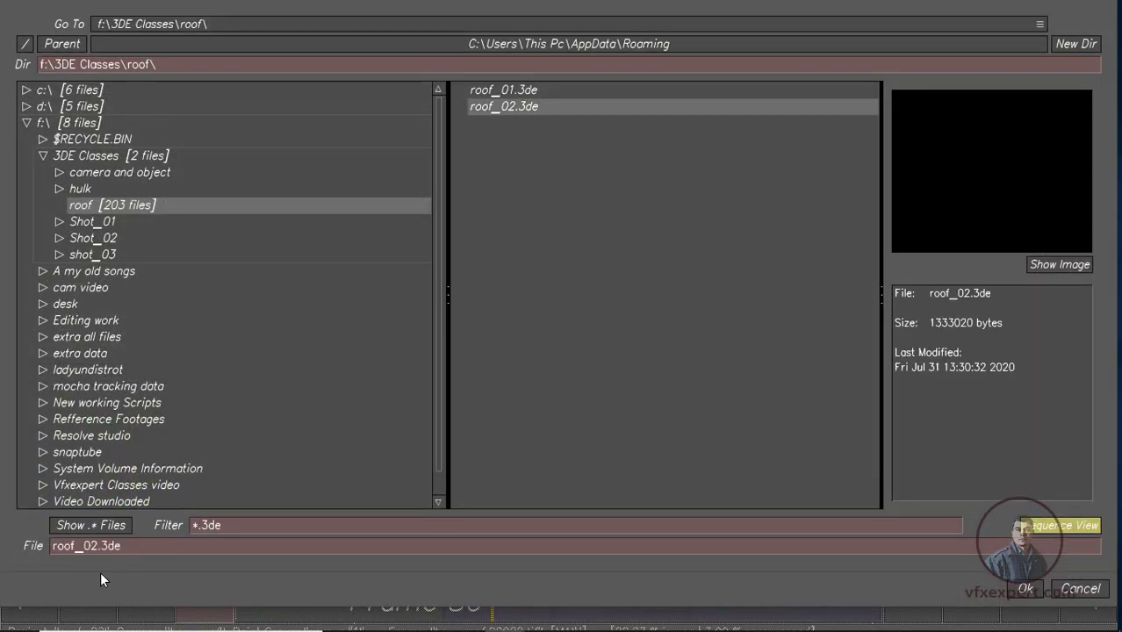
left_click(94, 546)
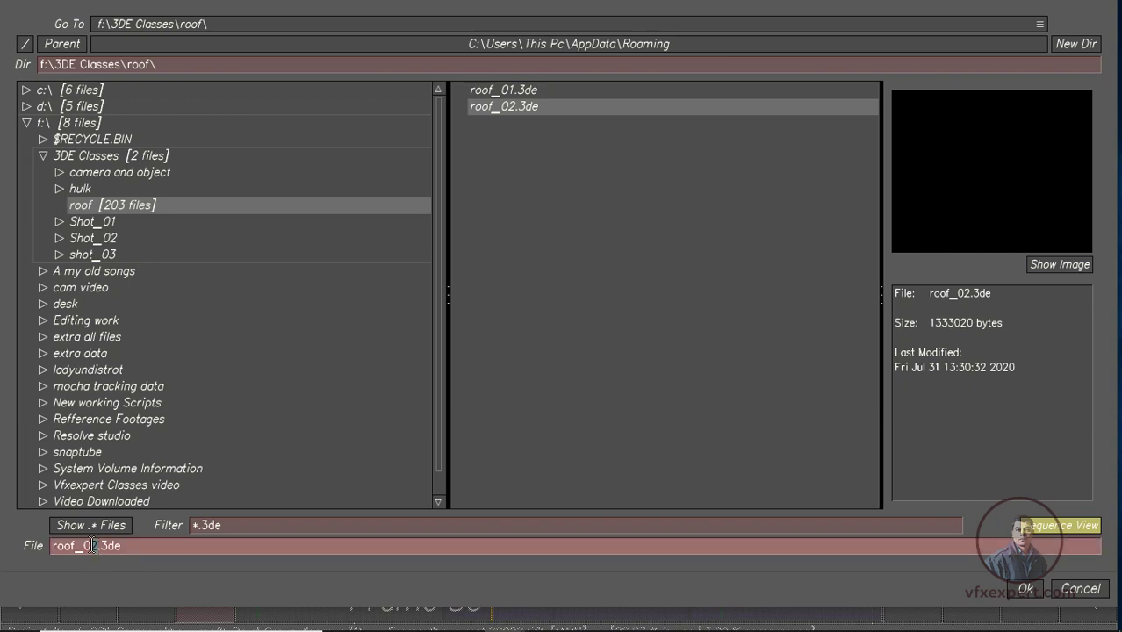
type("3")
key("Return")
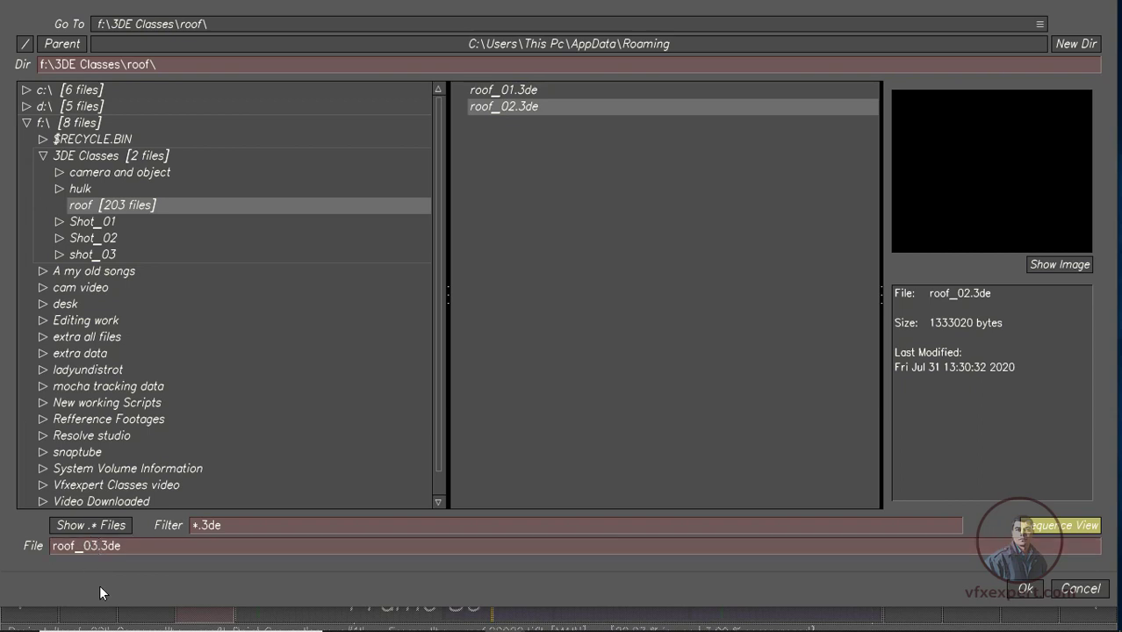
left_click(1026, 588)
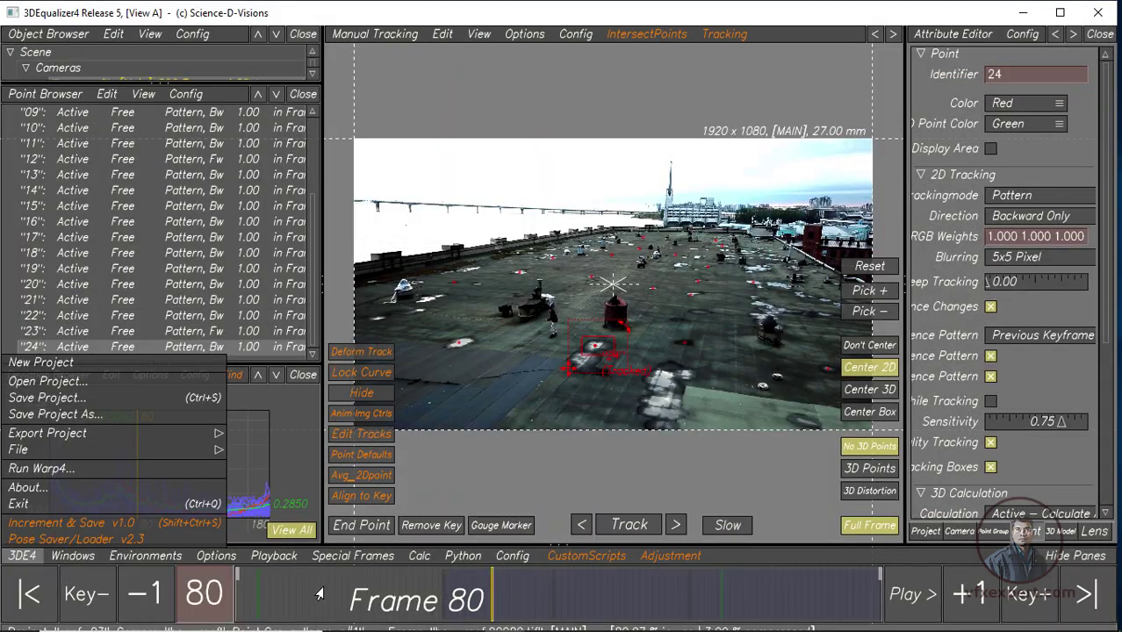
left_click(320, 595)
Zoom the deviation graph onto frames 1–20 and select point 02's high-error curve
mouse_move(298, 614)
left_mouse_down()
mouse_move(219, 606)
mouse_move(245, 603)
mouse_move(230, 601)
left_mouse_up()
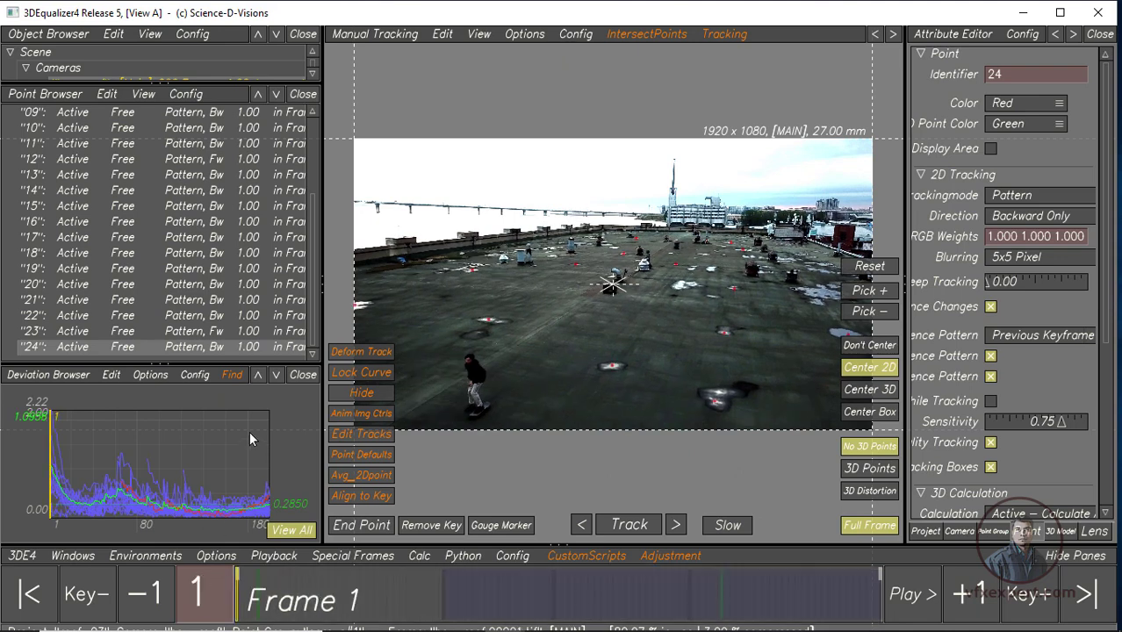
left_click_drag(321, 421, 466, 411)
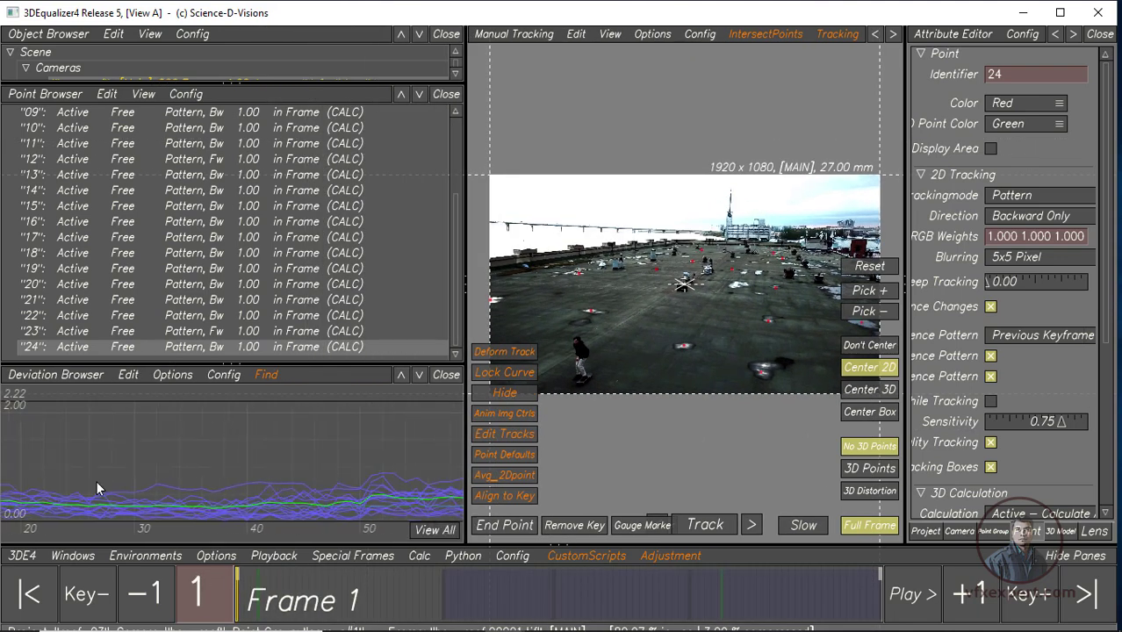
middle_click_drag(272, 497, 259, 415)
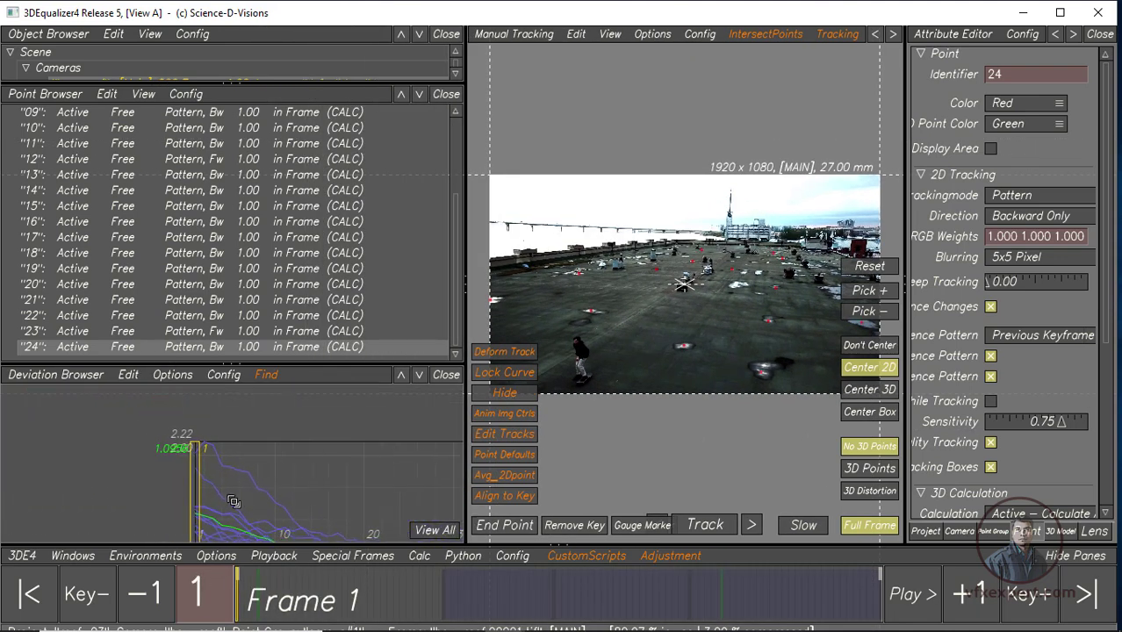
left_click_drag(198, 417, 162, 466)
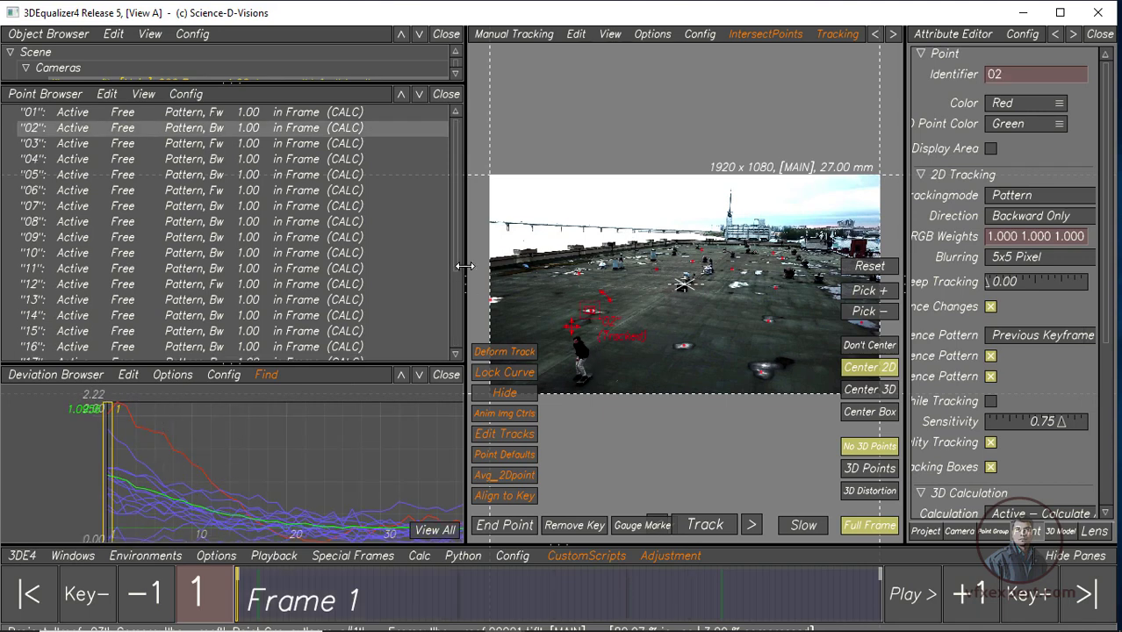
left_click_drag(465, 266, 444, 266)
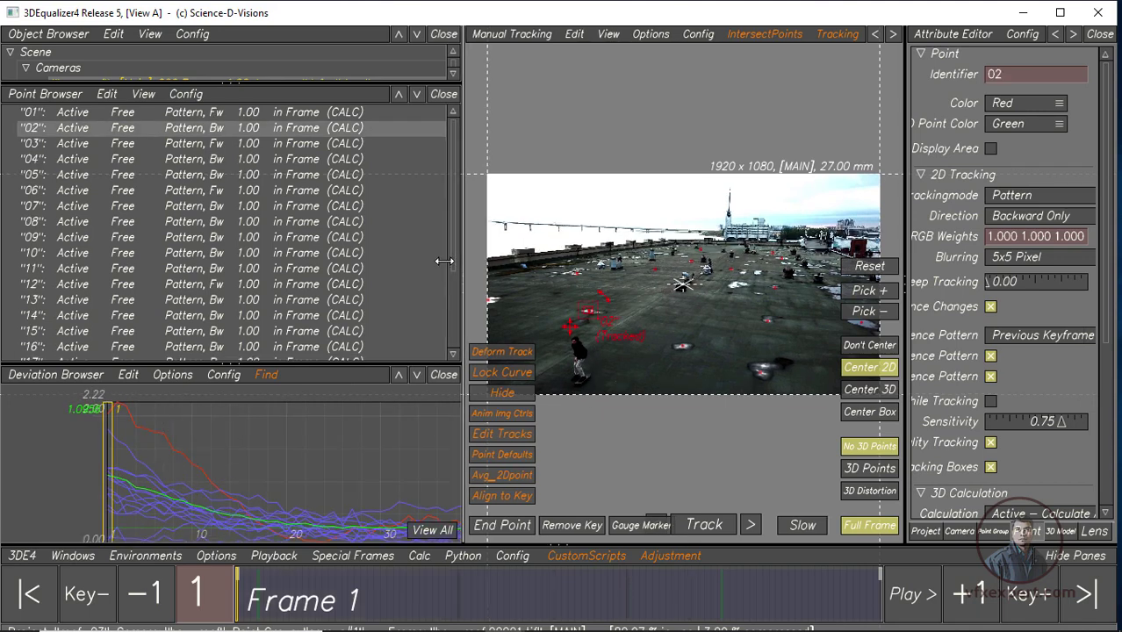
Track point 02 backward from around frame 56
left_click(138, 451)
left_click(151, 449)
left_click_drag(444, 263, 348, 264)
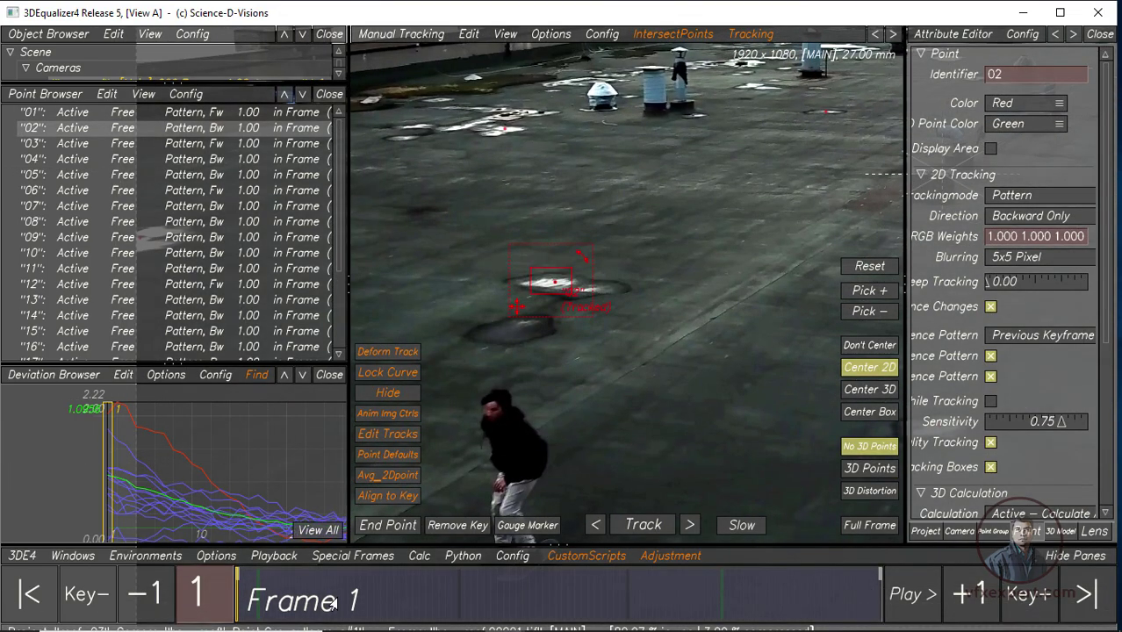
left_click_drag(239, 602, 412, 606)
scroll(564, 451, "up", 5)
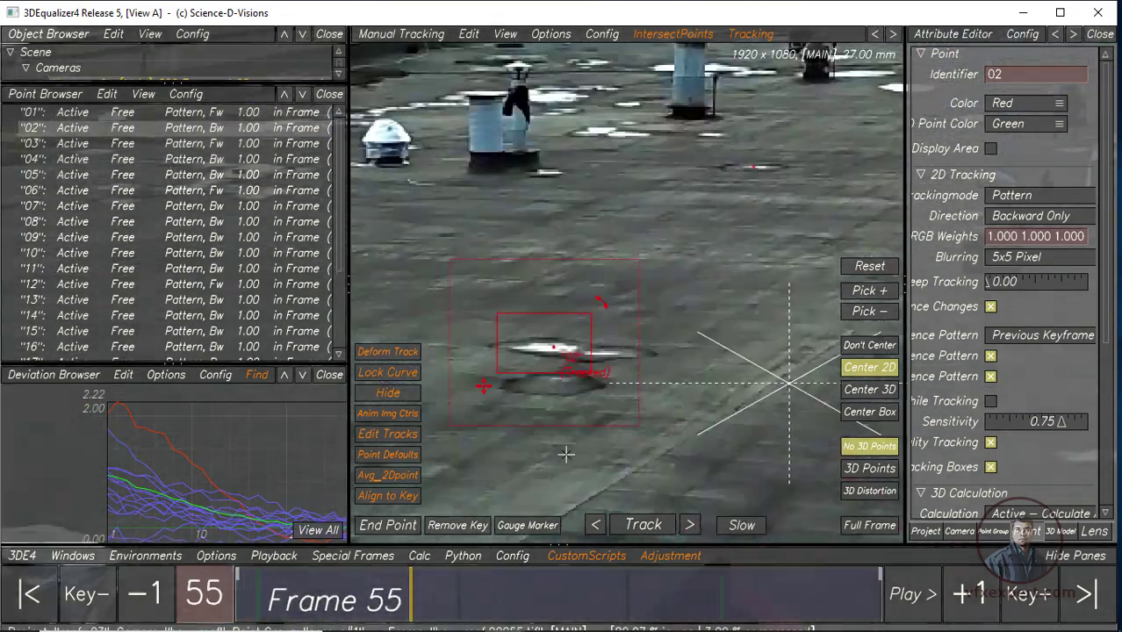
key("t")
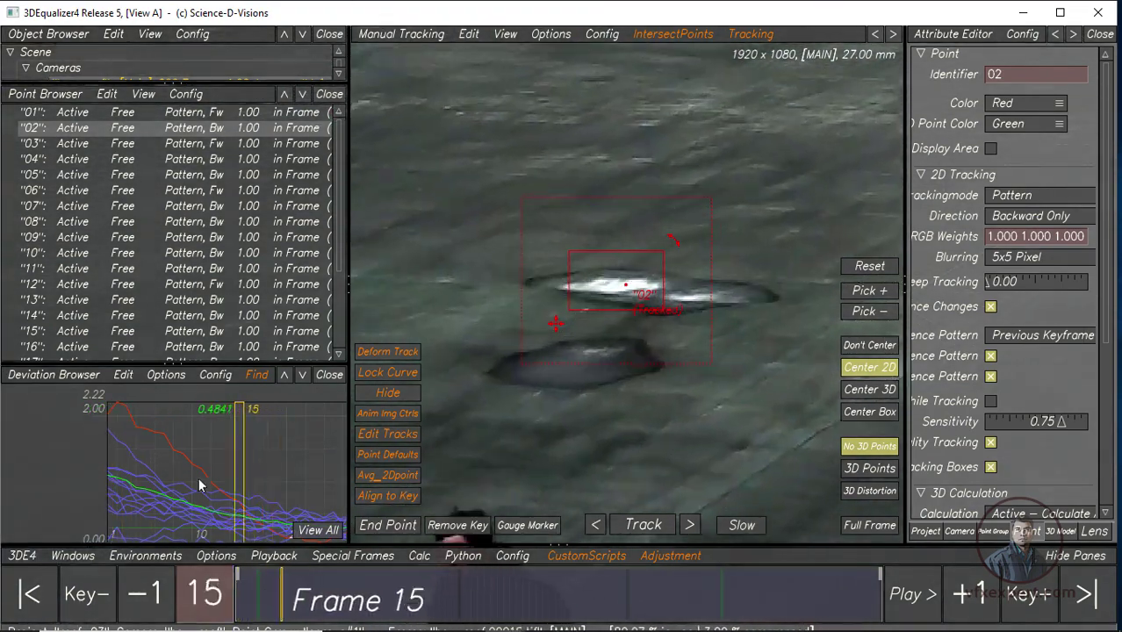
Set point 01 to Backward Only and track it back to frame 1
left_click(200, 486)
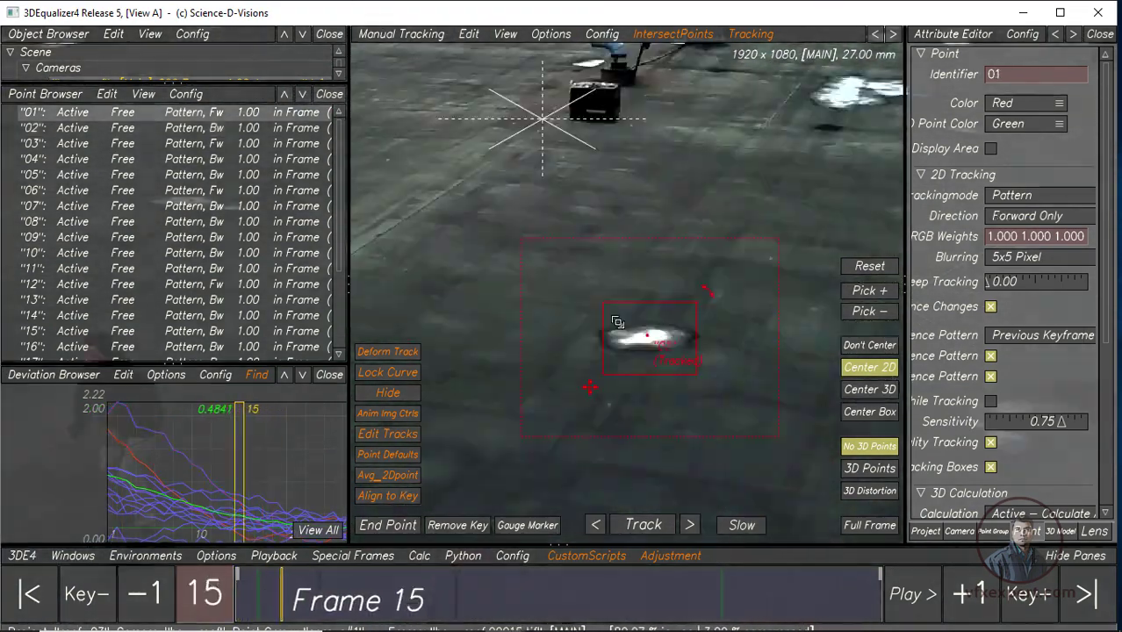
left_click_drag(242, 601, 321, 606)
scroll(585, 223, "up", 2)
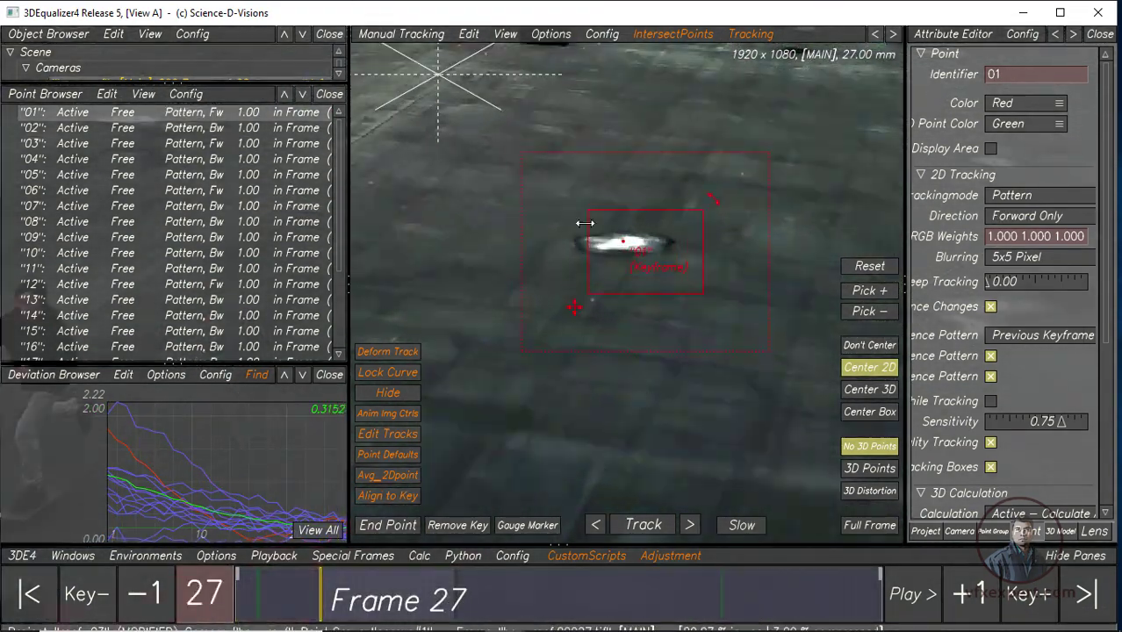
left_click(388, 524)
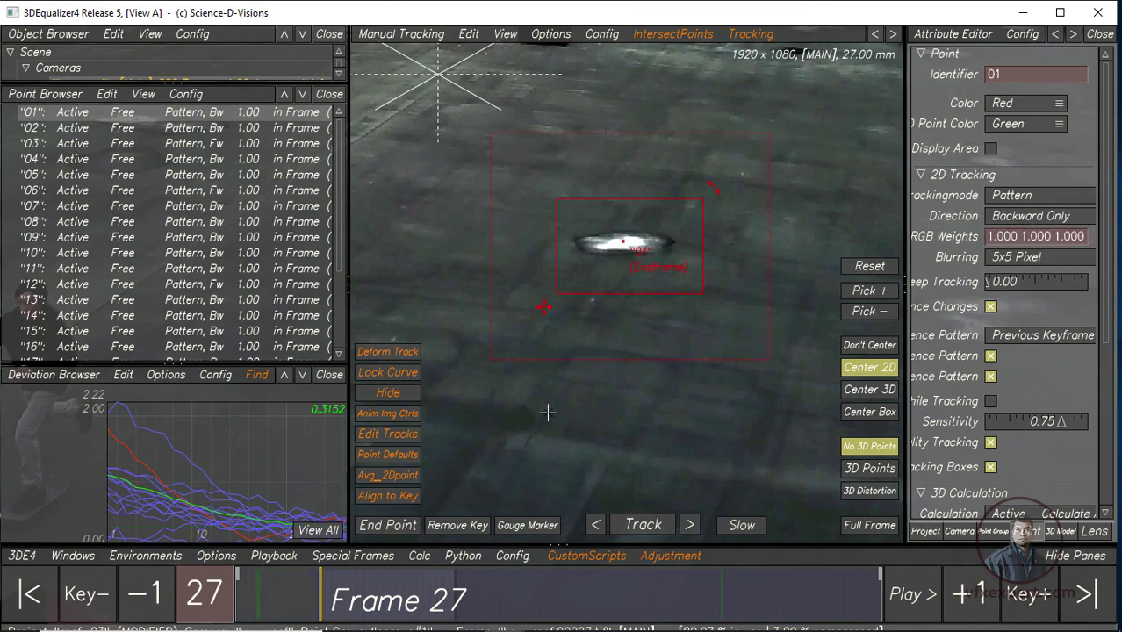
left_click(629, 525)
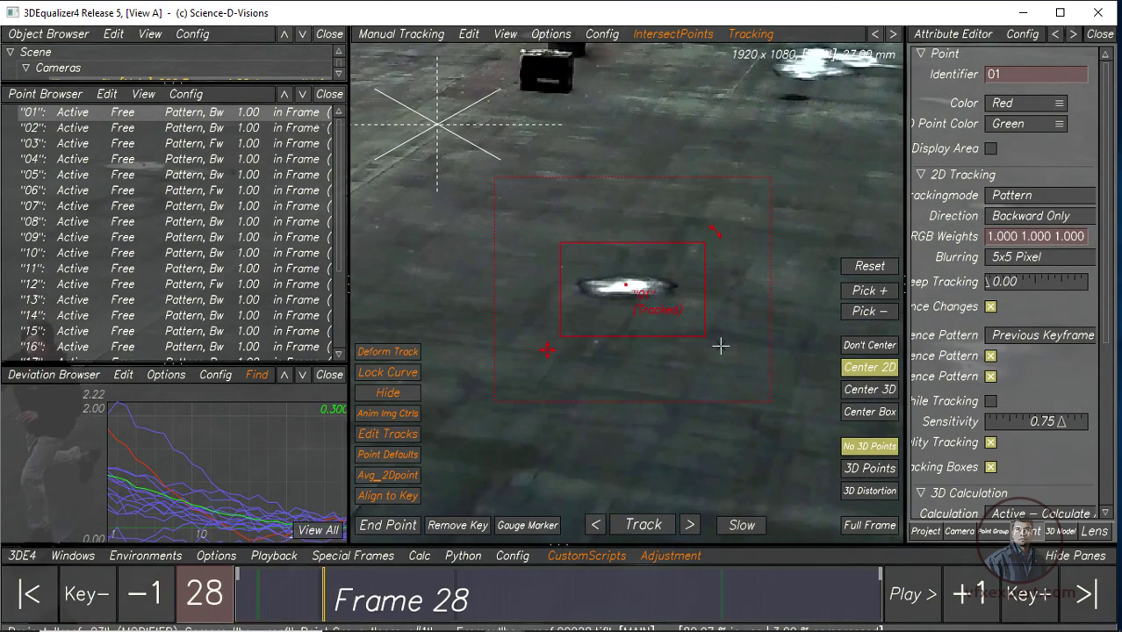
left_click(597, 526)
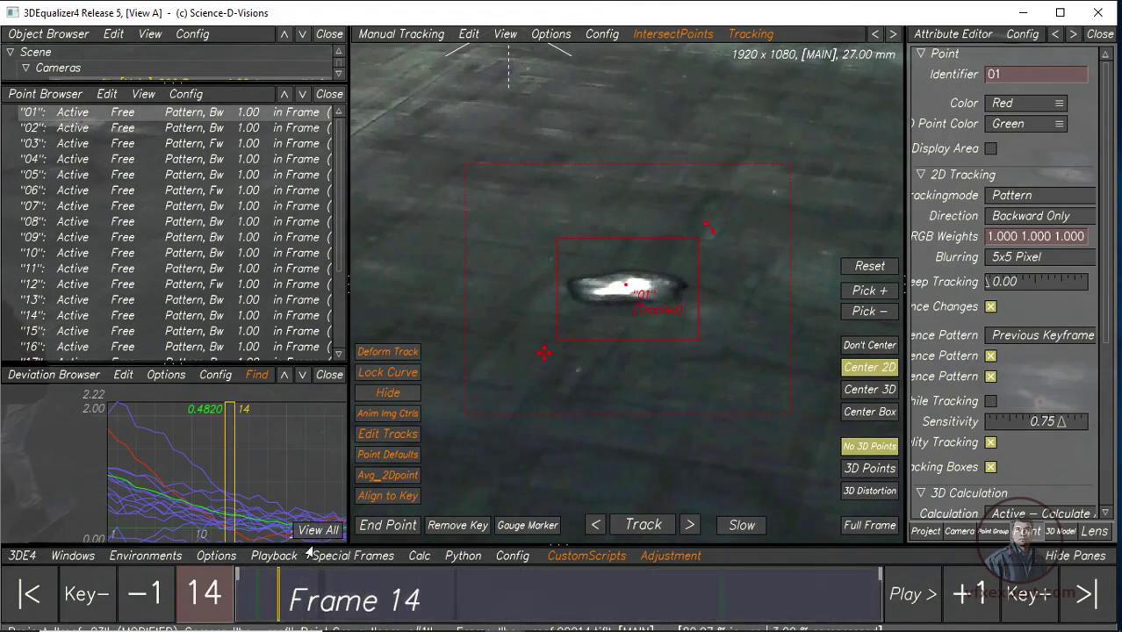
Recalculate the camera with Calc All From Scratch and apply the result
left_click(418, 558)
left_click(483, 299)
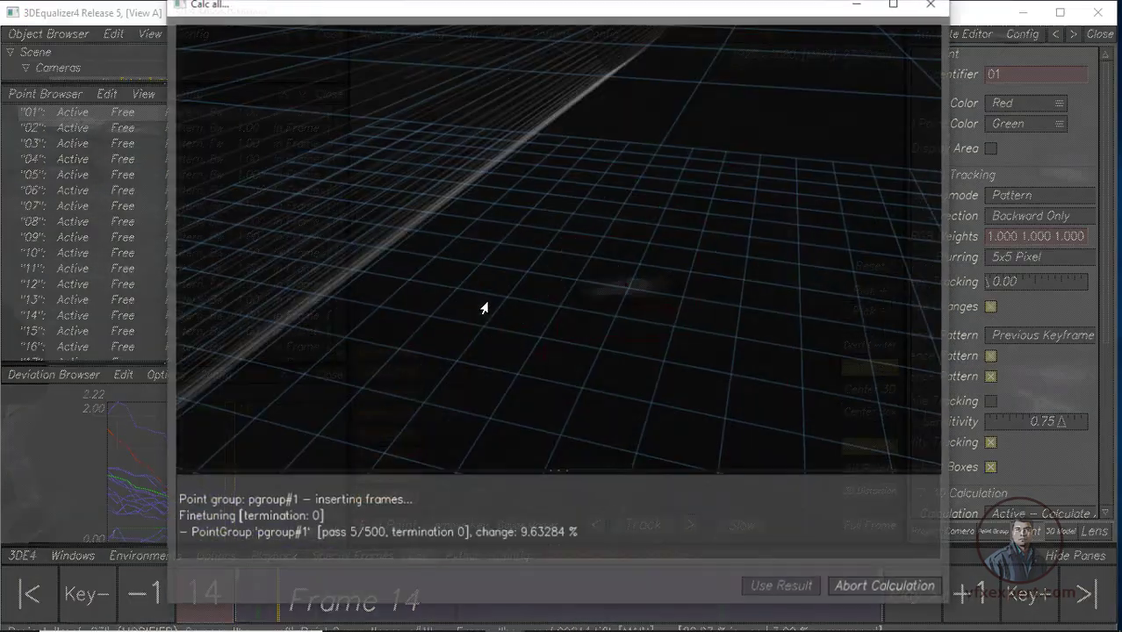
left_click(767, 589)
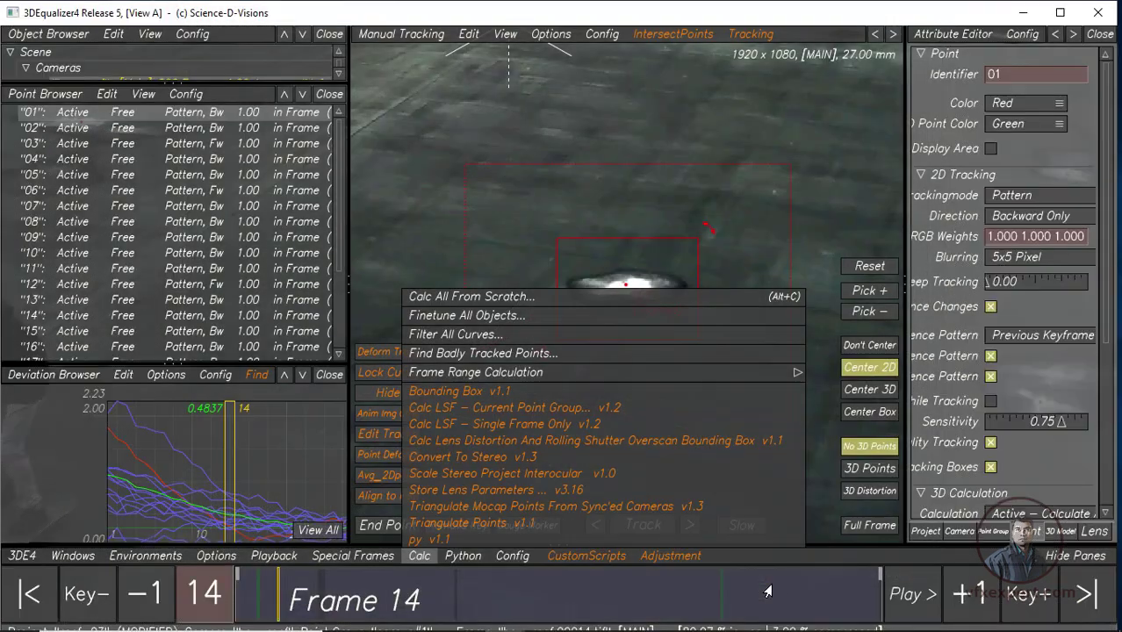
Fit the deviation graph to all frames and delete point 01
left_click(318, 532)
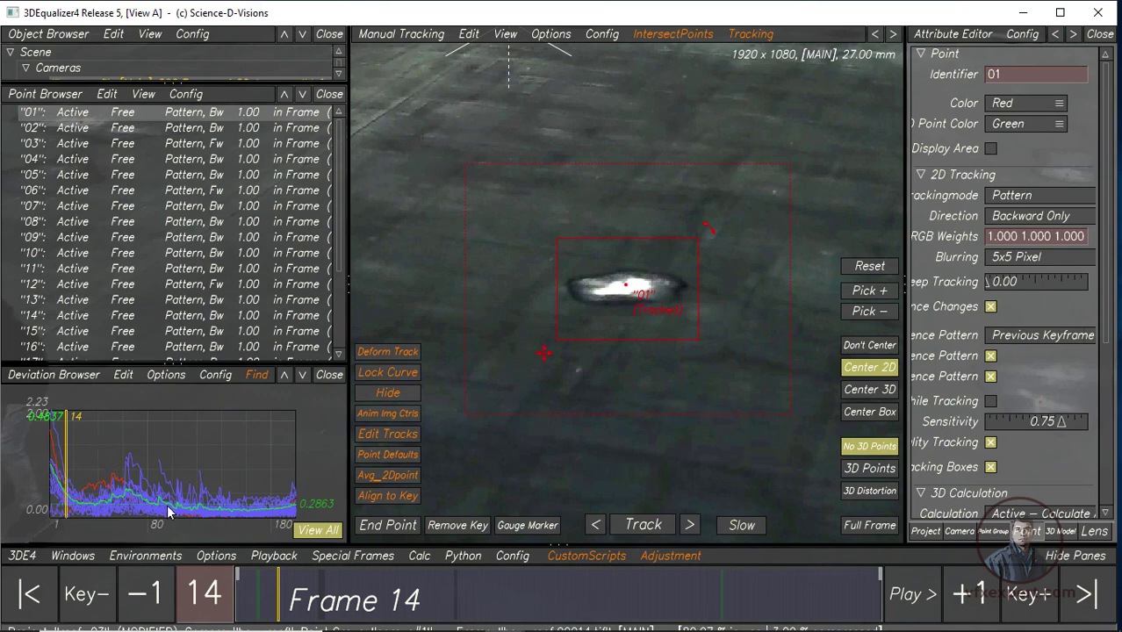
scroll(203, 451, "up", 5)
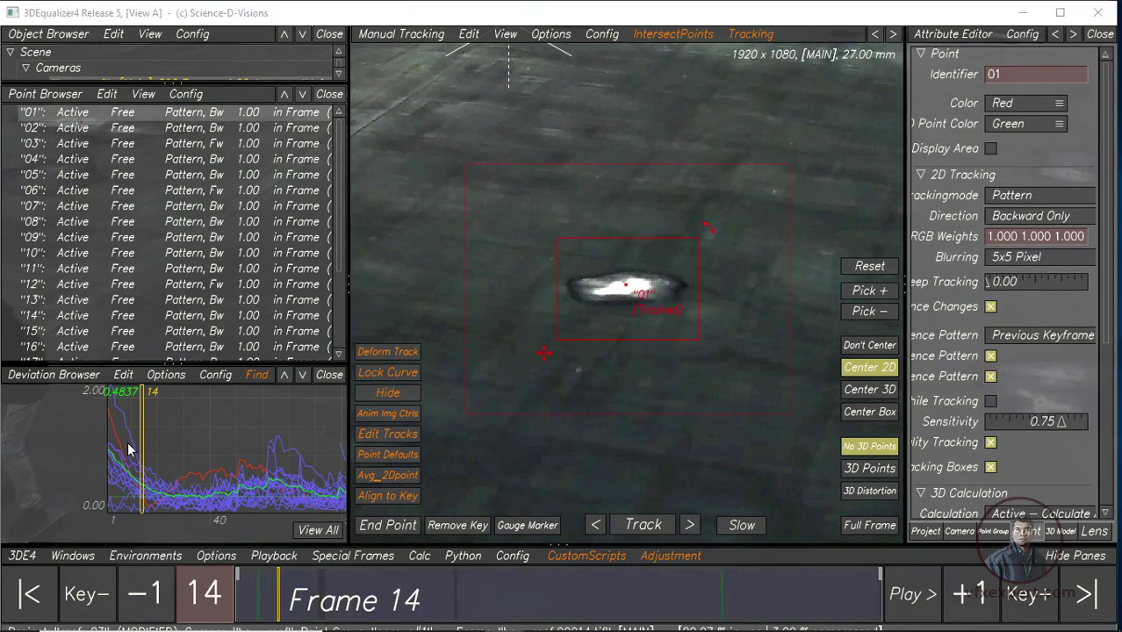
key("Delete")
Confirm deleting point 01, then delete point 02 via its spiking curve
left_click(545, 383)
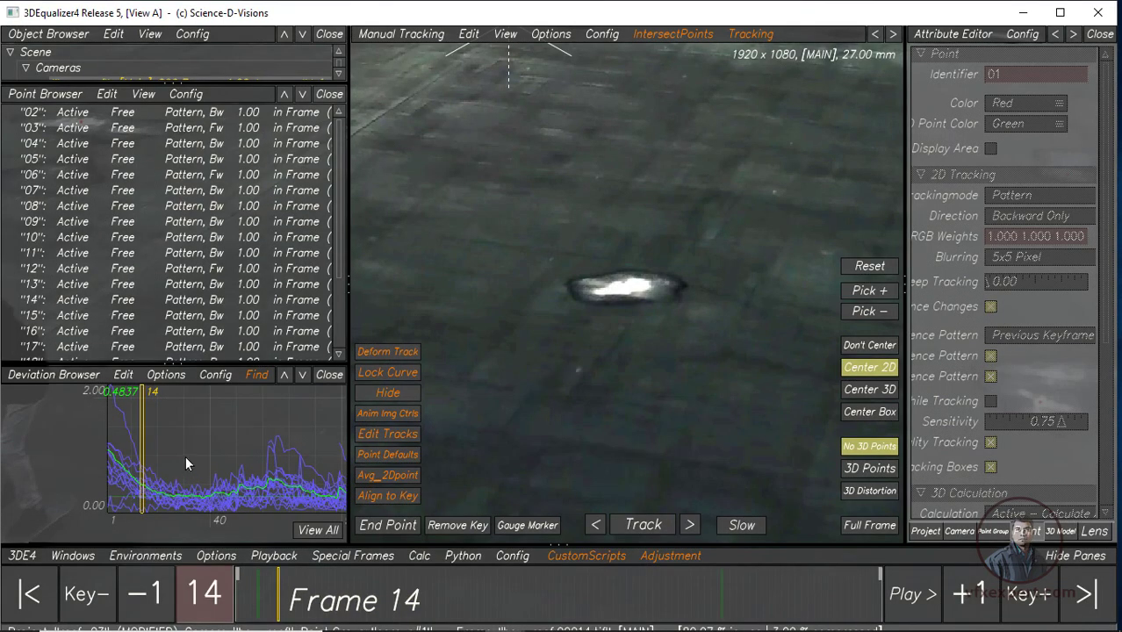
left_click(117, 428)
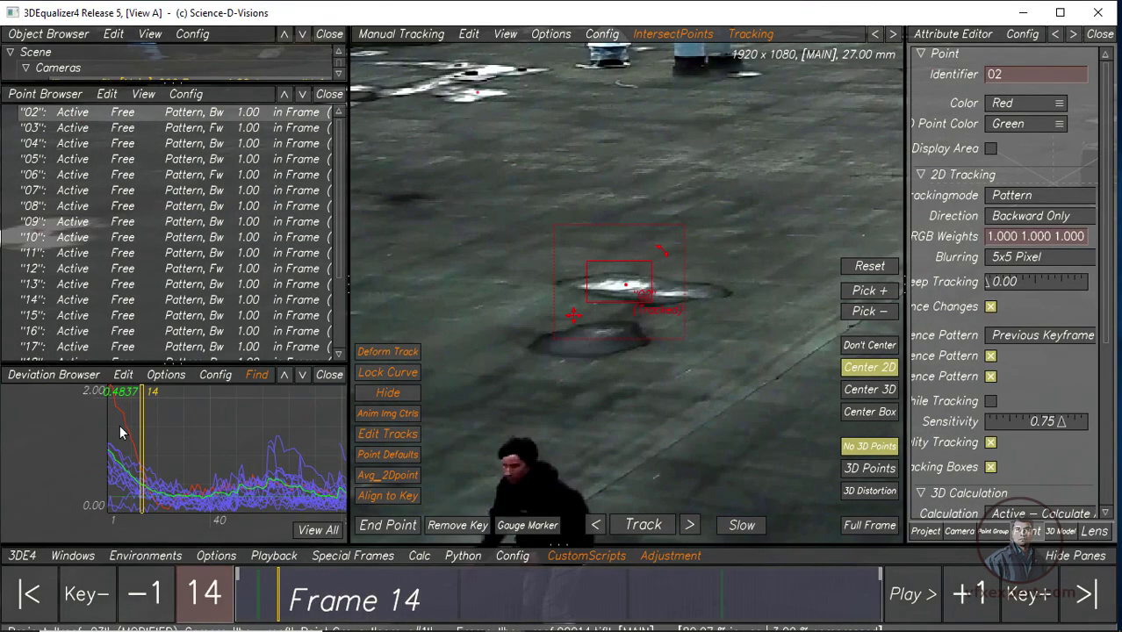
key("Delete")
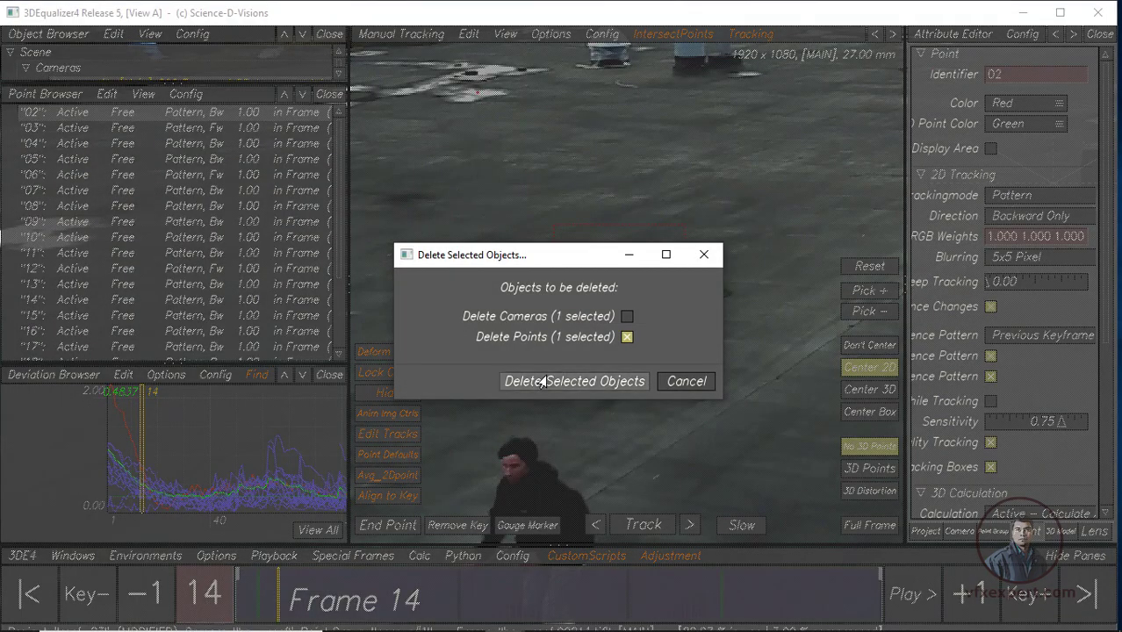
left_click(510, 377)
Recalculate the camera from scratch again and apply the new solve
scroll(547, 419, "down", 5)
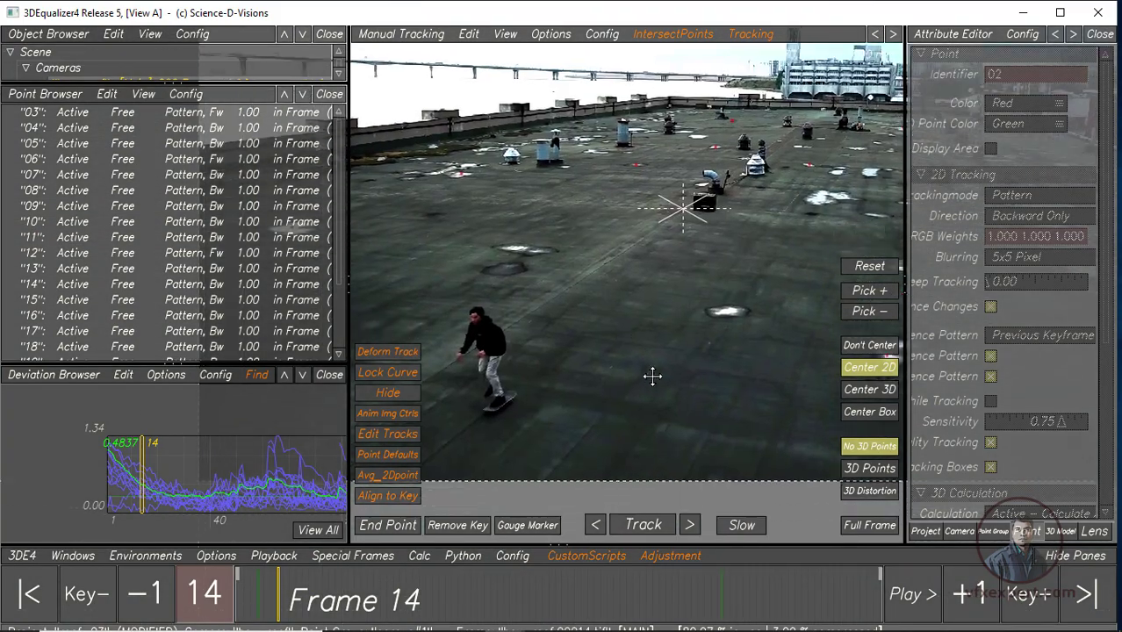
left_click(420, 559)
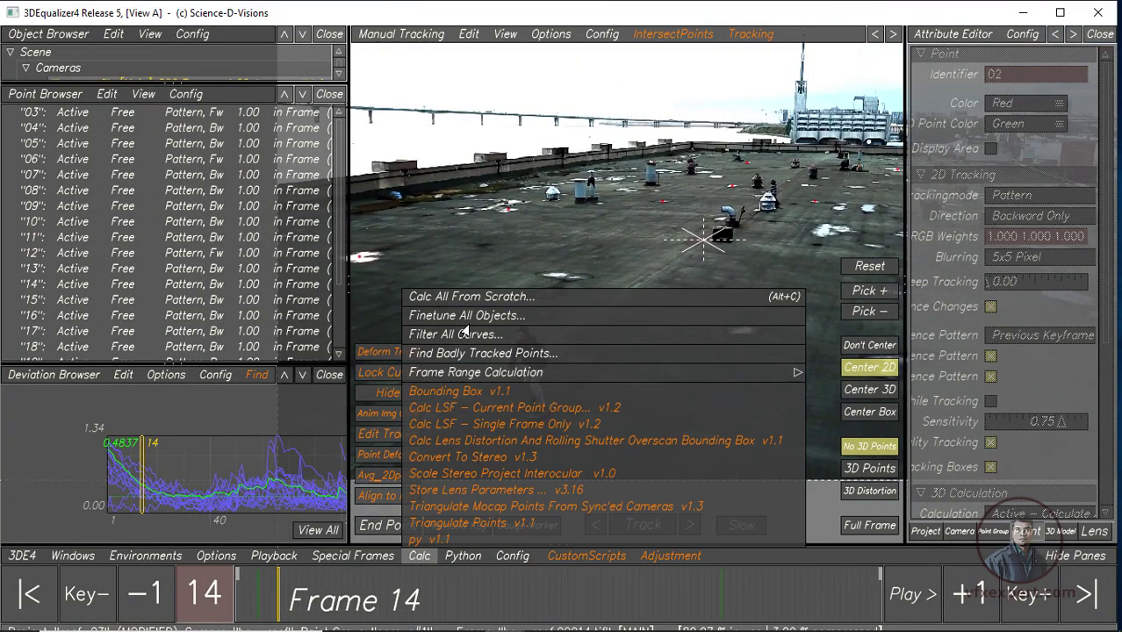
left_click(466, 298)
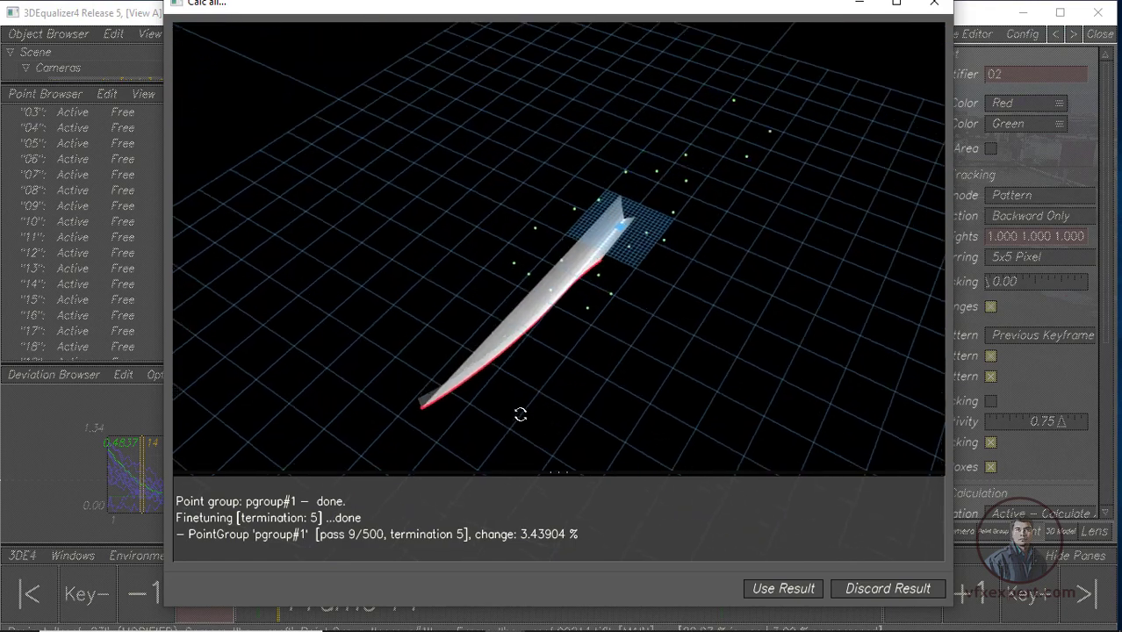
left_click(774, 592)
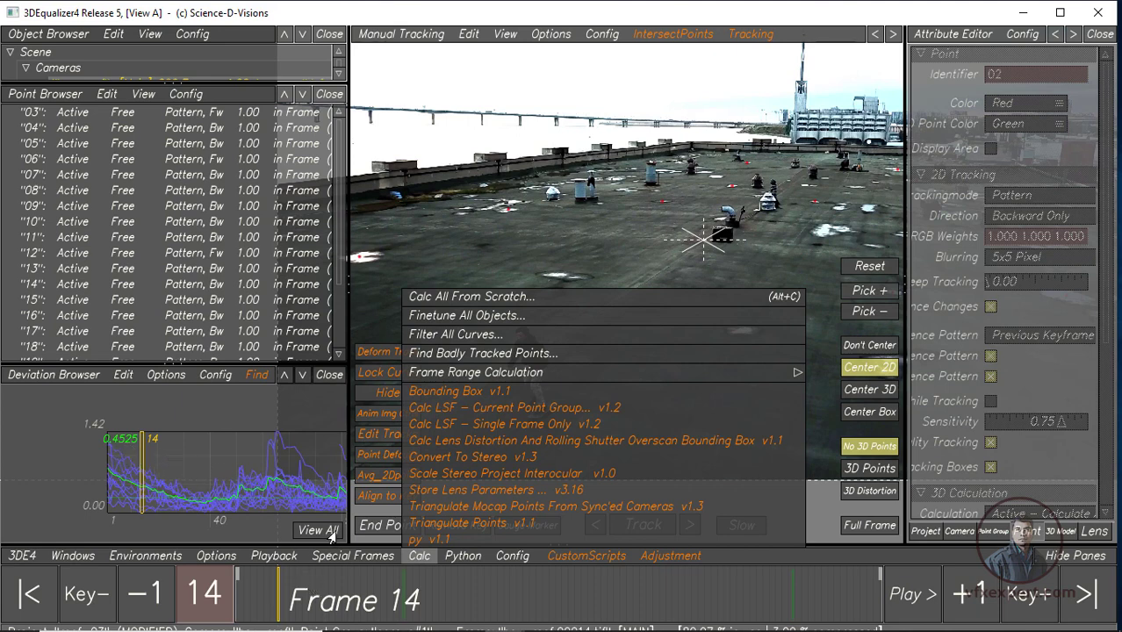
Fit all frames into the deviation graph, review the shot's tracks, and save the project
left_click_drag(343, 494, 332, 494)
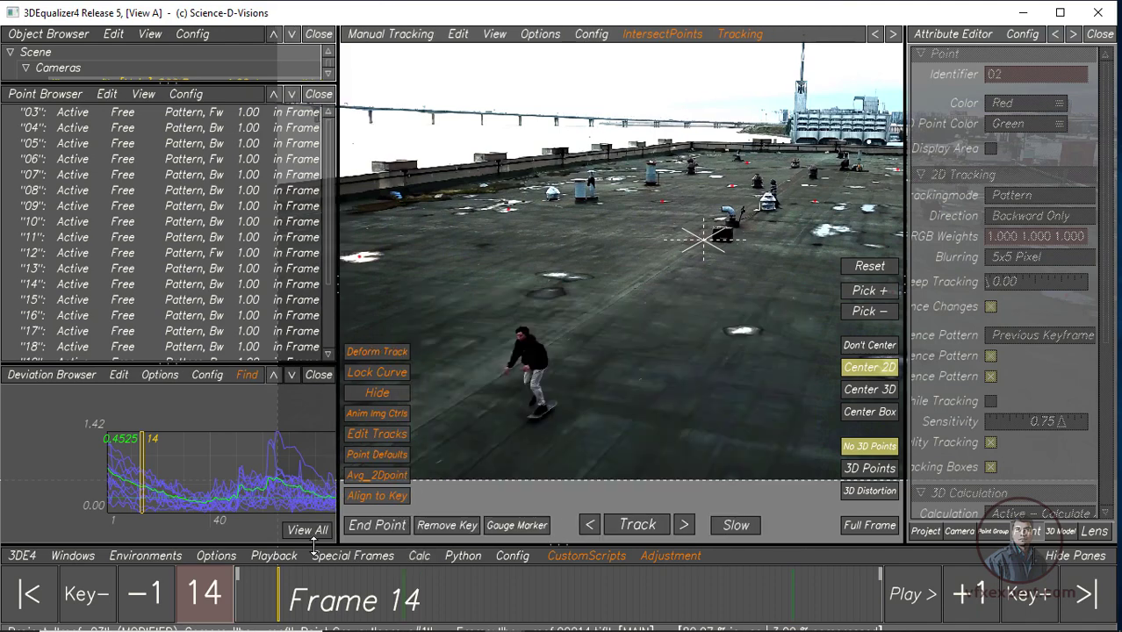
left_click(307, 531)
mouse_move(247, 598)
left_mouse_down()
mouse_move(586, 599)
mouse_move(261, 601)
mouse_move(507, 600)
left_mouse_up()
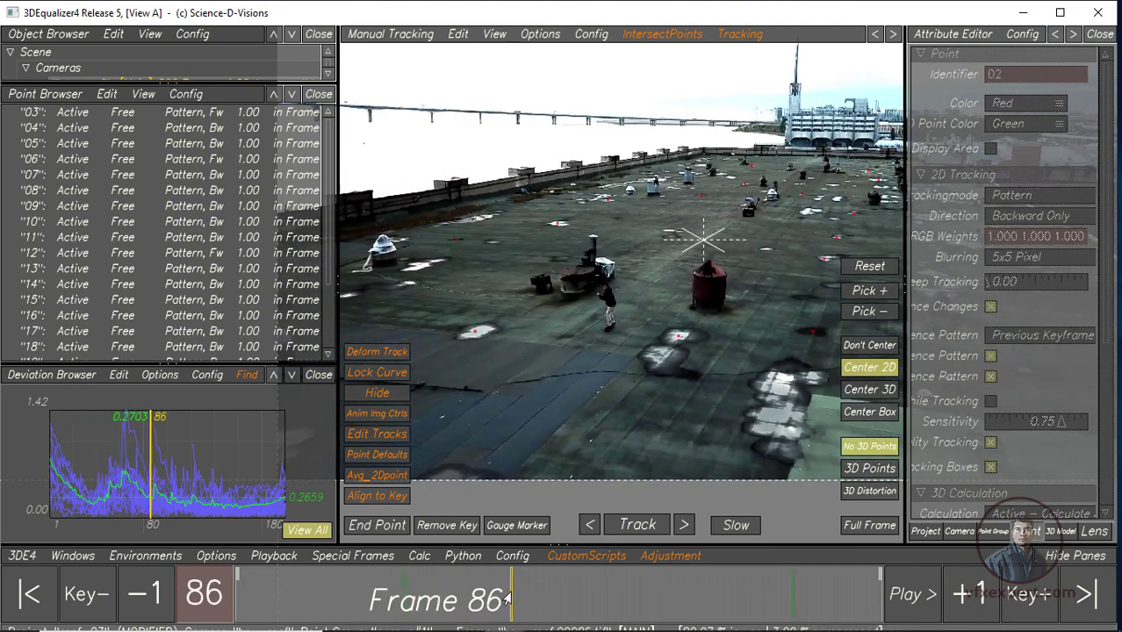
scroll(617, 338, "down", 2)
key("ctrl+s")
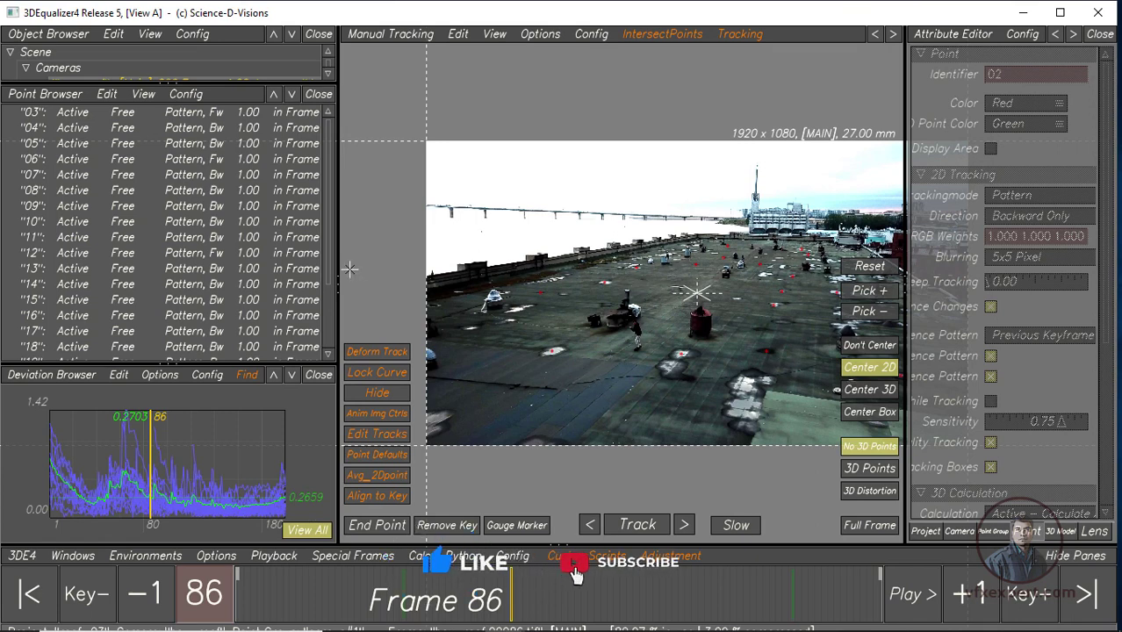
Show the full plate in the viewport and zoom the deviation graph into frames 45–70
left_click_drag(335, 270, 271, 270)
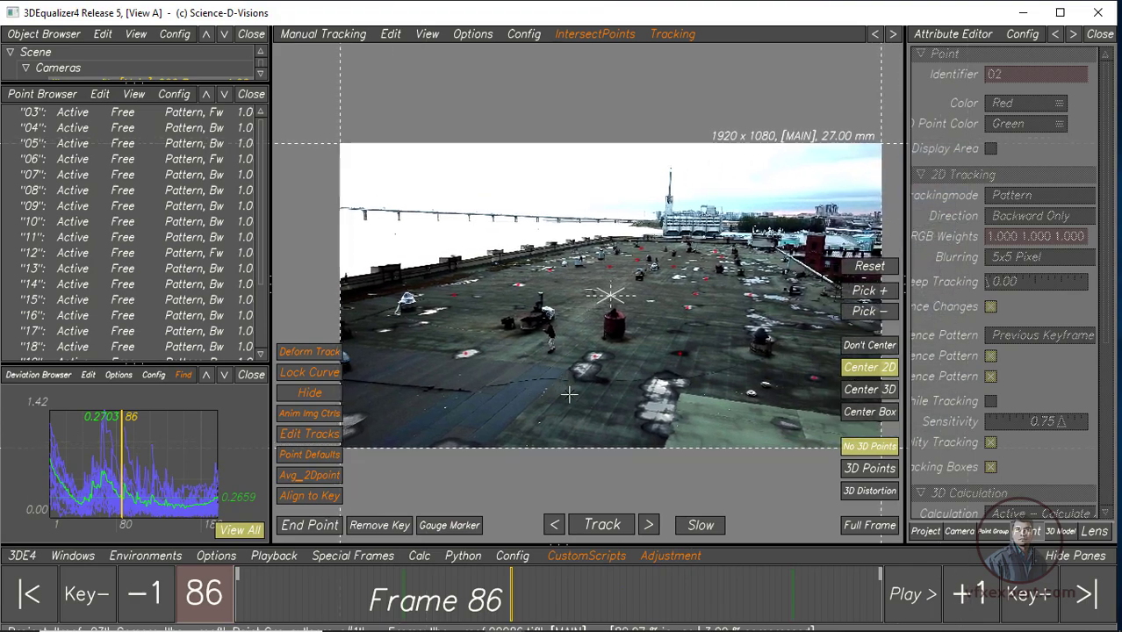
left_click(870, 525)
mouse_move(308, 599)
left_mouse_down()
mouse_move(288, 600)
mouse_move(646, 577)
mouse_move(440, 580)
left_mouse_up()
left_click_drag(270, 462, 455, 462)
mouse_move(221, 481)
middle_mouse_down()
mouse_move(307, 466)
mouse_move(400, 479)
mouse_move(254, 467)
mouse_move(273, 457)
middle_mouse_up()
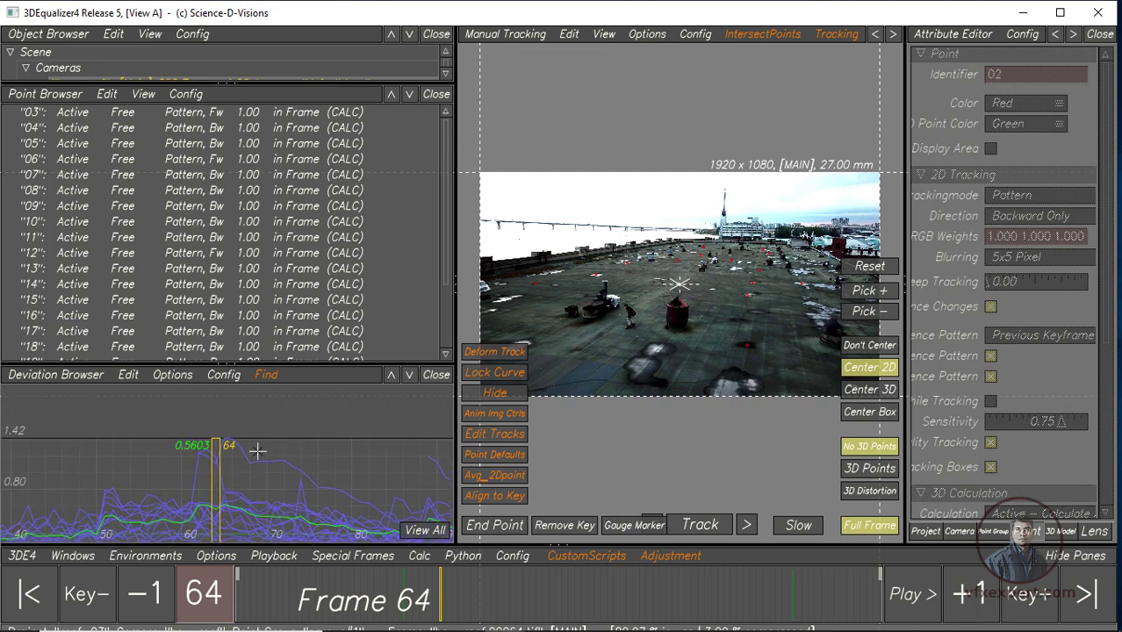
Delete point 20, the spiking high-error curve in the Deviation Browser
left_click_drag(261, 441, 242, 475)
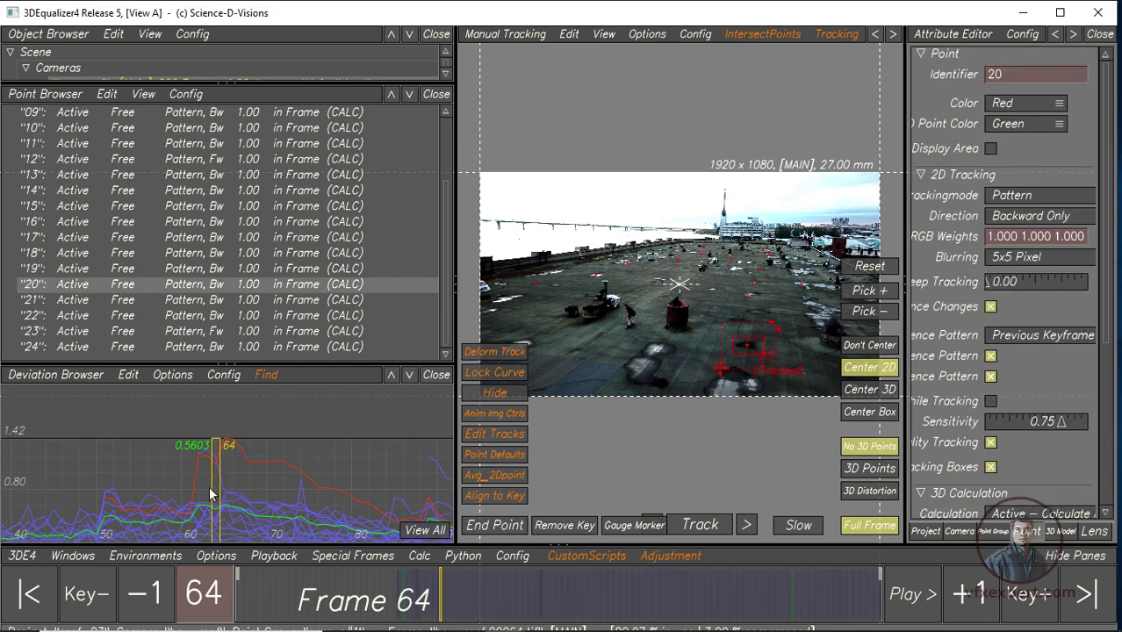
key("Delete")
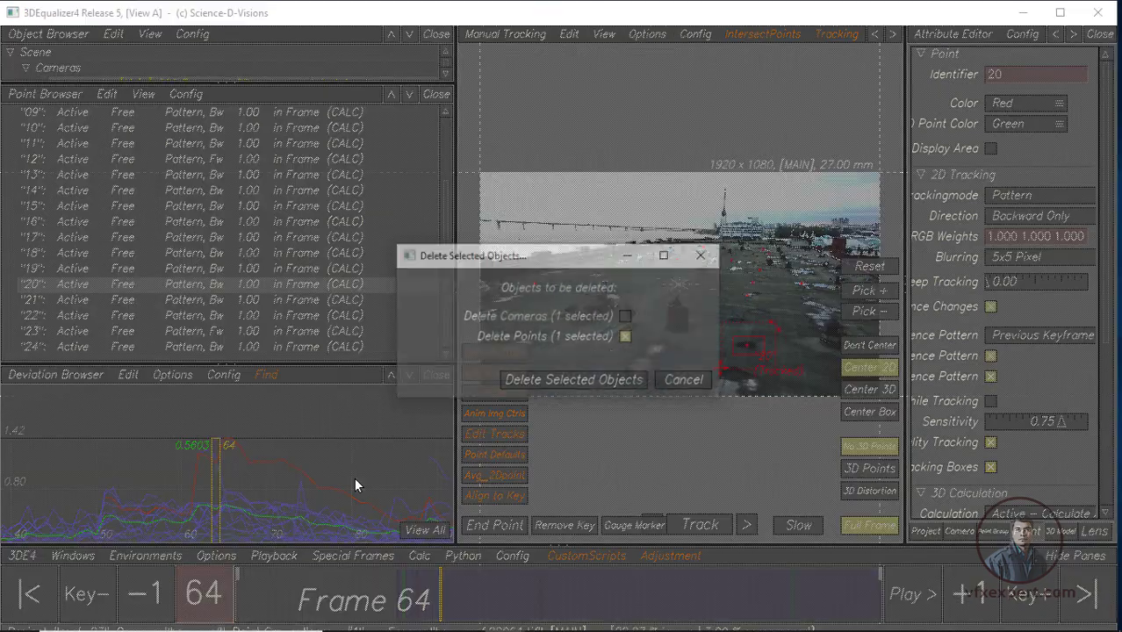
left_click(549, 379)
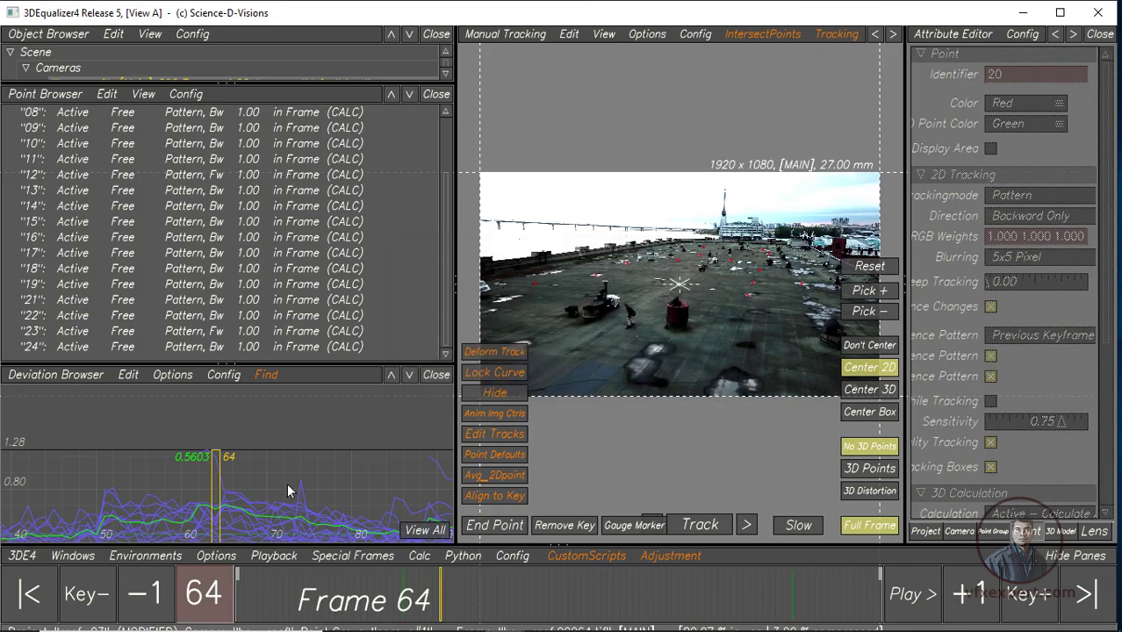
Select point 19 and move to around frame 72 to inspect its track
scroll(289, 490, "up", 2)
scroll(289, 490, "up", 3)
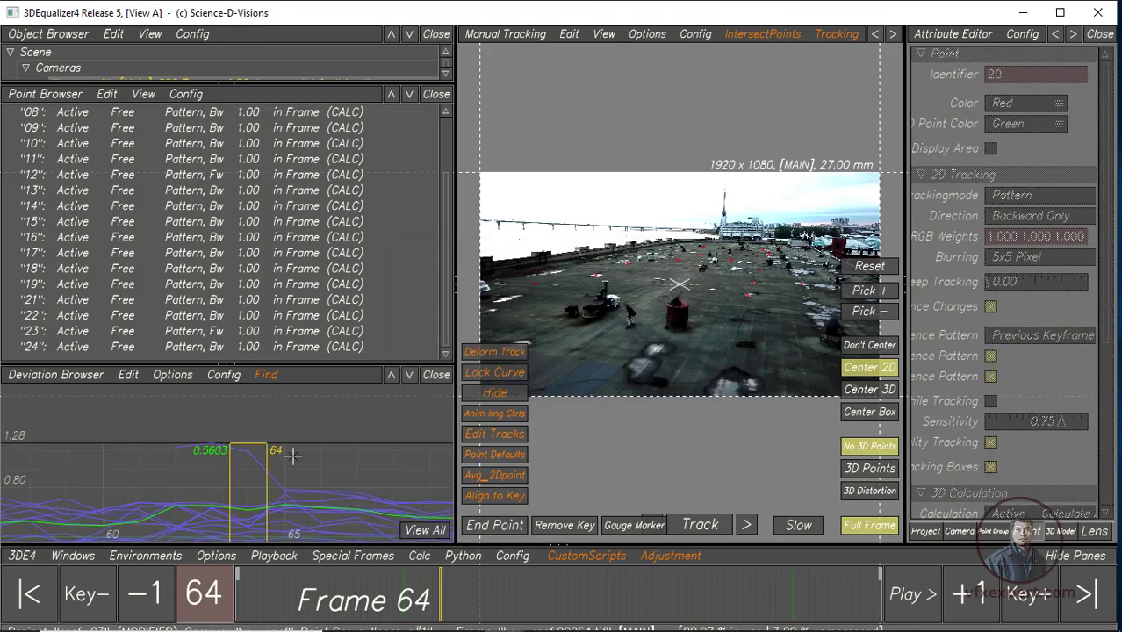
left_click(226, 442)
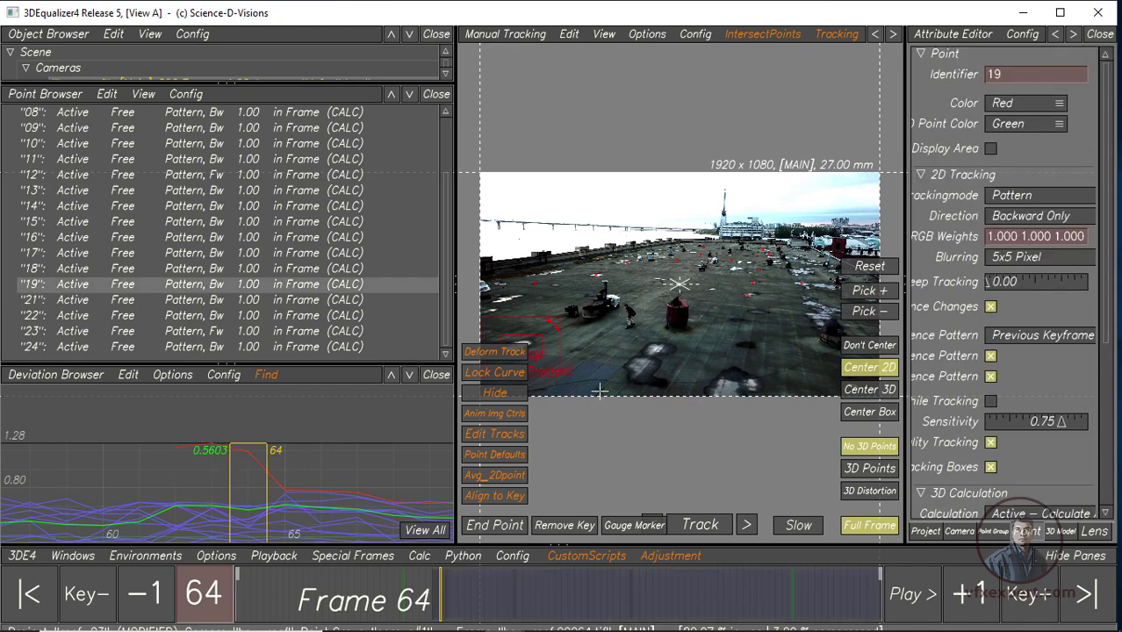
middle_click_drag(600, 390, 688, 372)
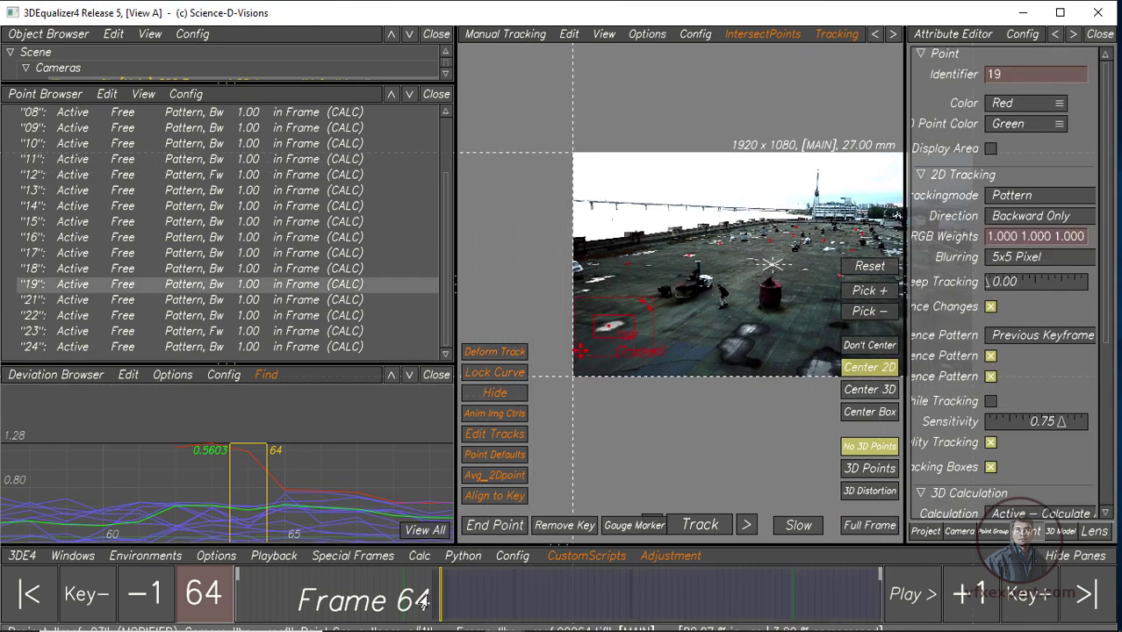
left_click_drag(425, 601, 465, 602)
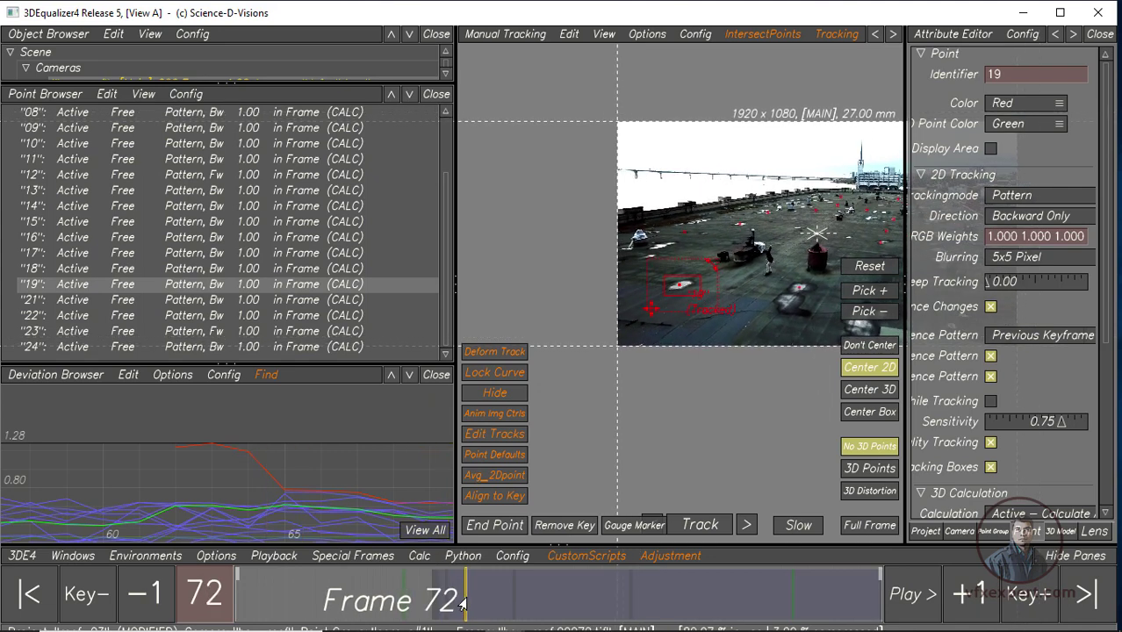
End point 19's track at frame 72 and show the full frame in a wider viewport
left_click(483, 532)
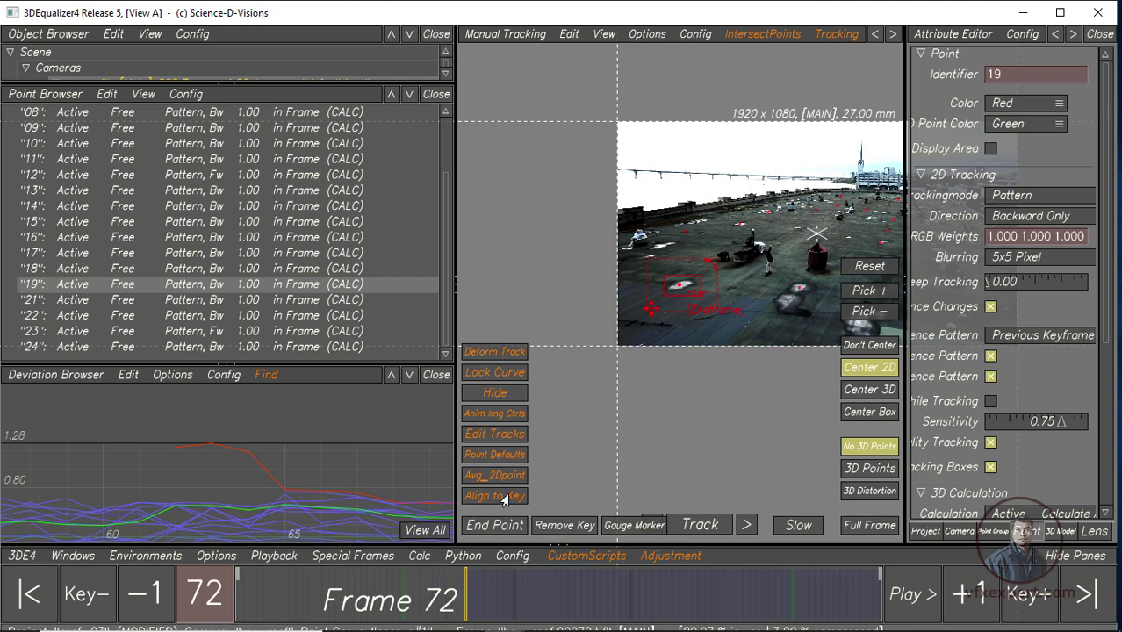
left_click(871, 531)
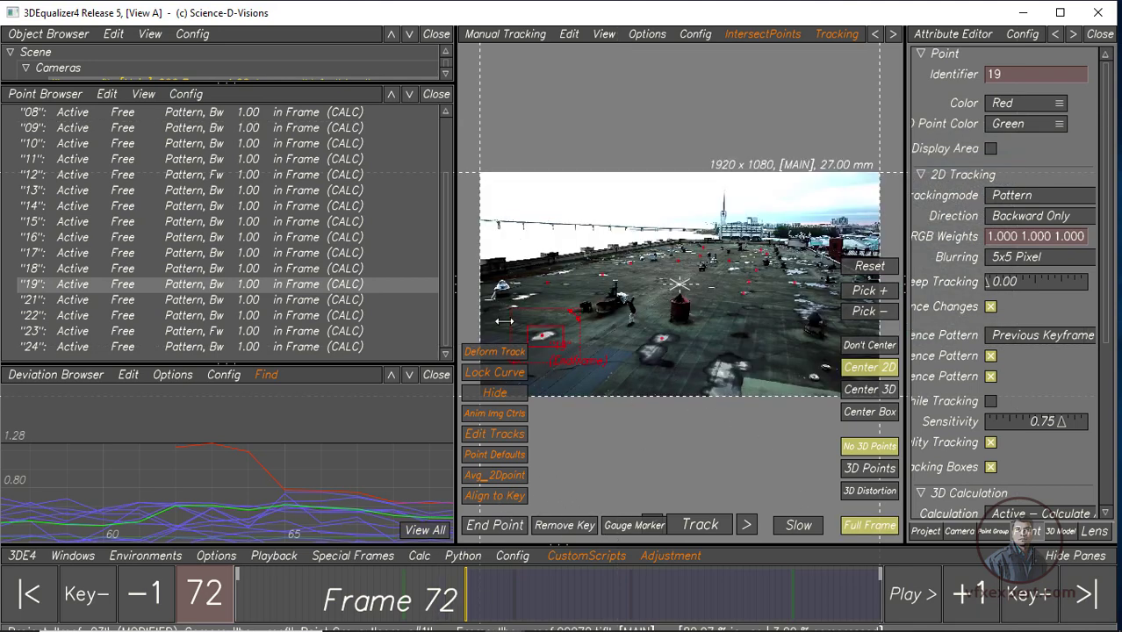
left_click_drag(459, 310, 357, 309)
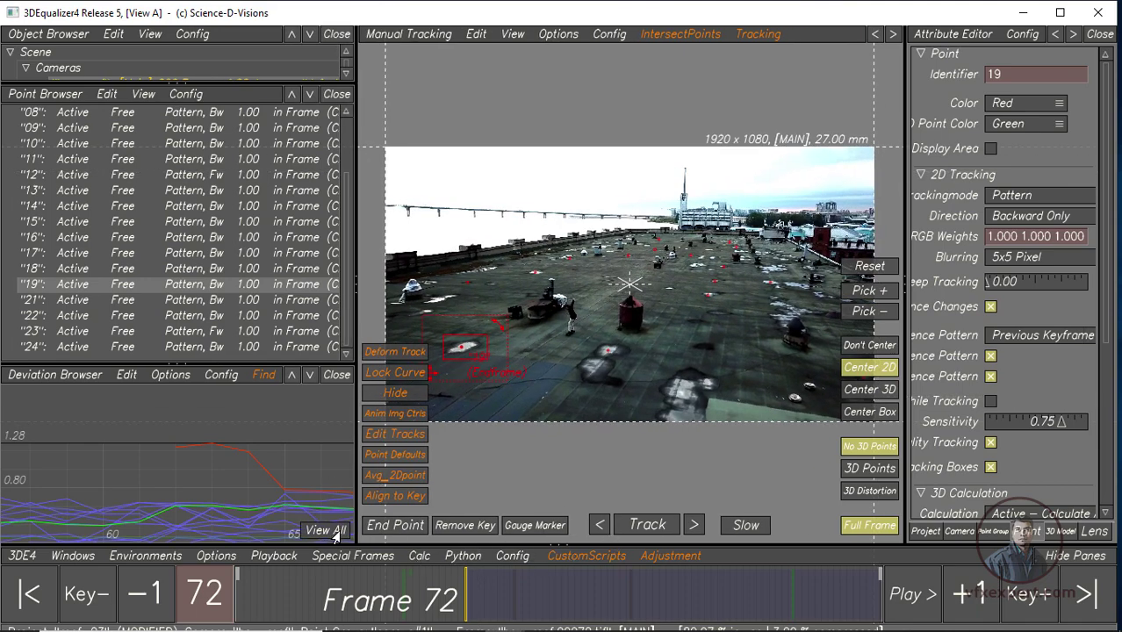
left_click_drag(353, 505, 209, 505)
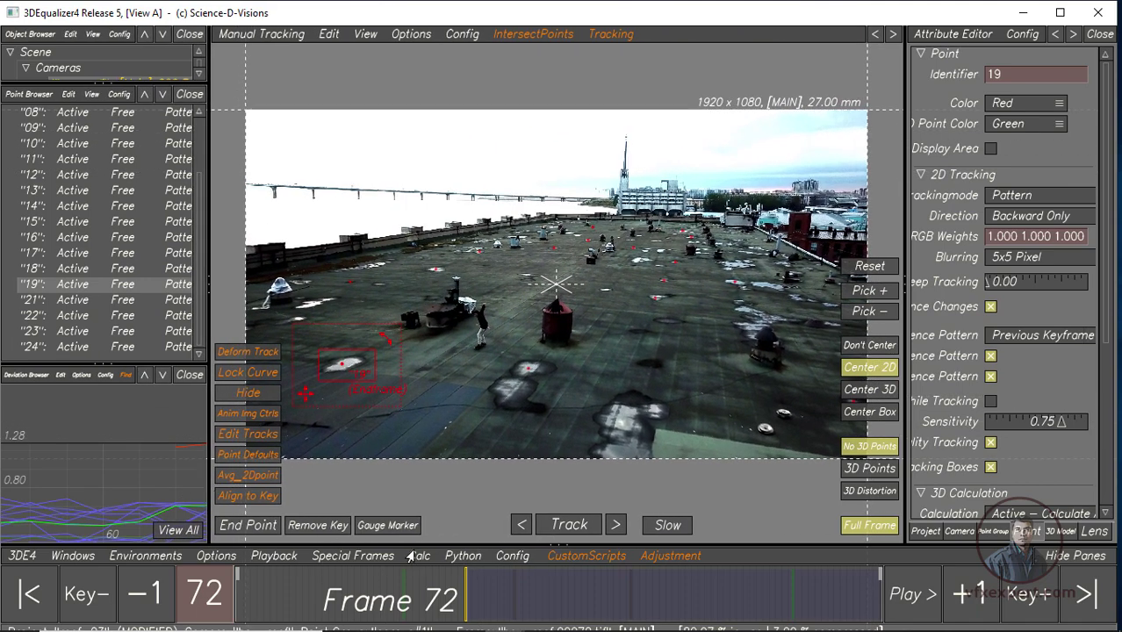
Recalculate the camera with Calc All From Scratch, fit all frames, and save the project
left_click(418, 556)
left_click(431, 296)
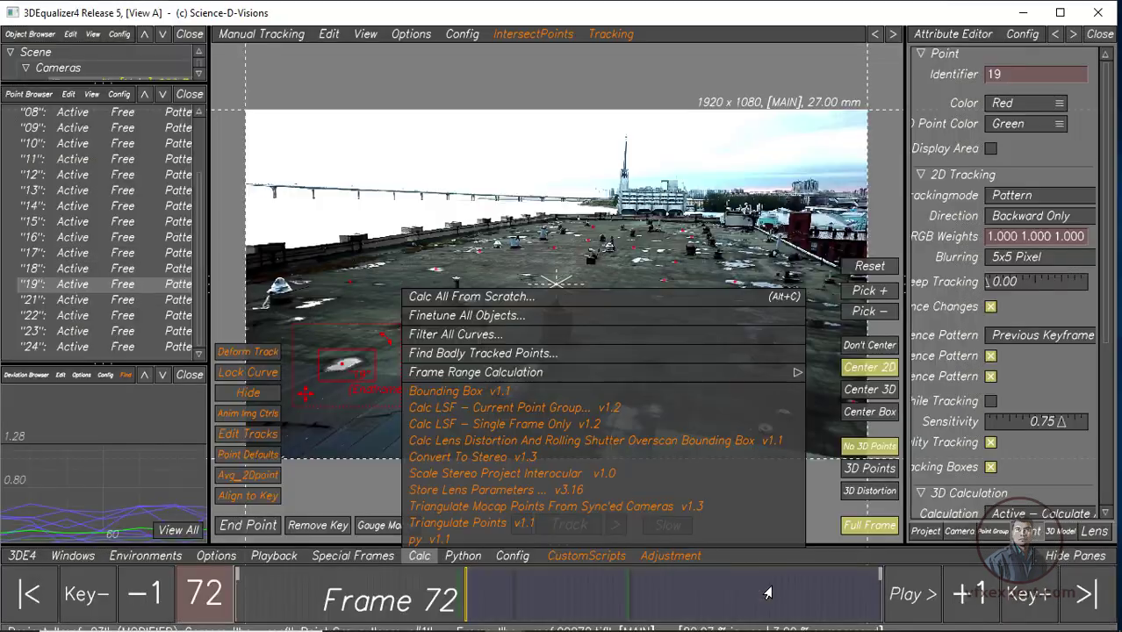
left_click(176, 530)
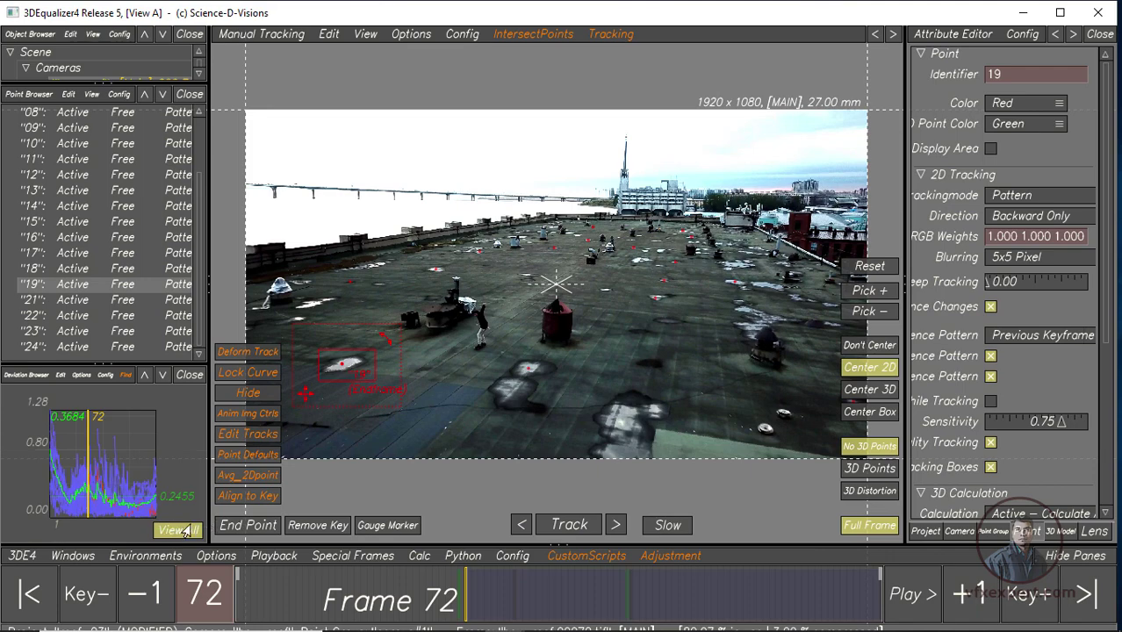
mouse_move(413, 598)
left_mouse_down()
mouse_move(224, 600)
mouse_move(533, 582)
mouse_move(522, 587)
mouse_move(637, 588)
mouse_move(538, 594)
left_mouse_up()
key("ctrl+s")
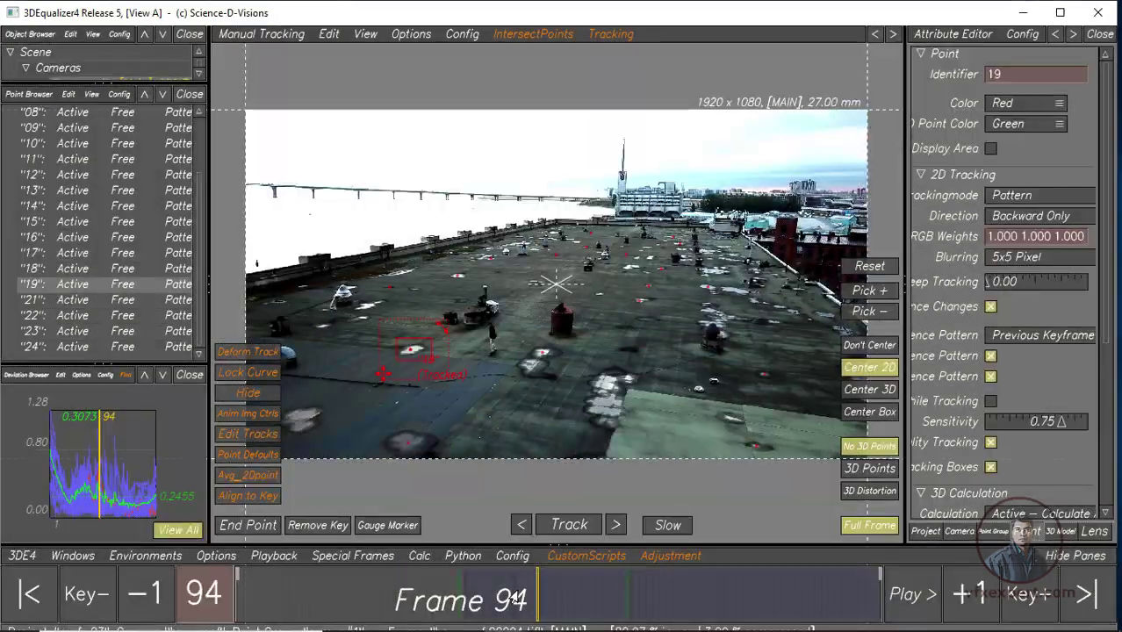
key("ctrl+s")
Save a new project version, renaming roof_03.3de to roof_04.3de
left_click(18, 556)
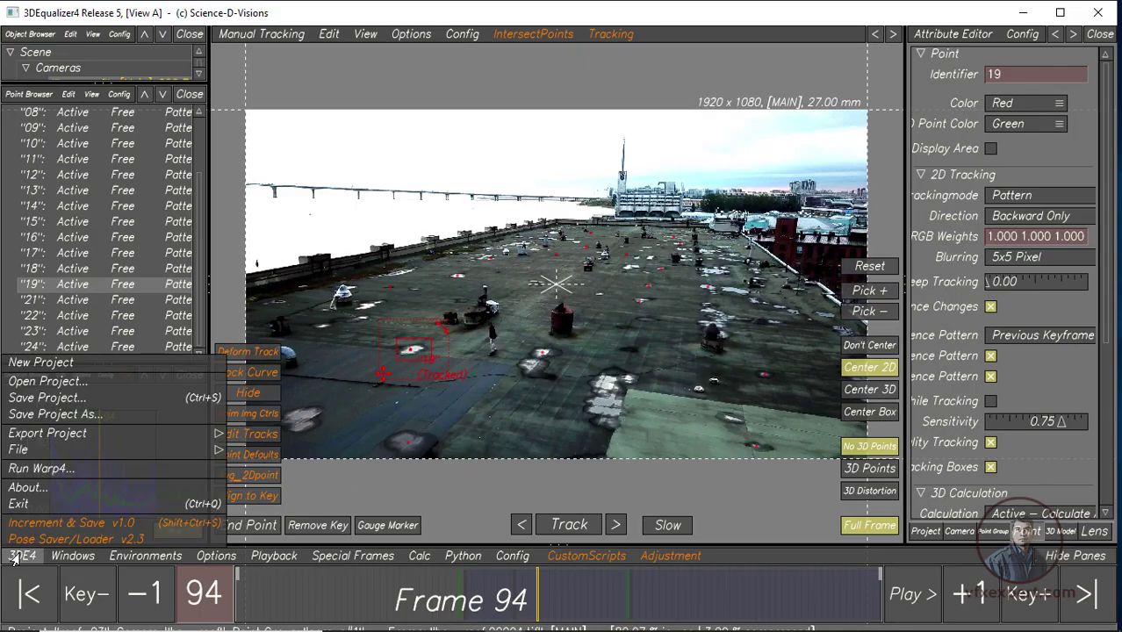
left_click(88, 420)
left_click(498, 124)
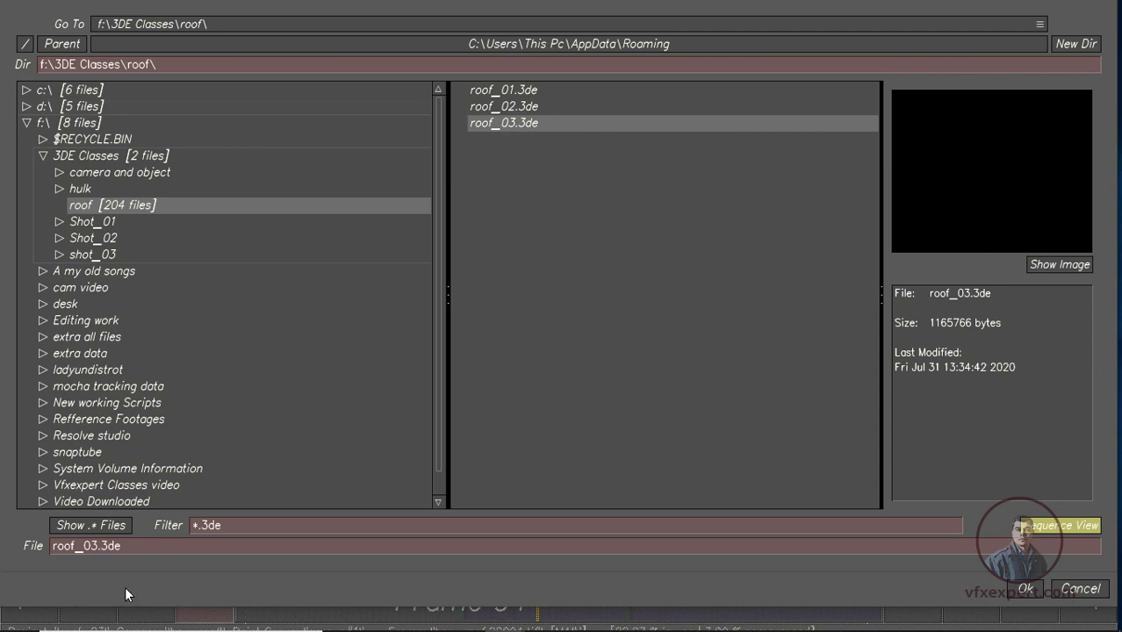
left_click(96, 547)
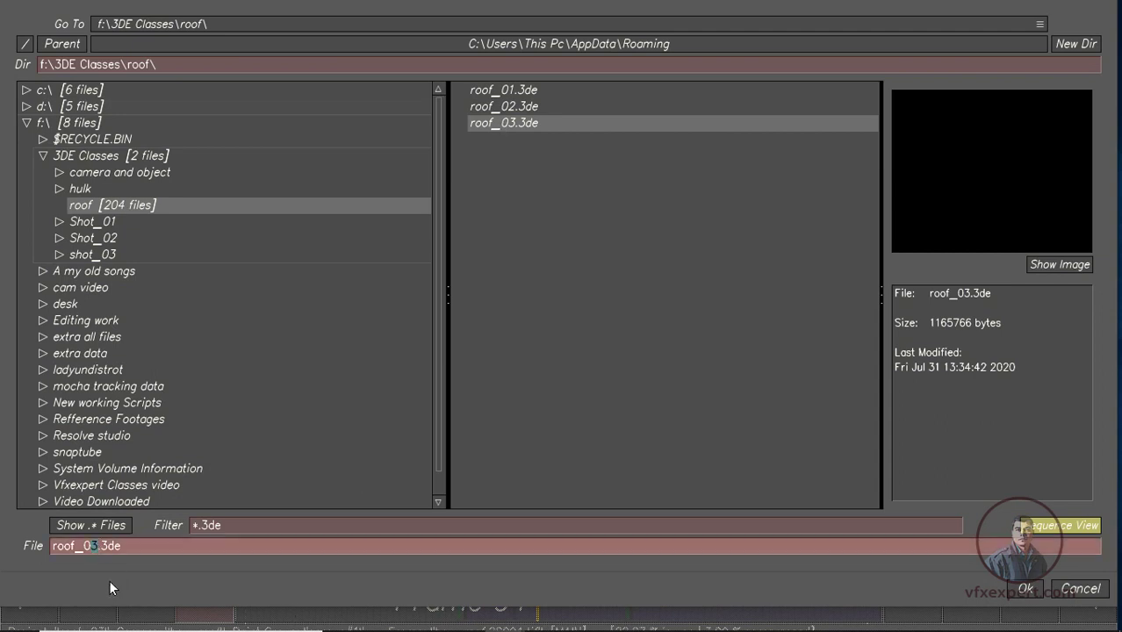
type("4")
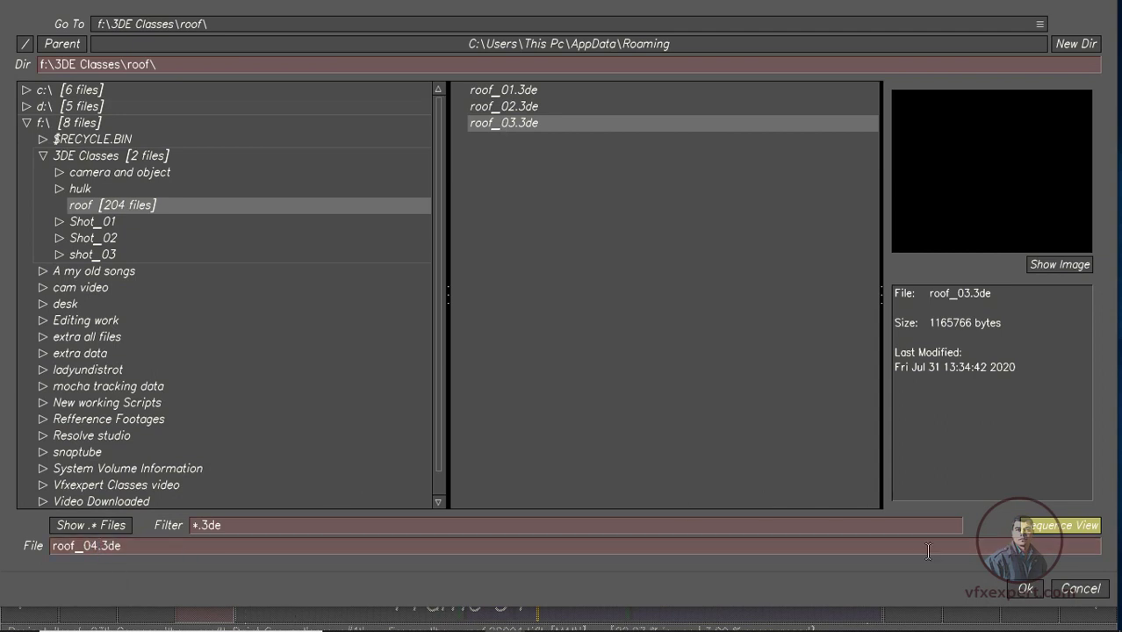
left_click(1011, 595)
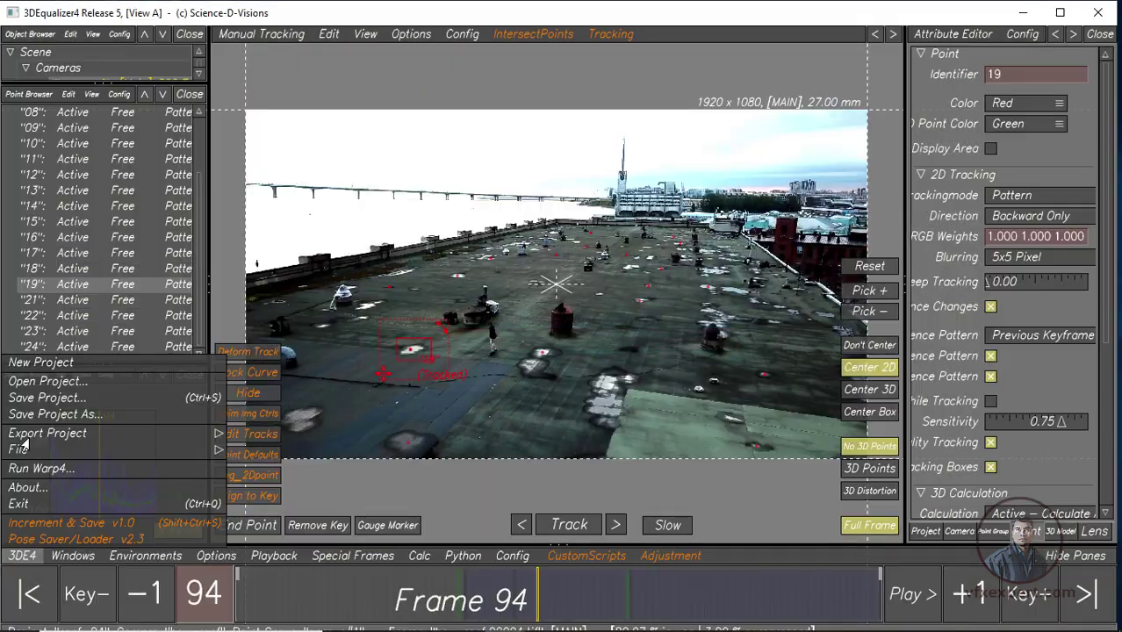
left_click(17, 560)
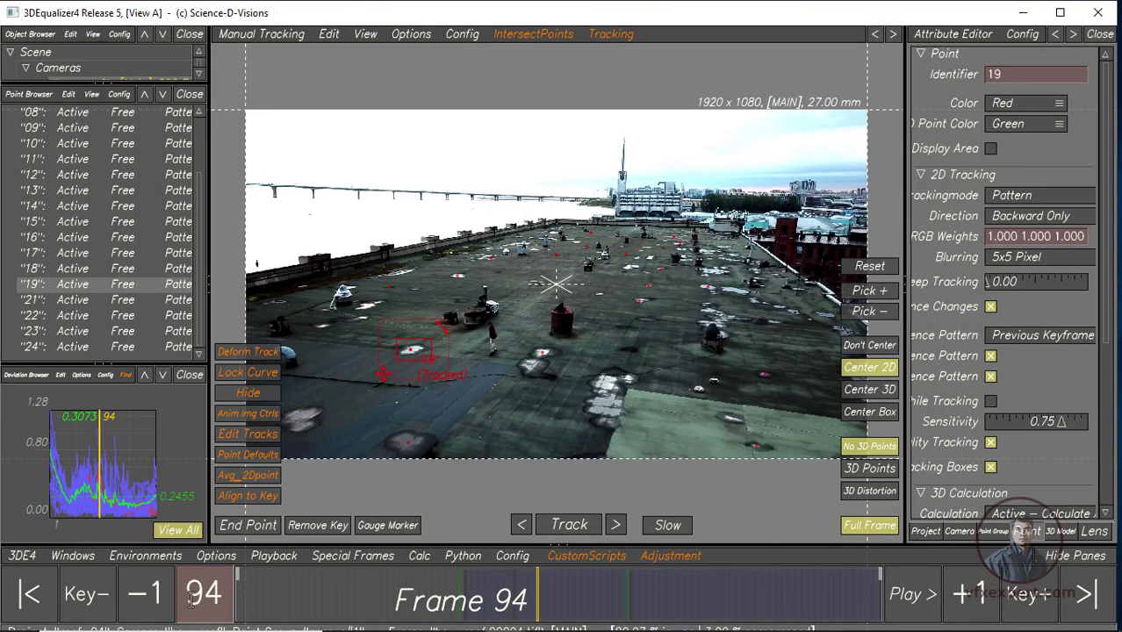
Return to frame 1 and zoom the deviation graph into frames 1–35 to inspect point 12
mouse_move(190, 602)
left_mouse_down()
mouse_move(276, 610)
mouse_move(226, 609)
left_mouse_up()
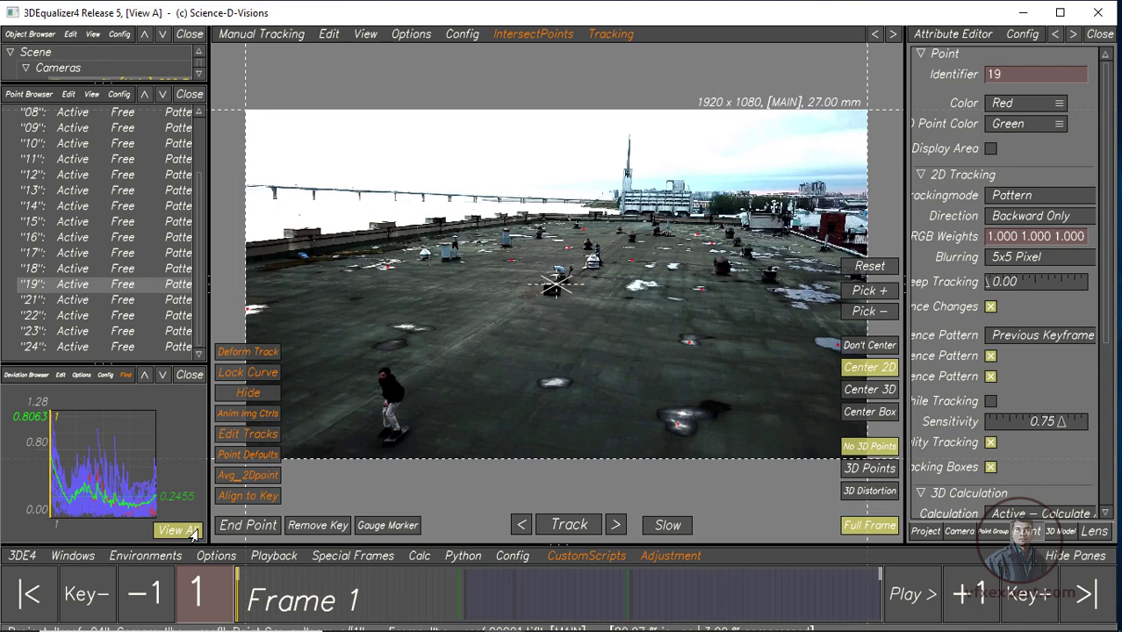
mouse_move(208, 481)
left_mouse_down()
mouse_move(514, 483)
mouse_move(404, 485)
left_mouse_up()
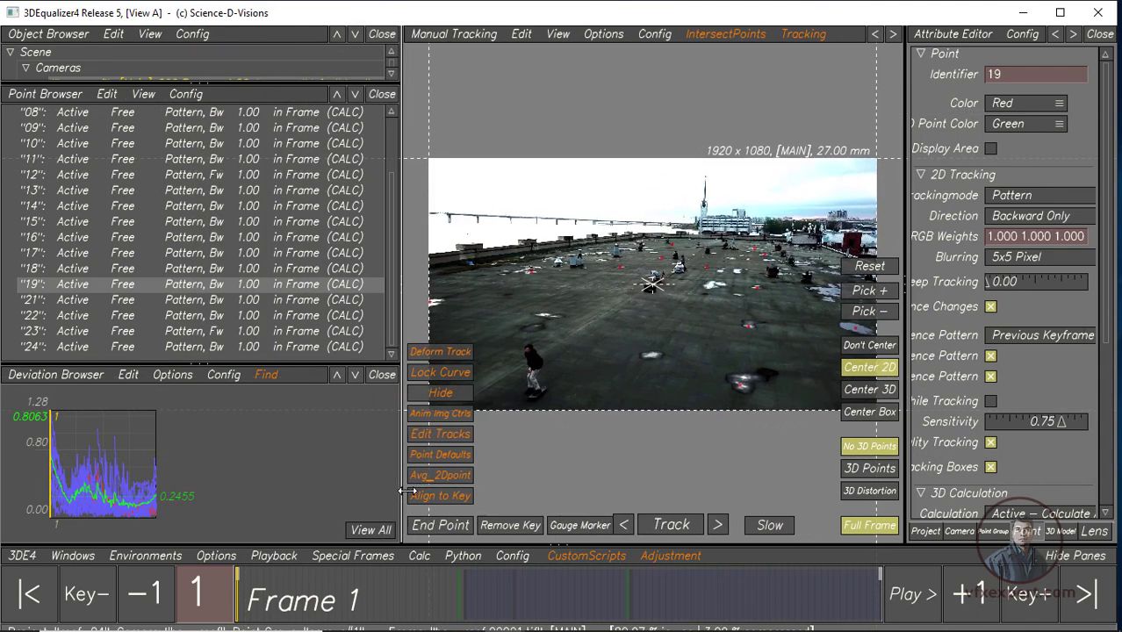
middle_click_drag(135, 477, 208, 473, "ctrl")
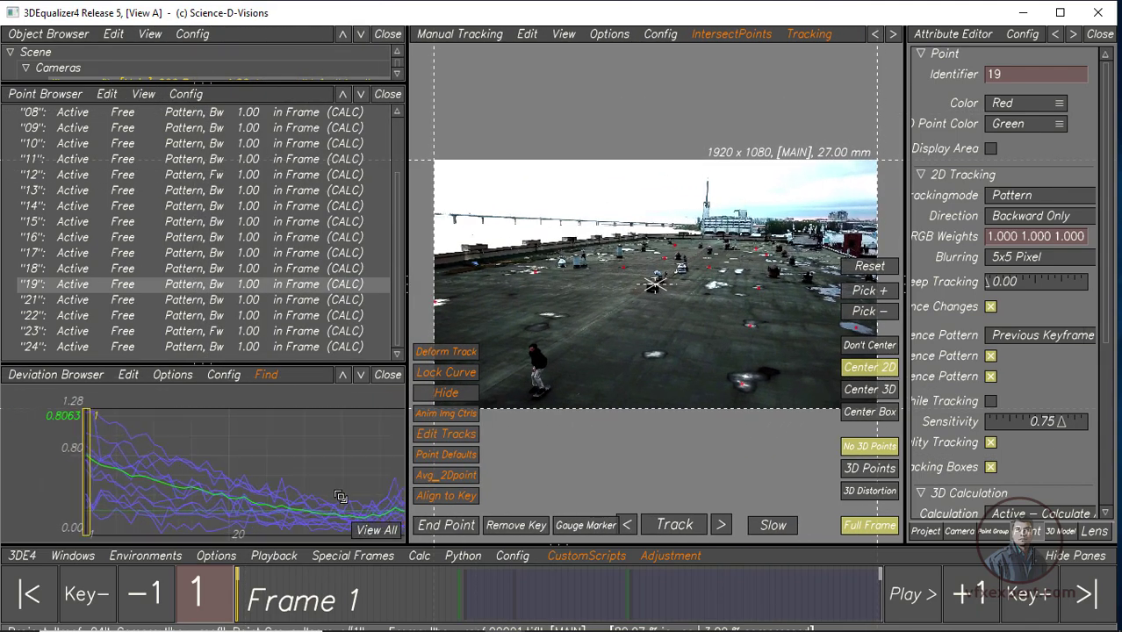
left_click(105, 427)
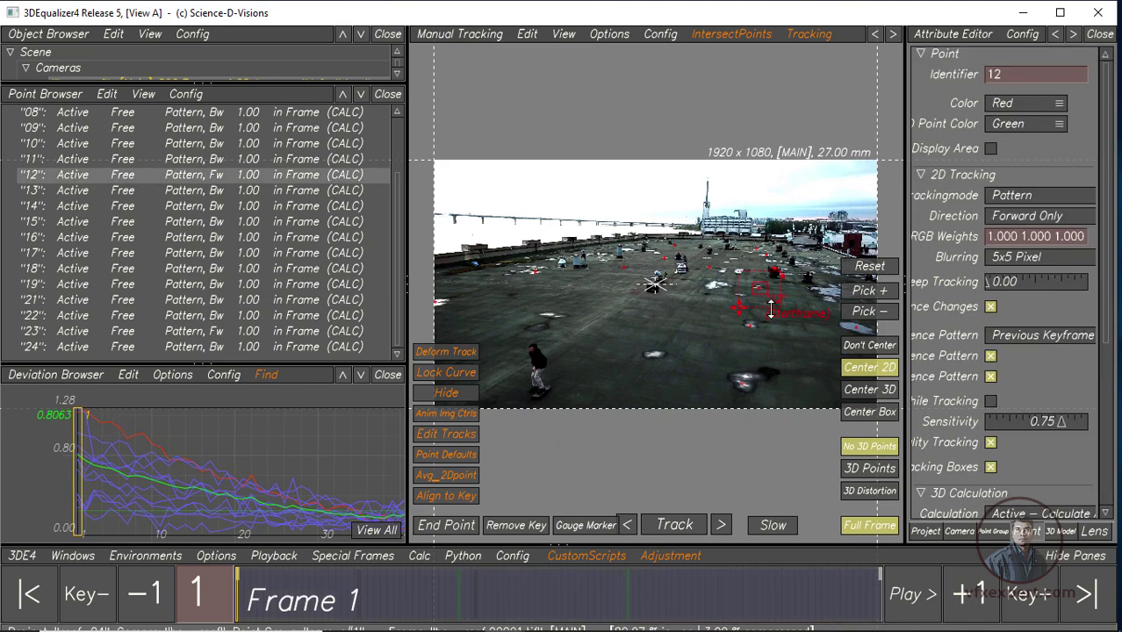
Enlarge the footage, step through the first frames, and pan the plate to show more roof
left_click_drag(407, 301, 176, 301)
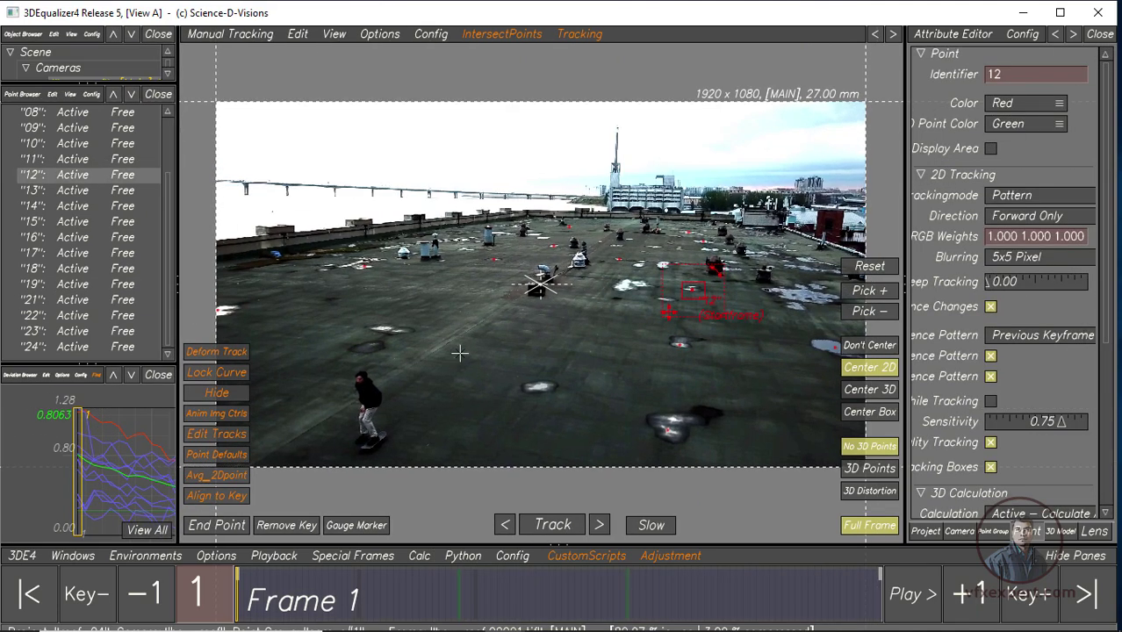
scroll(629, 466, "up", 2)
scroll(628, 466, "up", 2)
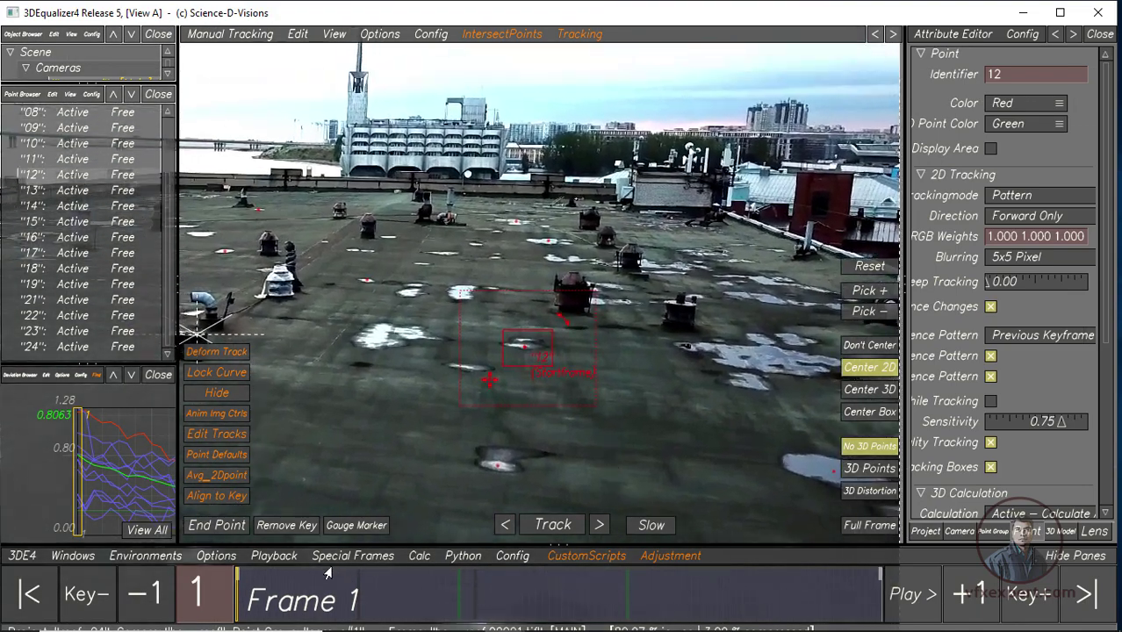
mouse_move(254, 610)
left_mouse_down()
mouse_move(297, 606)
mouse_move(237, 606)
mouse_move(752, 607)
mouse_move(896, 620)
left_mouse_up()
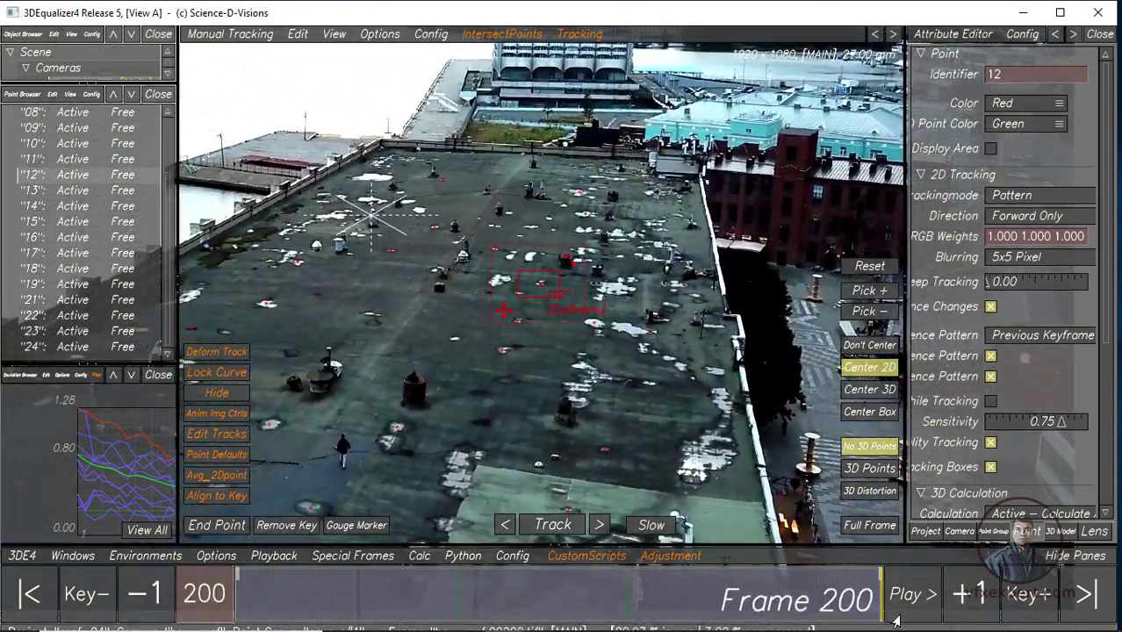
scroll(625, 374, "up", 2)
scroll(625, 374, "up", 2)
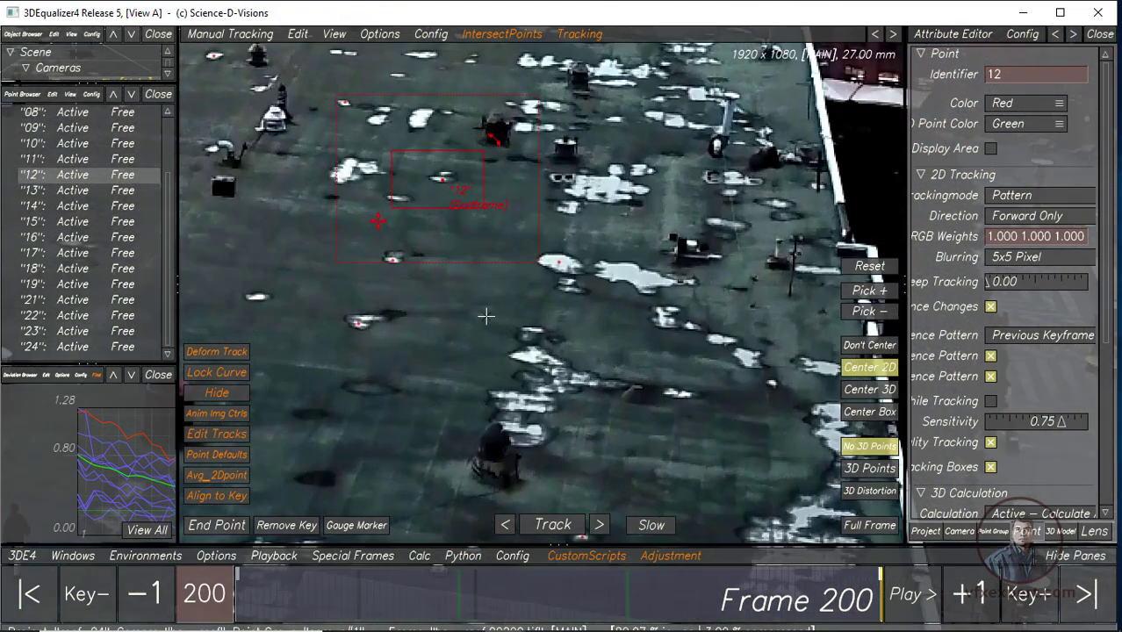
scroll(487, 316, "down", 2)
scroll(574, 396, "down", 1)
scroll(625, 407, "down", 1)
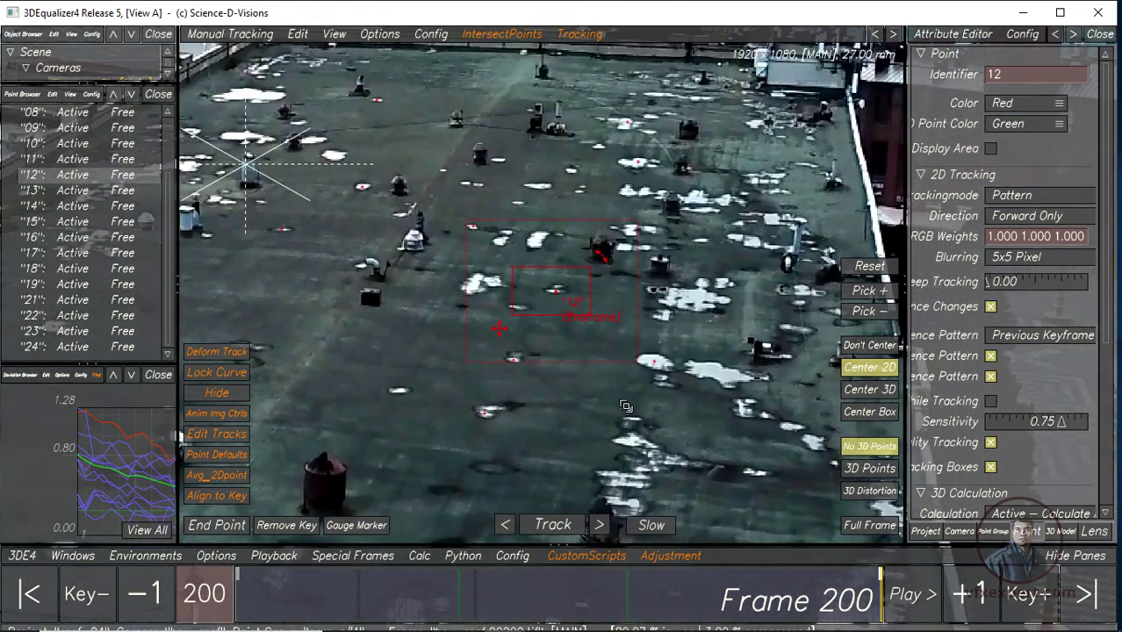
scroll(626, 406, "down", 1)
middle_click_drag(565, 321, 498, 363)
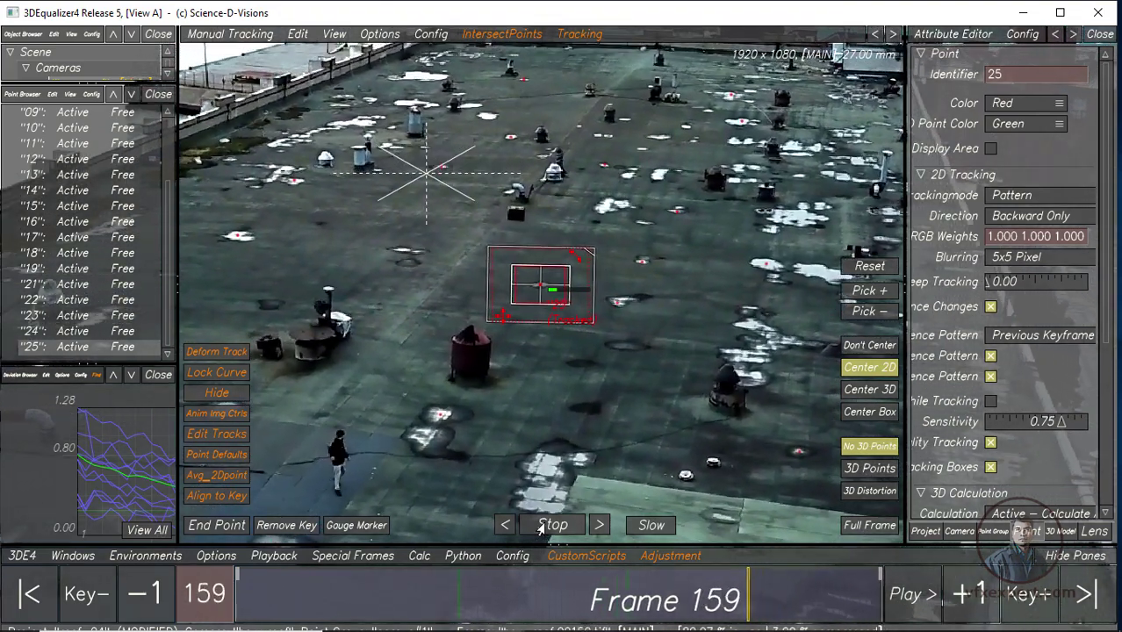
Track point 25 back to frame 1, then place point 26 on the manhole and track it forward
left_click(545, 525)
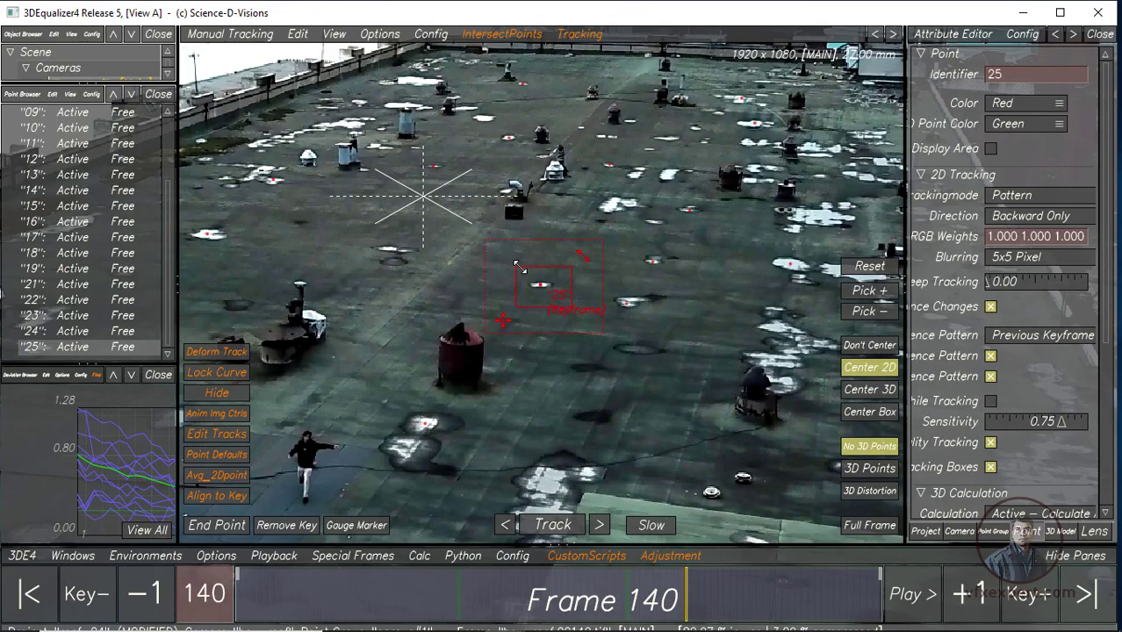
left_click(552, 526)
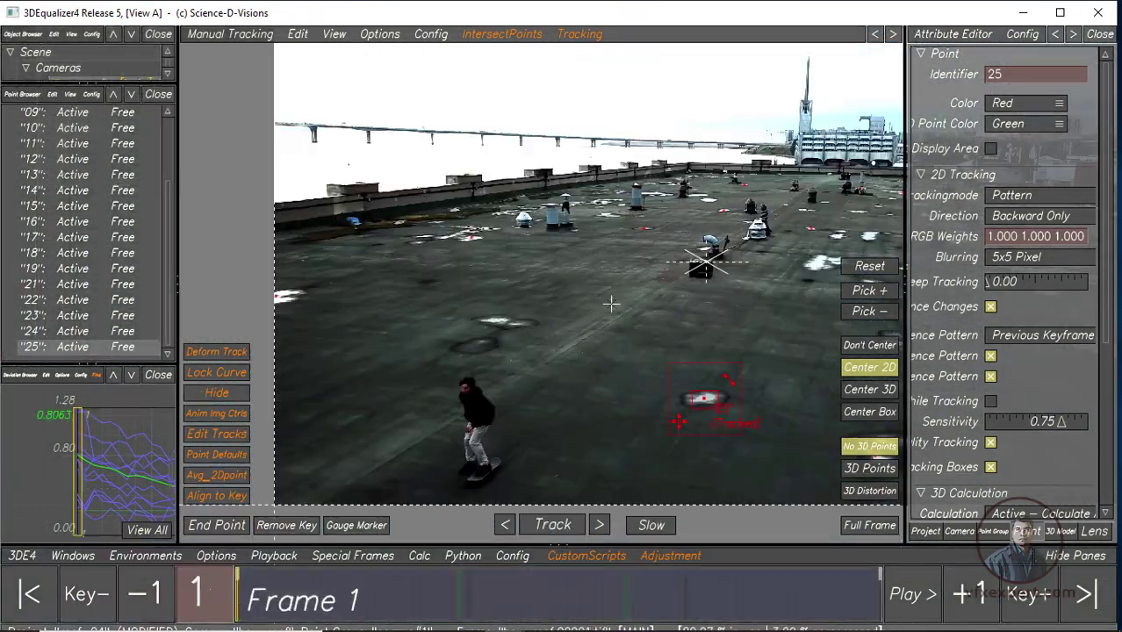
left_click(508, 345, "ctrl")
key("t")
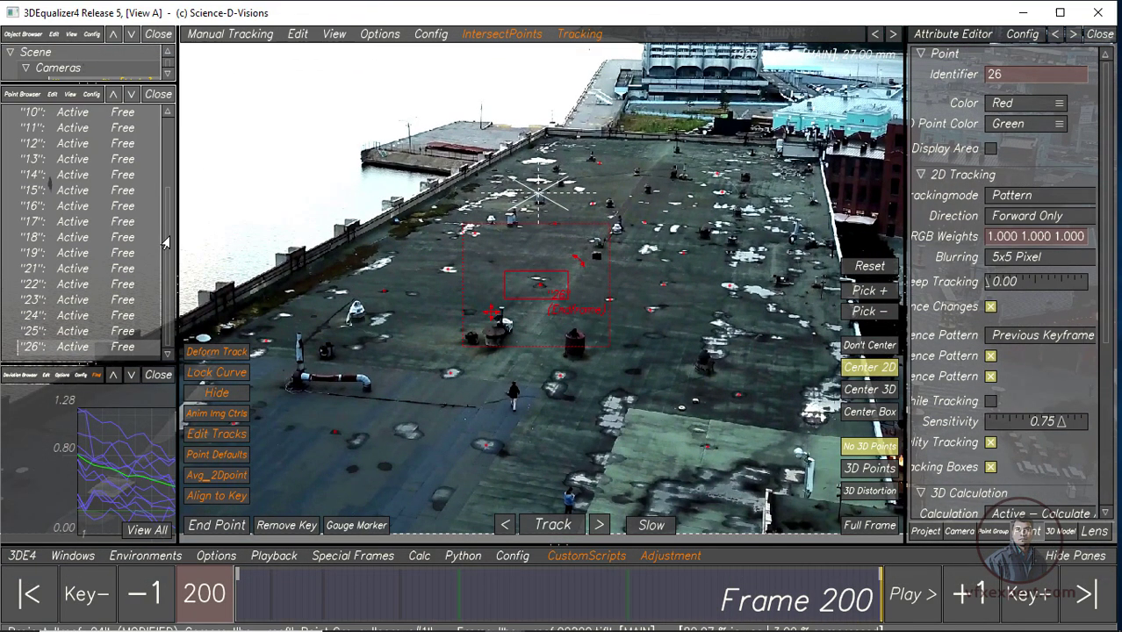
scroll(164, 243, "up", 3)
Solve the camera from all points from scratch, accept the result, and save
left_click(143, 530)
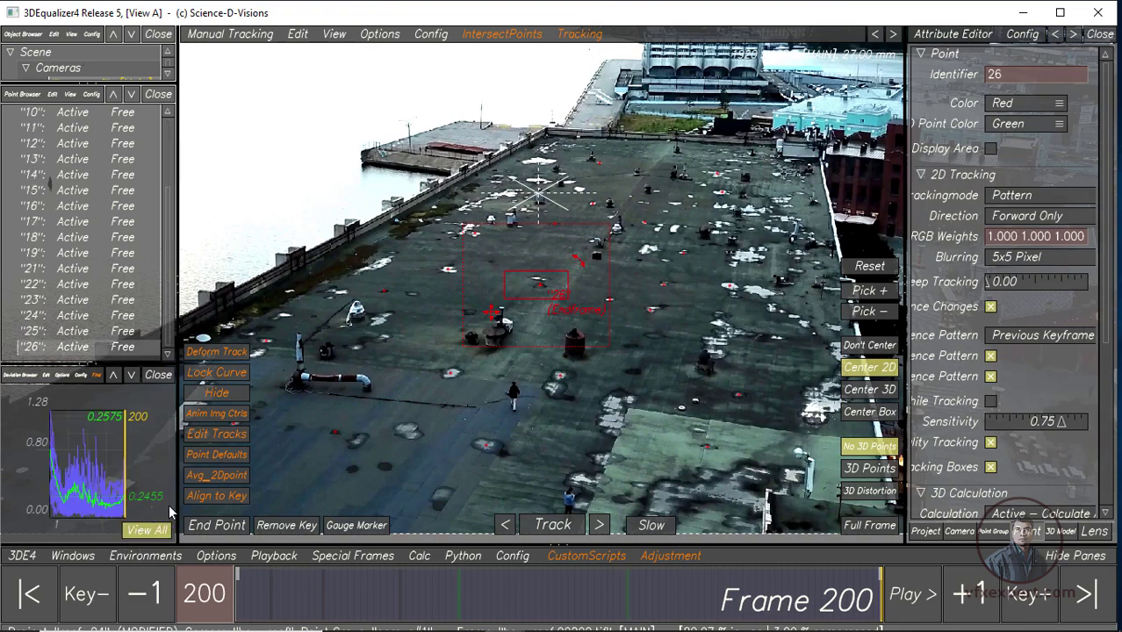
left_click(417, 557)
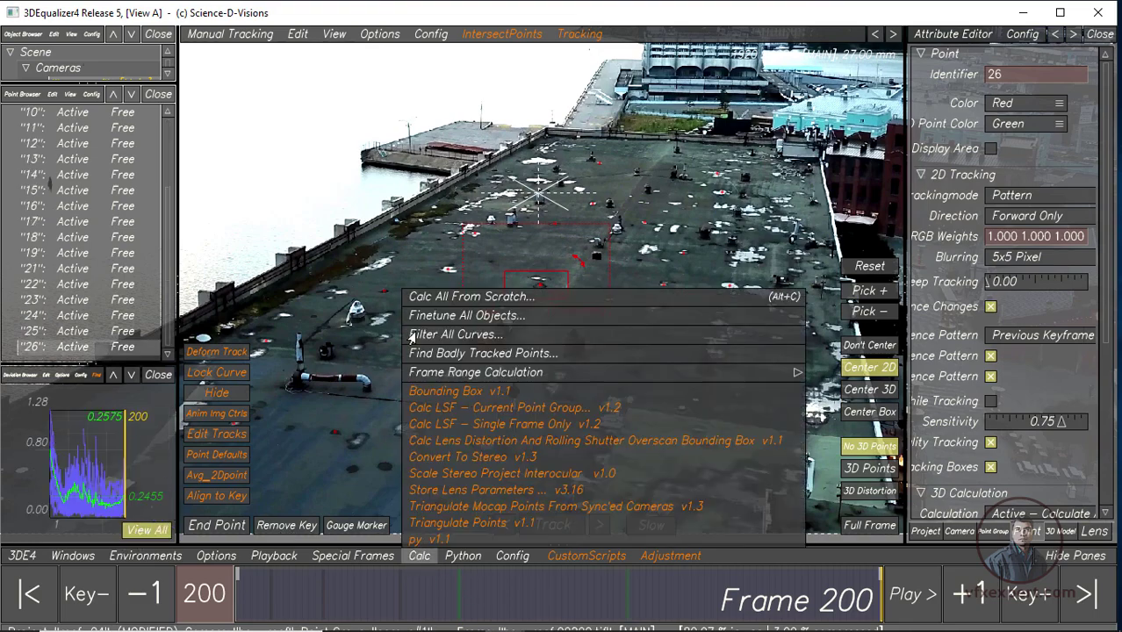
left_click(440, 300)
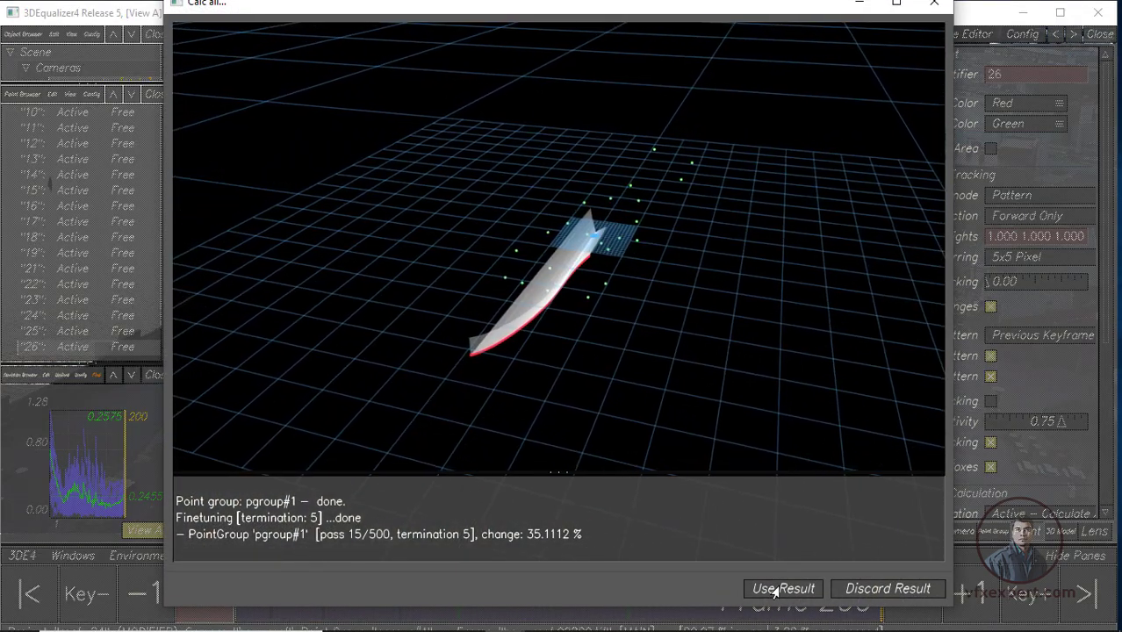
left_click(778, 590)
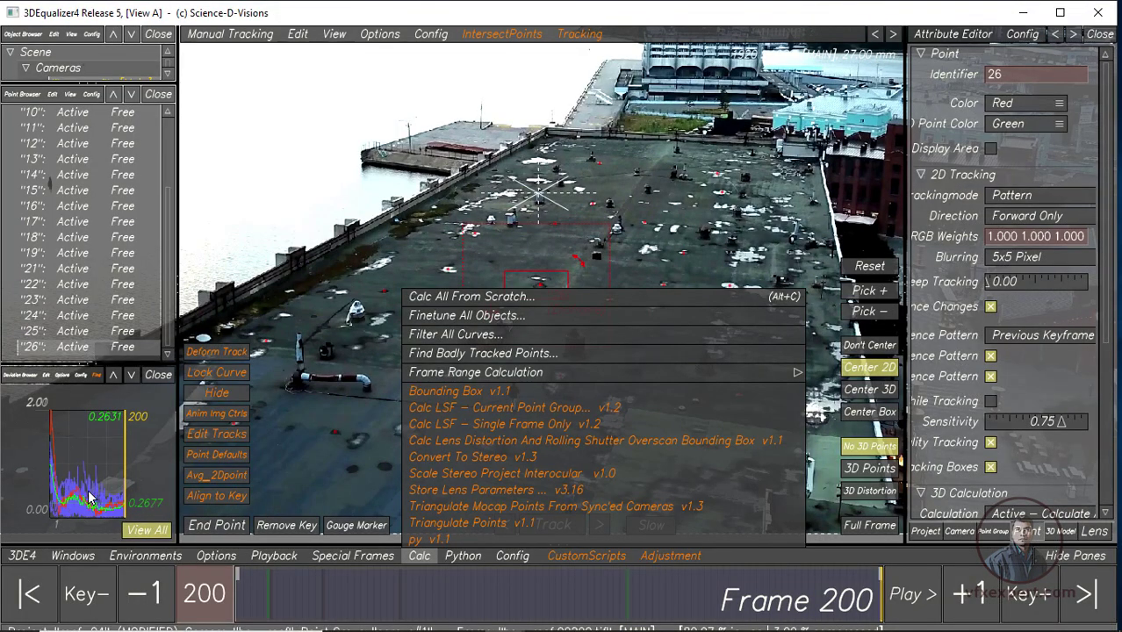
left_click(422, 560)
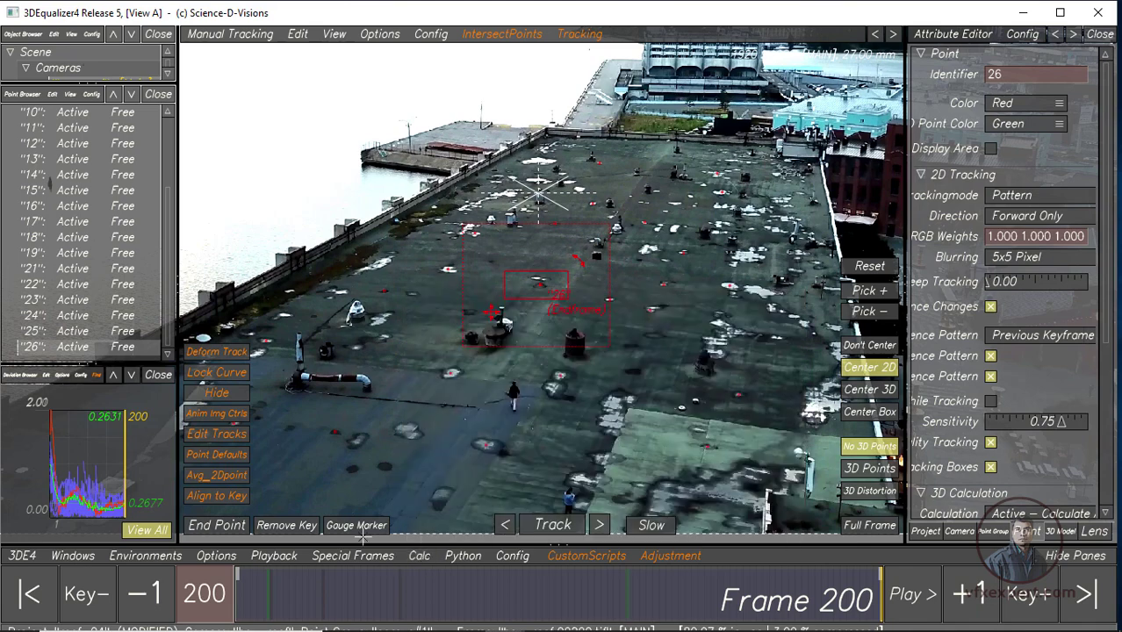
key("ctrl+s")
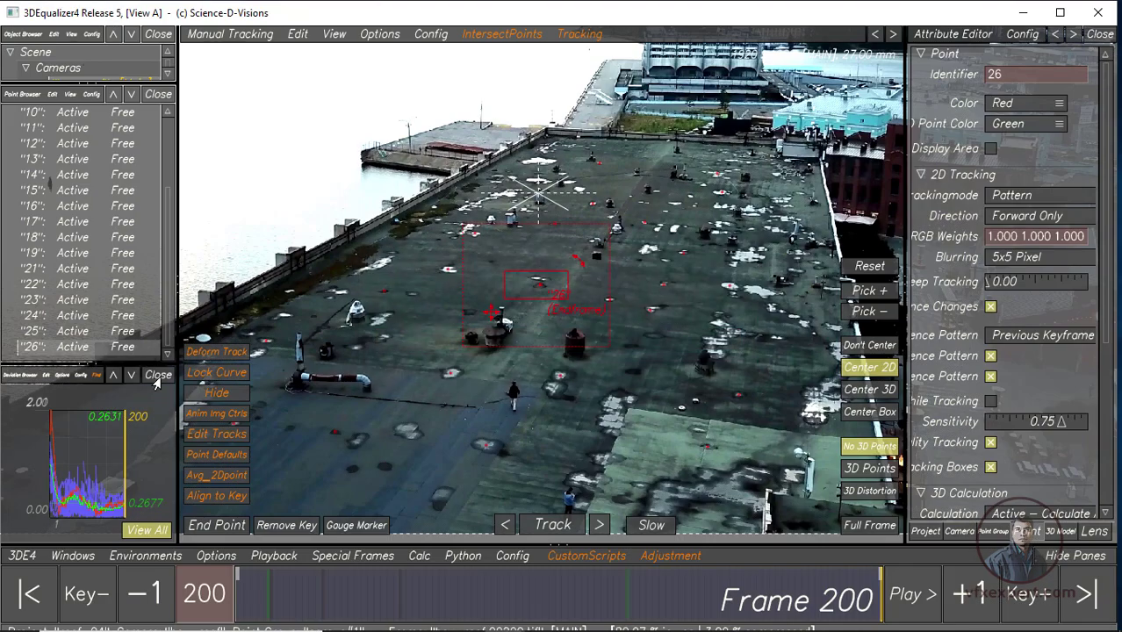
Close the deviation graph, widen the point list, and enlarge the scene overview with lenses collapsed
left_click(158, 374)
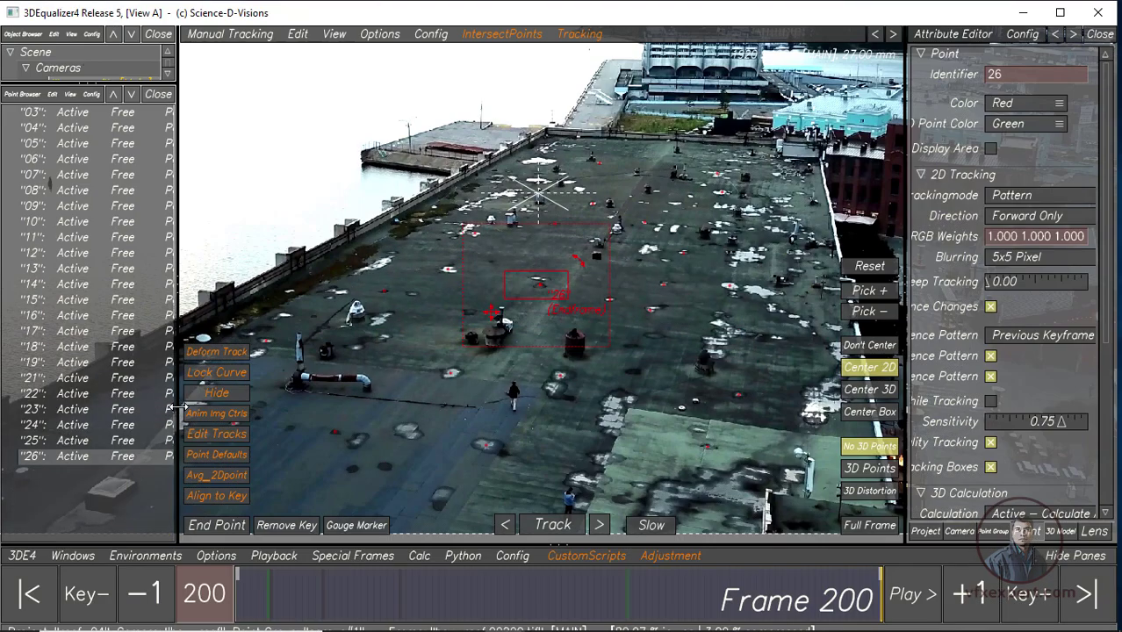
left_click_drag(176, 408, 204, 408)
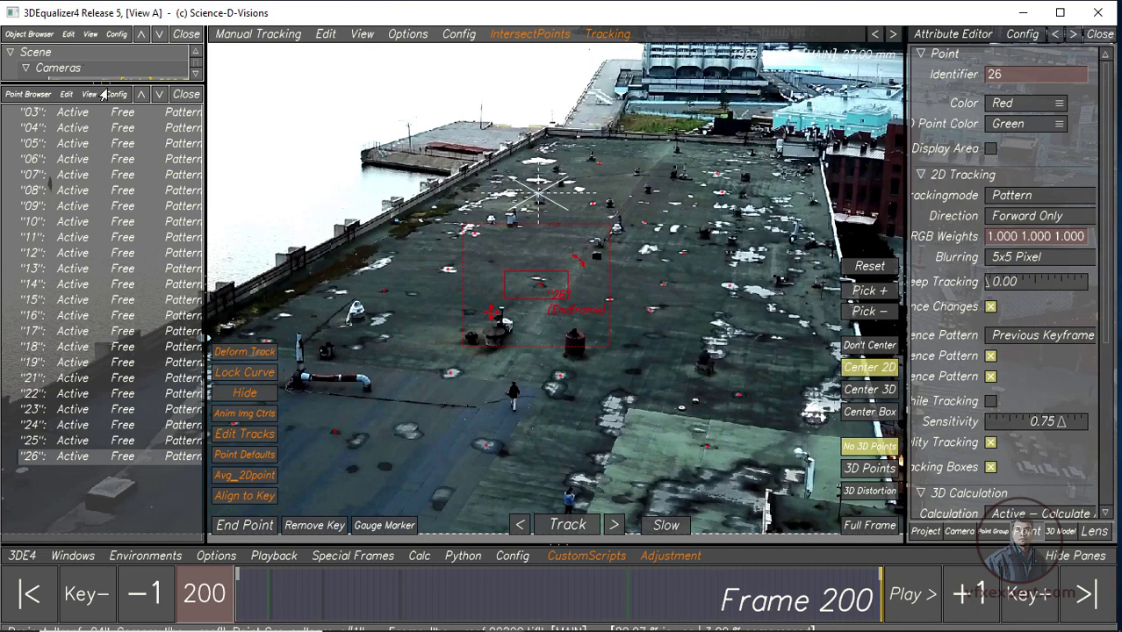
left_click_drag(108, 83, 105, 297)
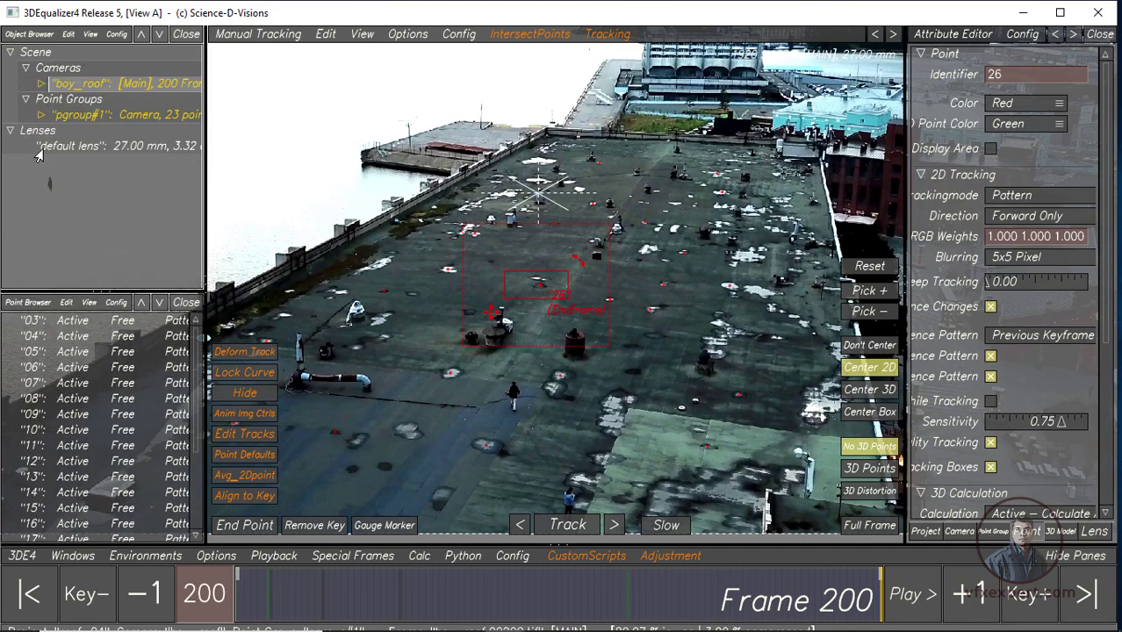
left_click(11, 131)
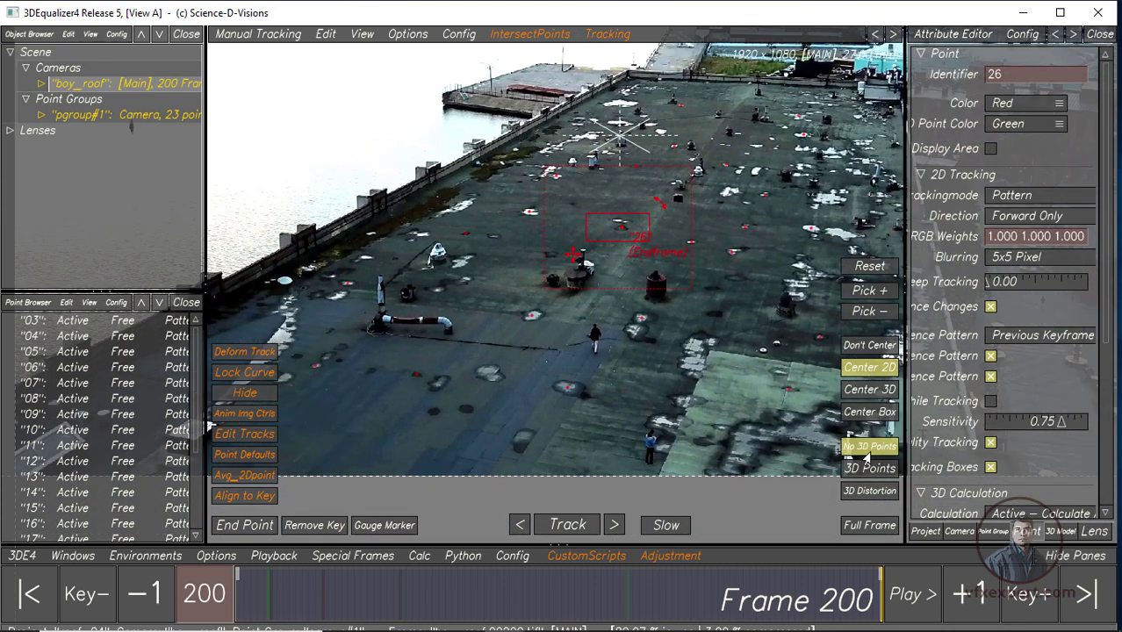
Display the solved 3D points on the full 1920x1080 plate and play through to frame 200
left_click(869, 469)
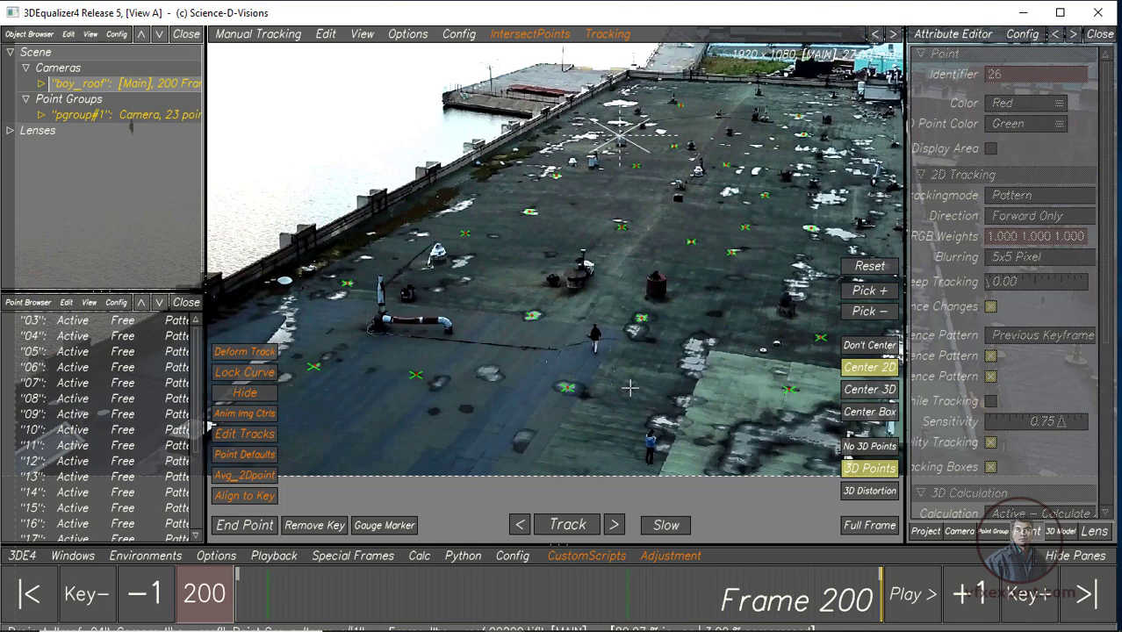
key("ctrl+s")
left_click(865, 527)
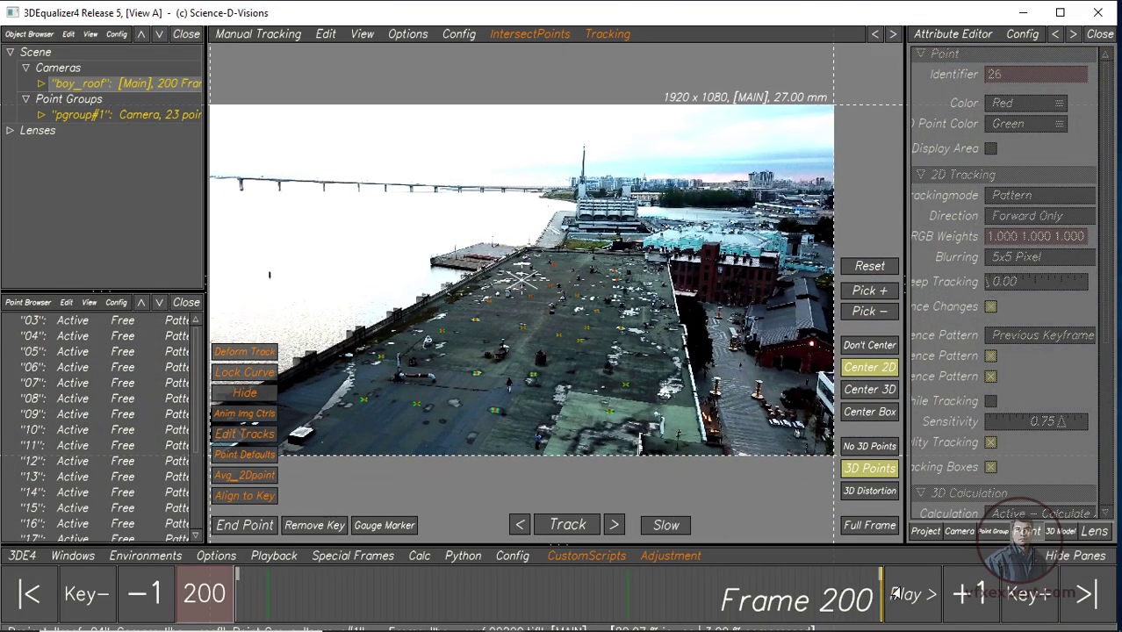
left_click(896, 594)
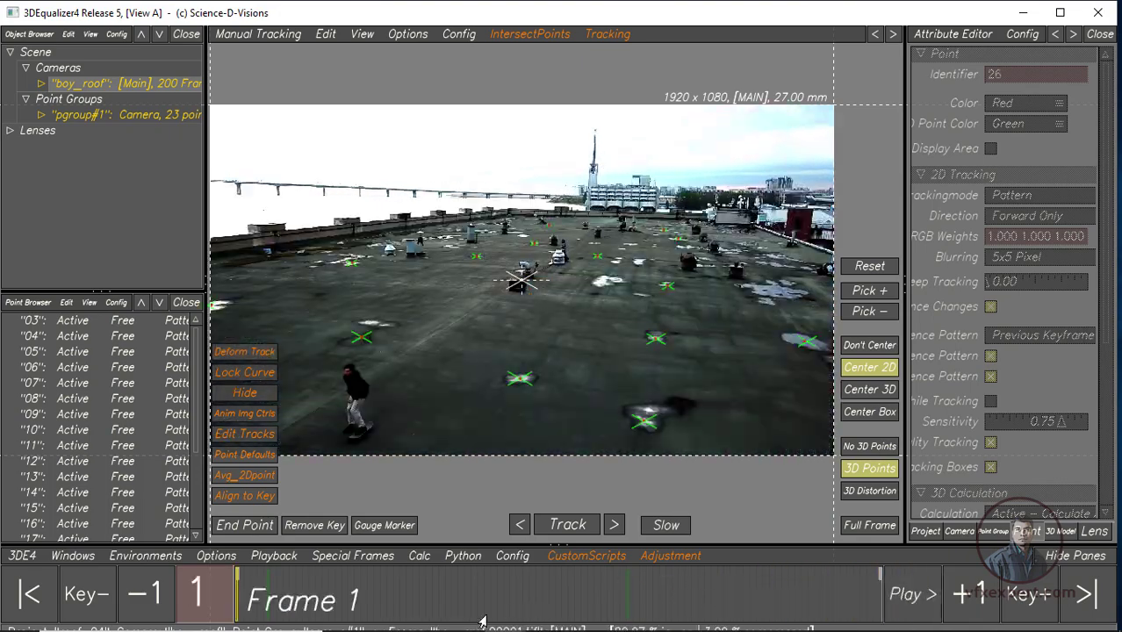
mouse_move(351, 611)
left_mouse_down()
mouse_move(922, 581)
mouse_move(576, 577)
left_mouse_up()
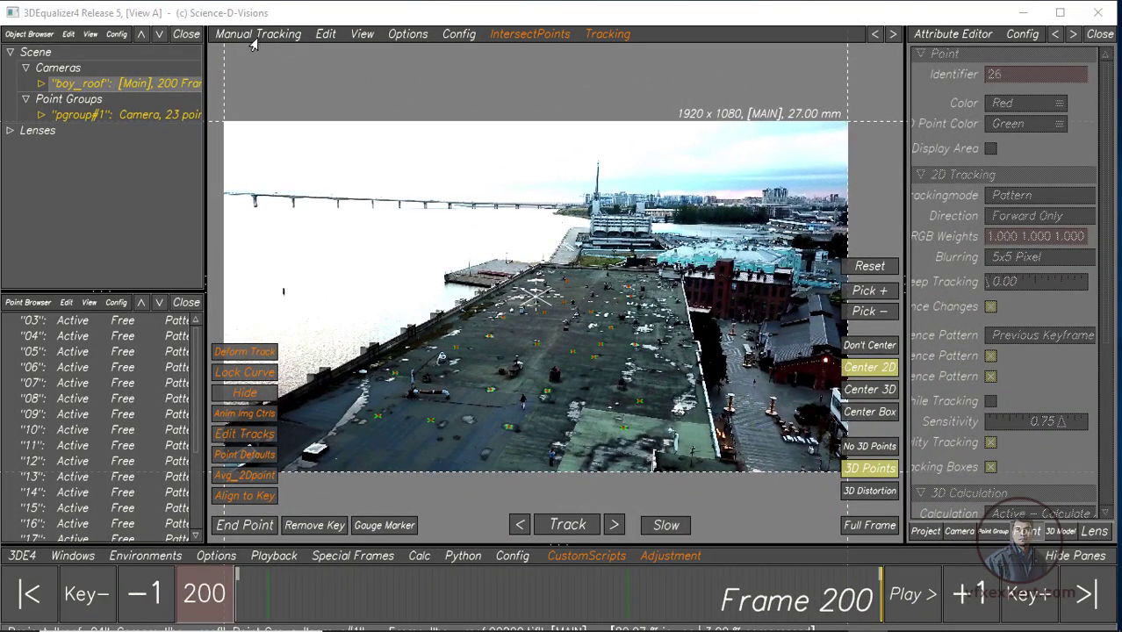
Switch to the 3D Orientation view and orbit until the image plane faces the viewer
left_click(259, 35)
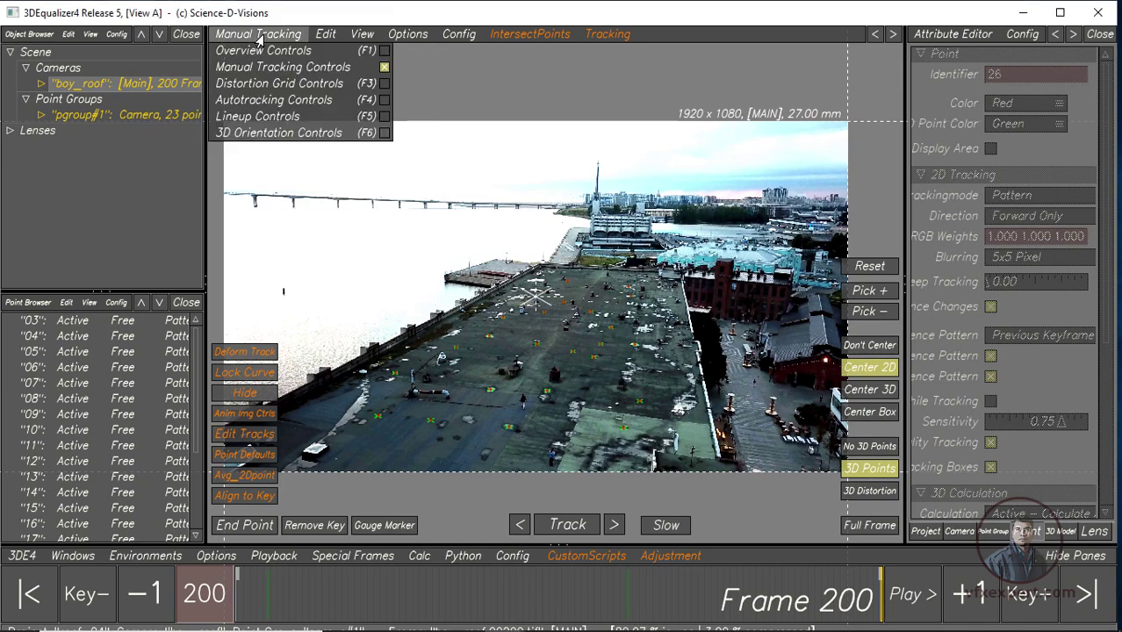
left_click(313, 136)
middle_click_drag(555, 353, 828, 341)
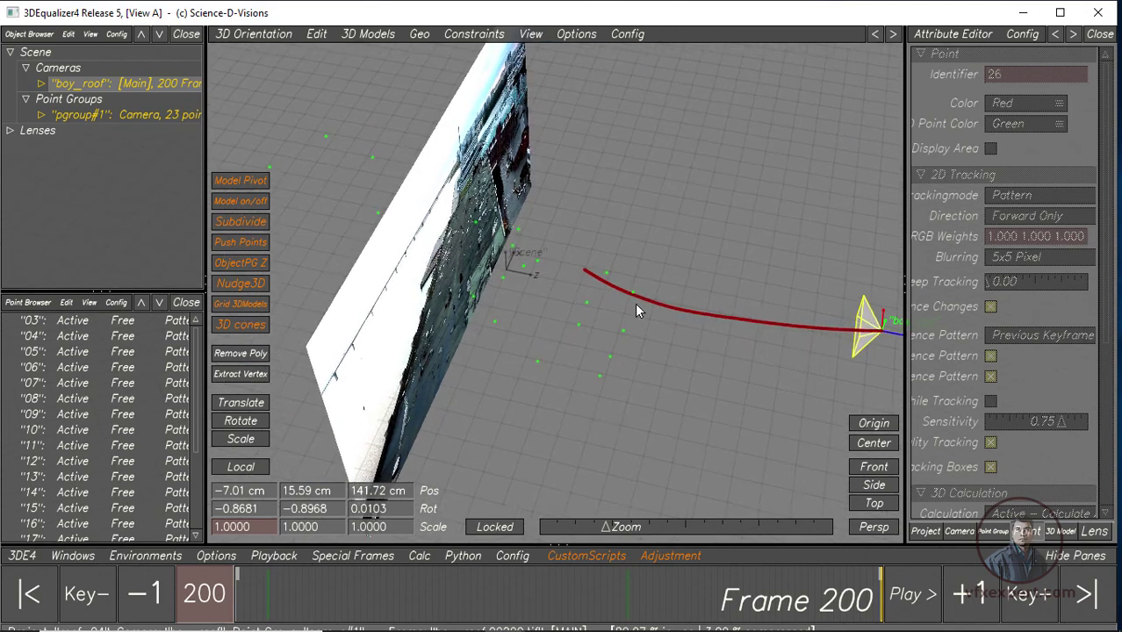
middle_click_drag(700, 409, 703, 364)
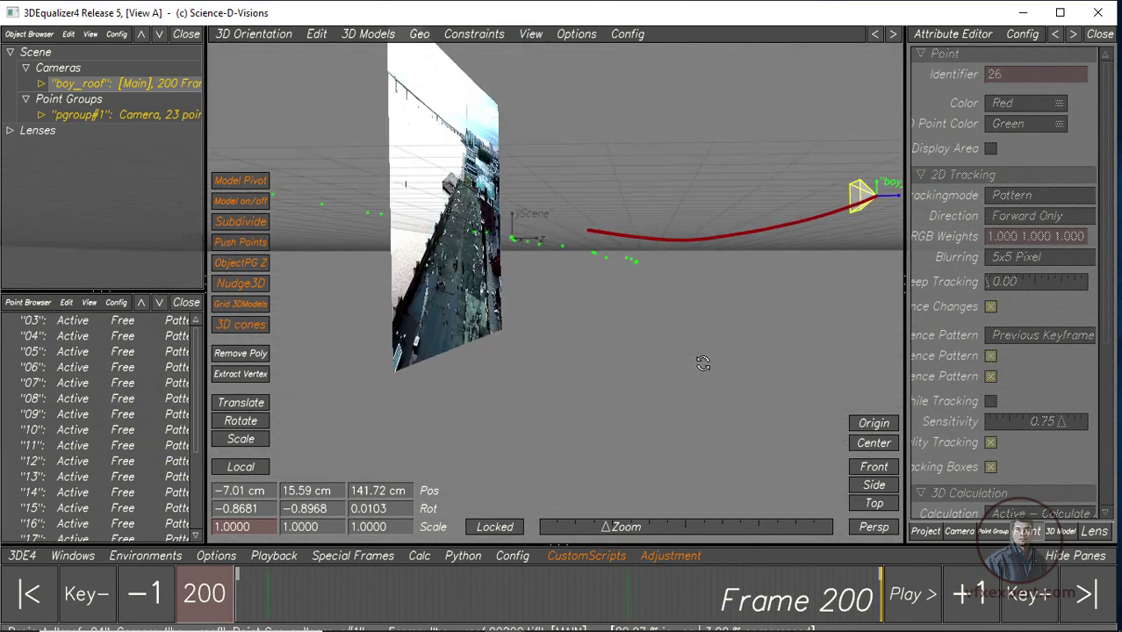
mouse_move(548, 263)
middle_mouse_down()
mouse_move(599, 369)
mouse_move(670, 343)
middle_mouse_up()
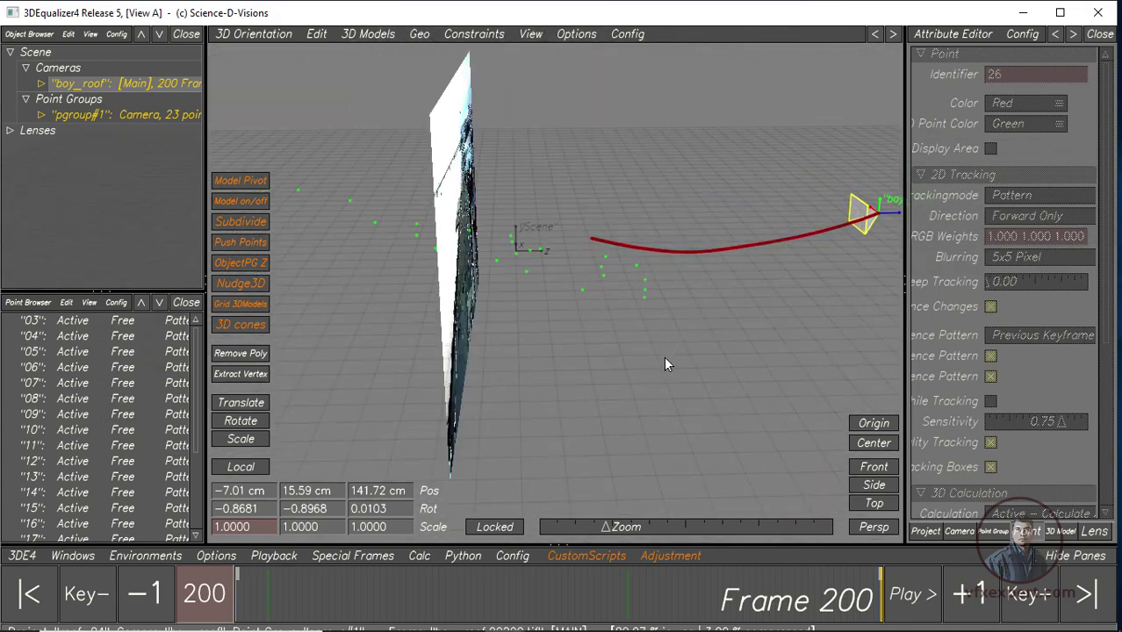
middle_click_drag(664, 355, 575, 334)
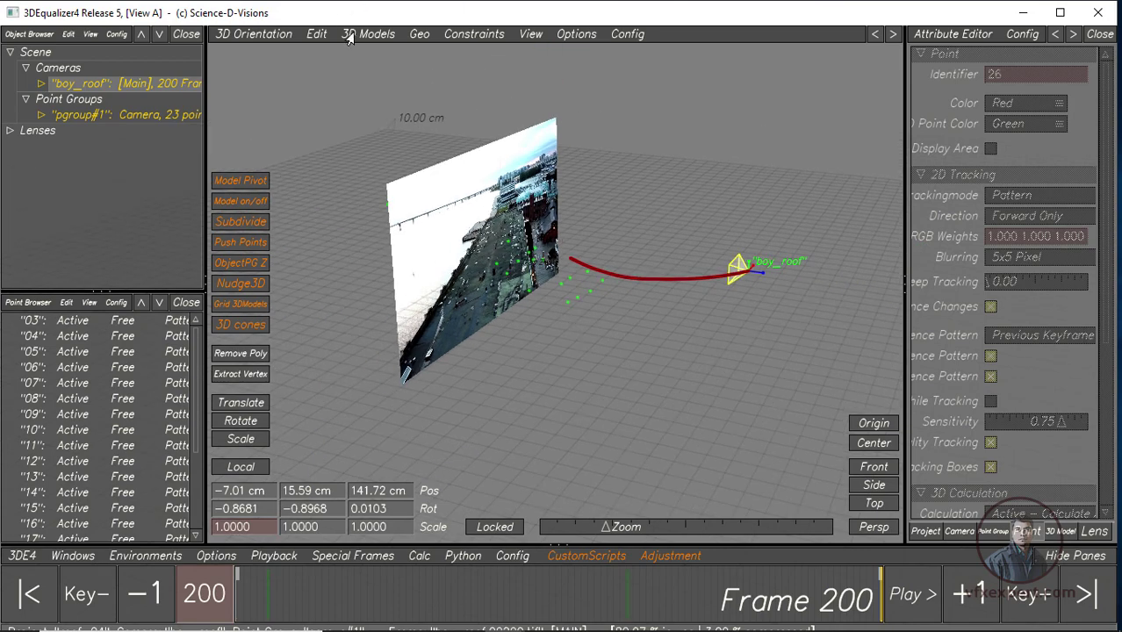
Create a Plane v1.0 model and orbit to inspect it beneath the point cloud
left_click(360, 35)
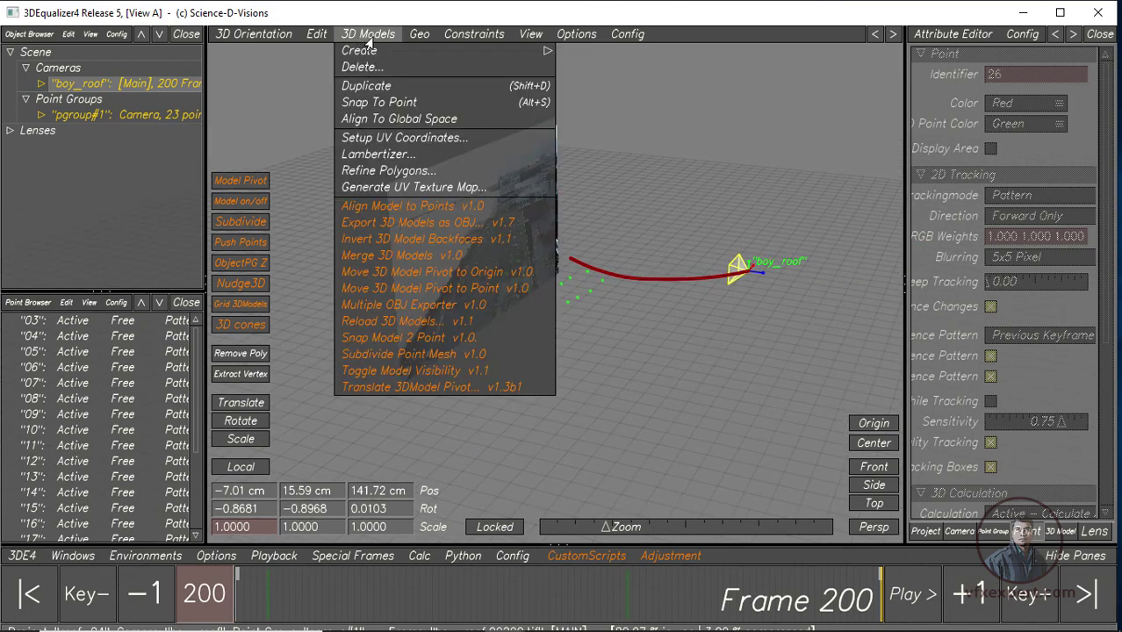
mouse_move(359, 50)
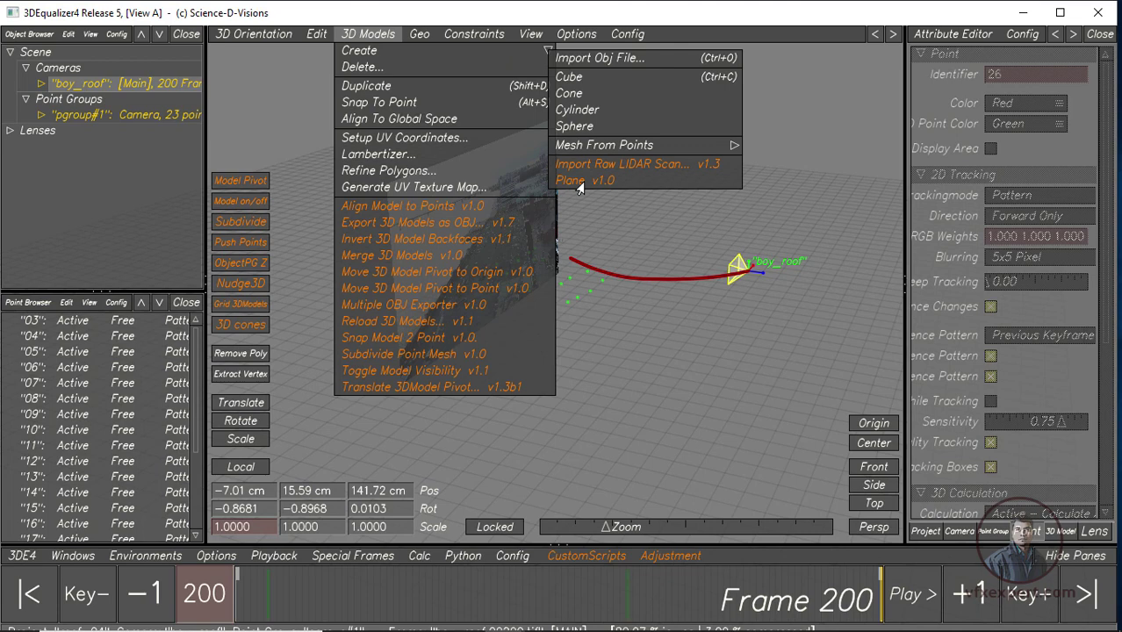
left_click(603, 182)
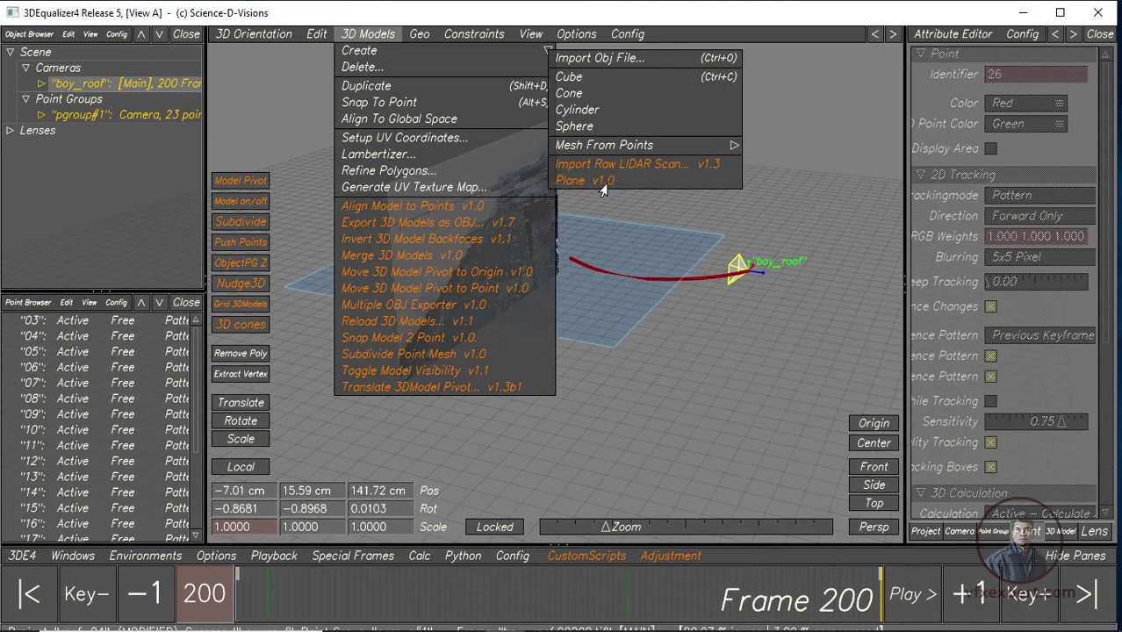
left_click(369, 39)
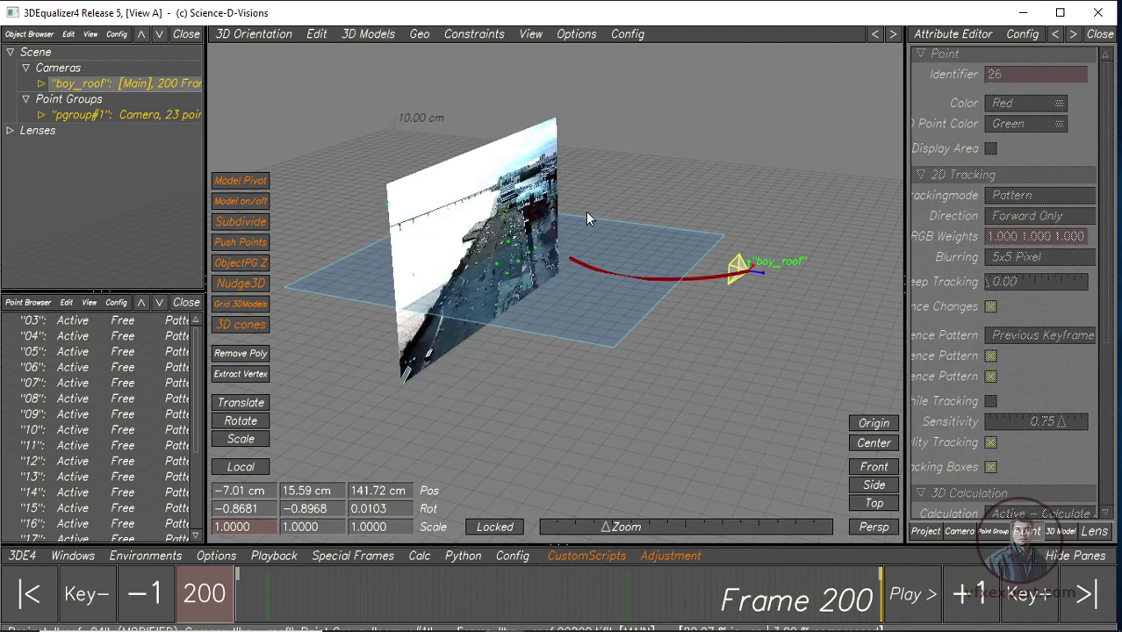
middle_click_drag(586, 218, 614, 448)
Switch to the Lineup Controls layout and move the footage to frame 83
left_click(238, 39)
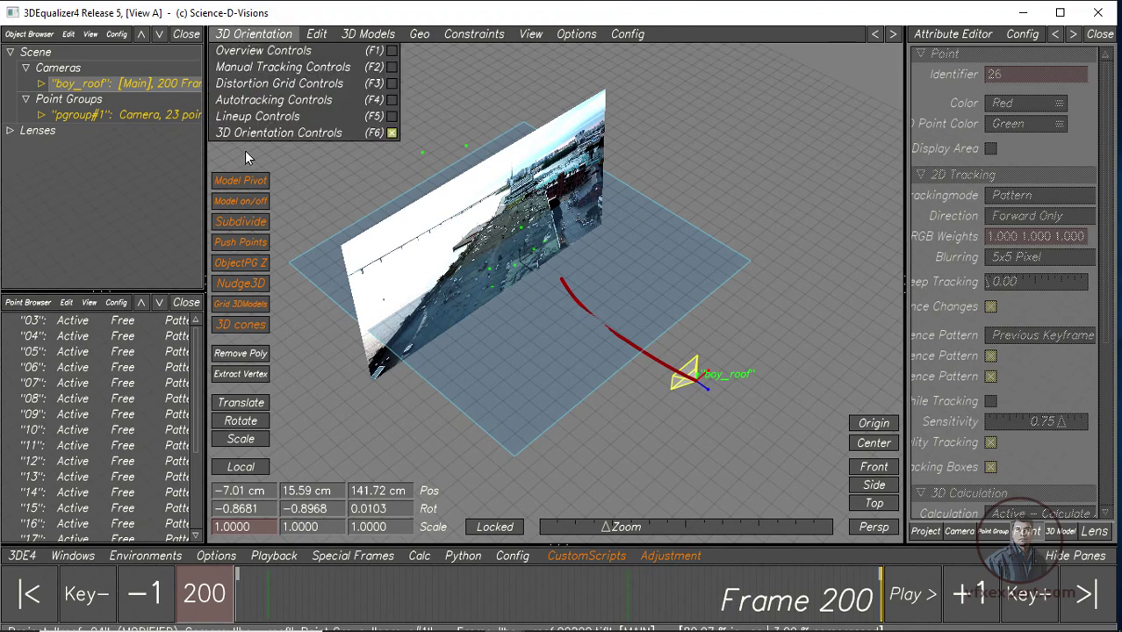
left_click(255, 116)
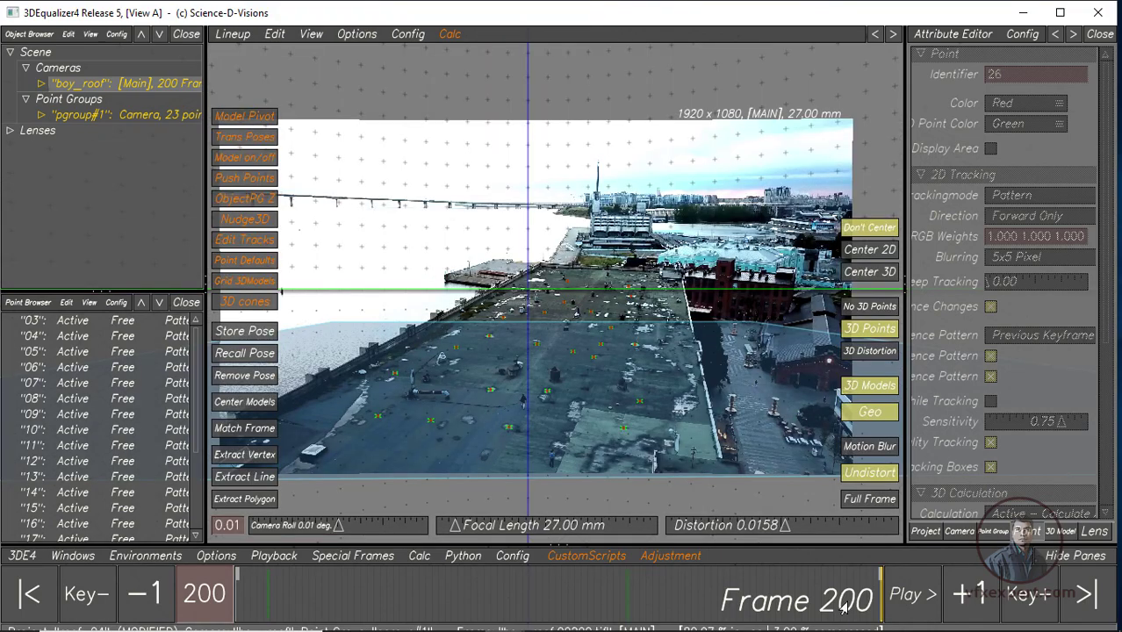
mouse_move(841, 608)
left_mouse_down()
mouse_move(444, 608)
mouse_move(878, 606)
left_mouse_up()
Assign F5 as the keyboard shortcut for the Lineup Controls layout
left_click(240, 37)
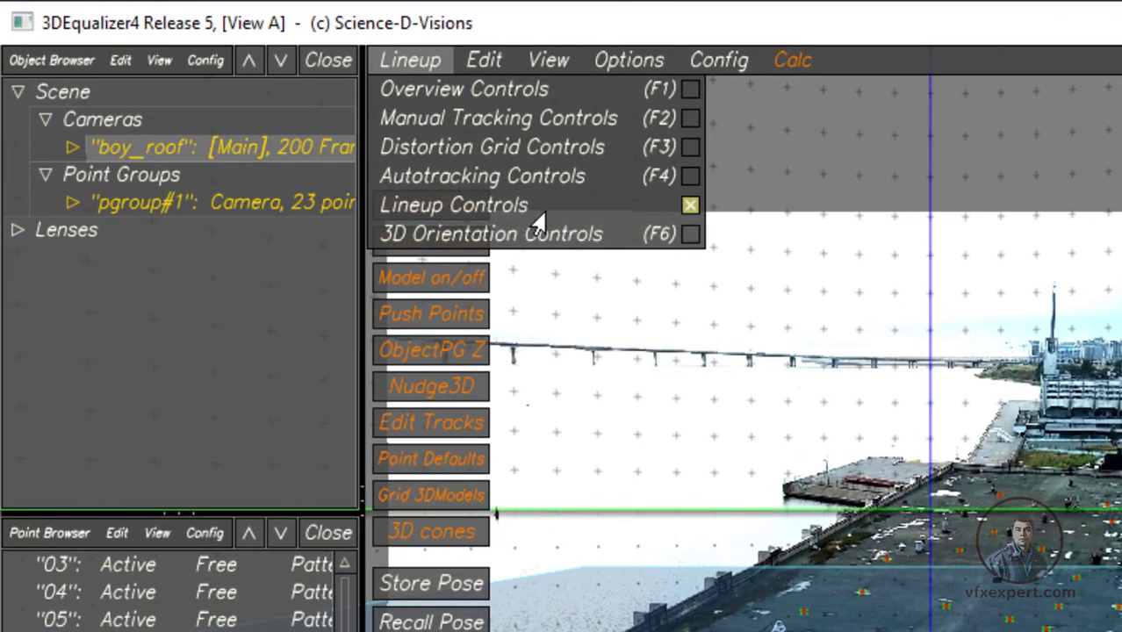
right_click(500, 214)
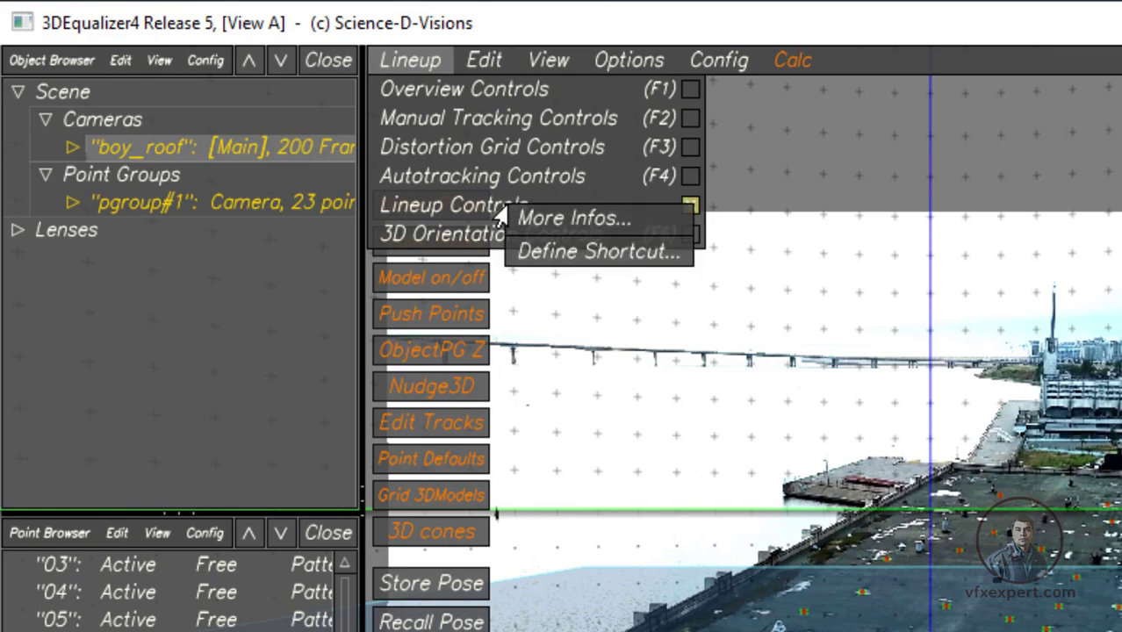
left_click(590, 255)
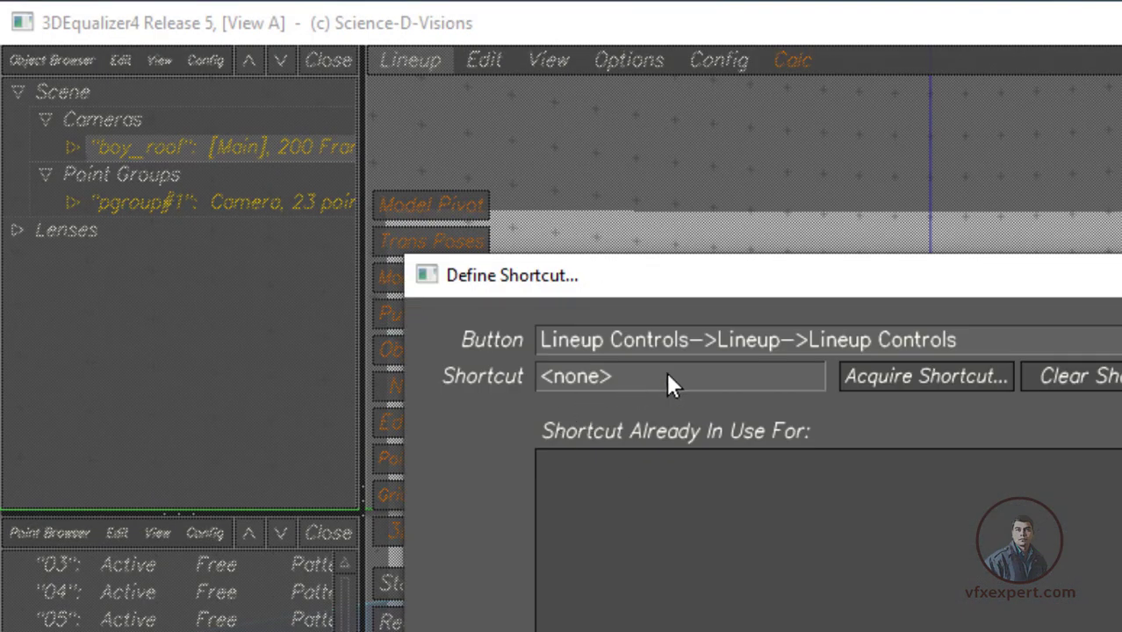
left_click(904, 386)
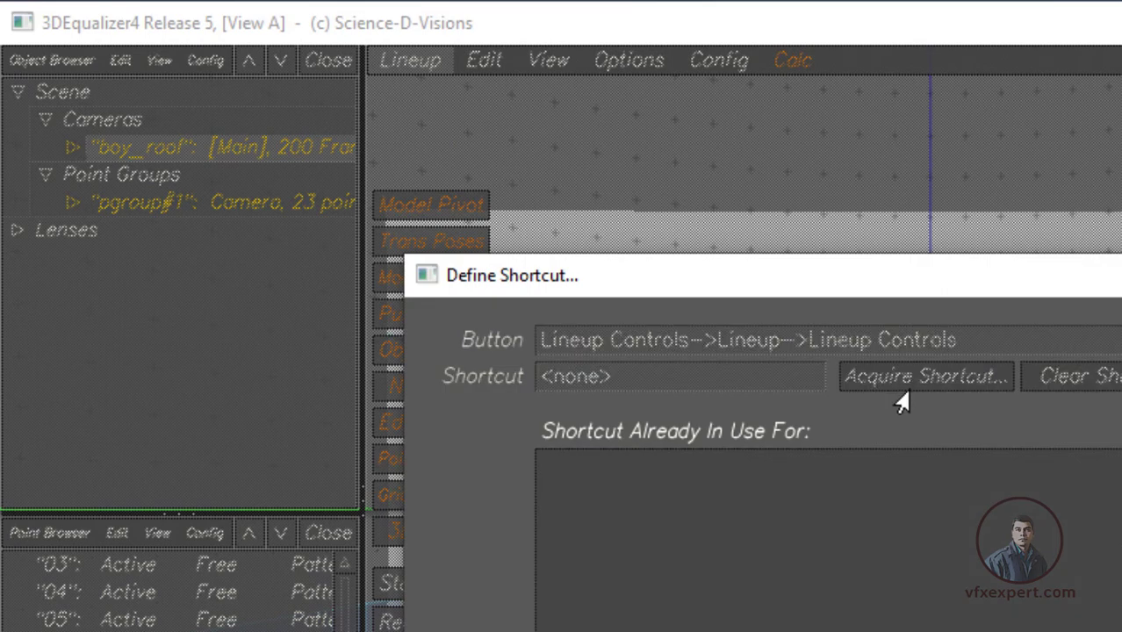
key("F5")
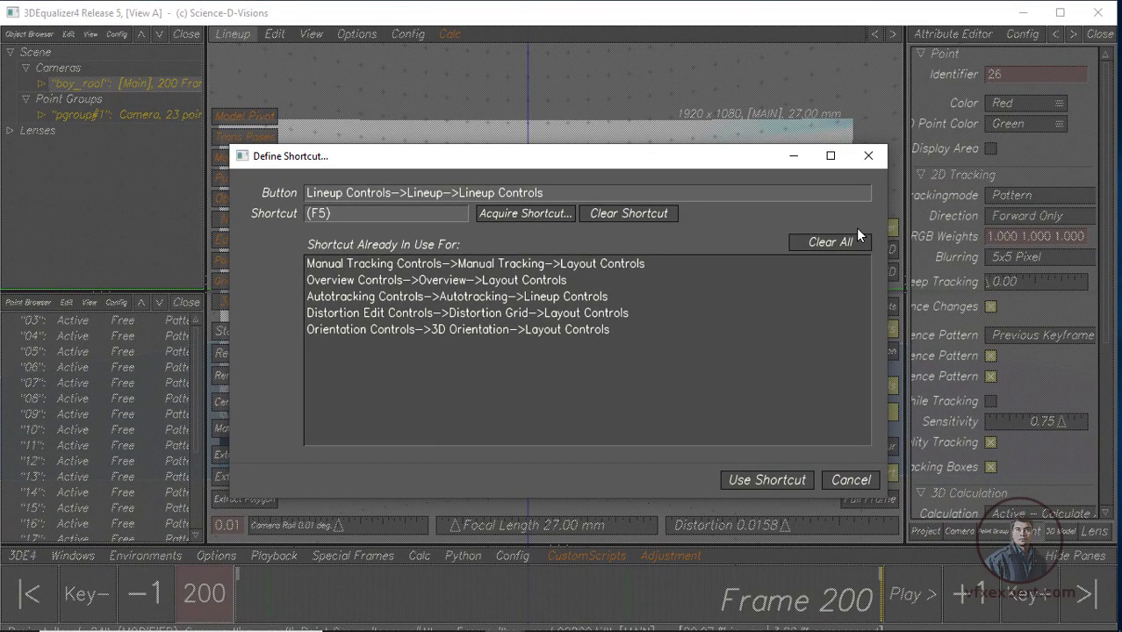
left_click(761, 486)
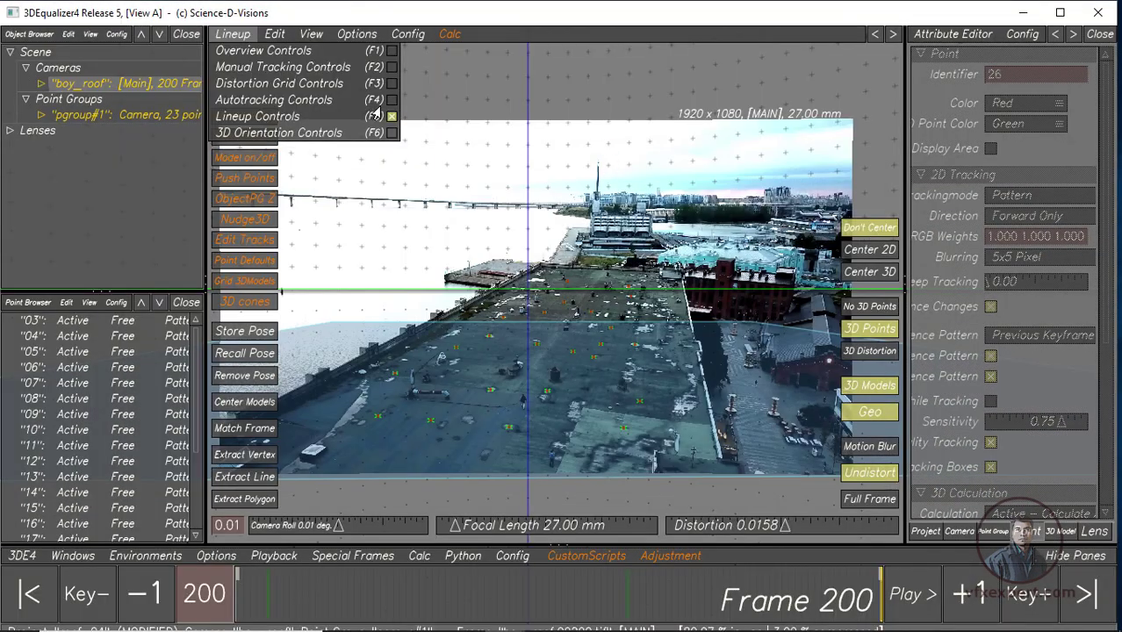
left_click(238, 40)
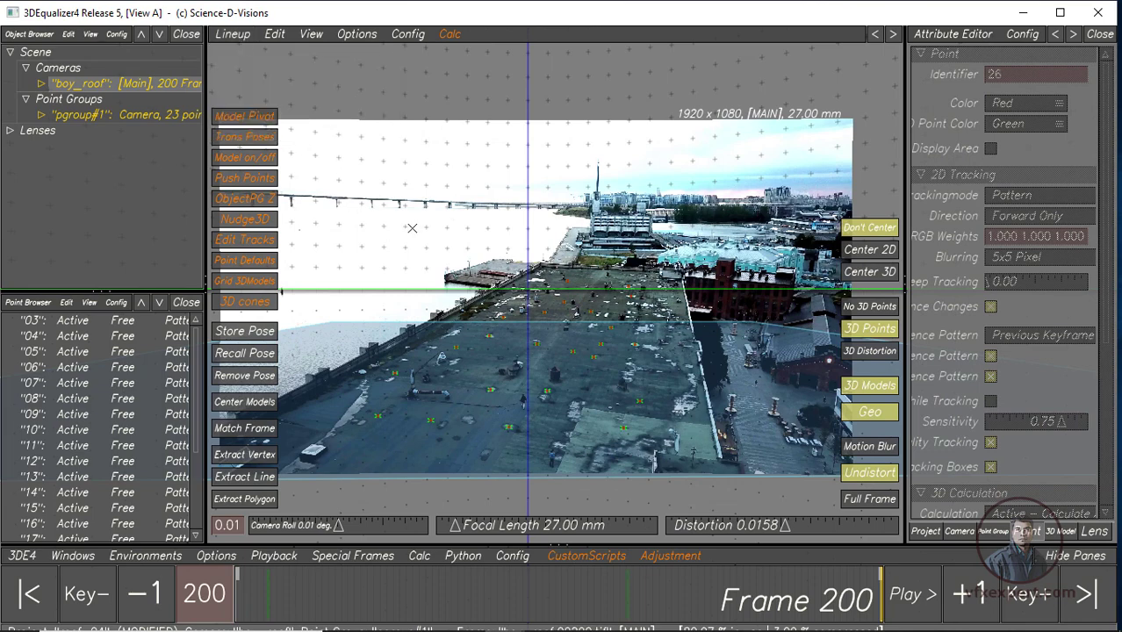
Switch to the 3D Orientation view with F6 and select the plane model
key("F6")
key("F5")
key("F6")
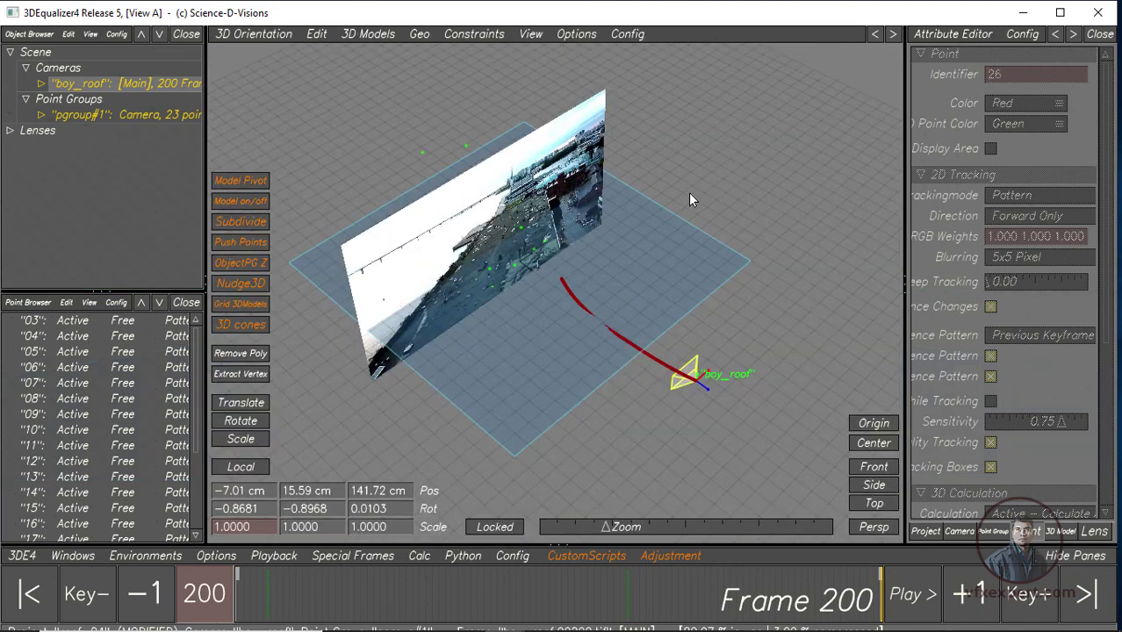
left_click(689, 268)
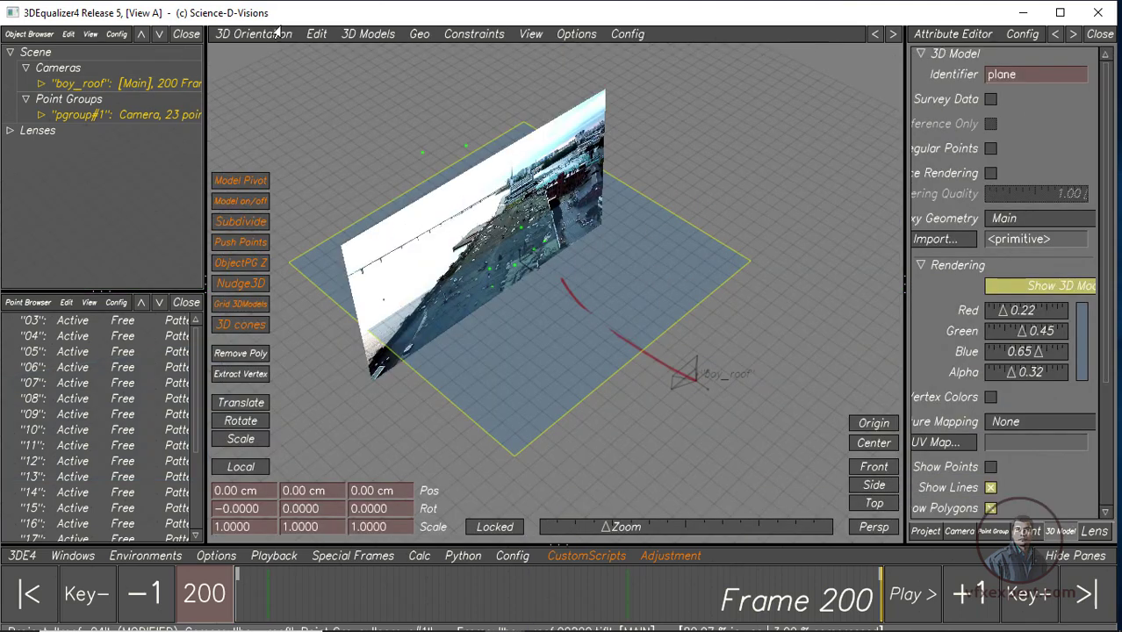
Scale the plane uniformly down to 0.3198 and stretch one axis to 0.6105
left_click(241, 440)
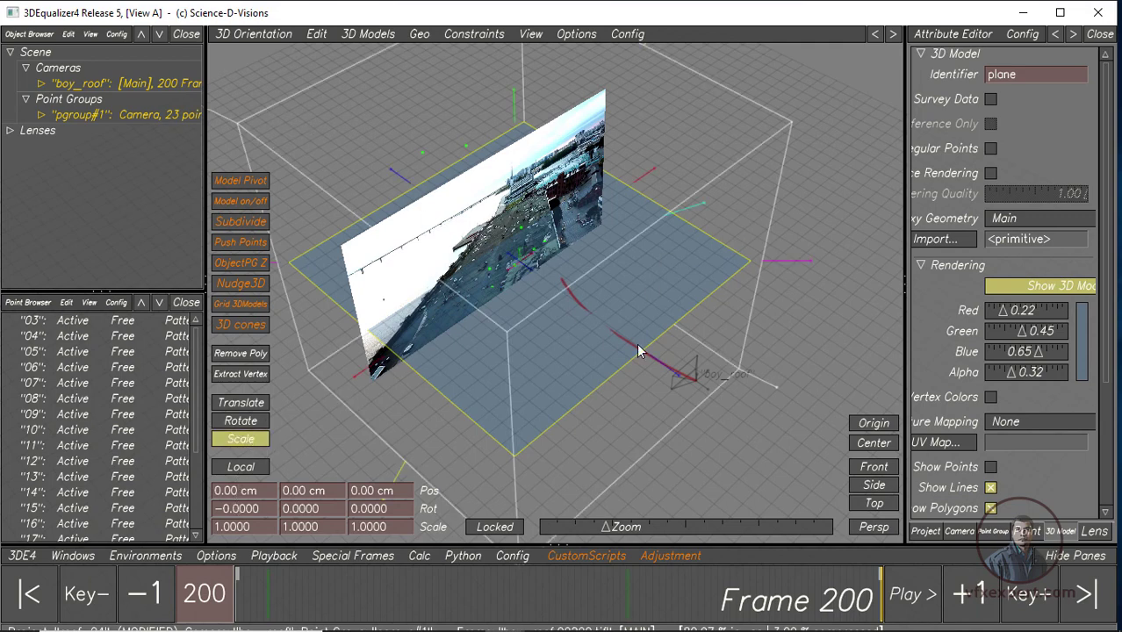
middle_click_drag(639, 351, 630, 310)
left_click_drag(297, 163, 533, 252)
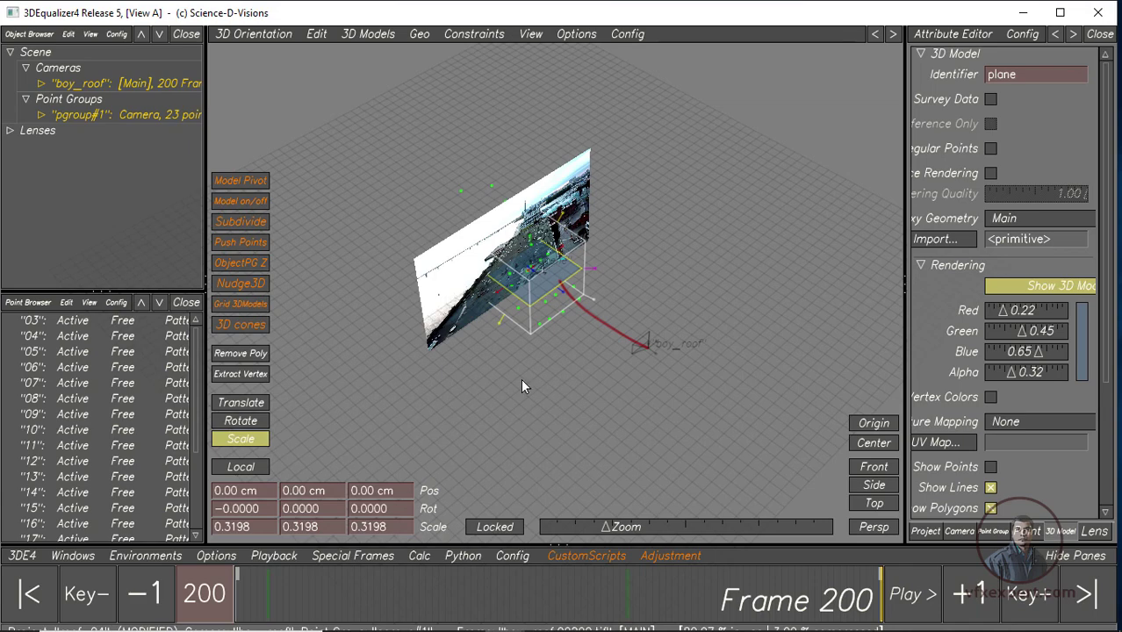
middle_click_drag(516, 391, 595, 301)
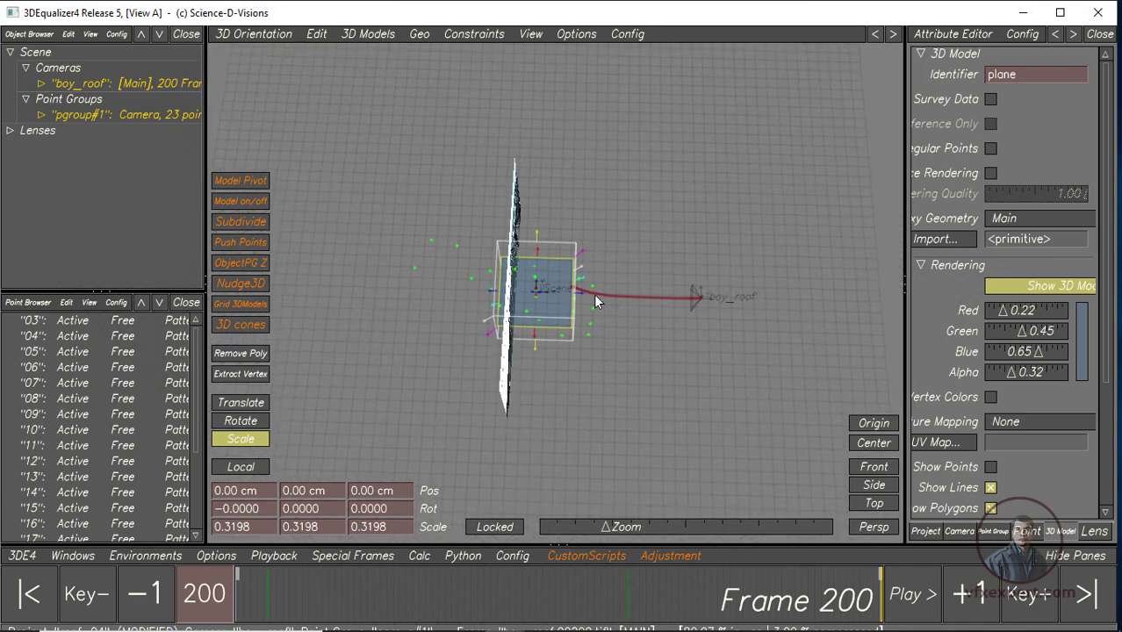
left_click_drag(594, 301, 624, 307)
middle_click_drag(625, 308, 256, 53)
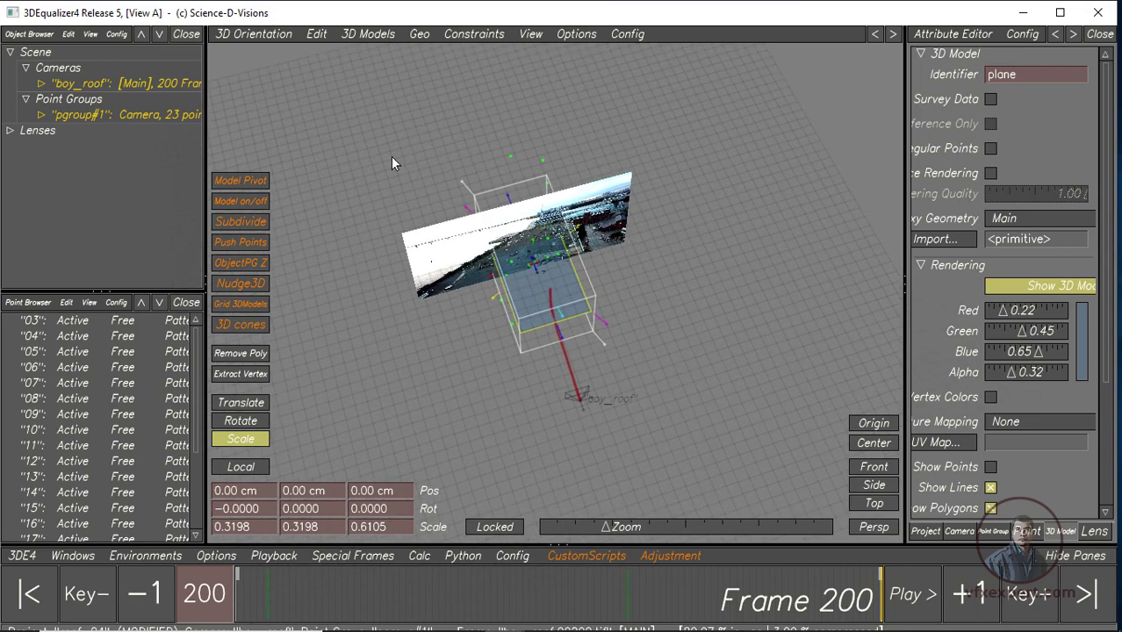
key("F2")
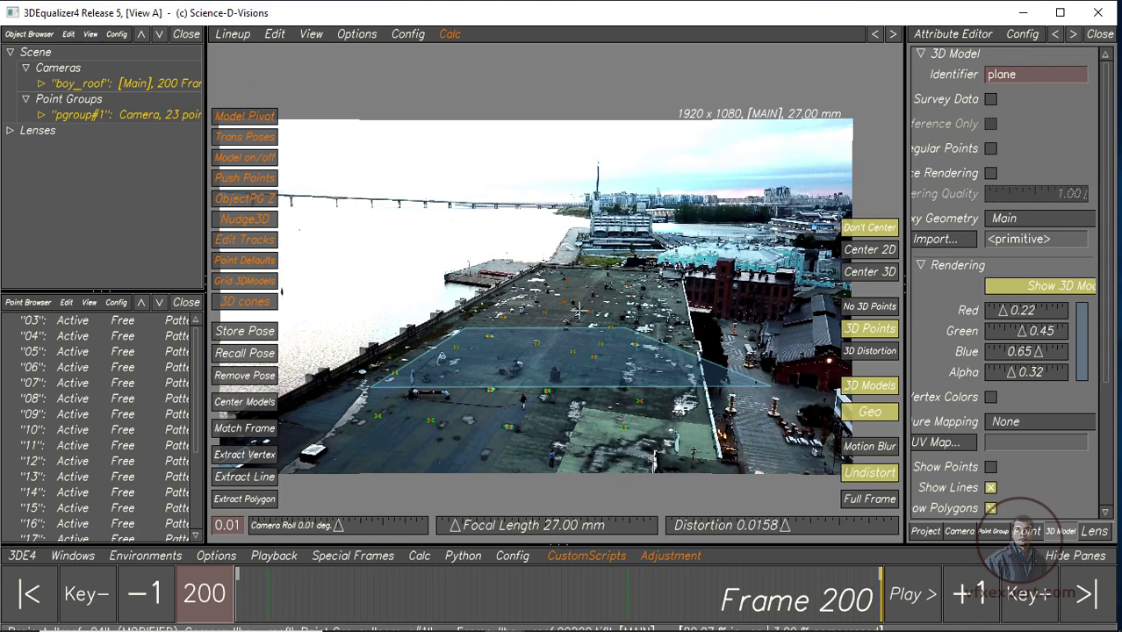
Slide and rotate the plane in the lineup view so it lies across the rooftop
scroll(542, 371, "up", 3)
scroll(570, 351, "down", 4)
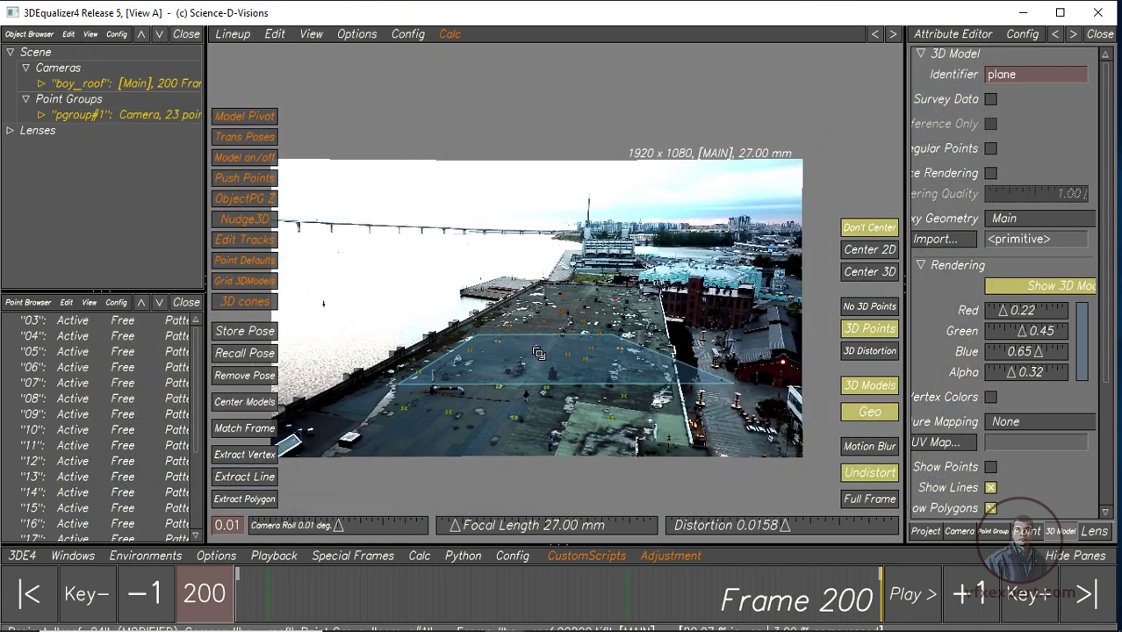
scroll(611, 327, "up", 4)
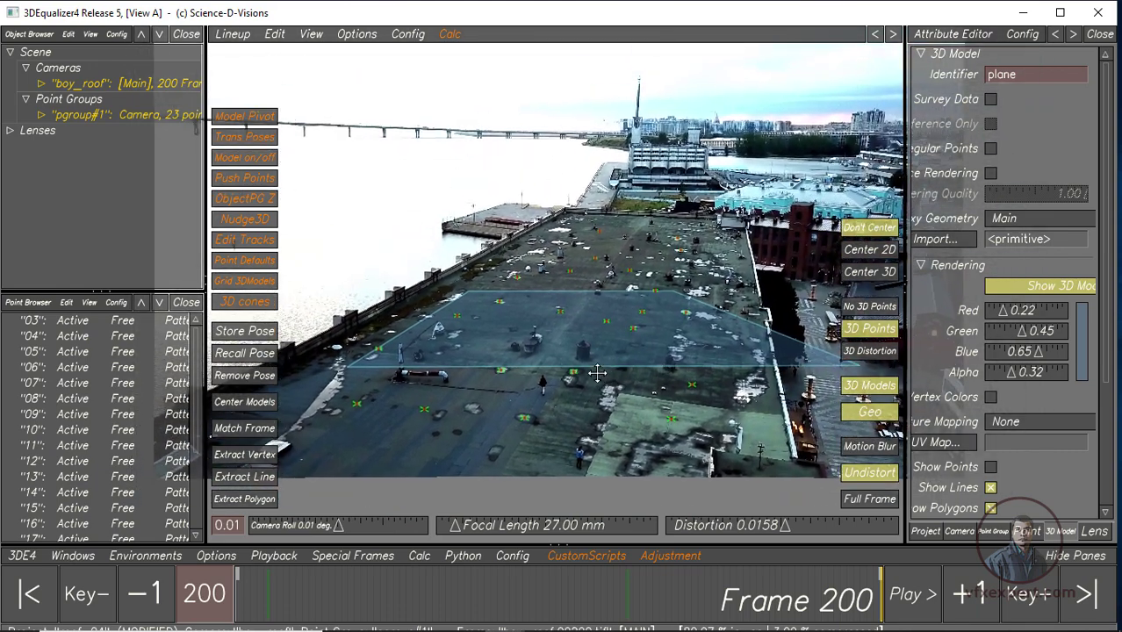
middle_click_drag(611, 328, 576, 314)
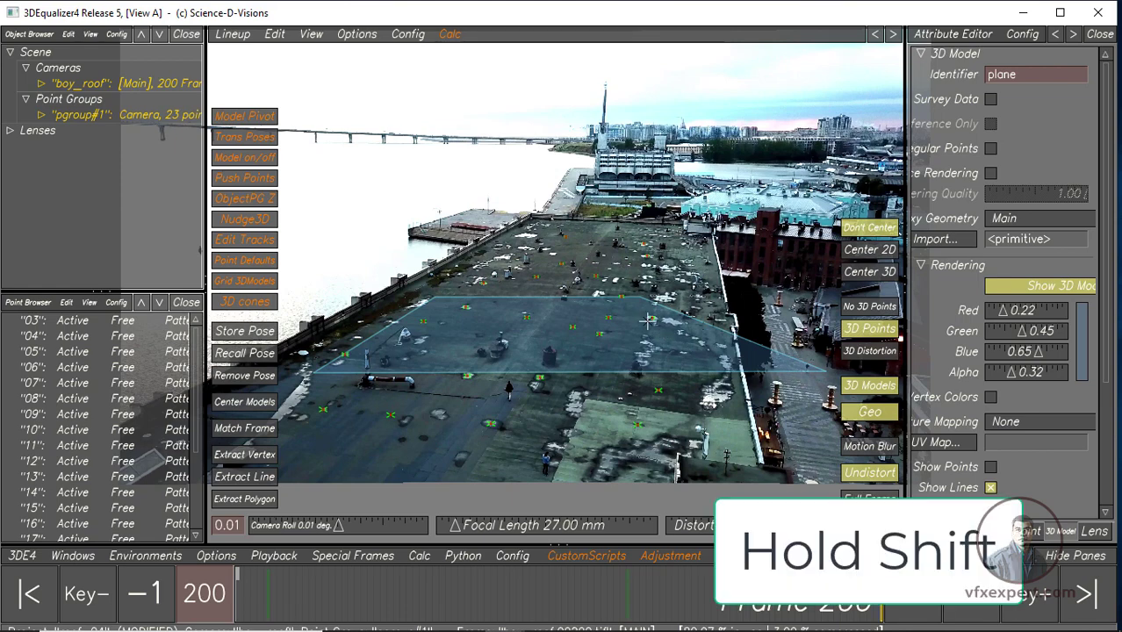
mouse_move(657, 294)
left_mouse_down("shift")
mouse_move(595, 277)
mouse_move(580, 293)
mouse_move(618, 347)
mouse_move(569, 310)
mouse_move(583, 327)
left_mouse_up("shift")
mouse_move(671, 321)
left_mouse_down("shift")
mouse_move(530, 440)
mouse_move(541, 437)
mouse_move(533, 459)
mouse_move(519, 422)
mouse_move(536, 428)
left_mouse_up("shift")
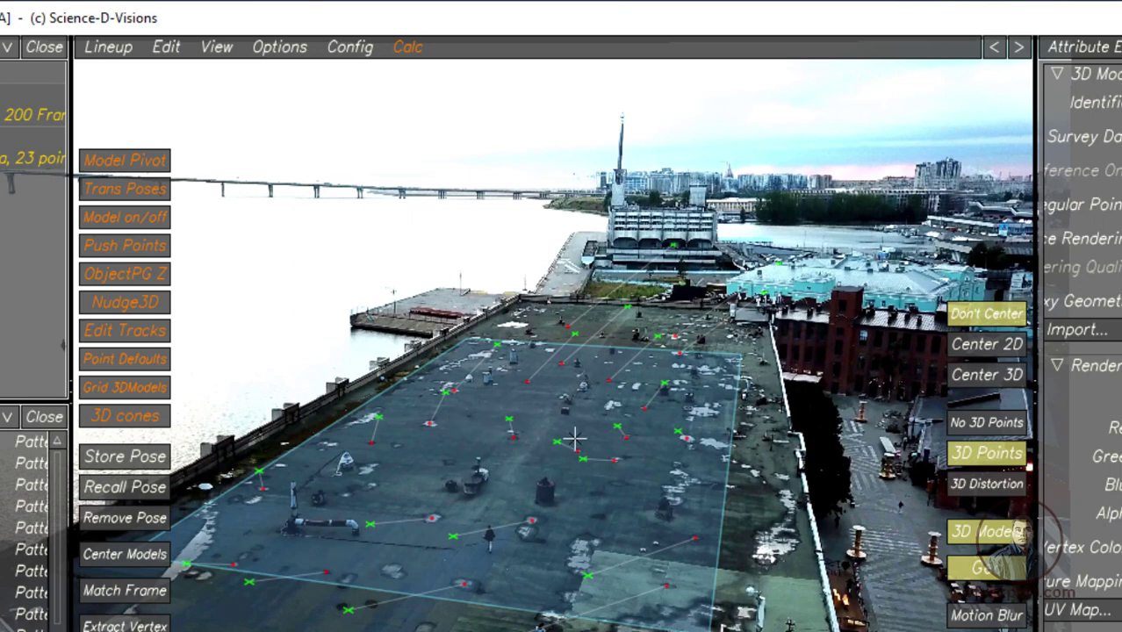
left_click_drag(592, 446, 538, 515)
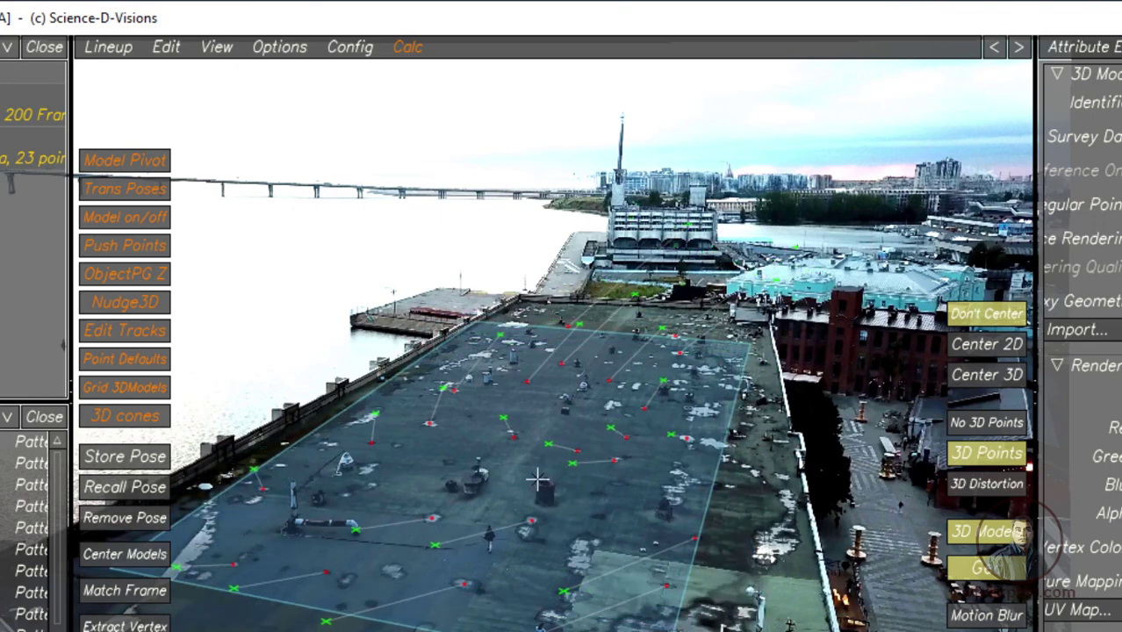
Run Edit > Remove Point Calc Status v1.0 to clear the calculated points
left_click(165, 50)
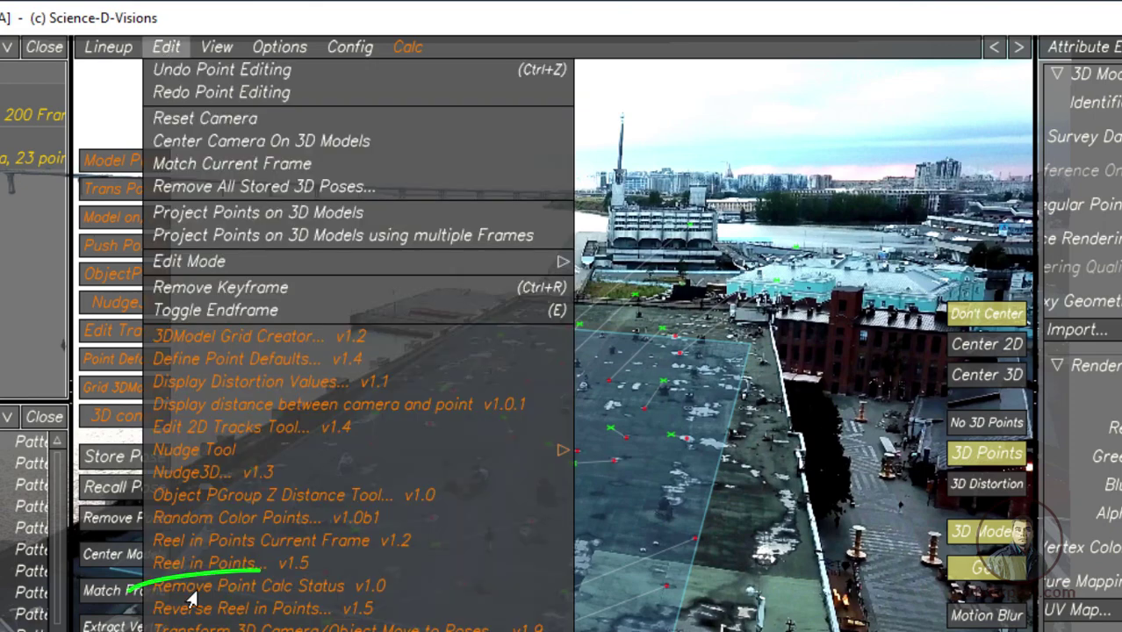
left_click(303, 591)
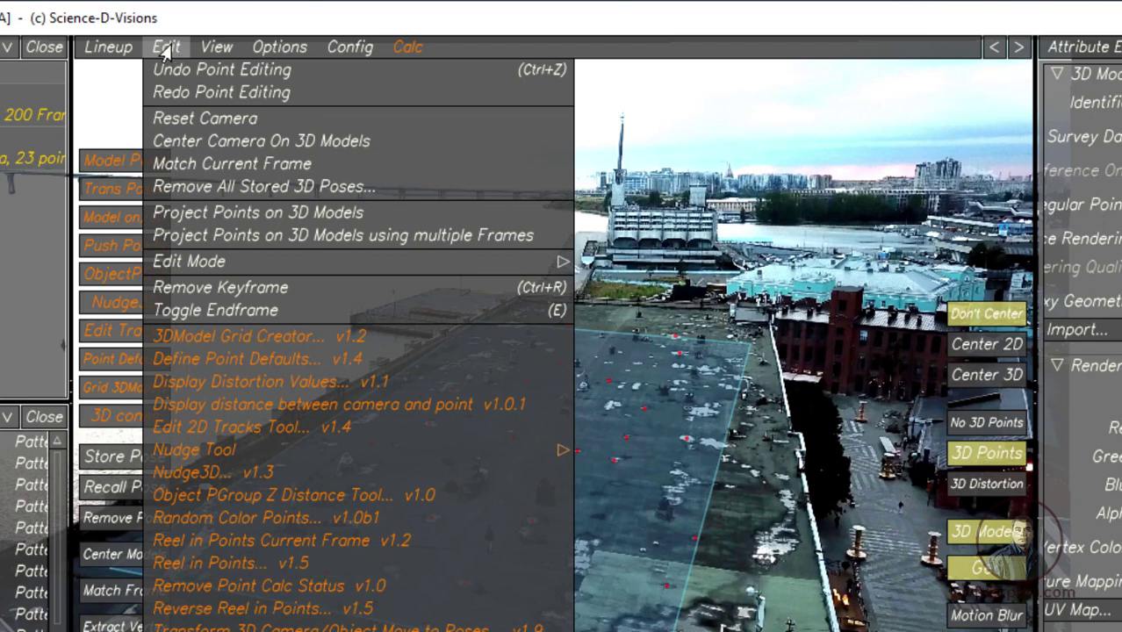
left_click(168, 51)
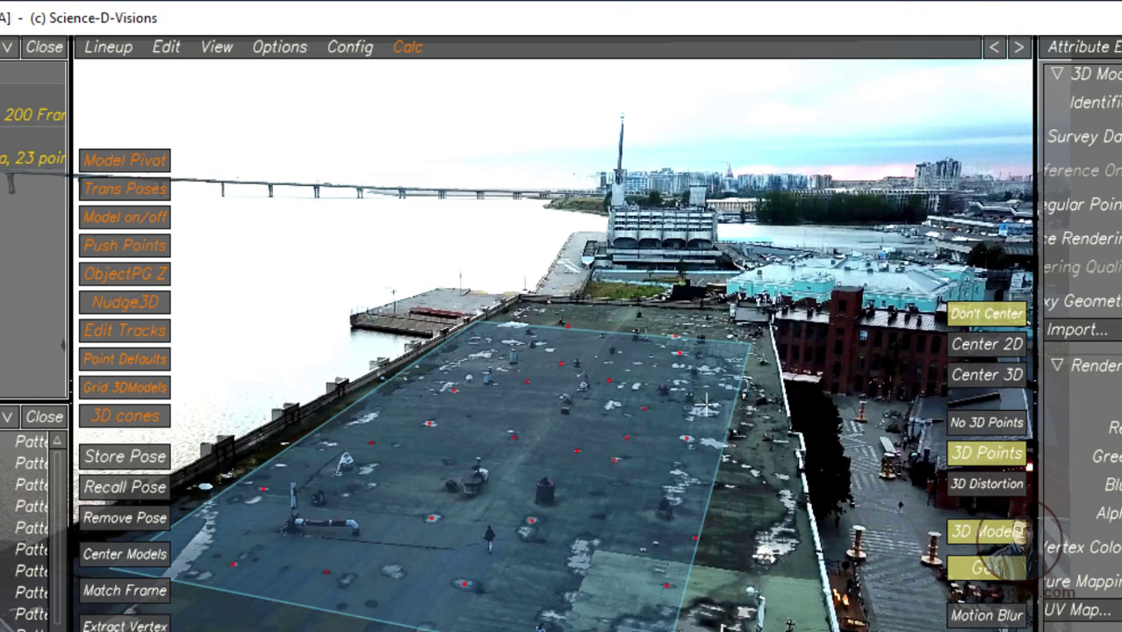
Fine-tune the plane's position, stretch and rotation until its outline matches the roof edges
mouse_move(716, 461)
left_mouse_down()
mouse_move(682, 521)
mouse_move(600, 391)
mouse_move(590, 396)
left_mouse_up()
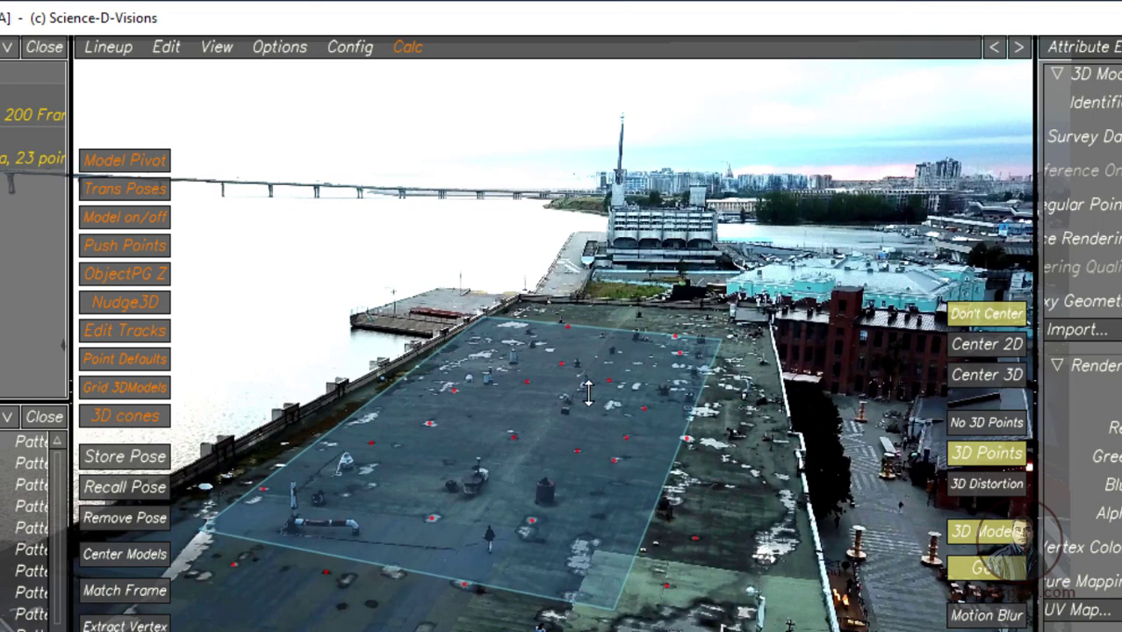
left_click_drag(578, 453, 663, 409)
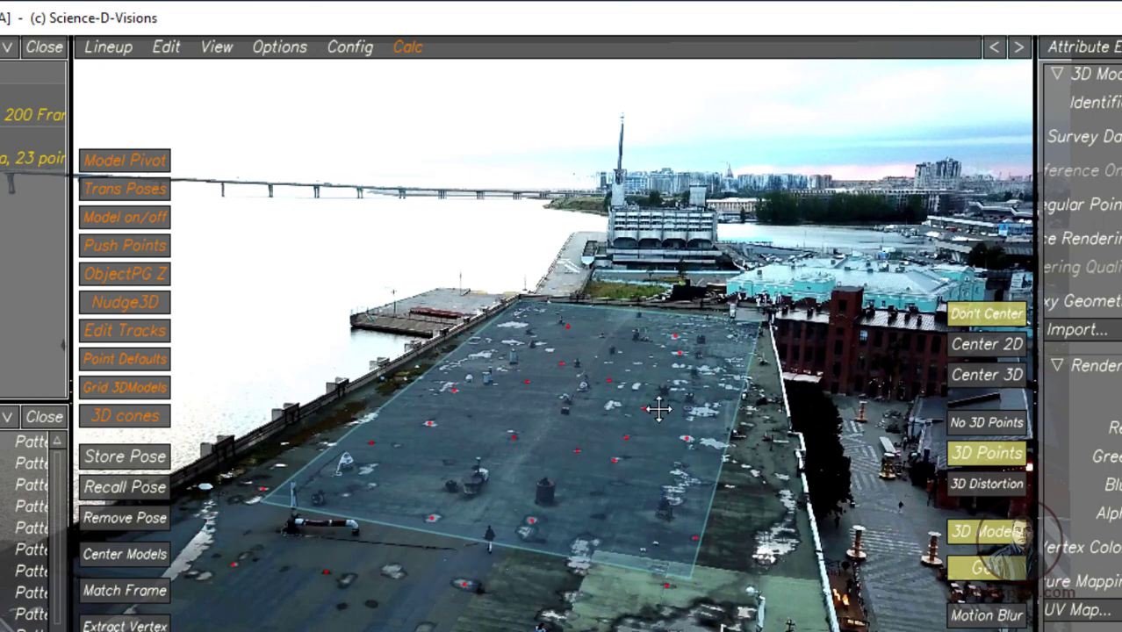
mouse_move(605, 538)
left_mouse_down()
mouse_move(611, 482)
mouse_move(585, 473)
mouse_move(601, 454)
mouse_move(636, 459)
mouse_move(670, 443)
mouse_move(665, 418)
mouse_move(669, 455)
mouse_move(784, 417)
mouse_move(681, 427)
mouse_move(711, 459)
mouse_move(754, 360)
mouse_move(736, 366)
mouse_move(744, 354)
left_mouse_up()
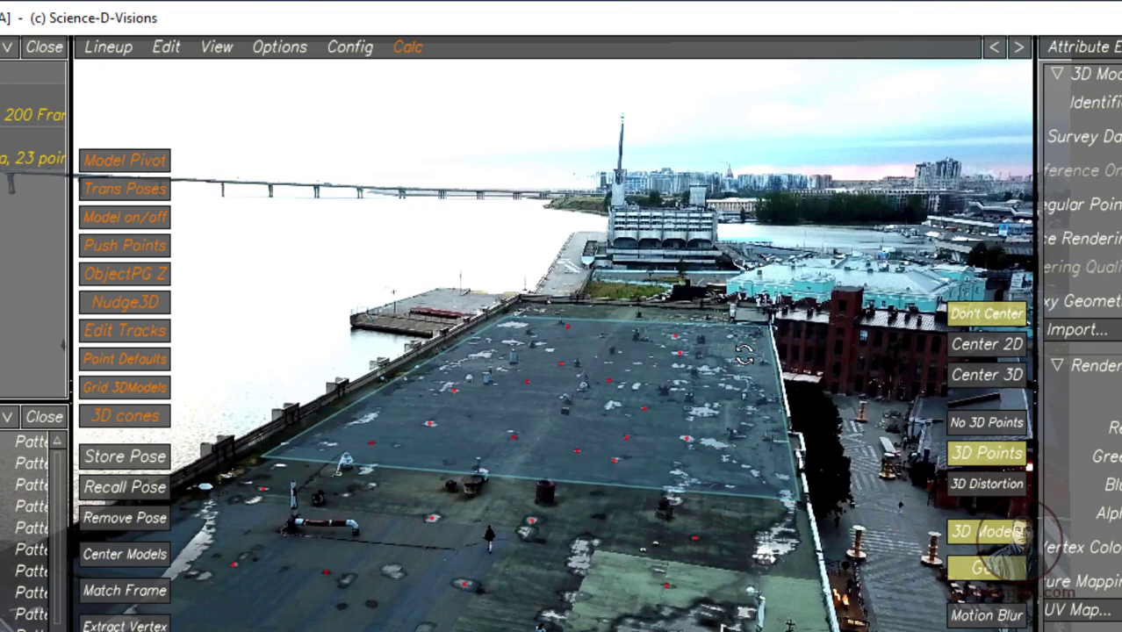
left_click_drag(743, 354, 743, 355)
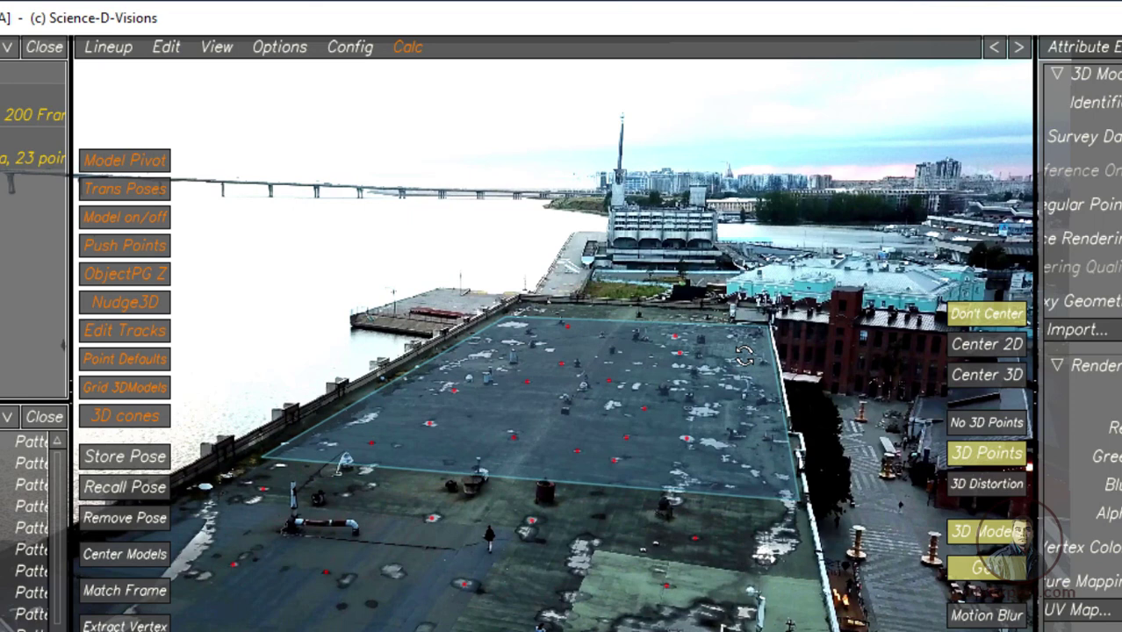
left_click_drag(615, 406, 614, 400)
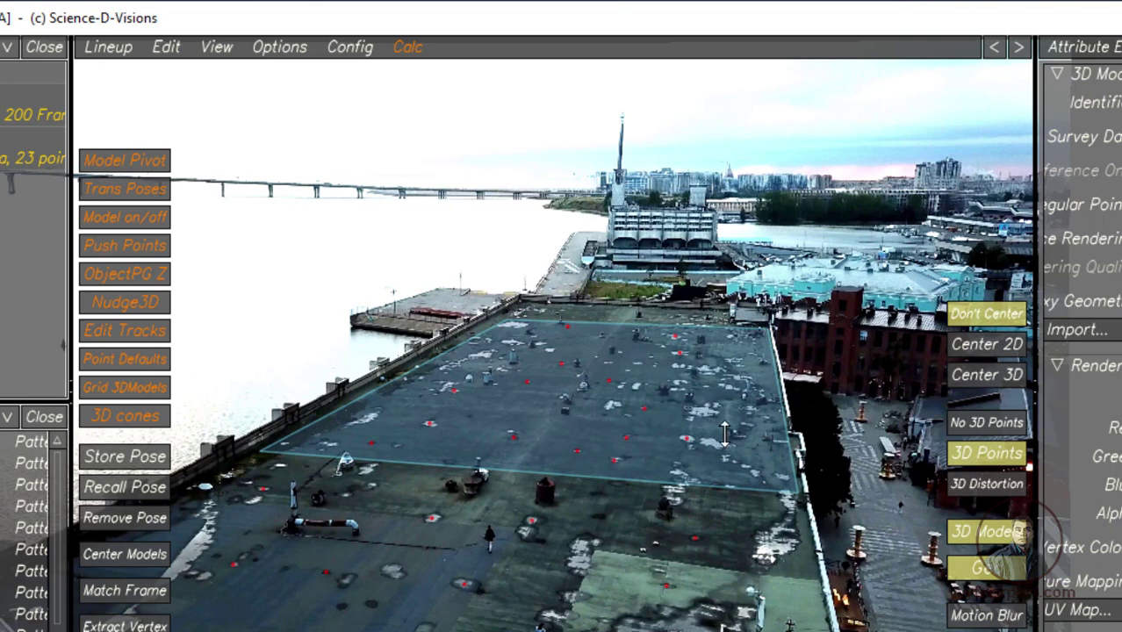
left_click_drag(724, 432, 716, 427)
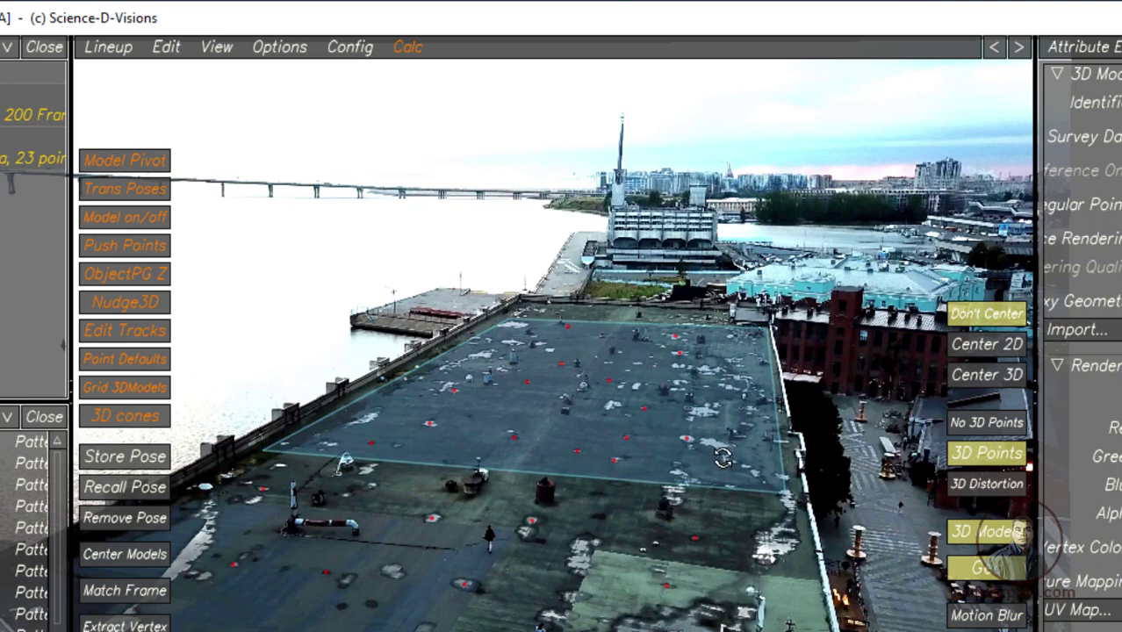
left_click_drag(728, 455, 744, 479)
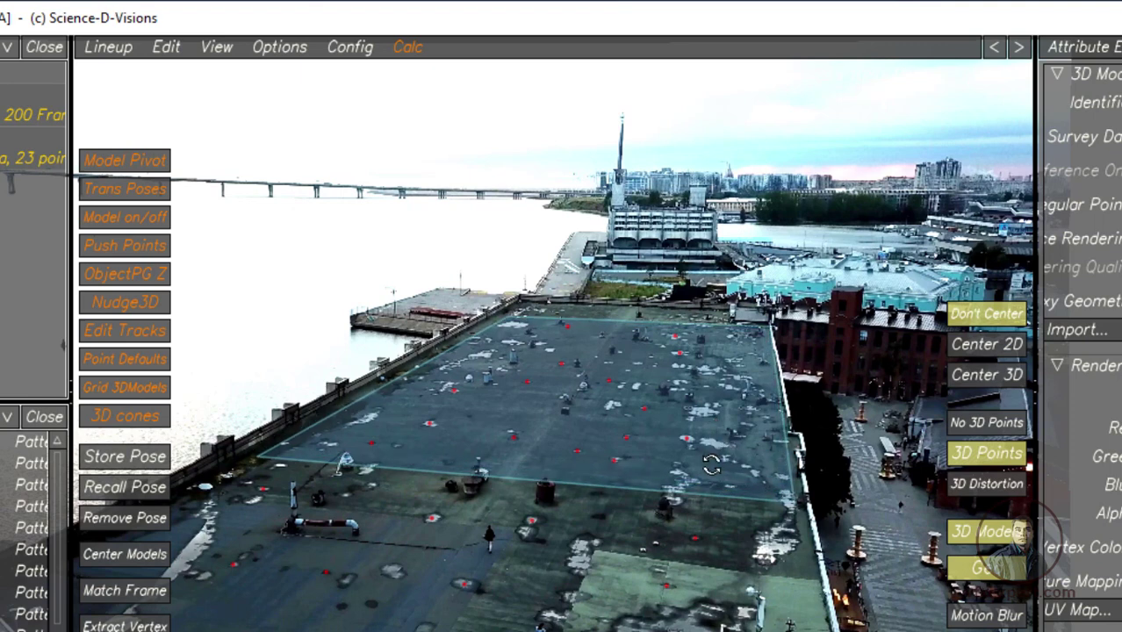
left_click_drag(614, 321, 688, 431)
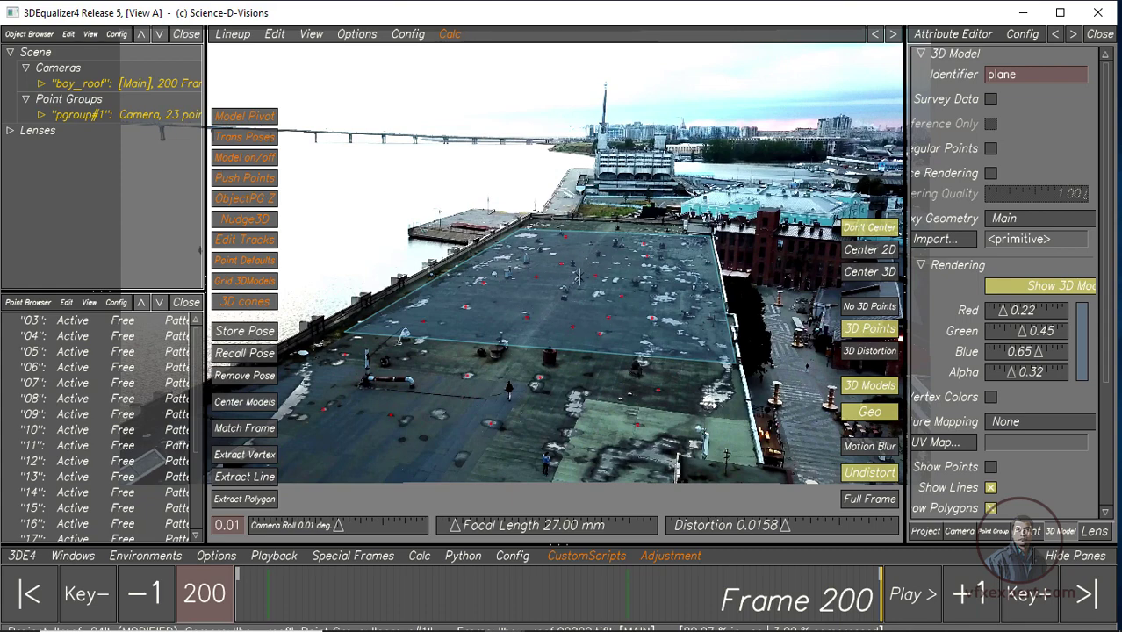
Box-select the ten rooftop points and project them onto the plane as Survey points
left_click_drag(520, 250, 659, 334)
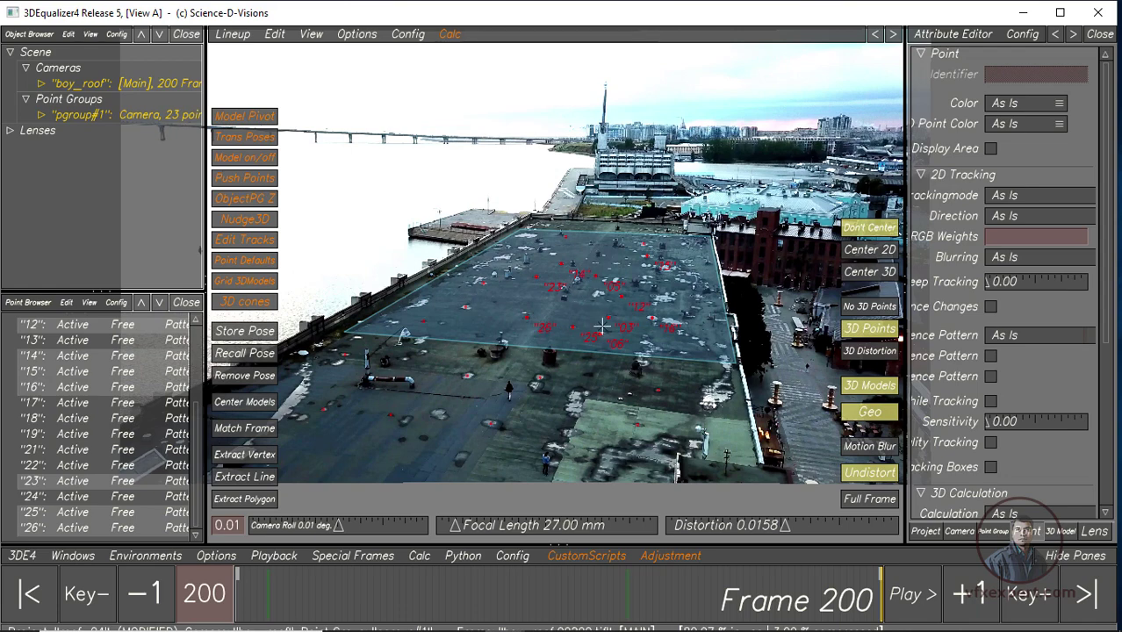
left_click(274, 34)
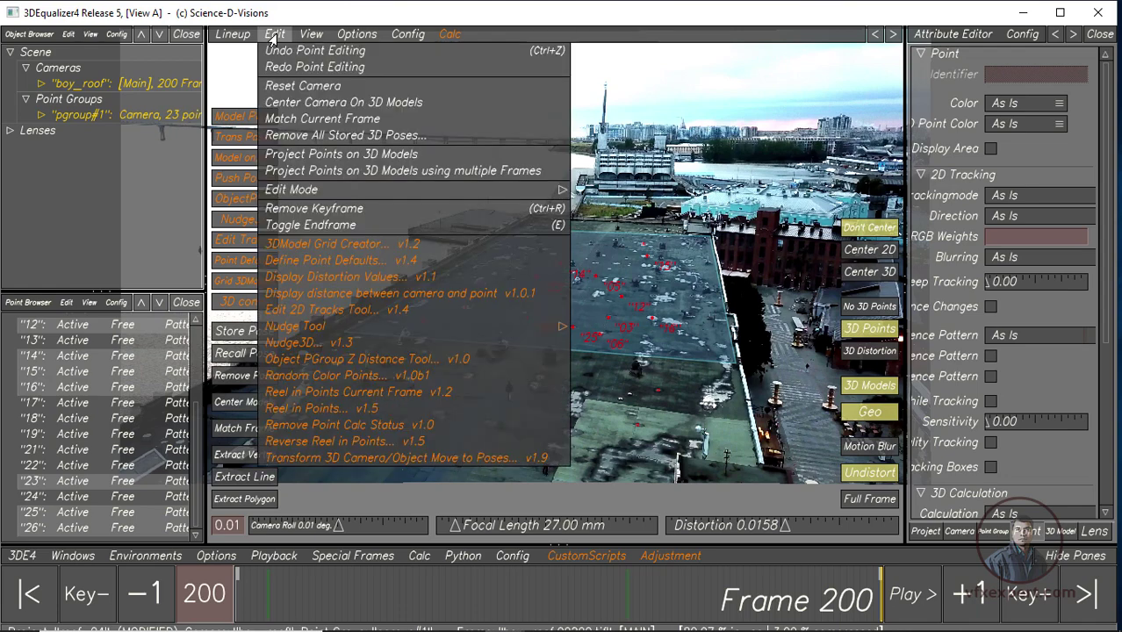
left_click(385, 159)
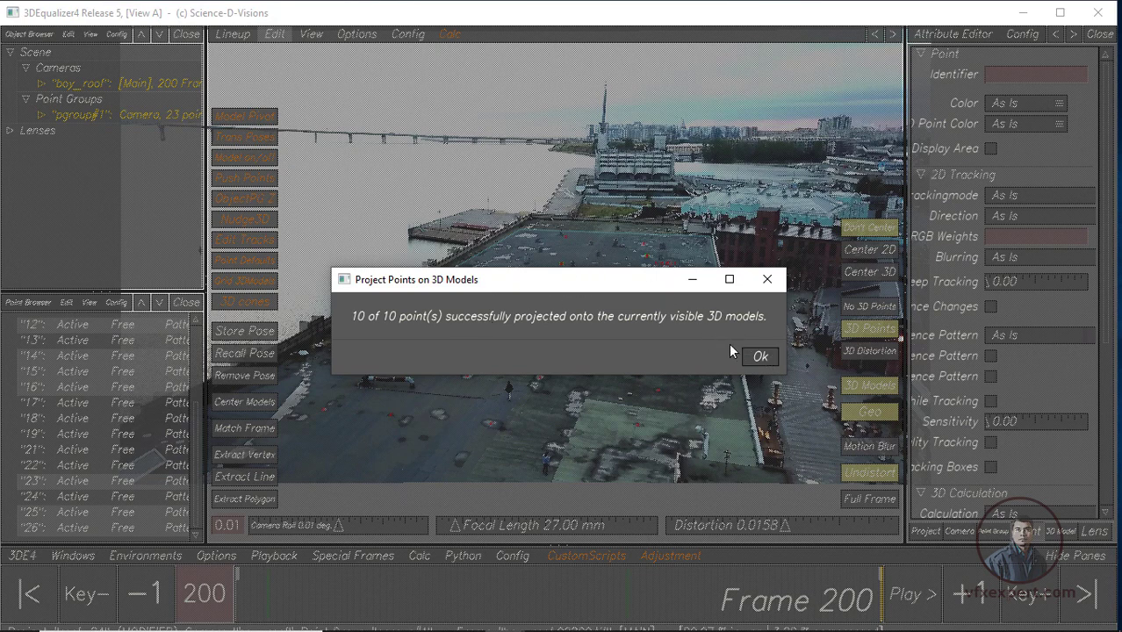
left_click(757, 356)
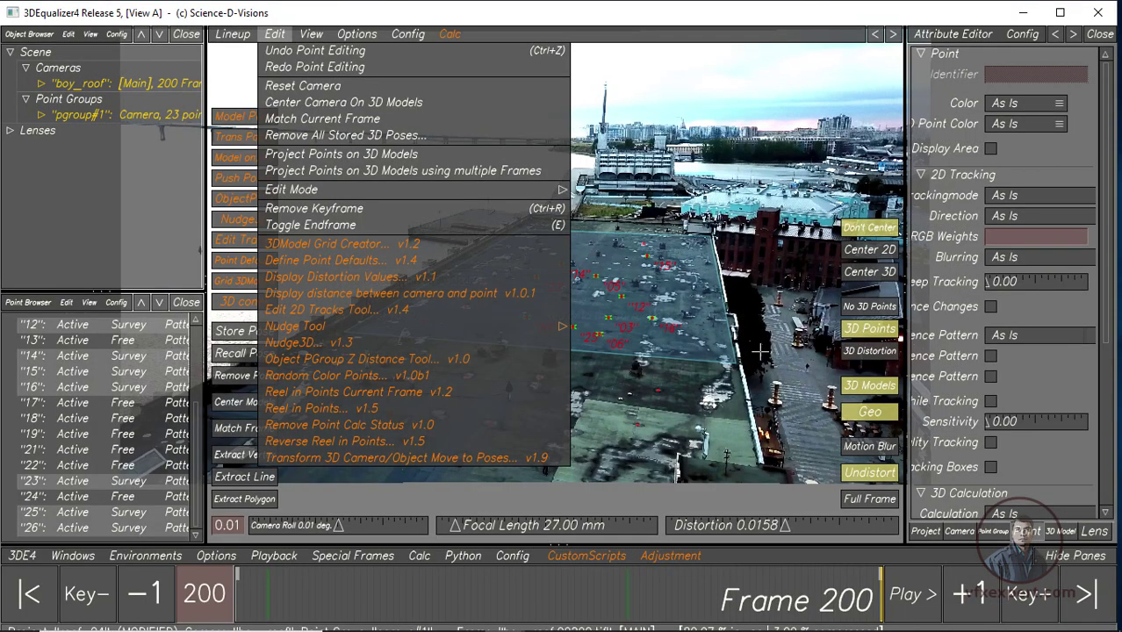
left_click(276, 37)
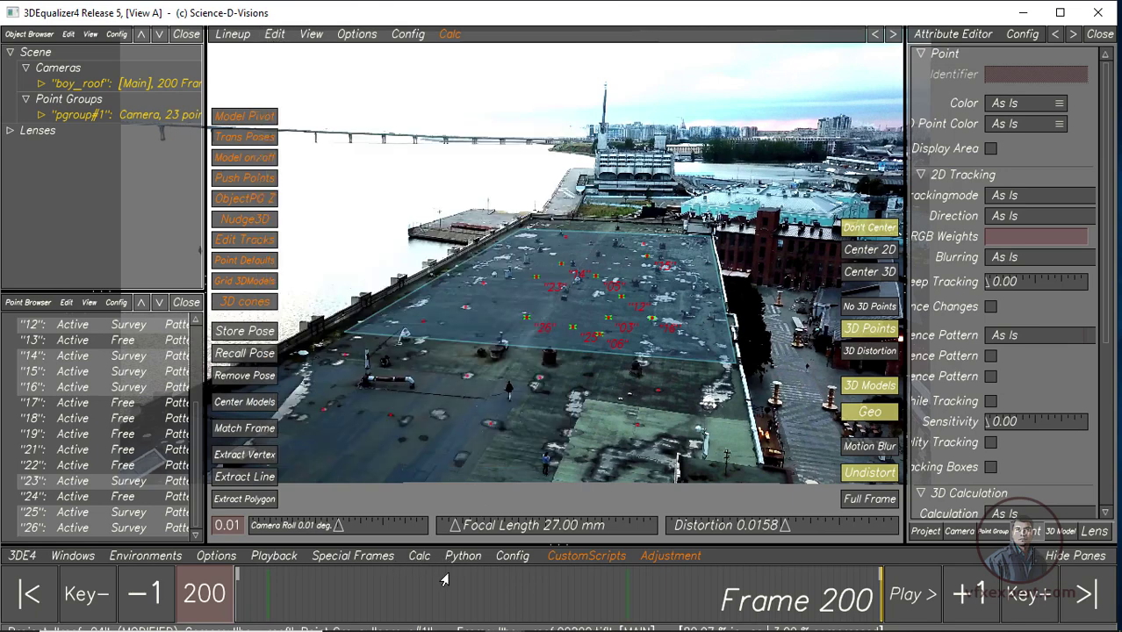
left_click(420, 557)
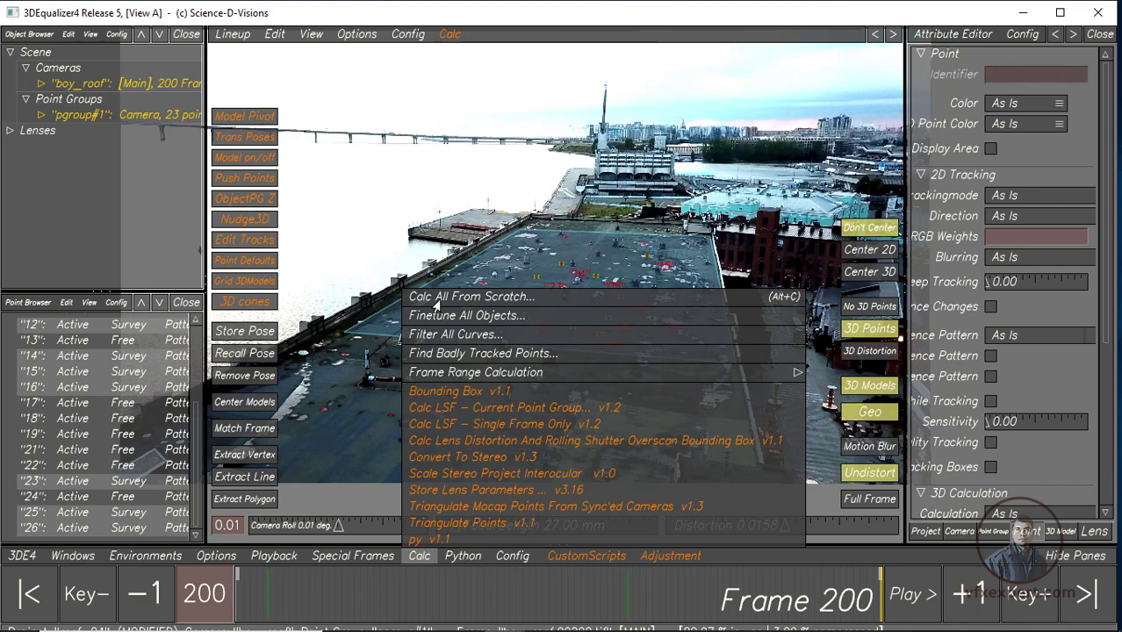
Recalculate the pgroup#1 camera from scratch, accept the result, and deselect the points
left_click(436, 302)
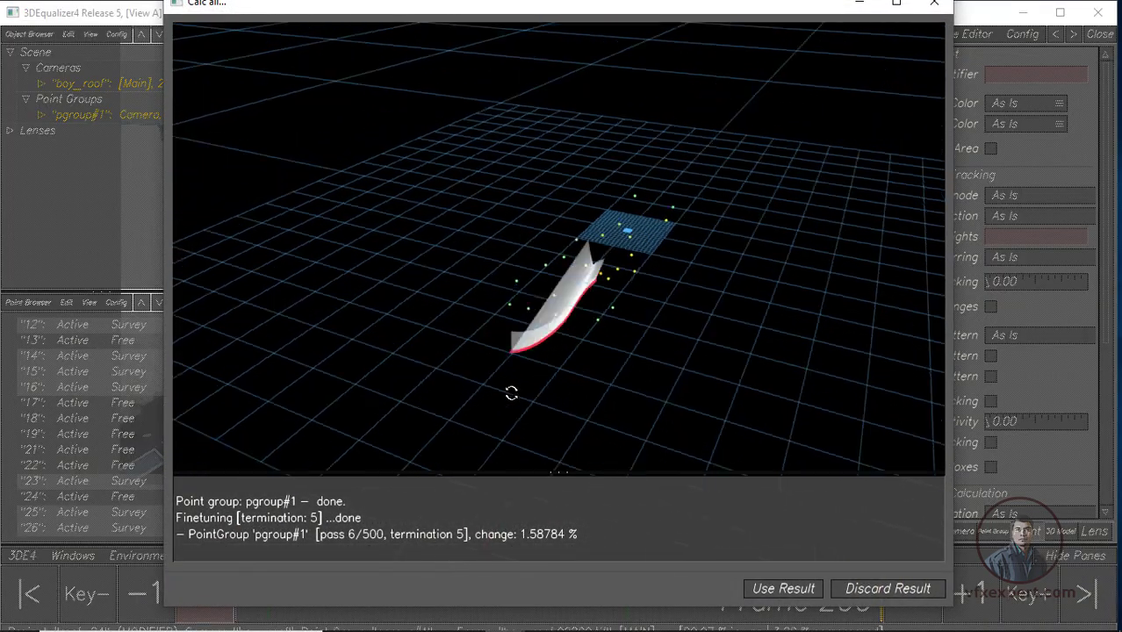
mouse_move(511, 393)
left_mouse_down()
mouse_move(584, 337)
mouse_move(847, 287)
mouse_move(646, 301)
mouse_move(470, 338)
mouse_move(396, 406)
left_mouse_up()
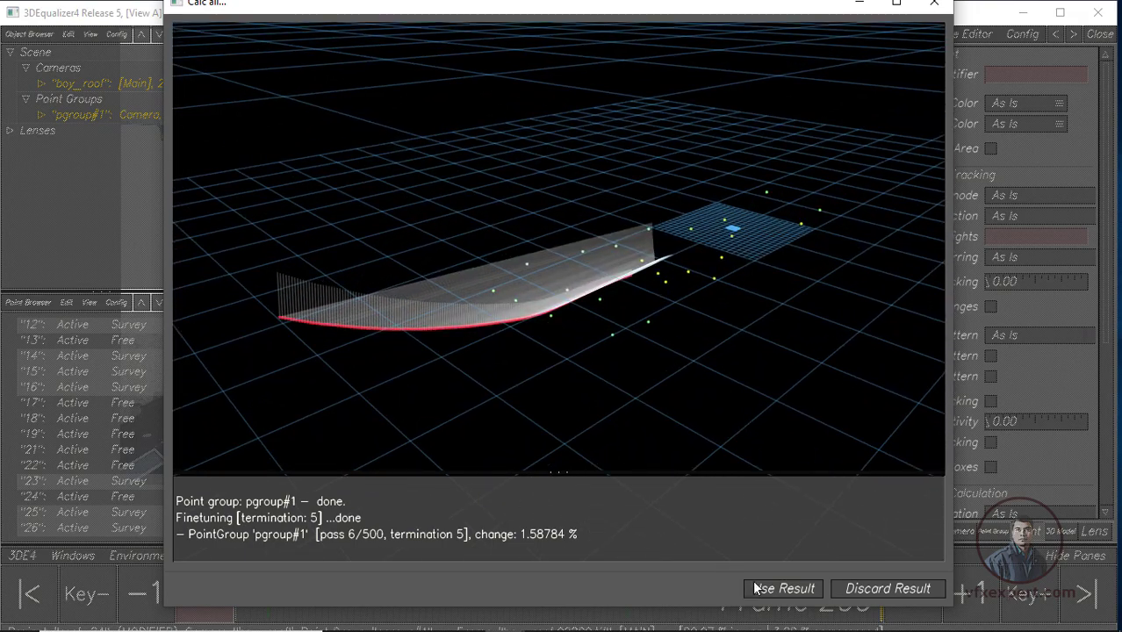
left_click(770, 590)
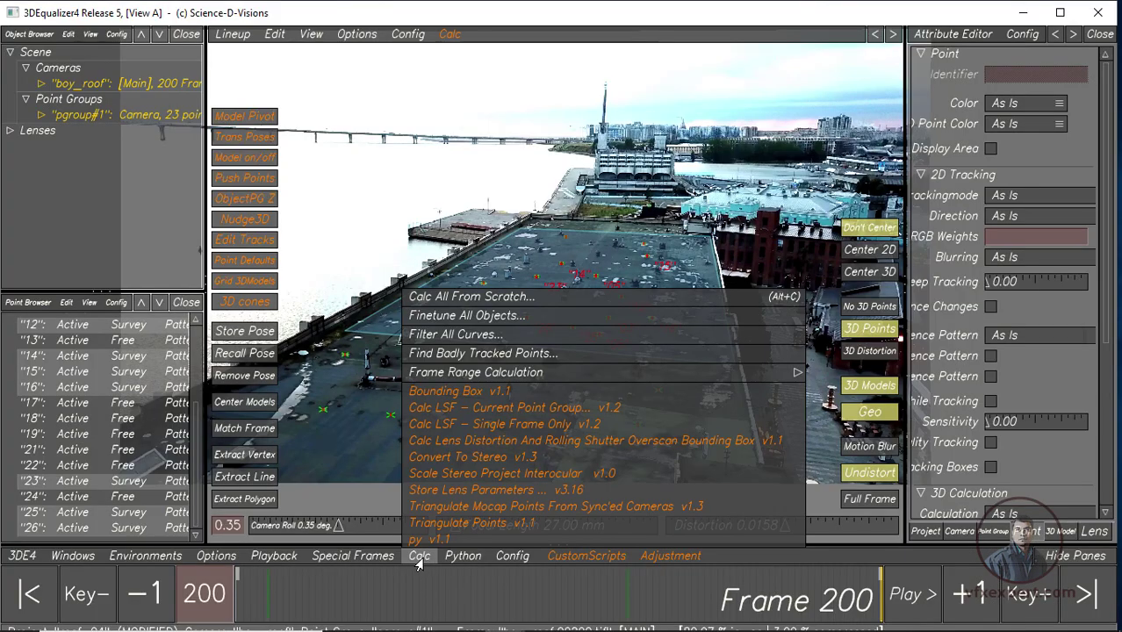
left_click(419, 559)
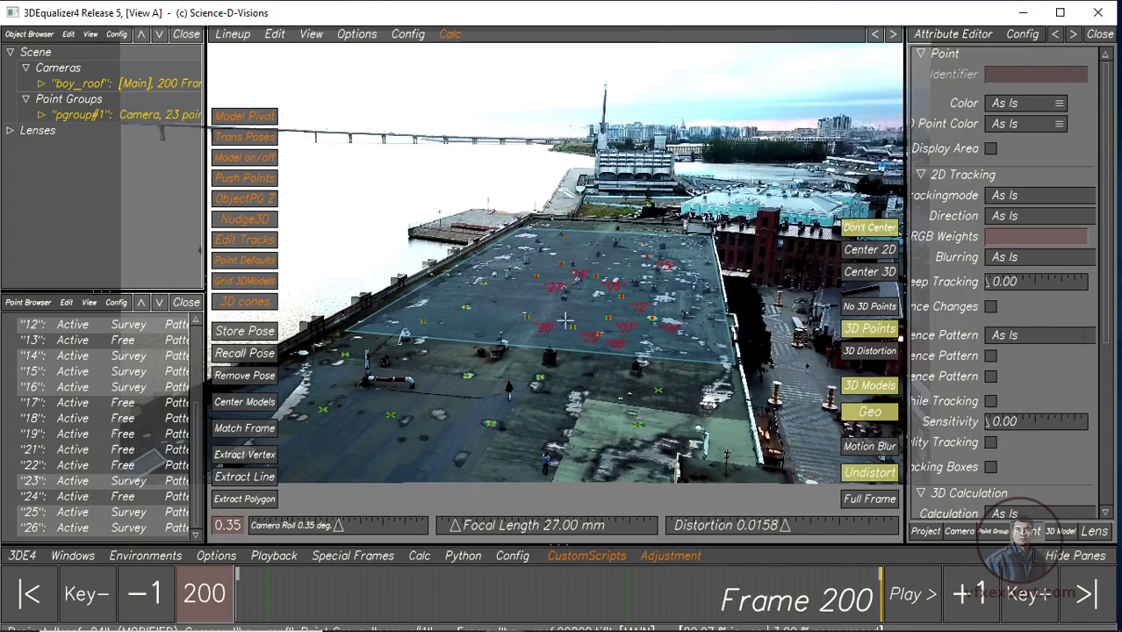
left_click(532, 411)
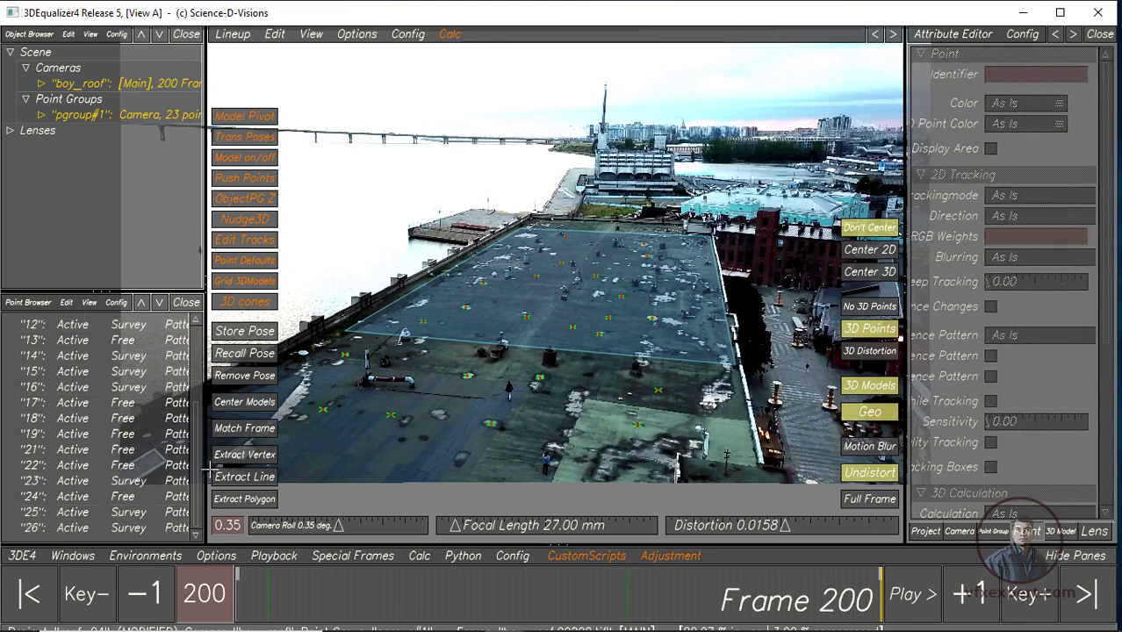
Enlarge the Point Browser and check the attributes of points 03, 05, 06, 15 and 16
left_click_drag(204, 474, 272, 457)
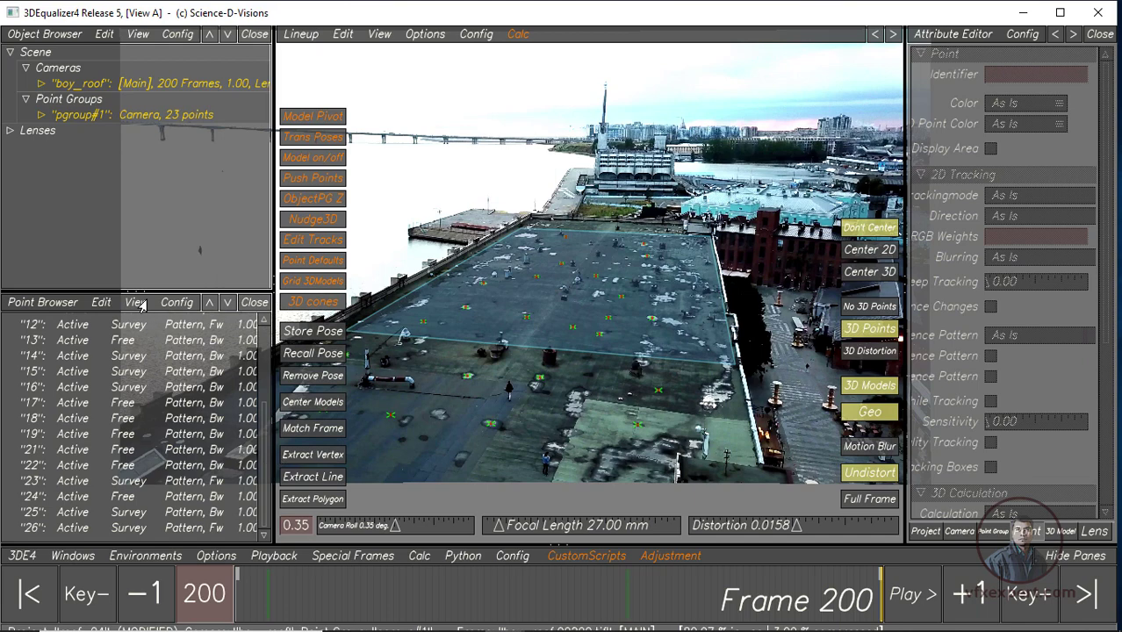
left_click_drag(148, 290, 148, 142)
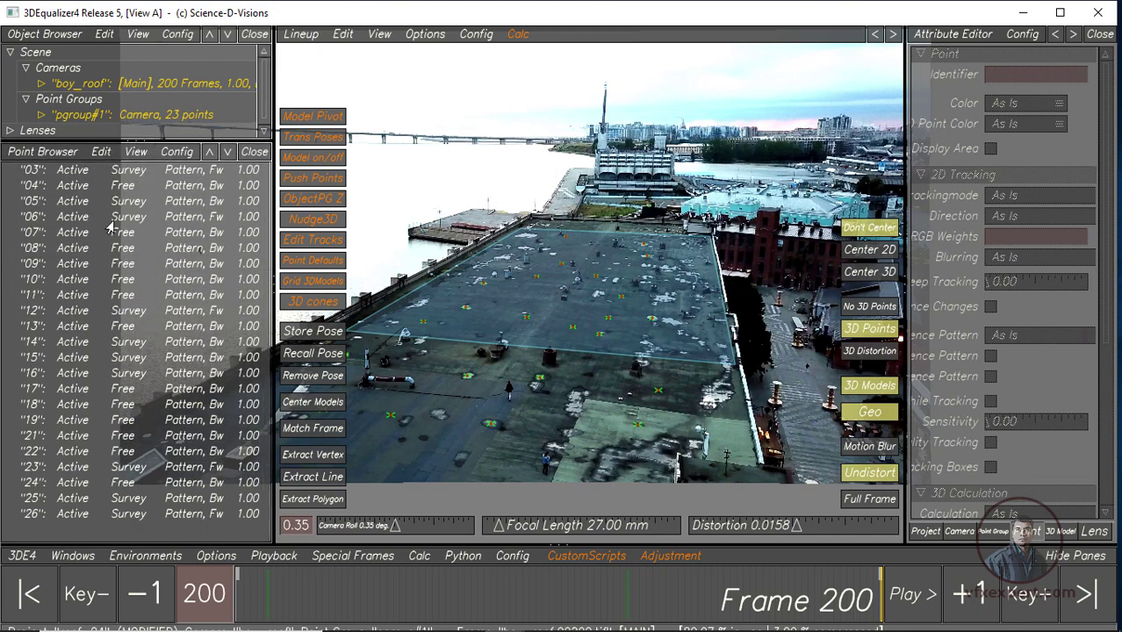
left_click(123, 173)
left_click(125, 201)
left_click(128, 217)
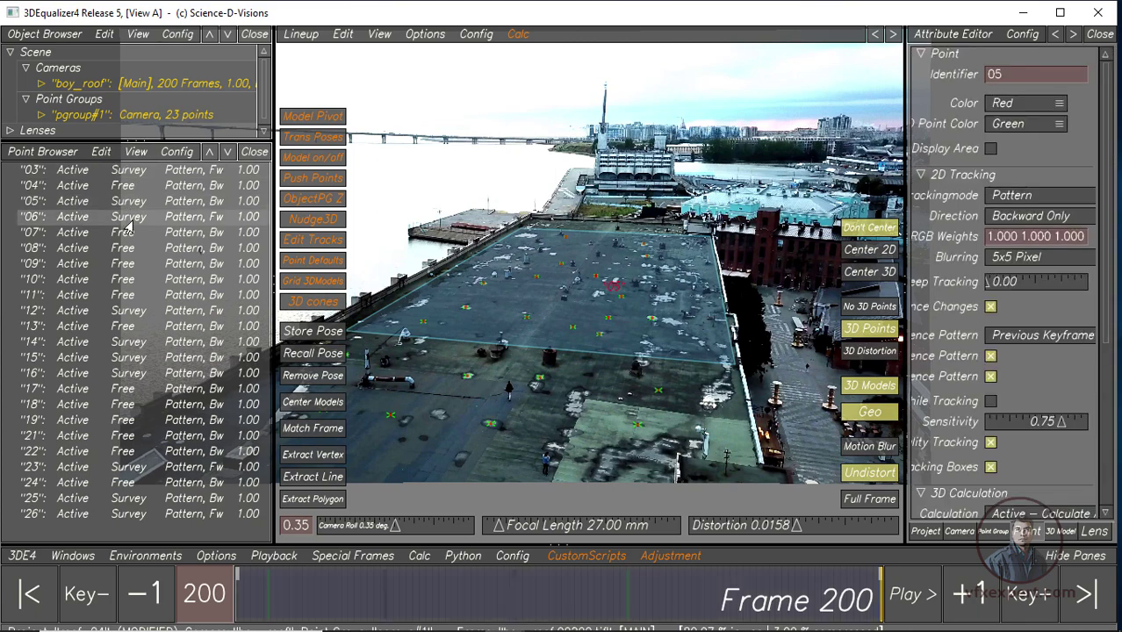
left_click(129, 374)
left_click(130, 357)
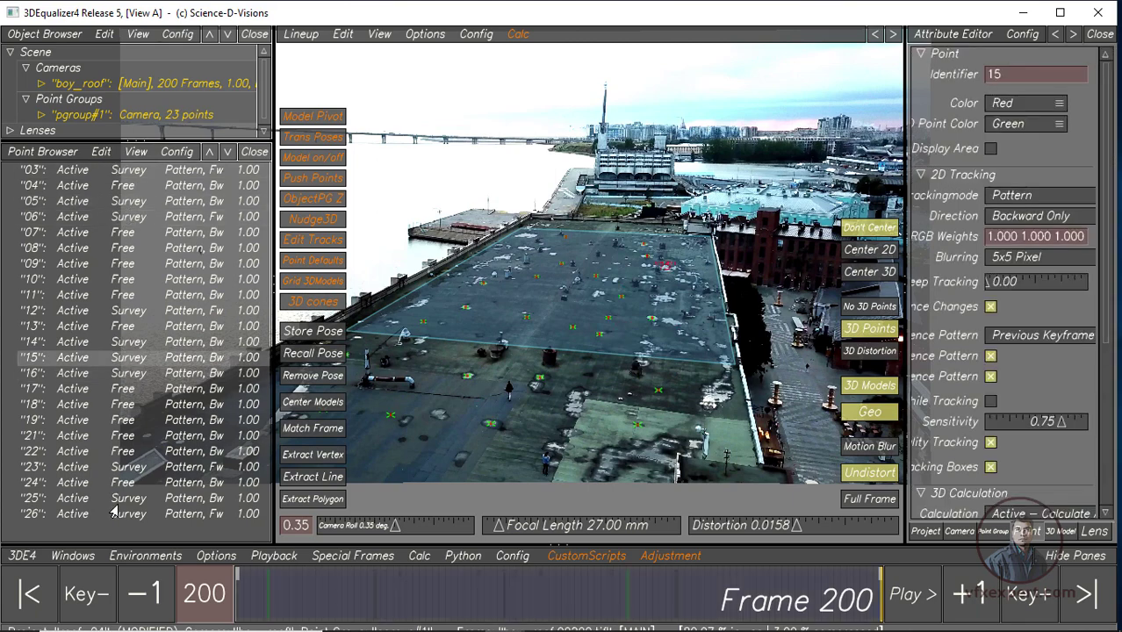
left_click(302, 35)
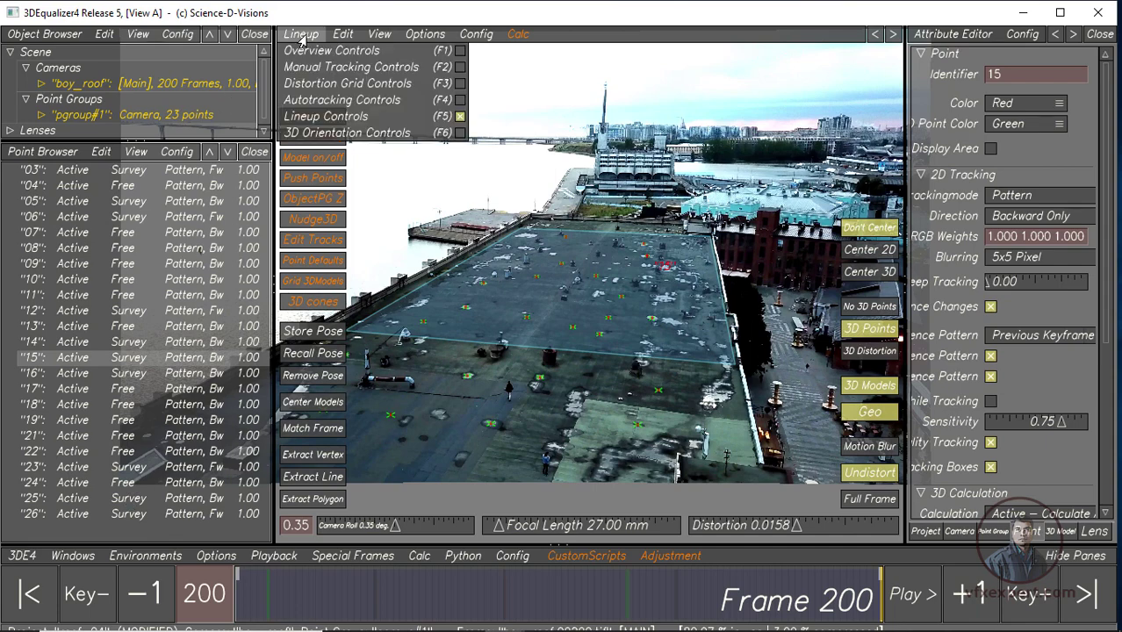
Switch to 3D Orientation Controls and orbit to a steep diagonal view of the scene
left_click(317, 133)
middle_click_drag(658, 350, 517, 441)
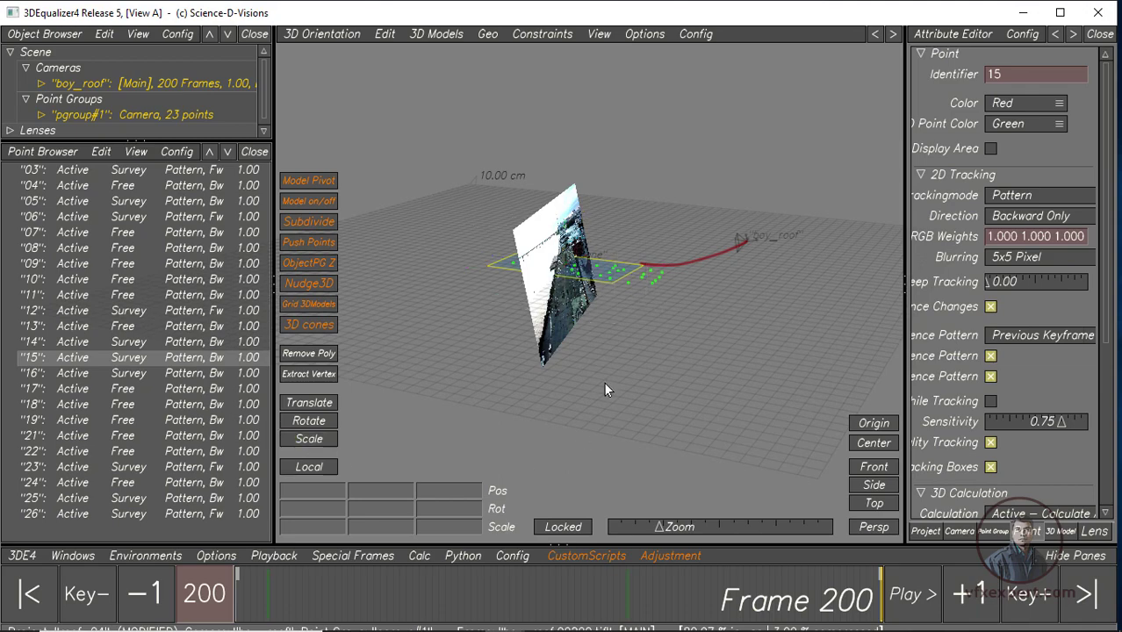
mouse_move(604, 382)
left_mouse_down("alt")
mouse_move(675, 305)
mouse_move(681, 414)
mouse_move(692, 348)
left_mouse_up("alt")
scroll(674, 304, "up", 5)
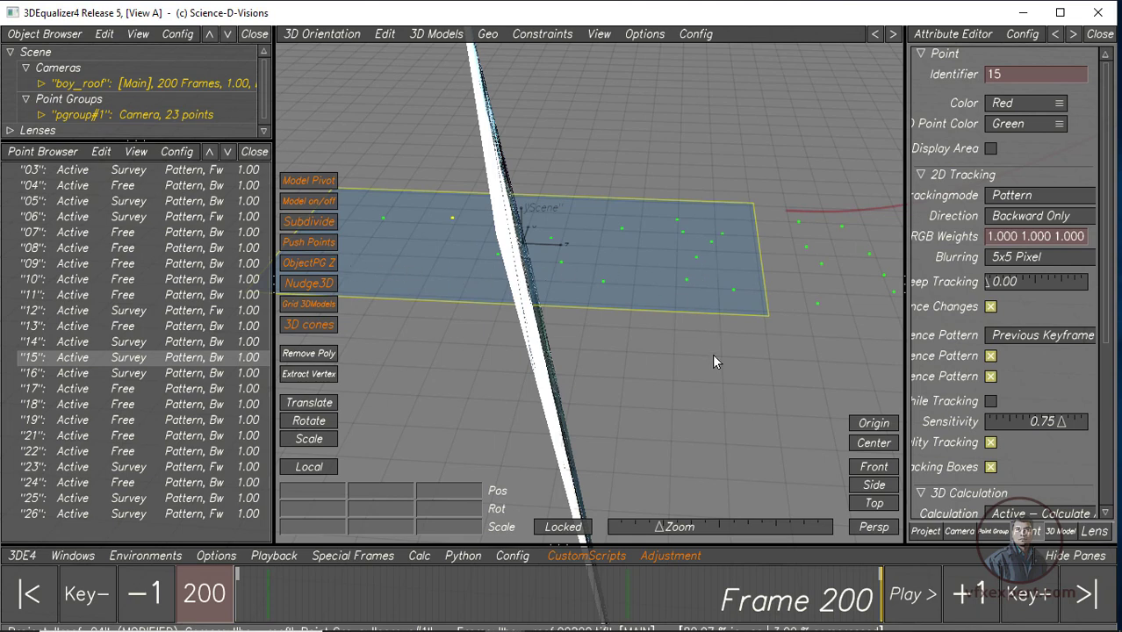
scroll(712, 354, "down", 5)
scroll(622, 282, "up", 2)
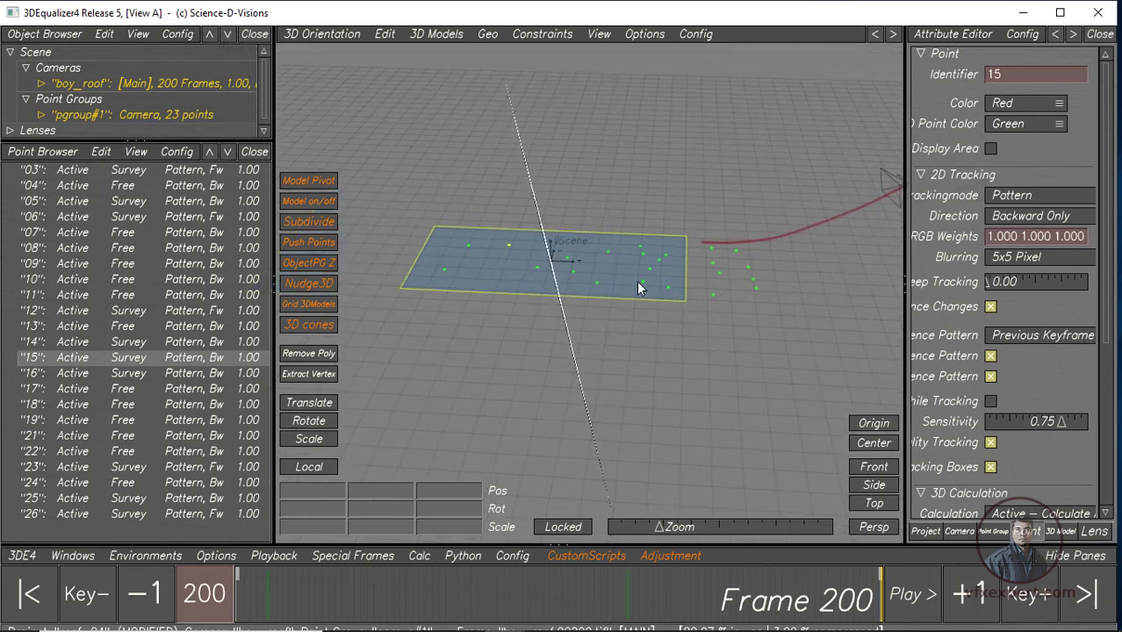
left_click_drag(694, 383, 611, 397, "alt")
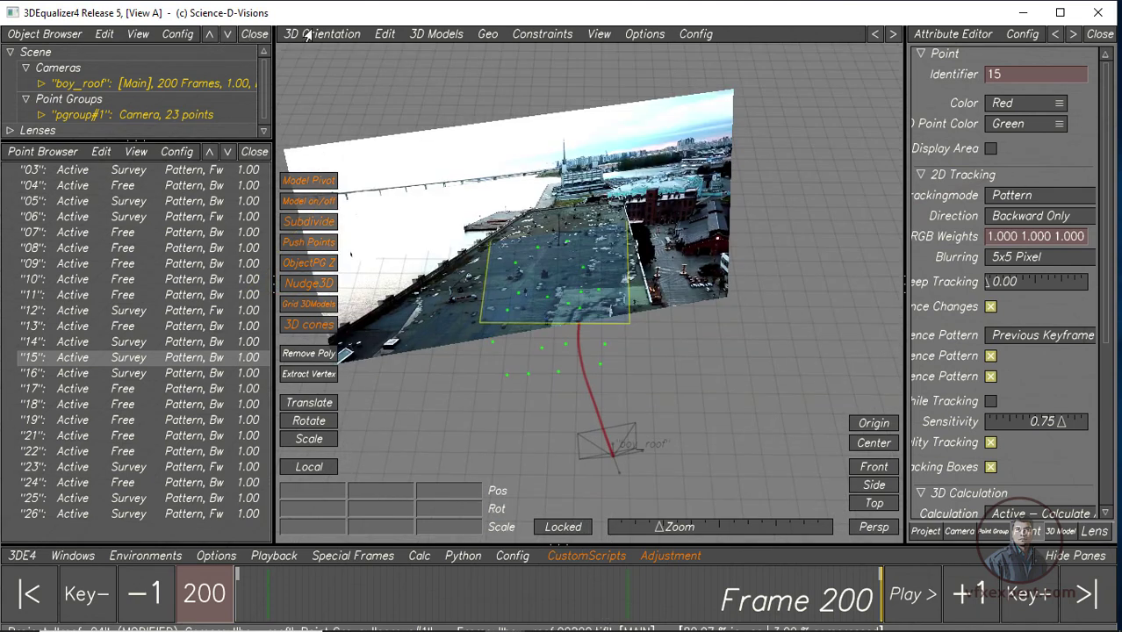
left_click_drag(459, 405, 641, 306, "alt")
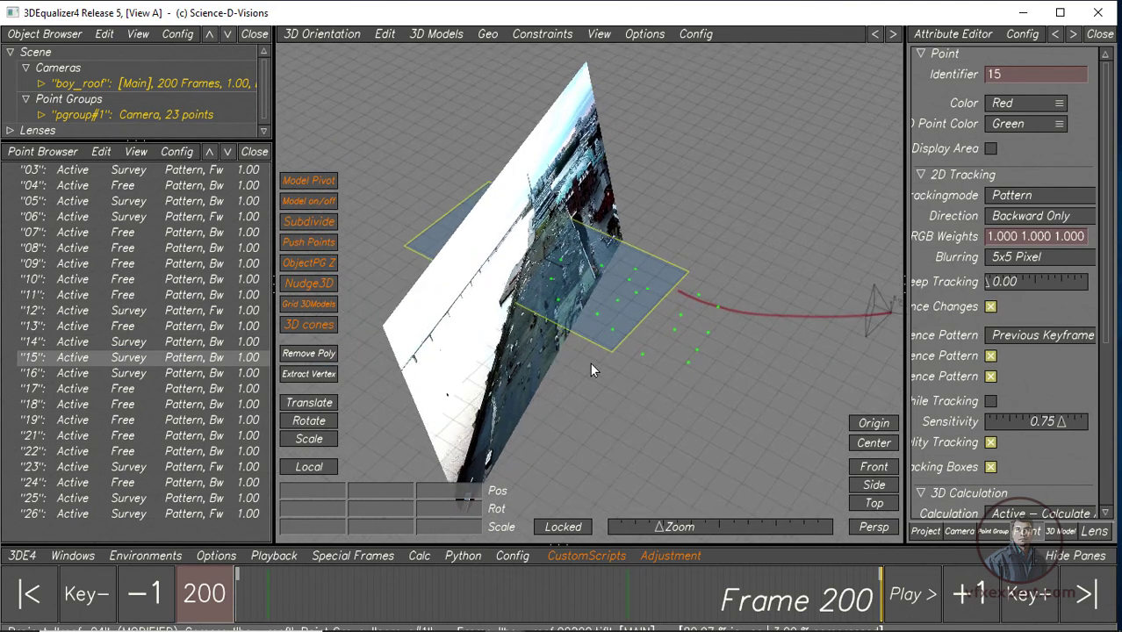
left_click_drag(591, 370, 412, 97, "alt")
Stretch the plane model lengthwise to a scale of 0.3198, 0.3198, 0.8834
left_click(441, 224)
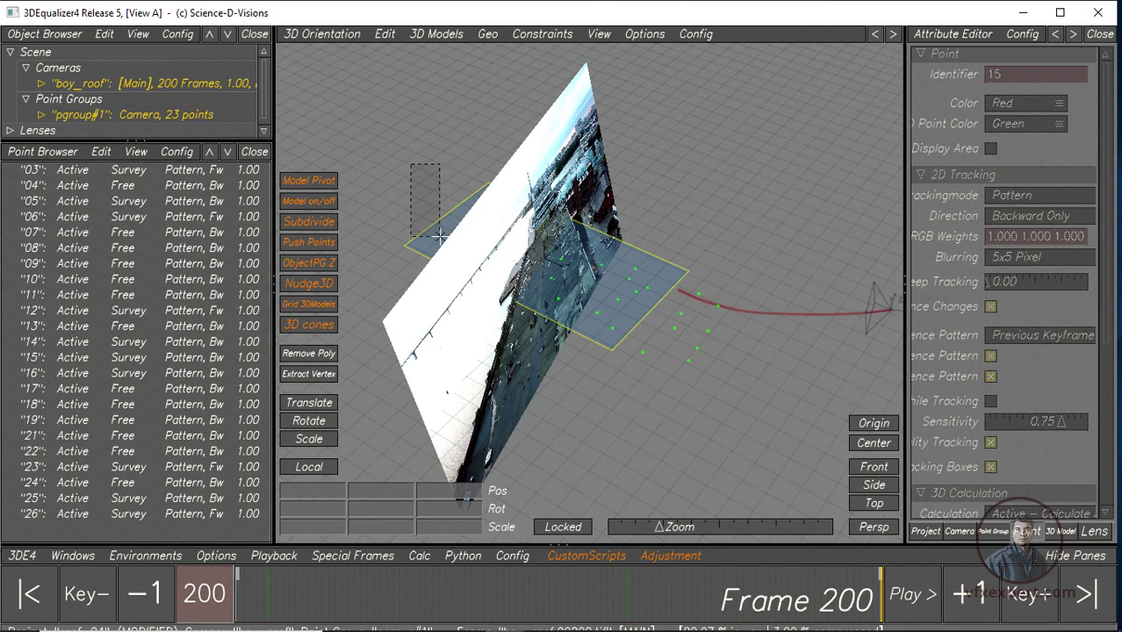
left_click(309, 439)
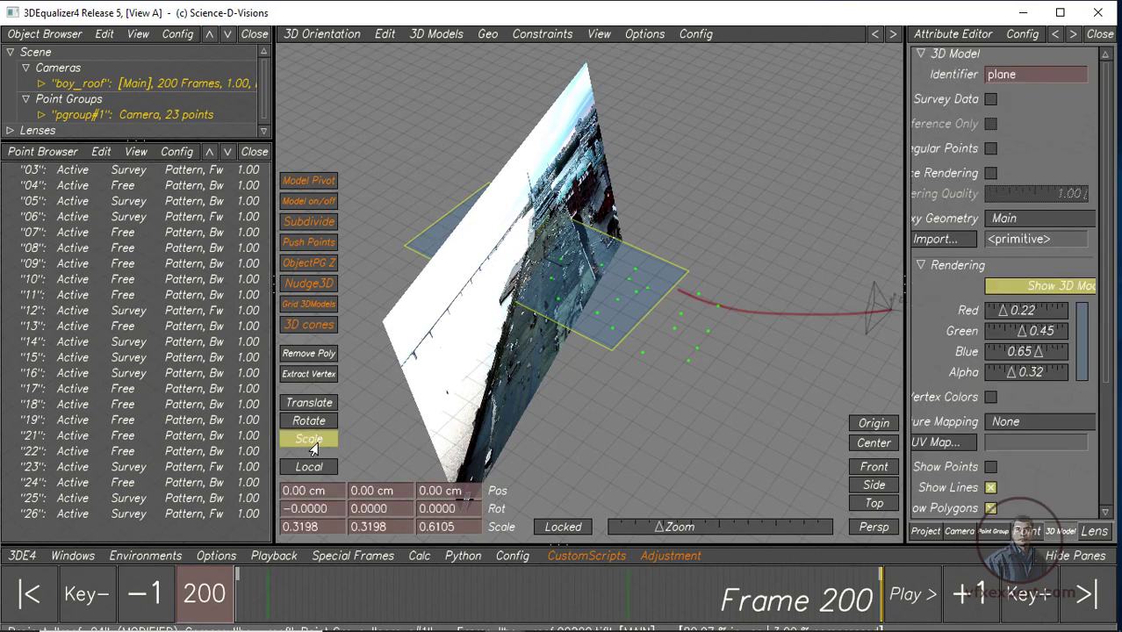
mouse_move(727, 376)
left_mouse_down("alt")
mouse_move(707, 326)
mouse_move(747, 306)
mouse_move(790, 321)
mouse_move(672, 433)
mouse_move(562, 290)
left_mouse_up("alt")
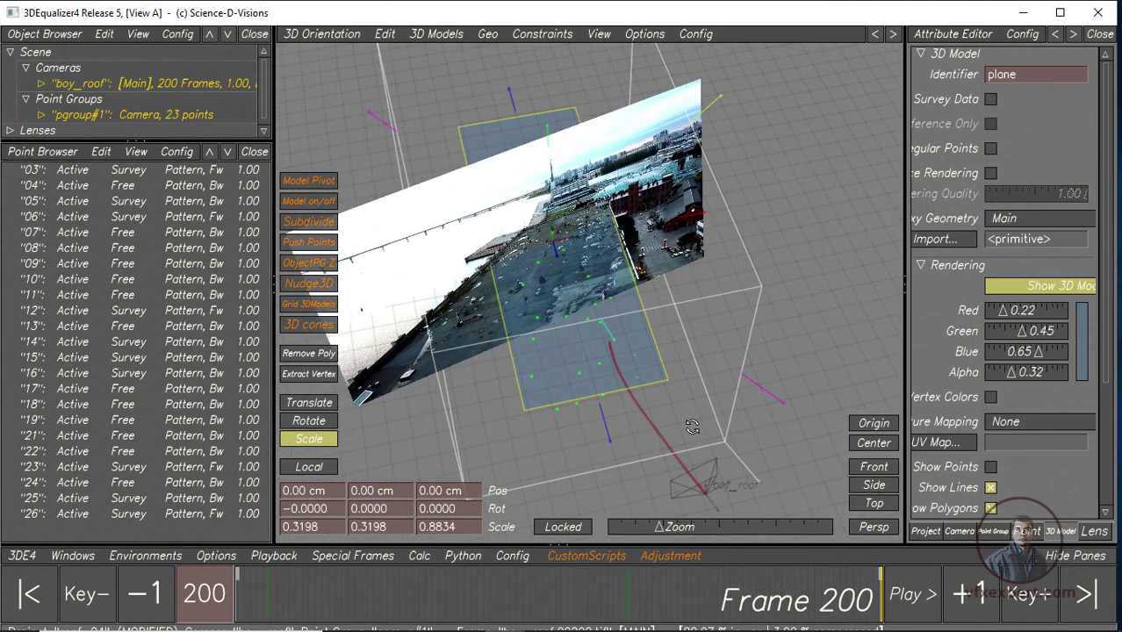
left_click(310, 35)
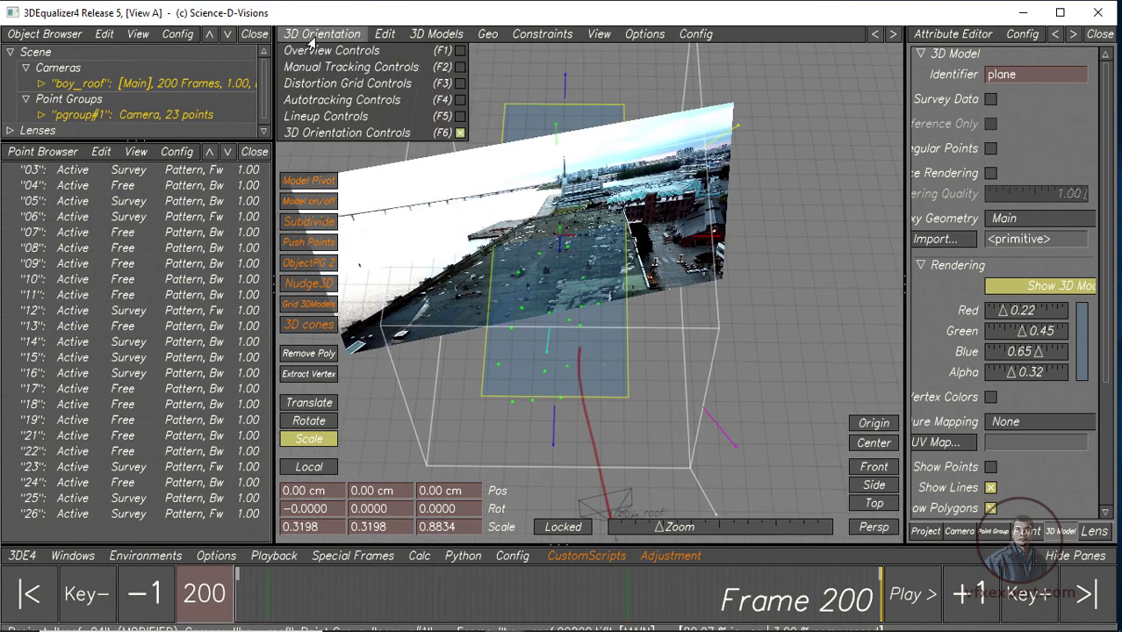
Return to Lineup Controls, scrub to earlier frames, and widen the viewport on both sides
left_click(306, 123)
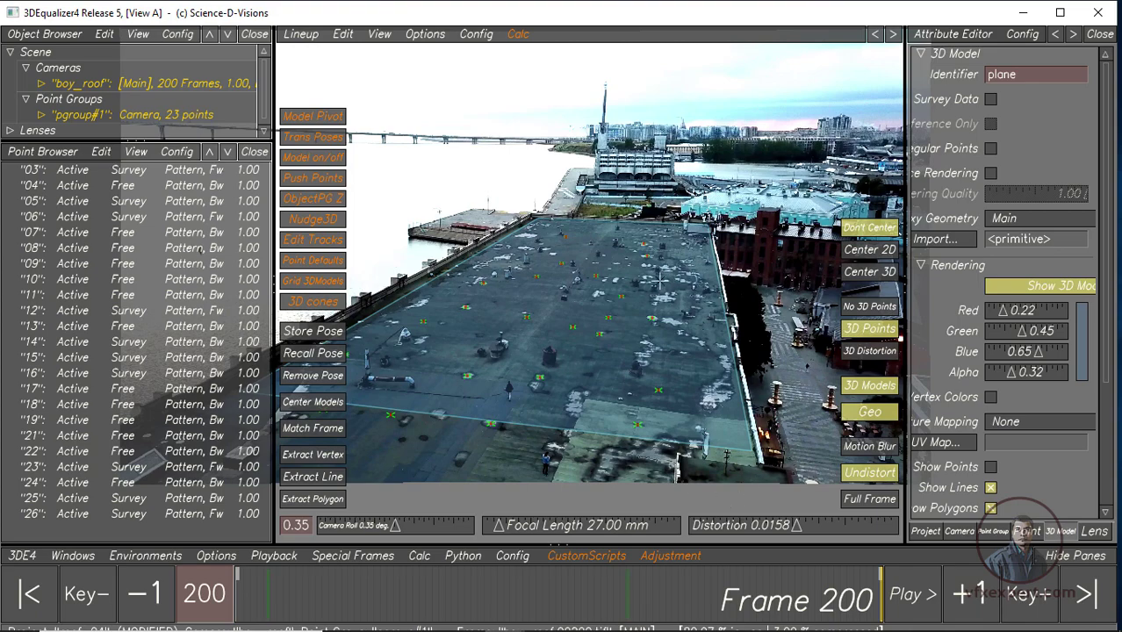
left_click_drag(858, 618, 235, 600)
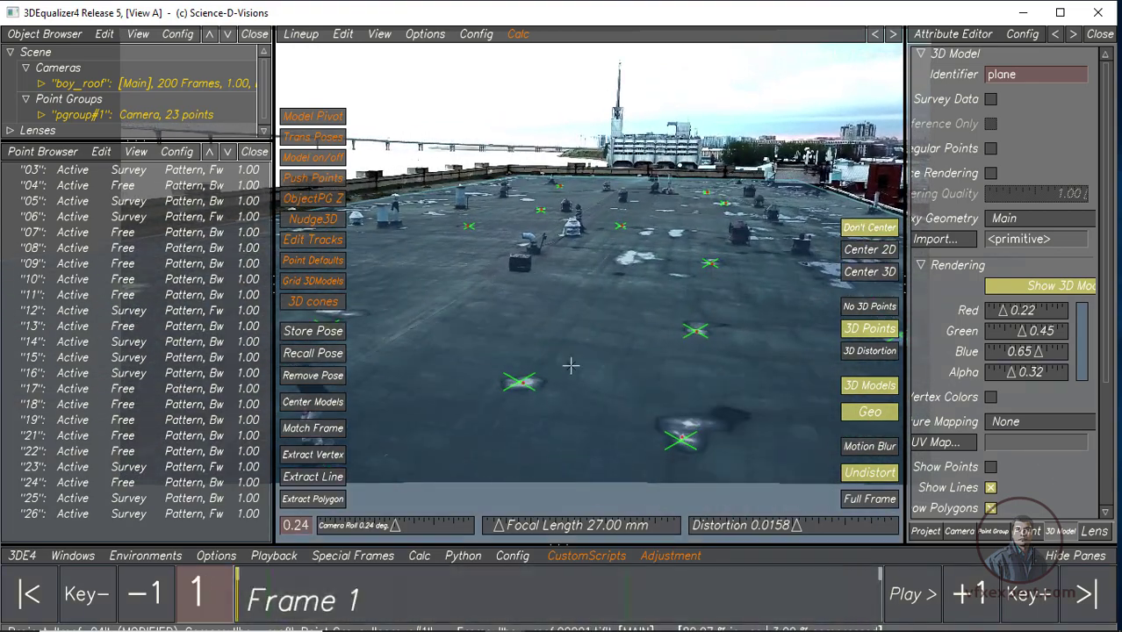
left_click_drag(272, 267, 180, 267)
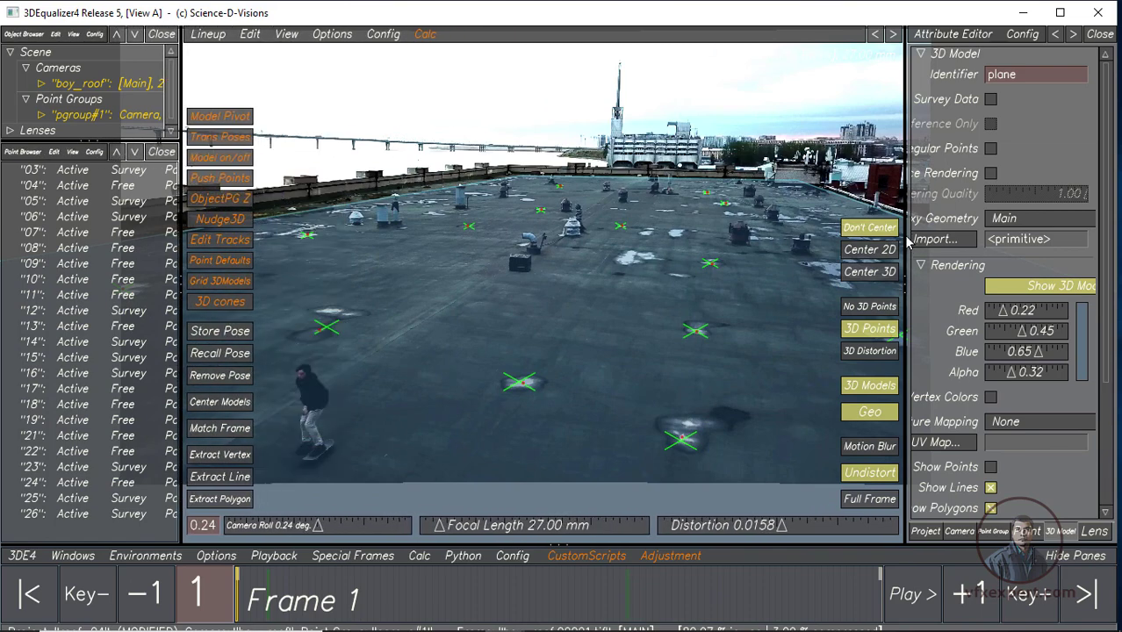
left_click_drag(908, 244, 950, 245)
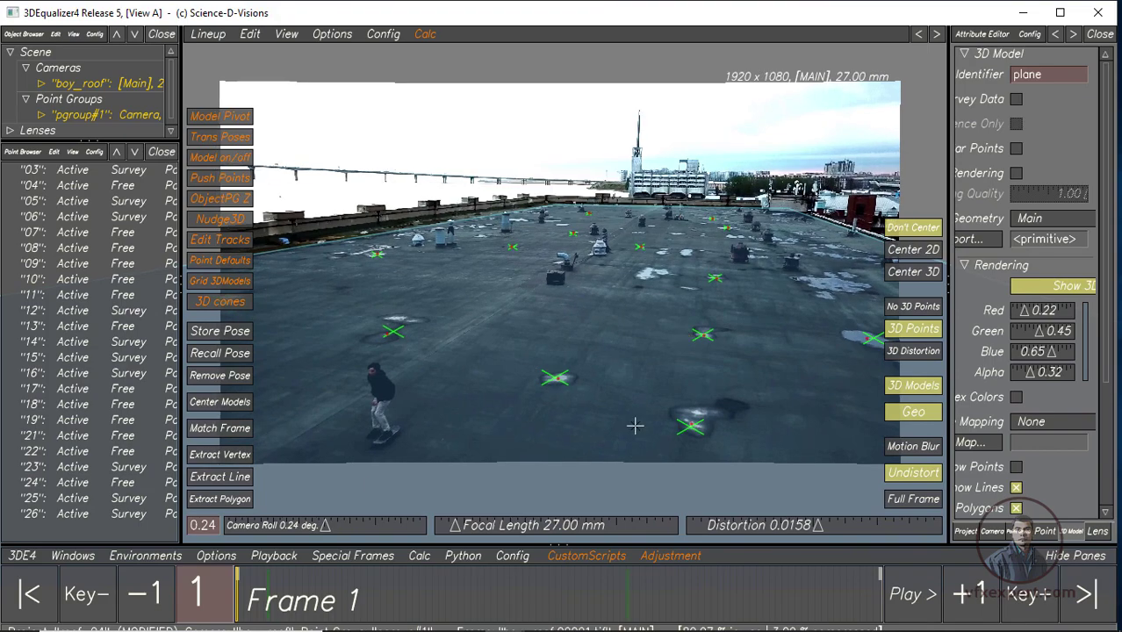
Play and scrub the shot to confirm the plane stays aligned with the rooftop
left_click(914, 594)
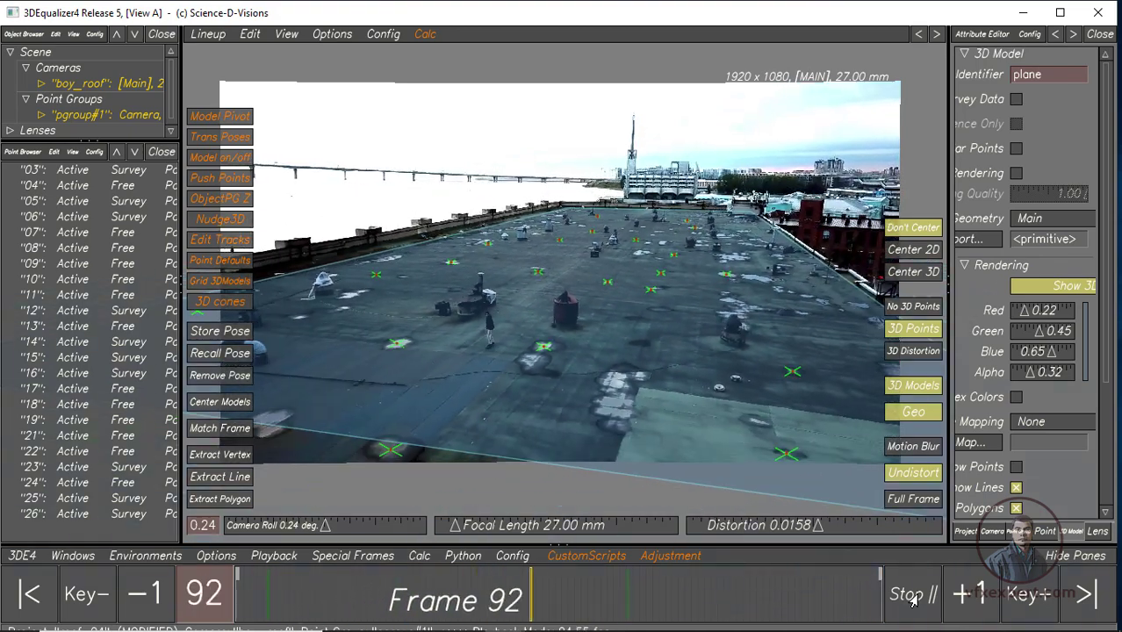
left_click(913, 597)
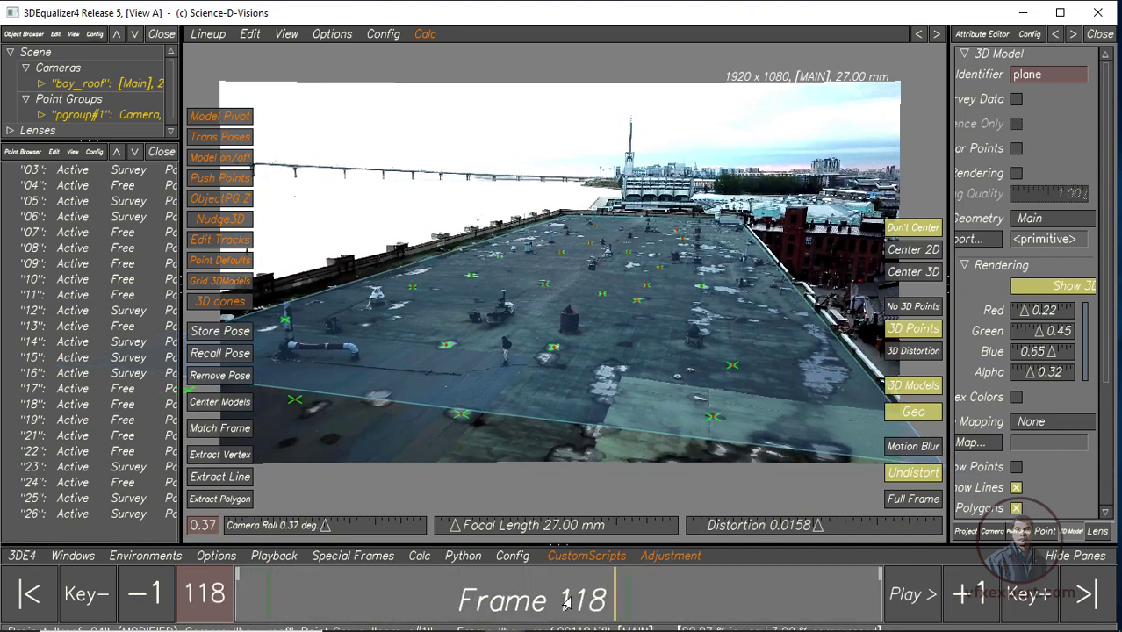
mouse_move(566, 601)
left_mouse_down()
mouse_move(881, 620)
mouse_move(239, 626)
mouse_move(881, 624)
mouse_move(239, 625)
mouse_move(881, 589)
mouse_move(228, 577)
mouse_move(893, 595)
left_mouse_up()
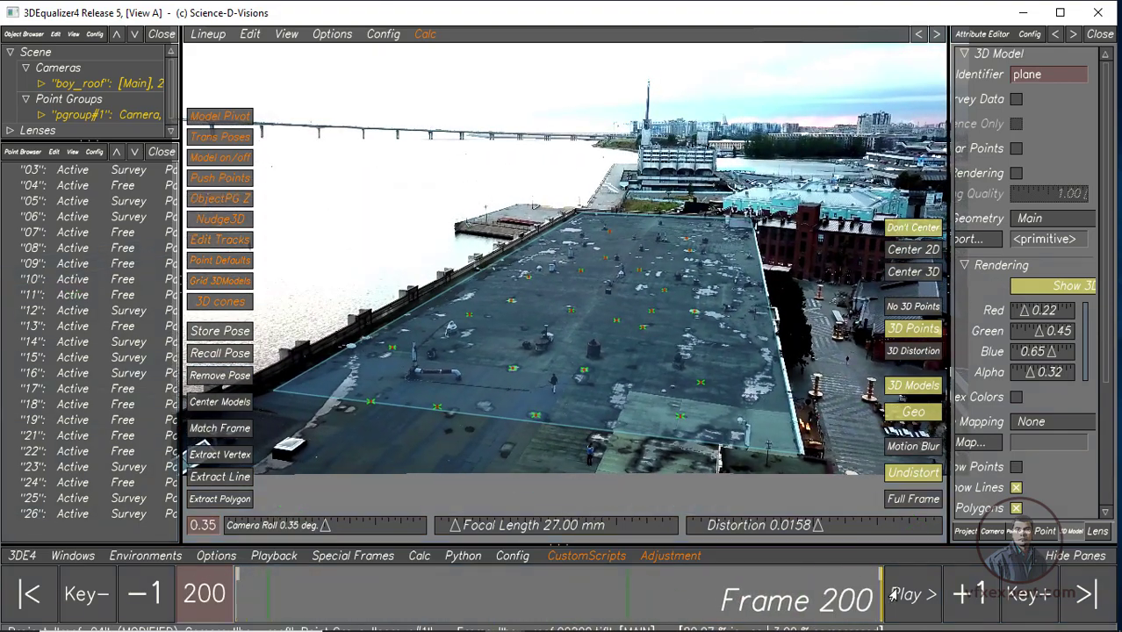
Switch to the 3D orientation view, turn off plane scaling, and tilt the view onto the plane
left_click(204, 39)
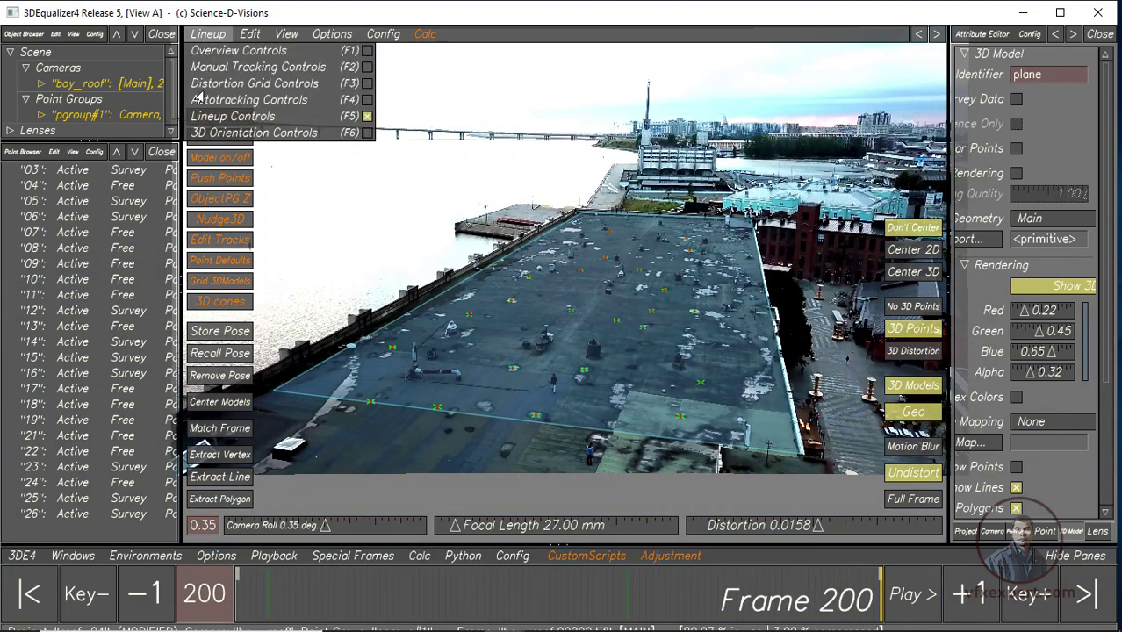
left_click(235, 133)
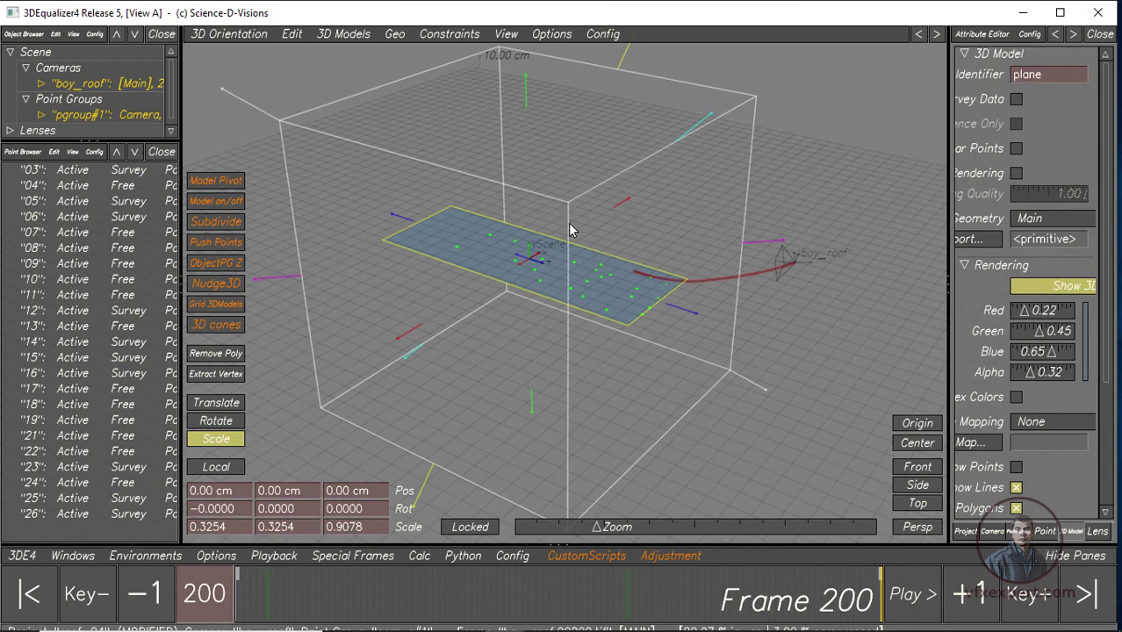
left_click(233, 446)
mouse_move(464, 423)
middle_mouse_down()
mouse_move(596, 369)
mouse_move(636, 389)
mouse_move(619, 394)
middle_mouse_up()
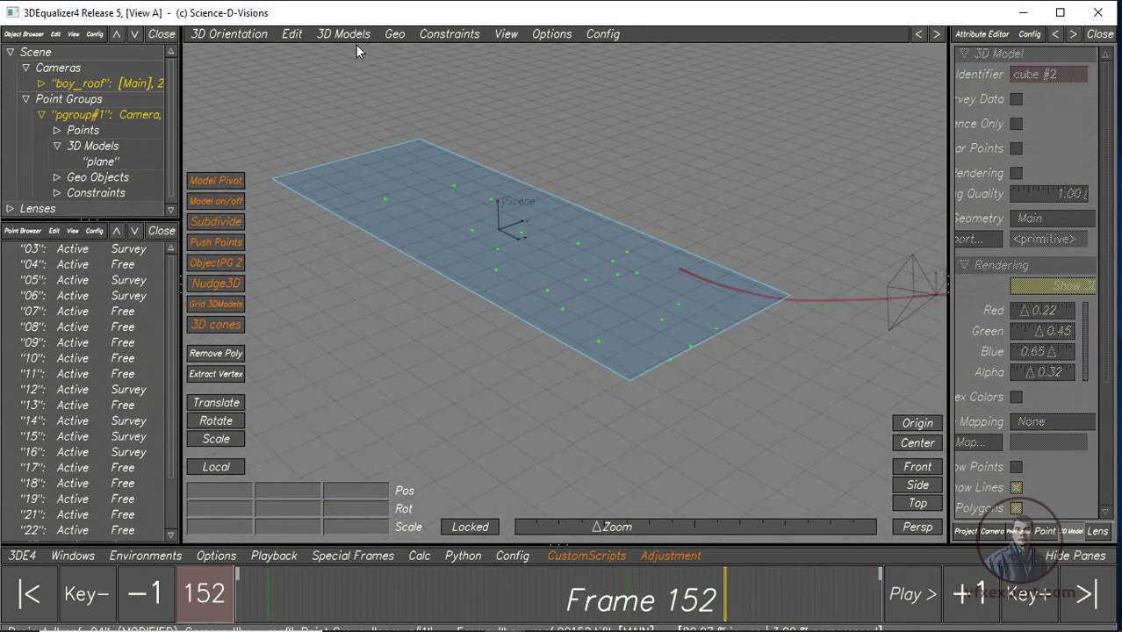
Import plaa.obj from the d:\ drive as a 3D model at the roof plane's centre
left_click(345, 34)
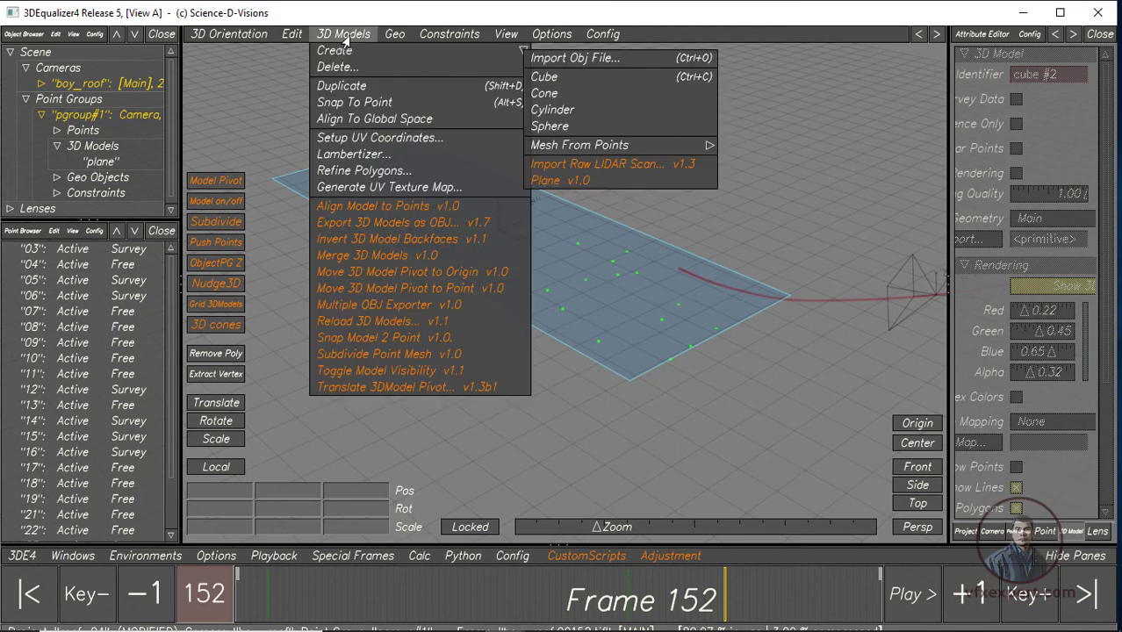
left_click(581, 65)
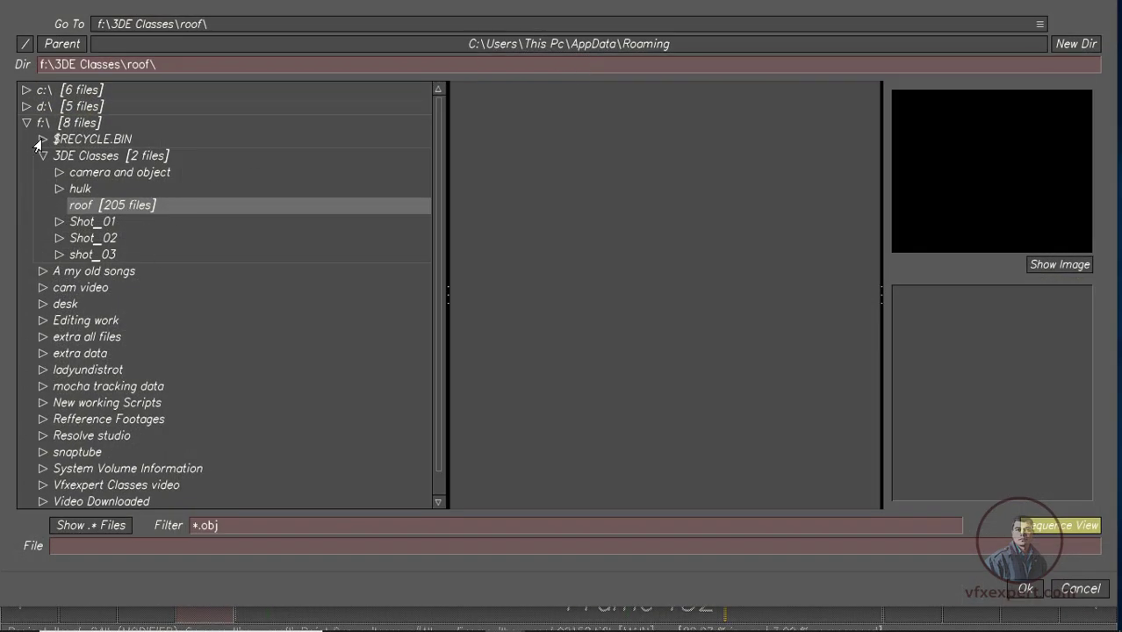
left_click(26, 106)
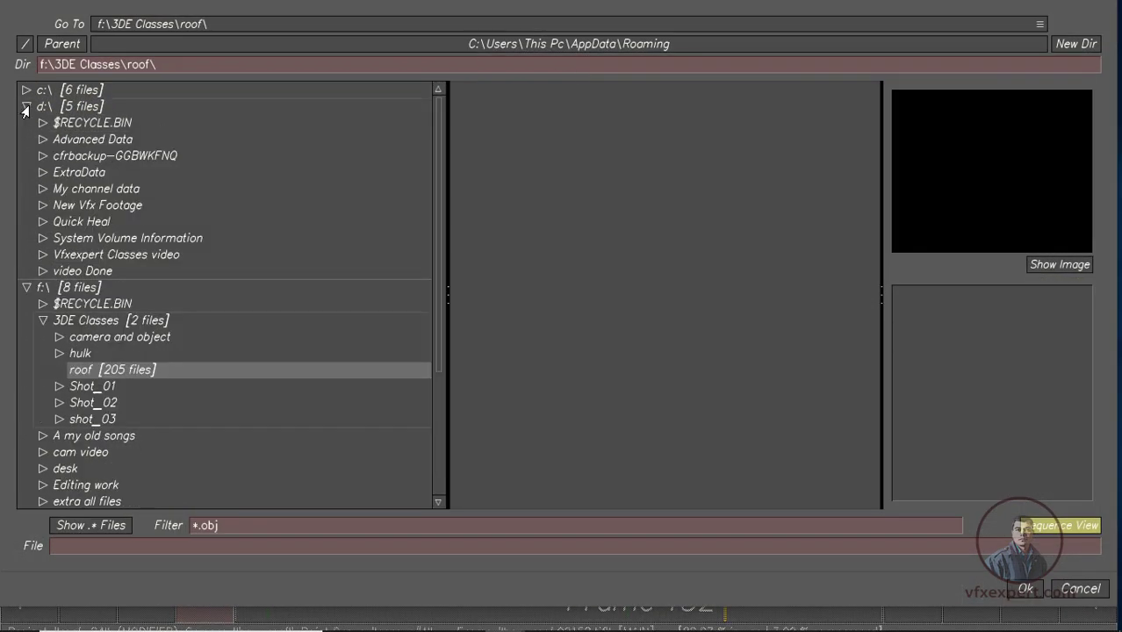
left_click(79, 109)
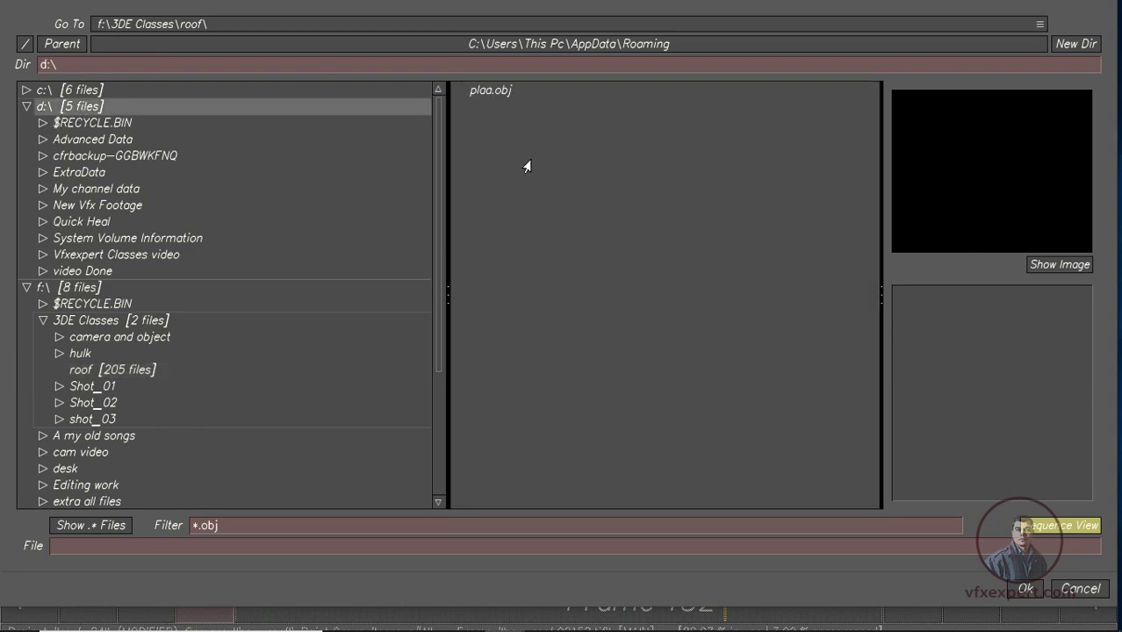
left_click(488, 95)
left_click(1041, 590)
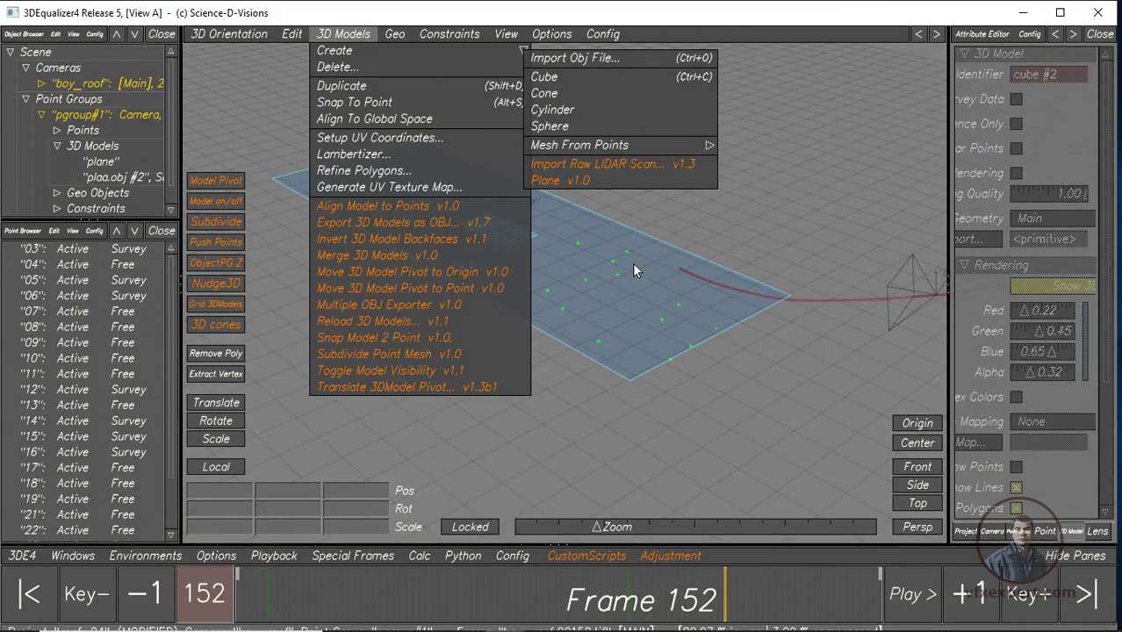
left_click(354, 44)
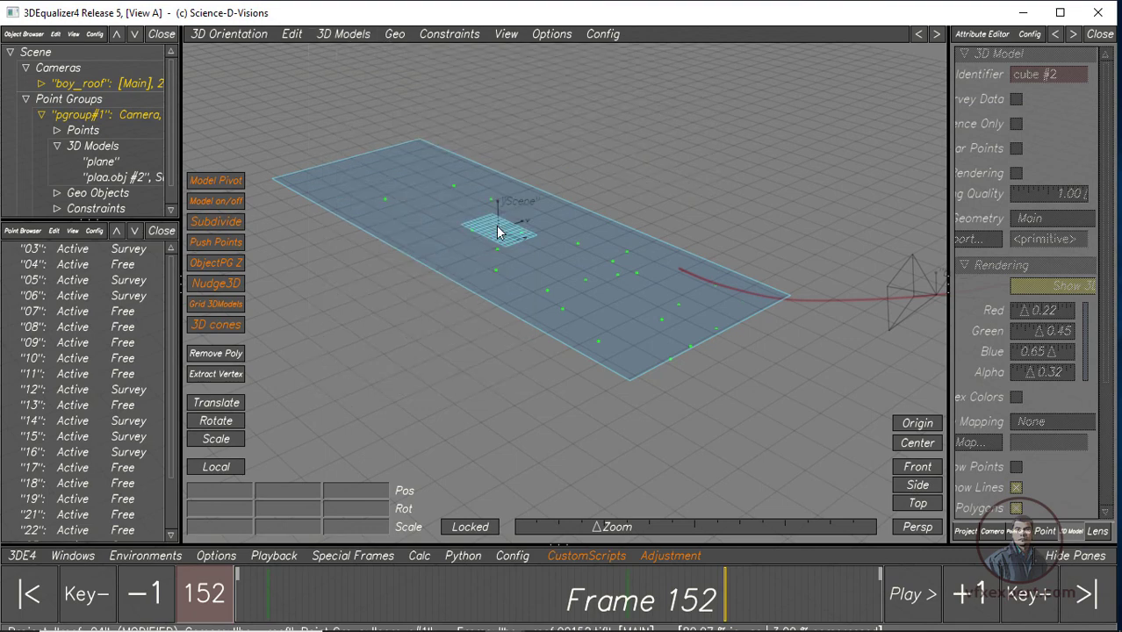
mouse_move(638, 151)
middle_mouse_down()
mouse_move(567, 440)
mouse_move(514, 458)
mouse_move(518, 446)
mouse_move(464, 389)
middle_mouse_up()
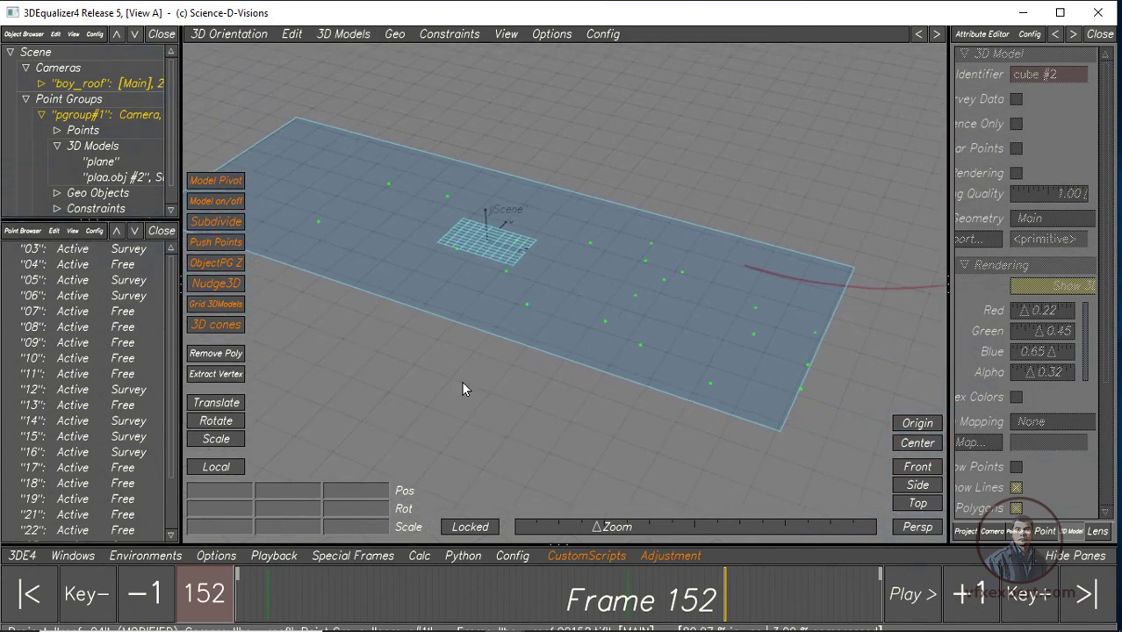
Select the plaa.obj #2 grid and uncheck Model Contains Survey Data
left_click(101, 162)
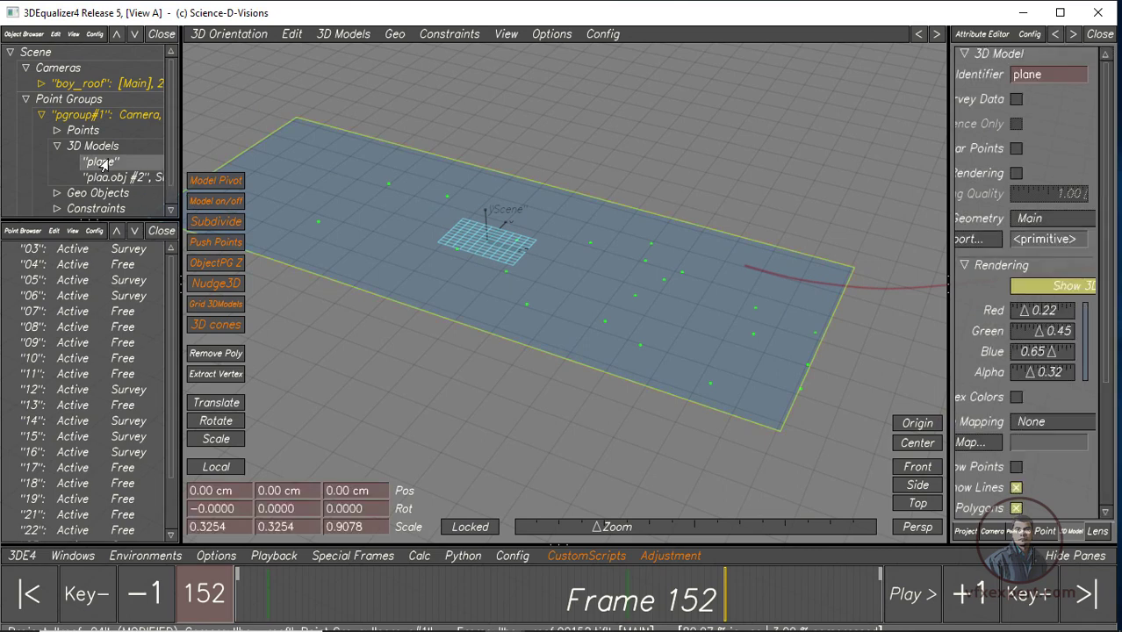
left_click(123, 177)
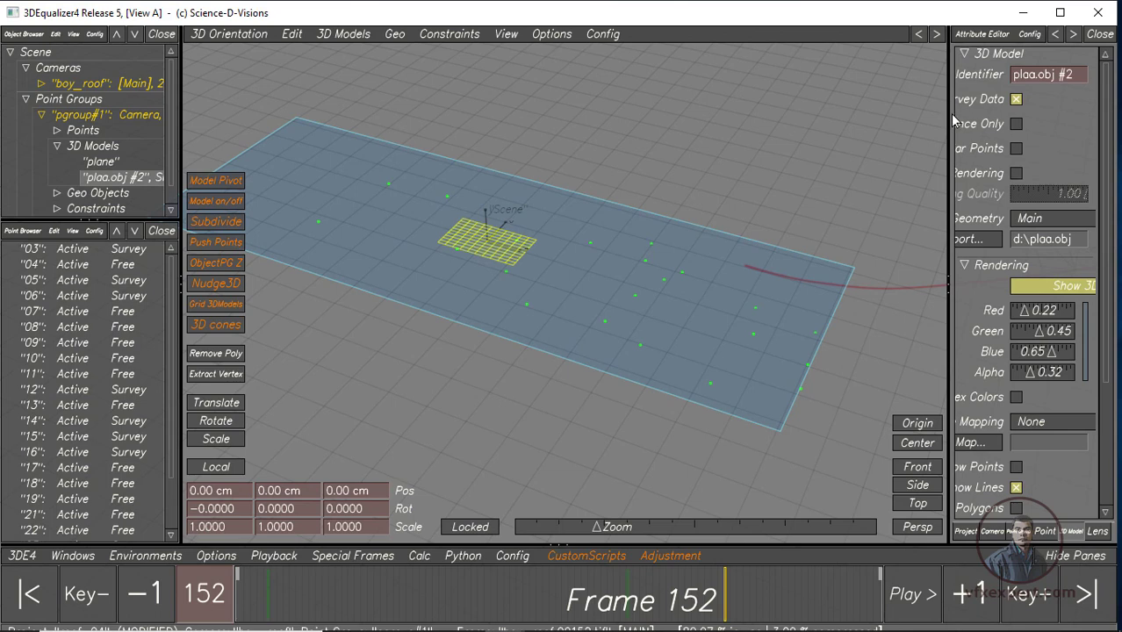
left_click_drag(948, 120, 758, 108)
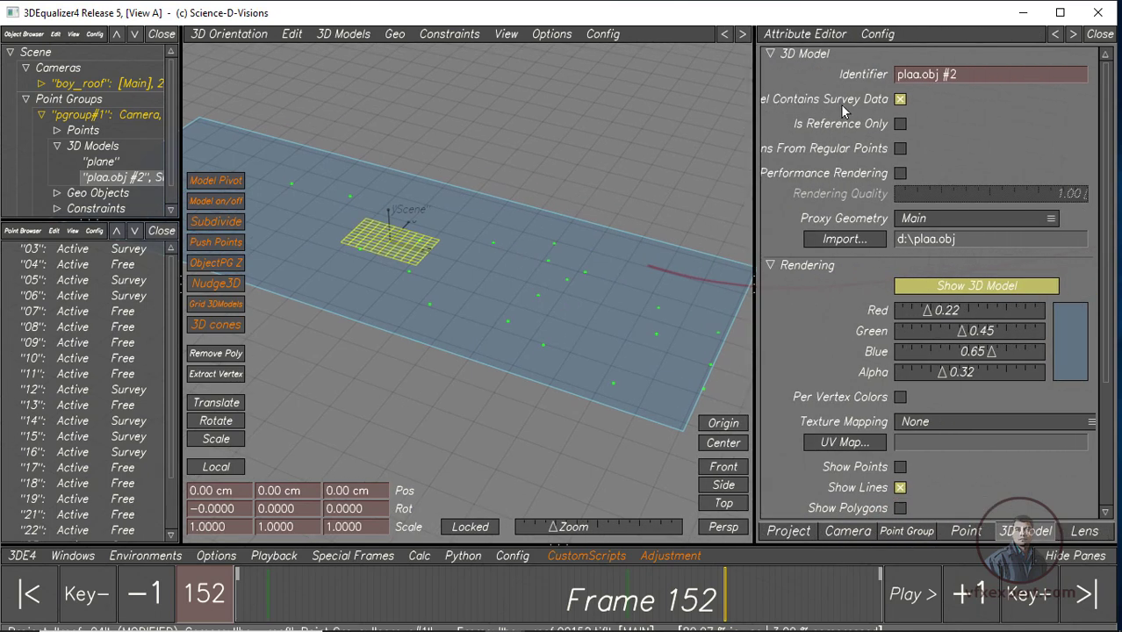
left_click(900, 100)
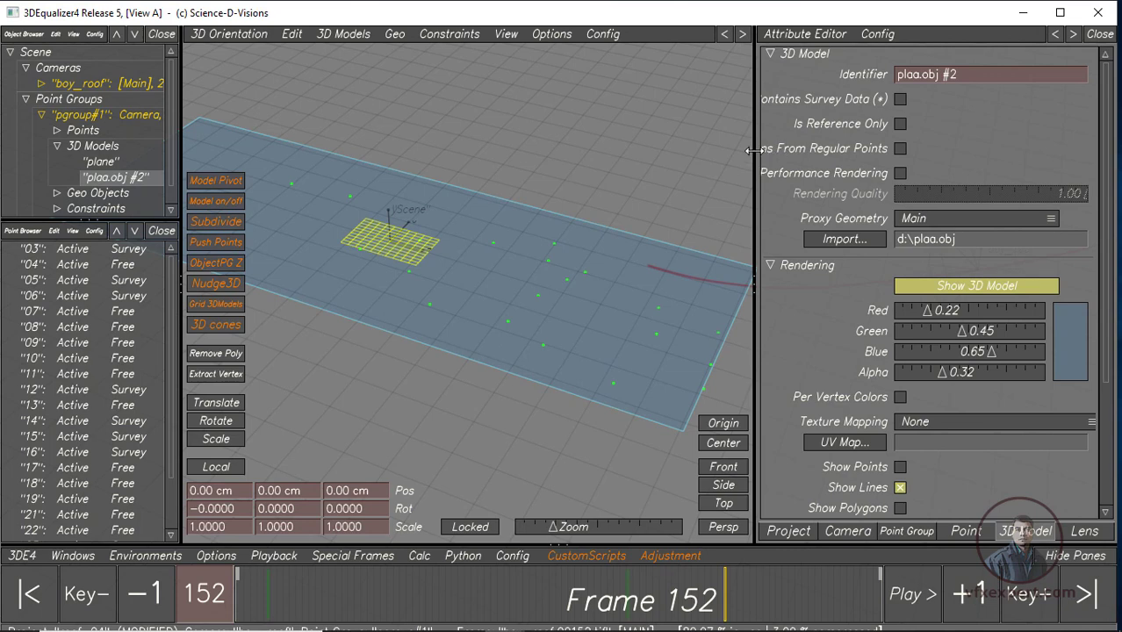
left_click_drag(751, 151, 1005, 151)
Scale the grid to about 4.76 by 7.78 over the roof and check its fit in Lineup view
left_click(218, 440)
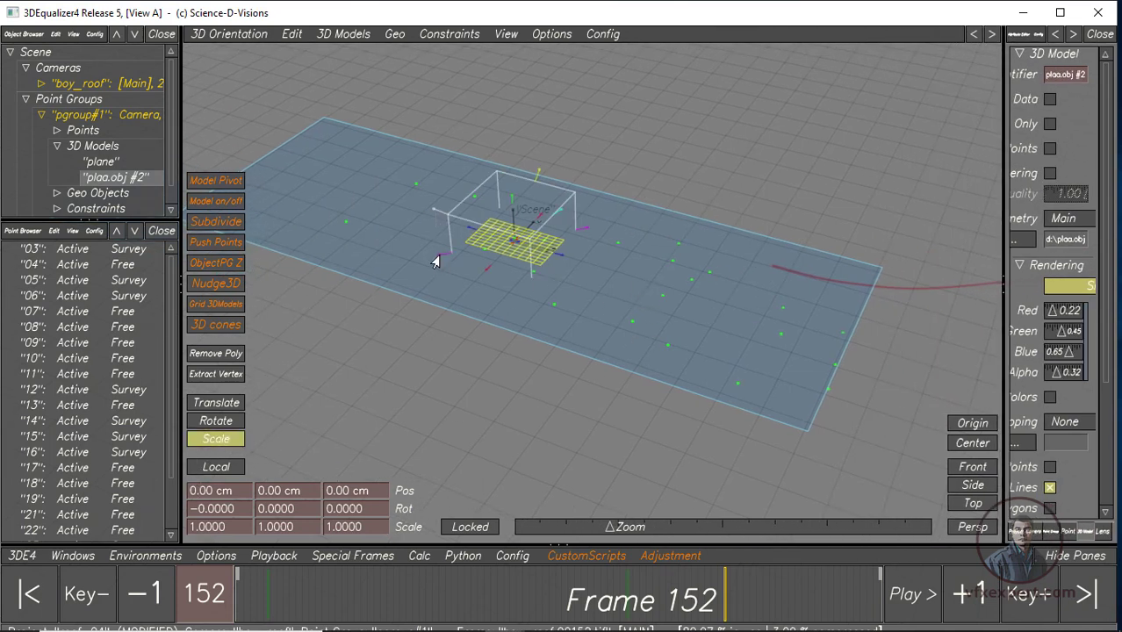
left_click_drag(436, 262, 133, 488)
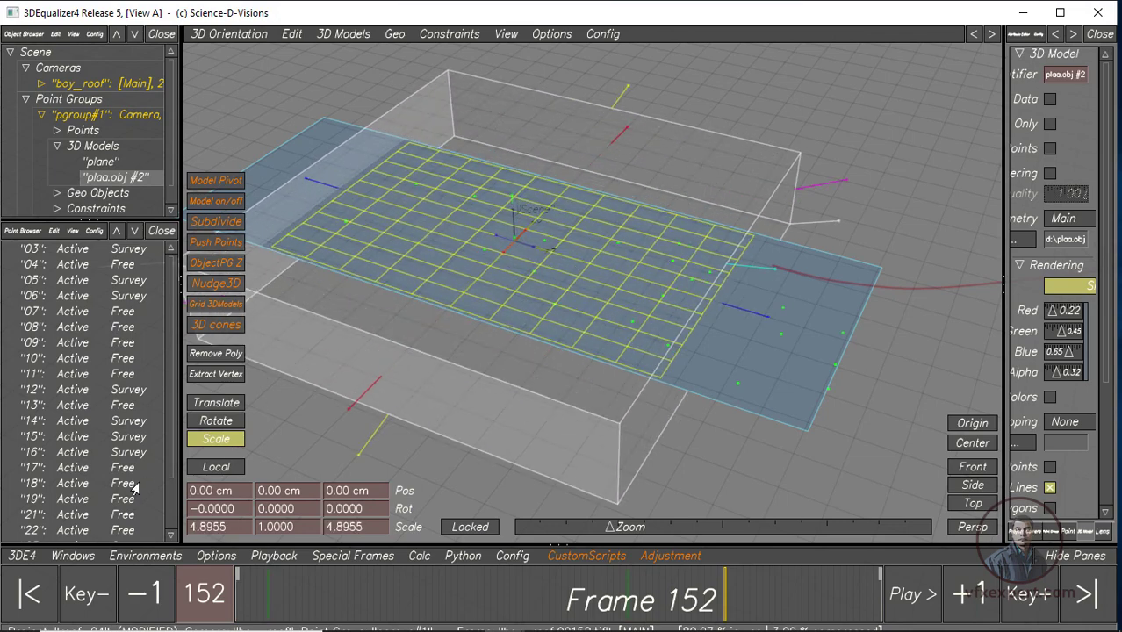
left_click_drag(133, 488, 791, 387)
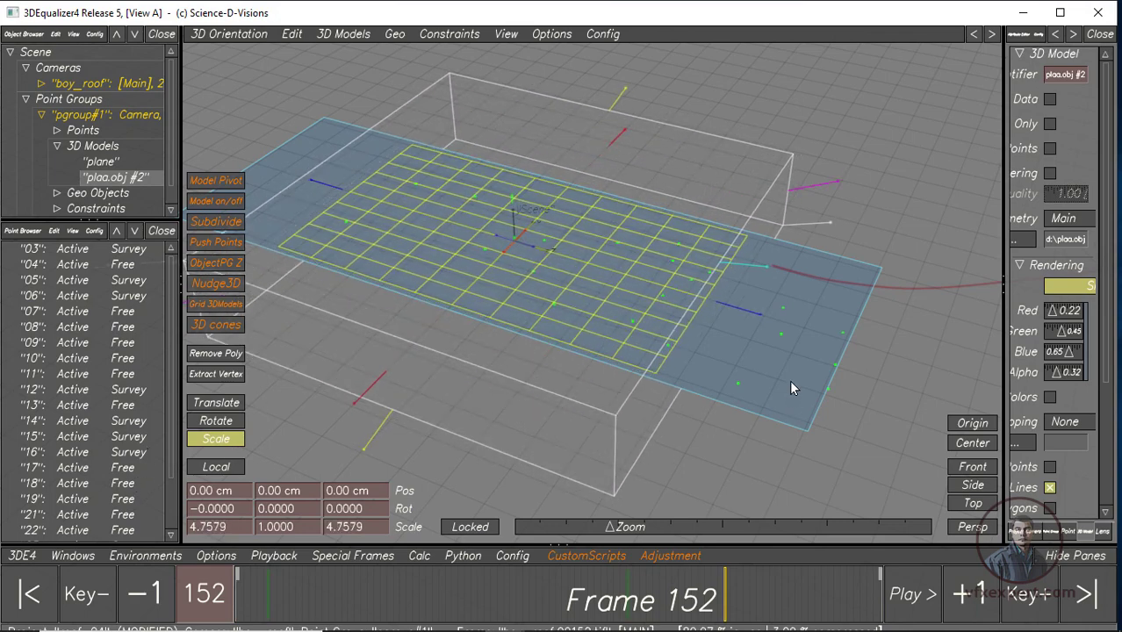
left_click_drag(759, 322, 936, 406)
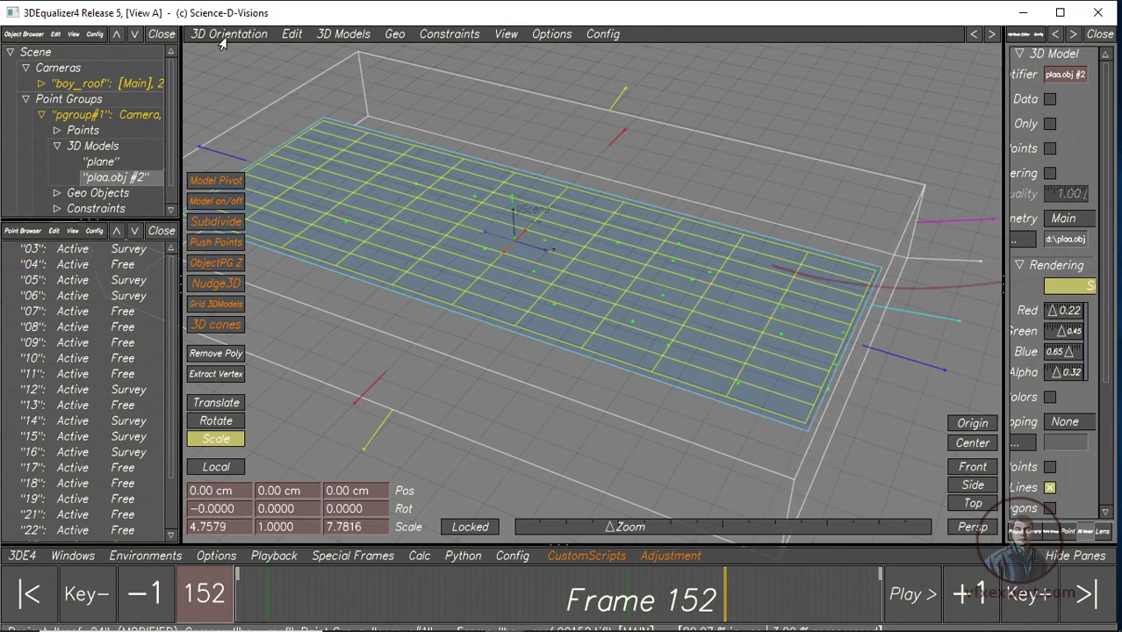
key("F2")
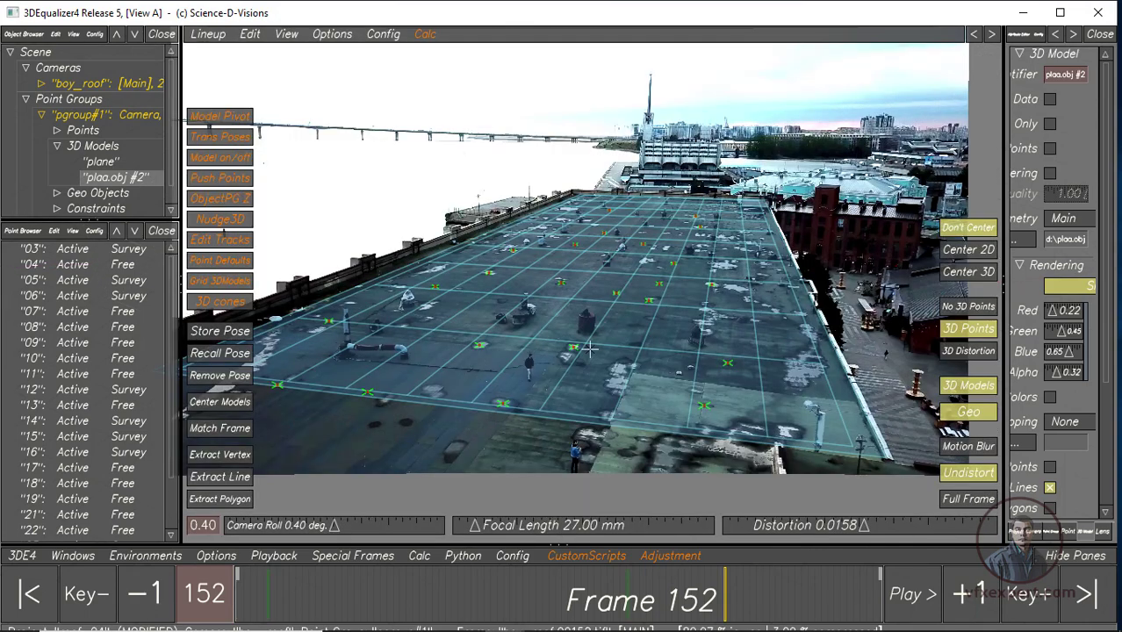
mouse_move(654, 604)
left_mouse_down()
mouse_move(861, 621)
mouse_move(239, 604)
mouse_move(812, 601)
mouse_move(427, 604)
mouse_move(727, 621)
mouse_move(858, 604)
mouse_move(580, 619)
mouse_move(344, 615)
mouse_move(647, 615)
mouse_move(671, 603)
mouse_move(623, 603)
left_mouse_up()
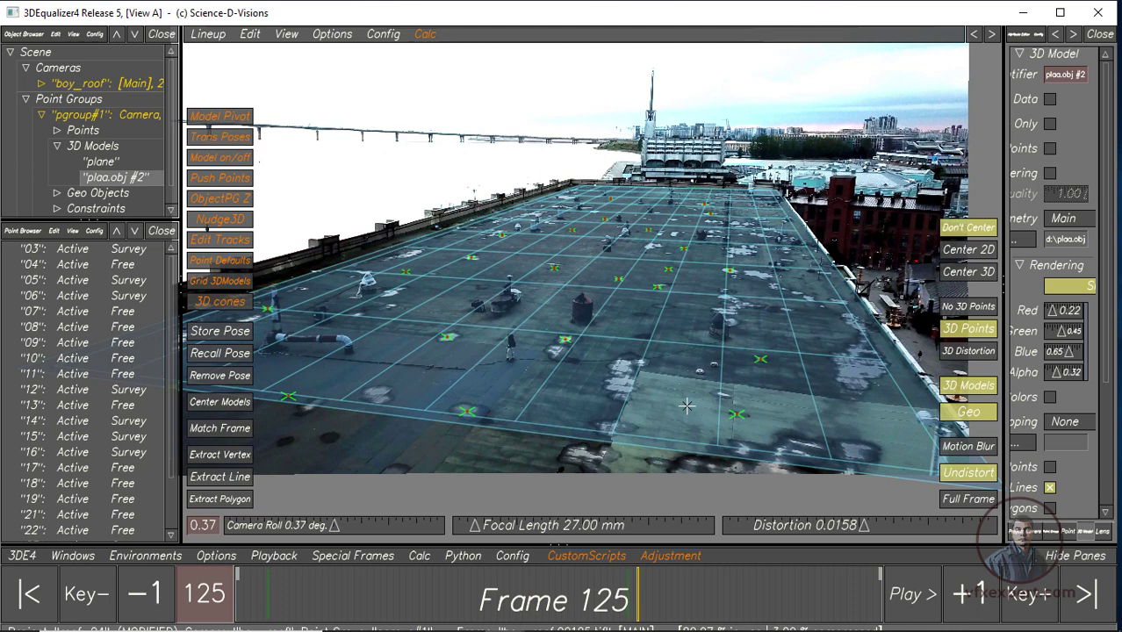
Save the project in the roof folder as a new version with _01 appended to its name
left_click(23, 557)
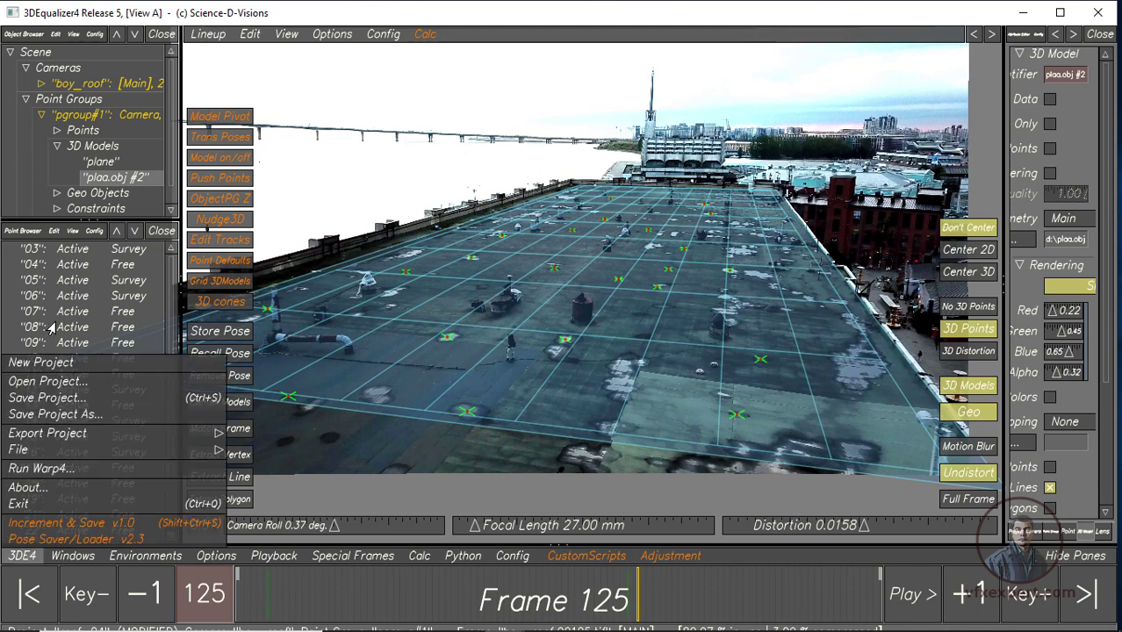
left_click(78, 420)
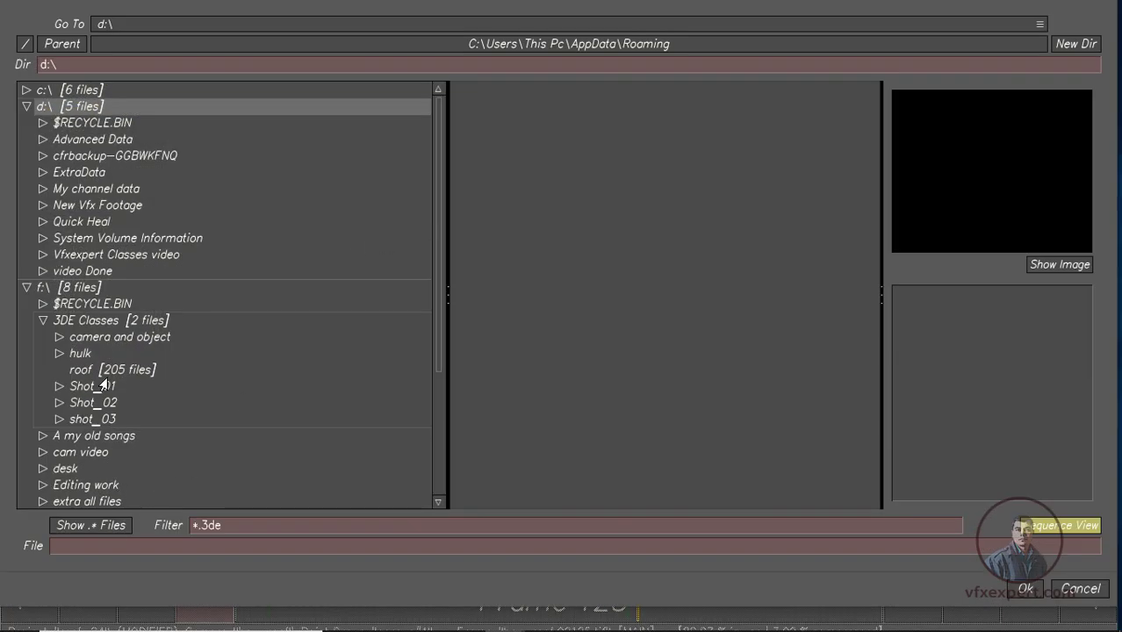
left_click(128, 371)
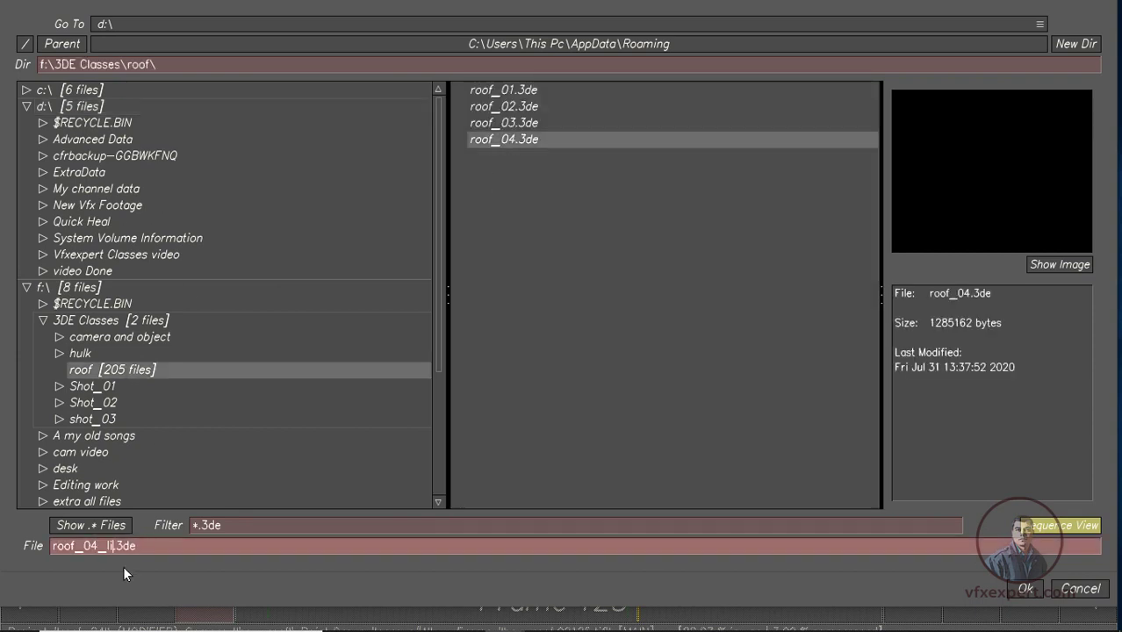
type("_01")
key("Return")
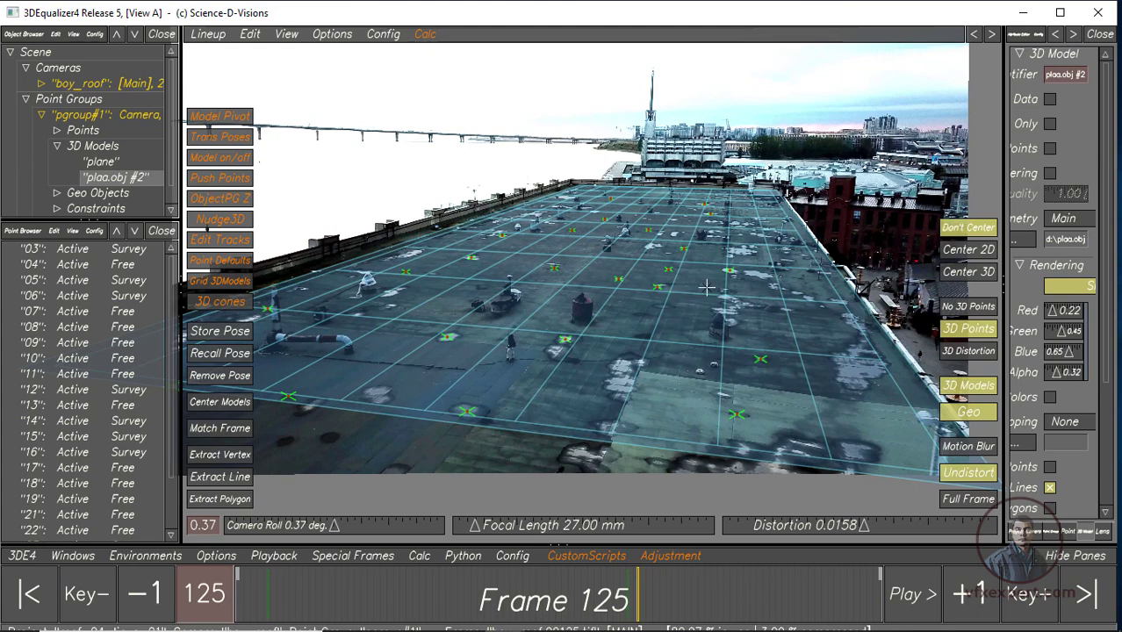
Start a Maya export of the project, keeping the 3D models option at none
left_click(22, 558)
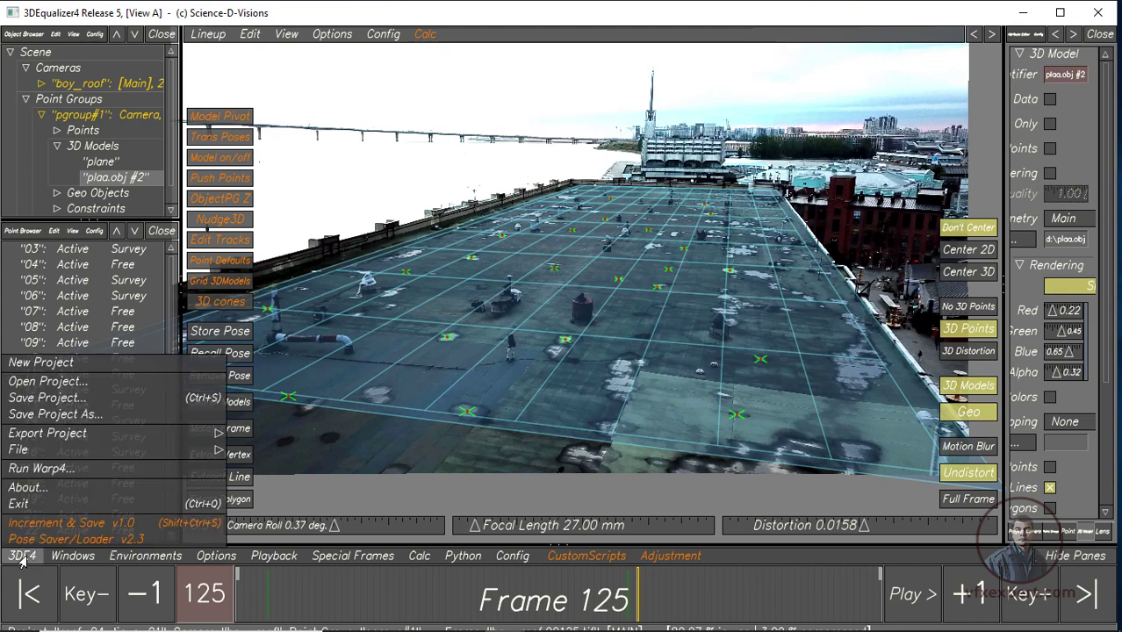
mouse_move(48, 434)
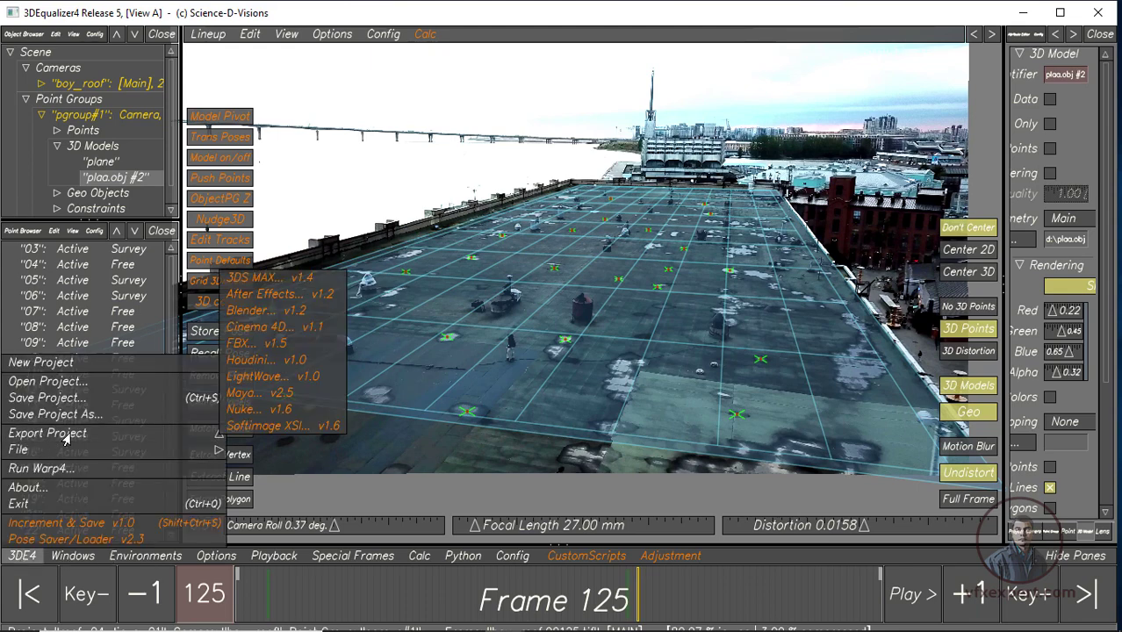
left_click(261, 394)
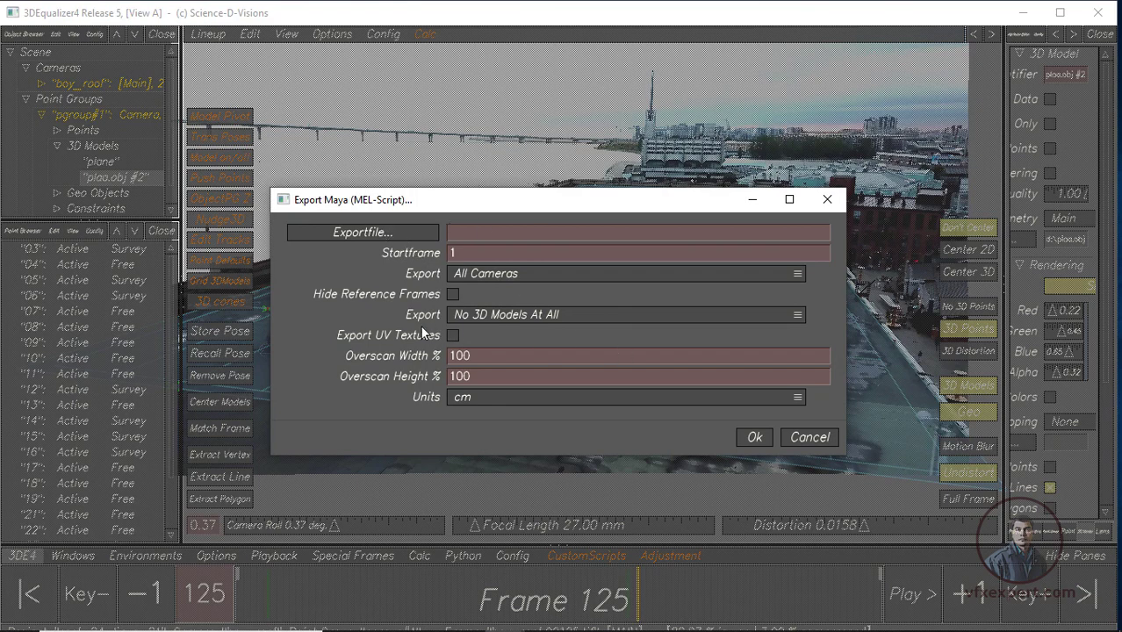
left_click(517, 318)
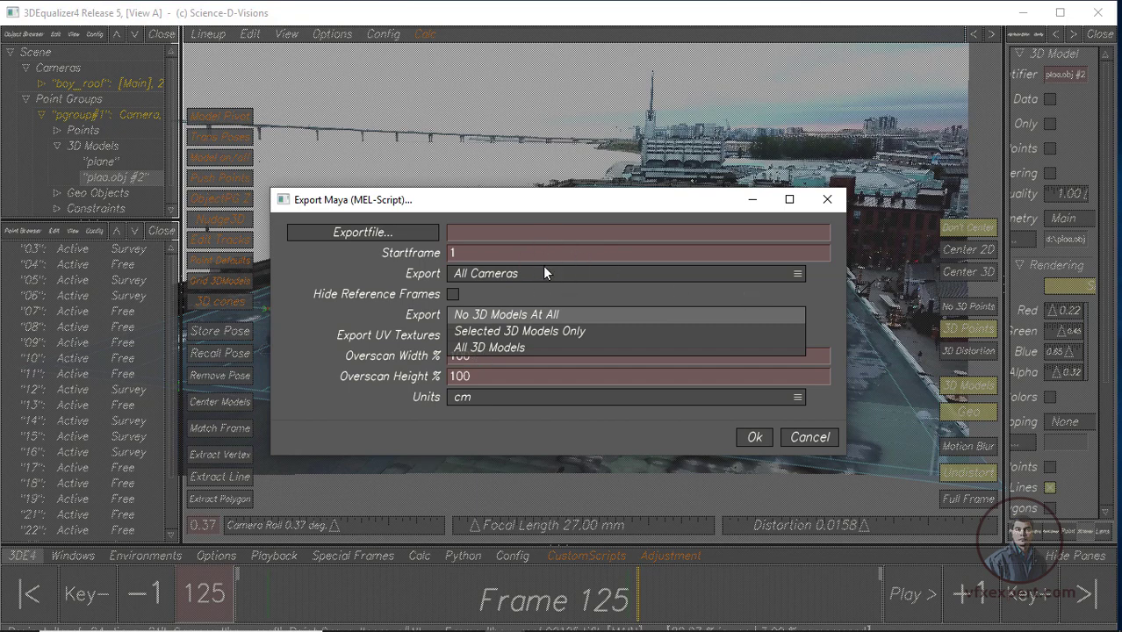
left_click(488, 315)
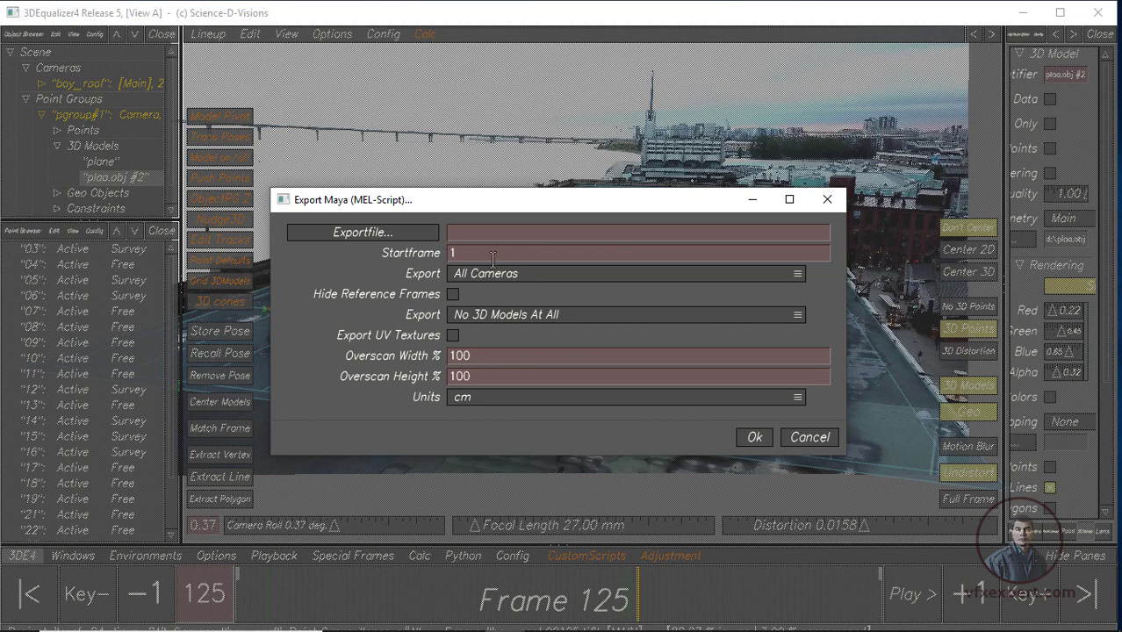
Export to 'for maya.mel' in the roof folder and dismiss the success message
left_click(393, 237)
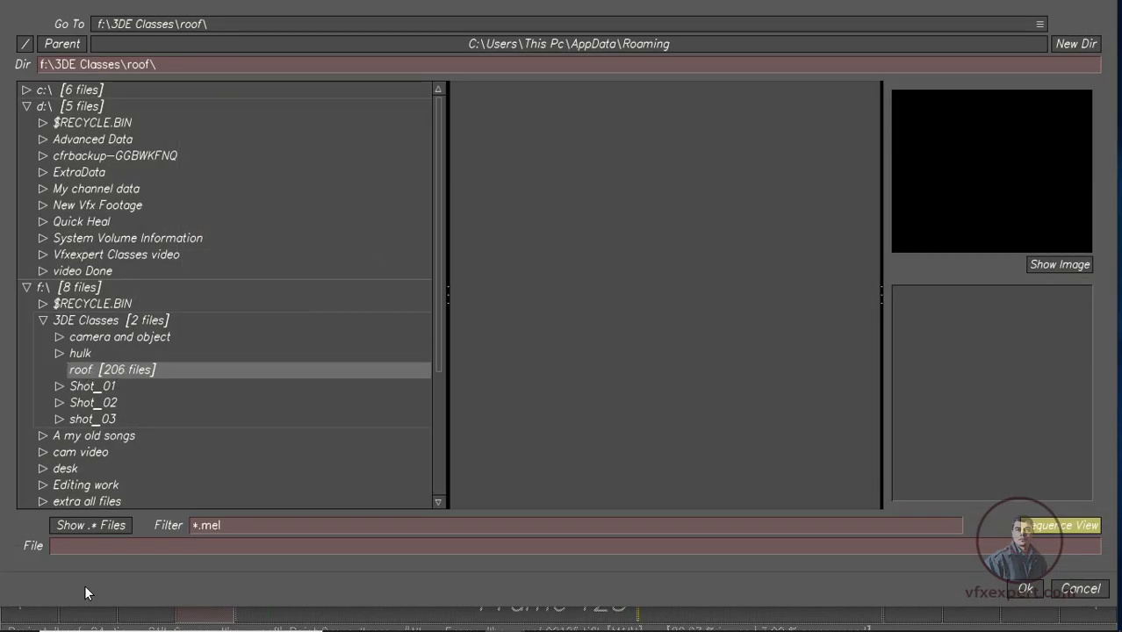
left_click(80, 549)
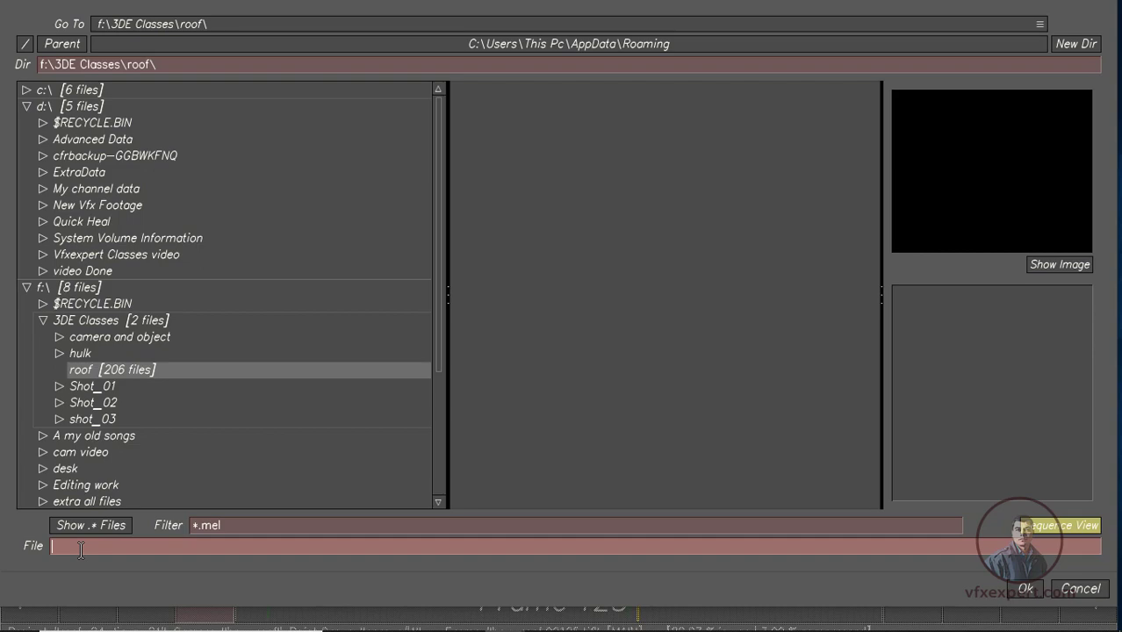
type("for maya")
left_click(1022, 590)
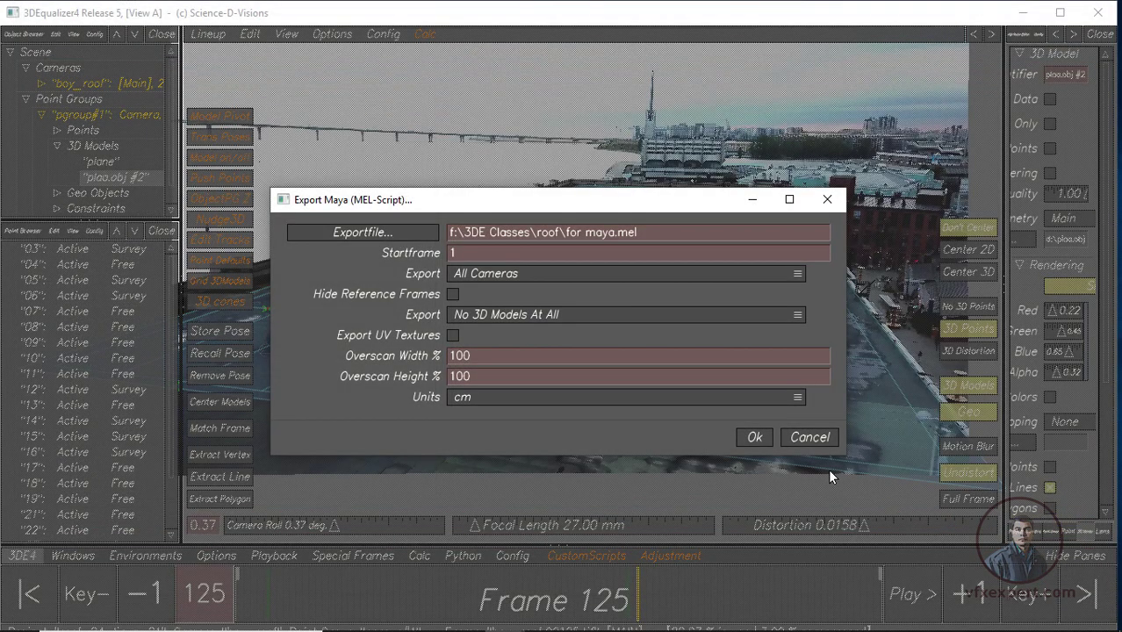
left_click(753, 438)
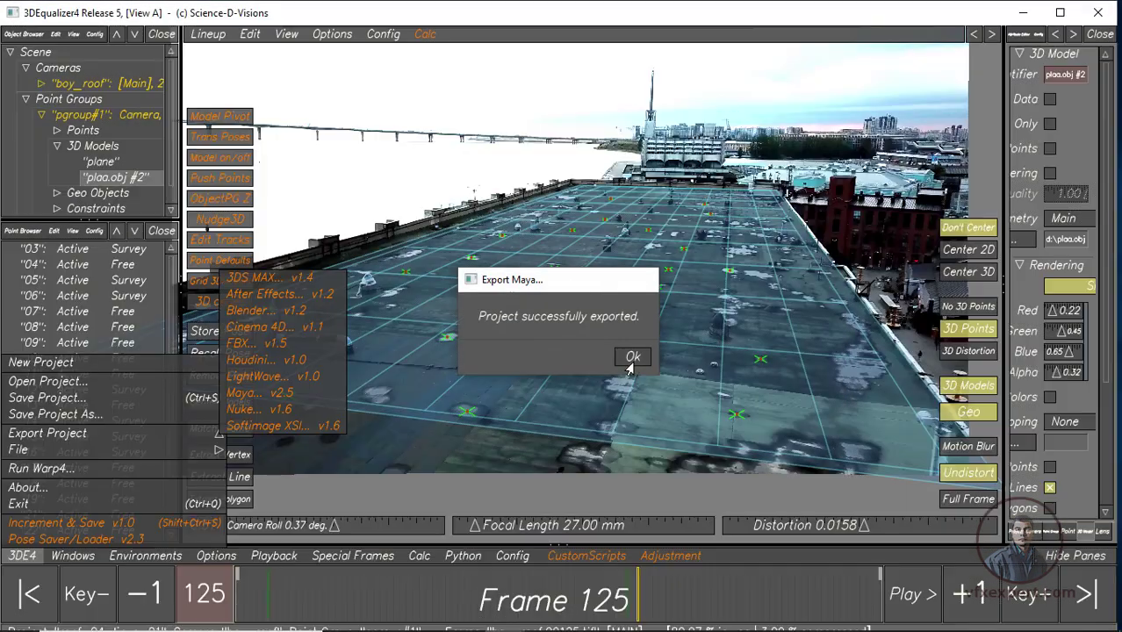
left_click(629, 357)
left_click(14, 565)
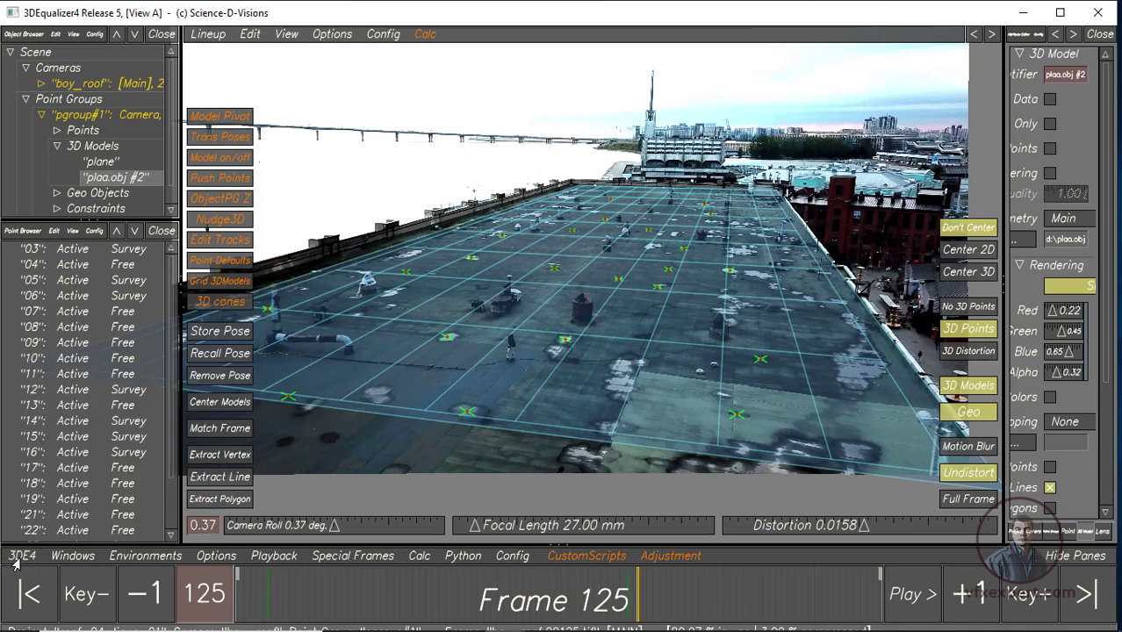
Minimize 3DEqualizer, start a new untitled Maya scene, and open File Explorer with Win+E
left_click(1030, 12)
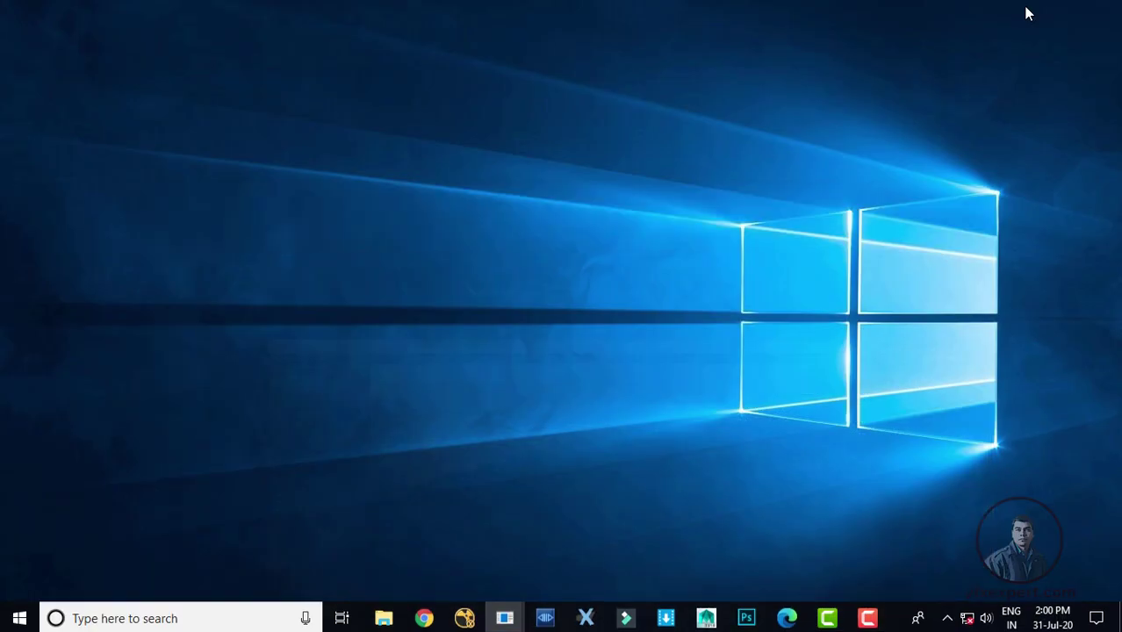
right_click(594, 196)
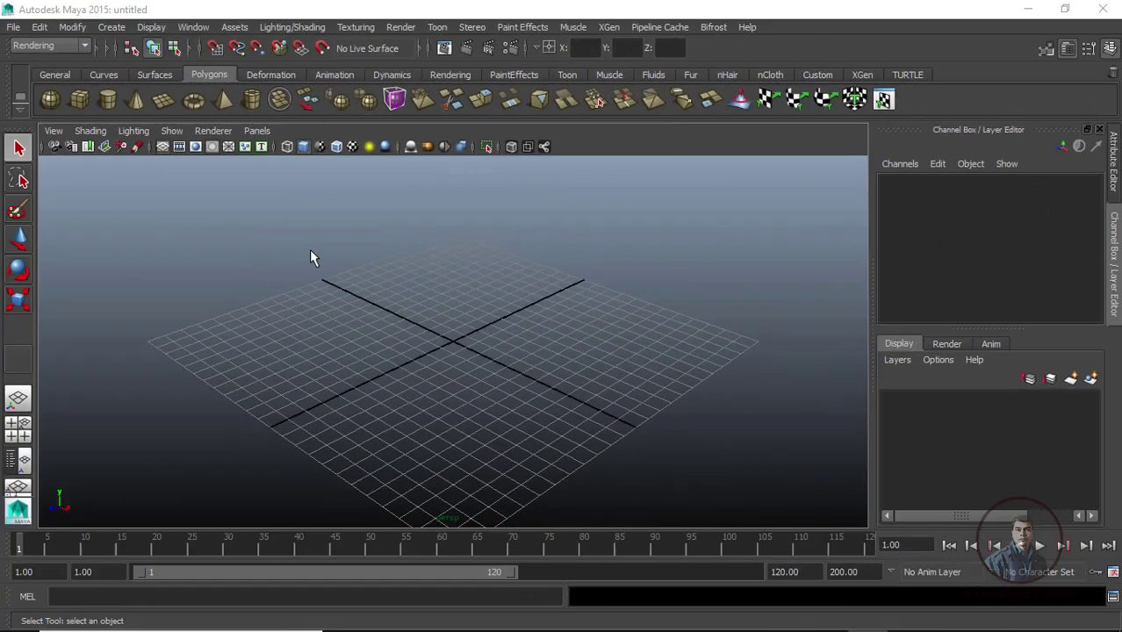
left_click(13, 27)
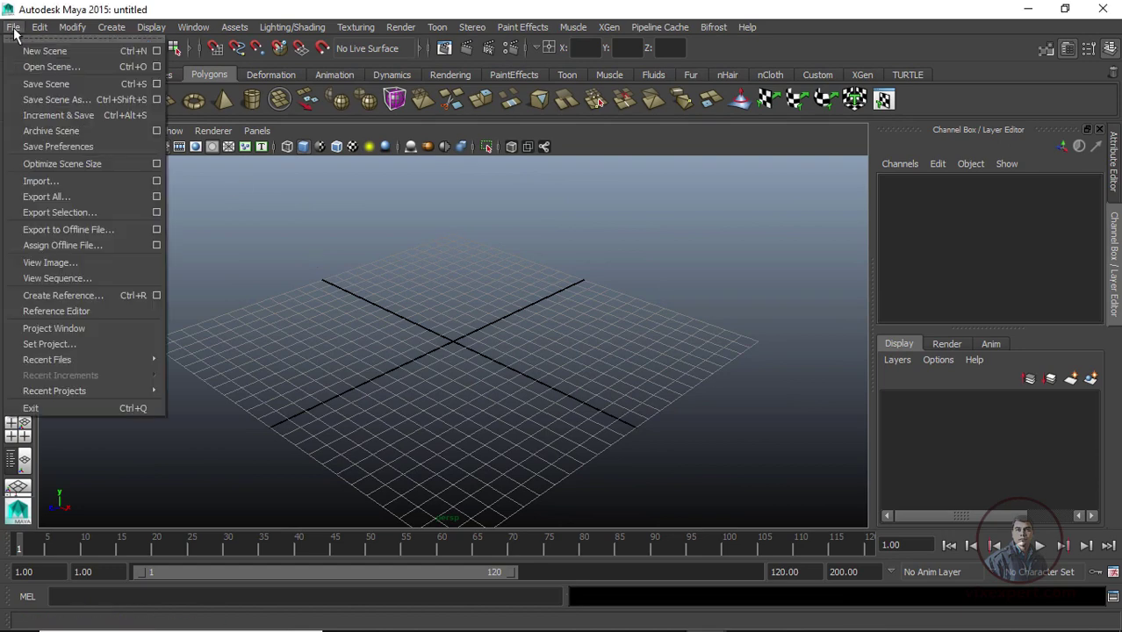
left_click(157, 51)
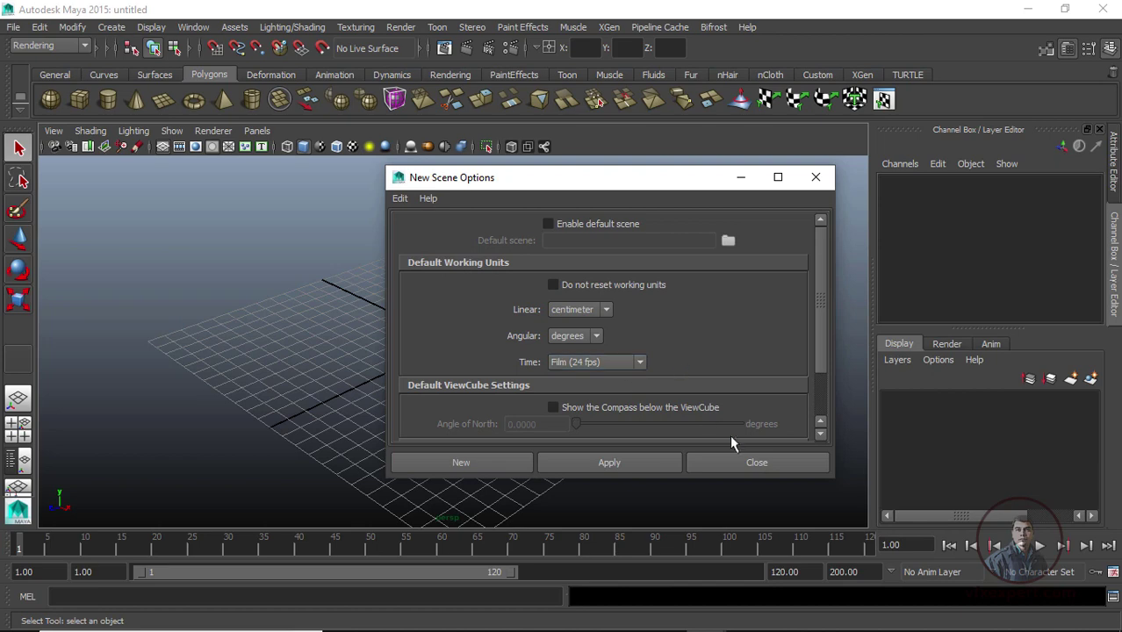
left_click(751, 463)
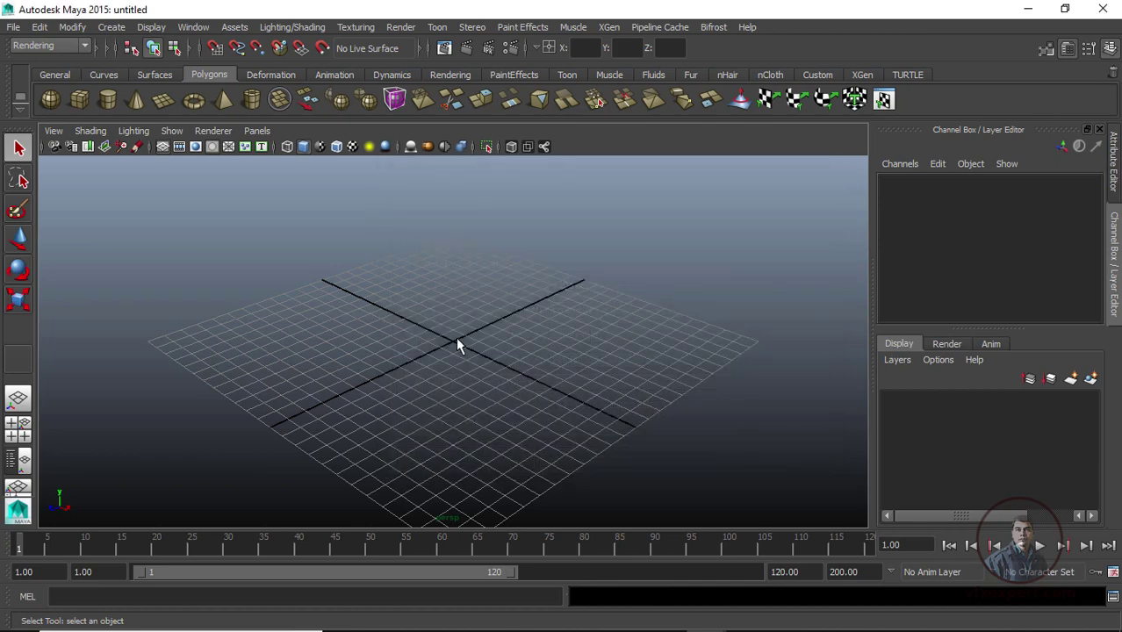
key("super+e")
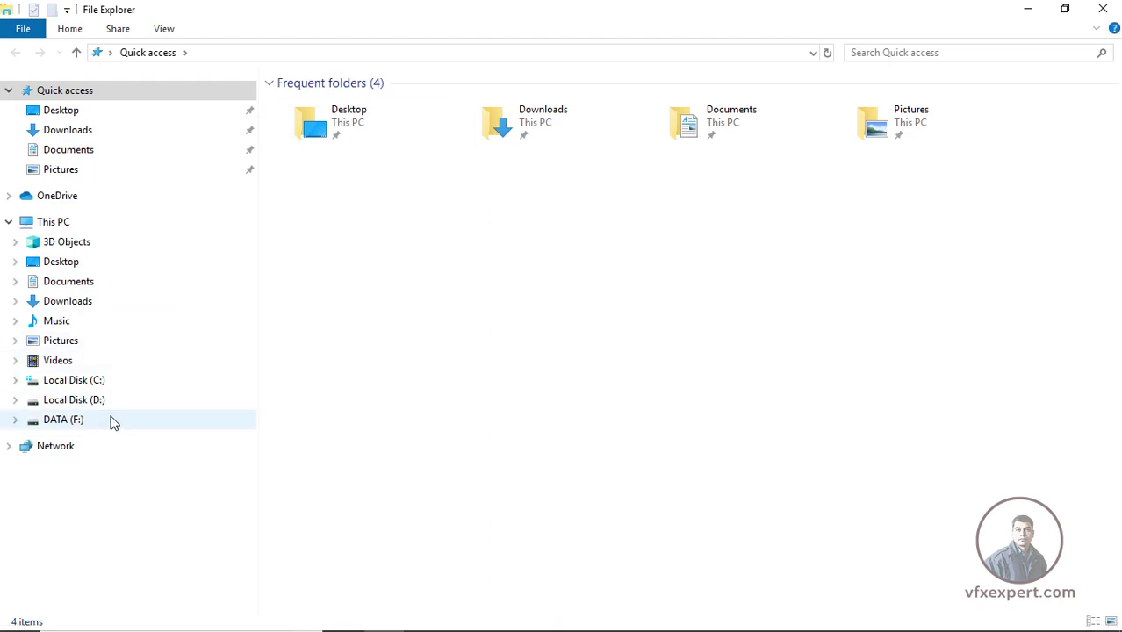
Drag for maya.mel from F:\3DE Classes\roof into the Maya viewport to load the track
left_click(83, 415)
double_click(381, 118)
double_click(306, 140)
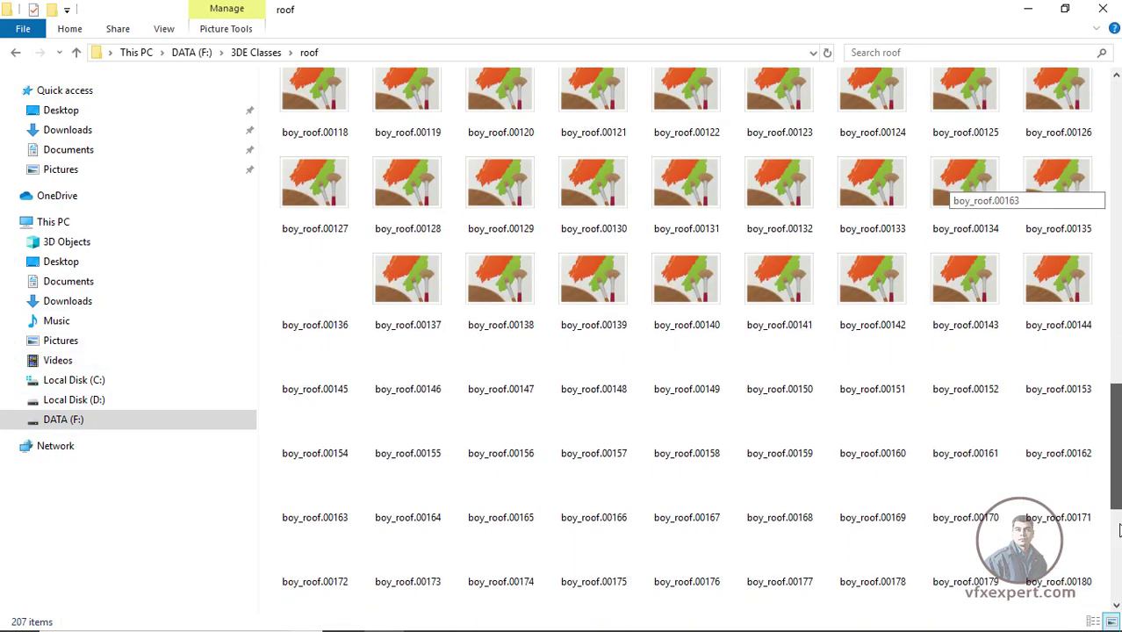
scroll(868, 612, "down", 5)
left_click(603, 571)
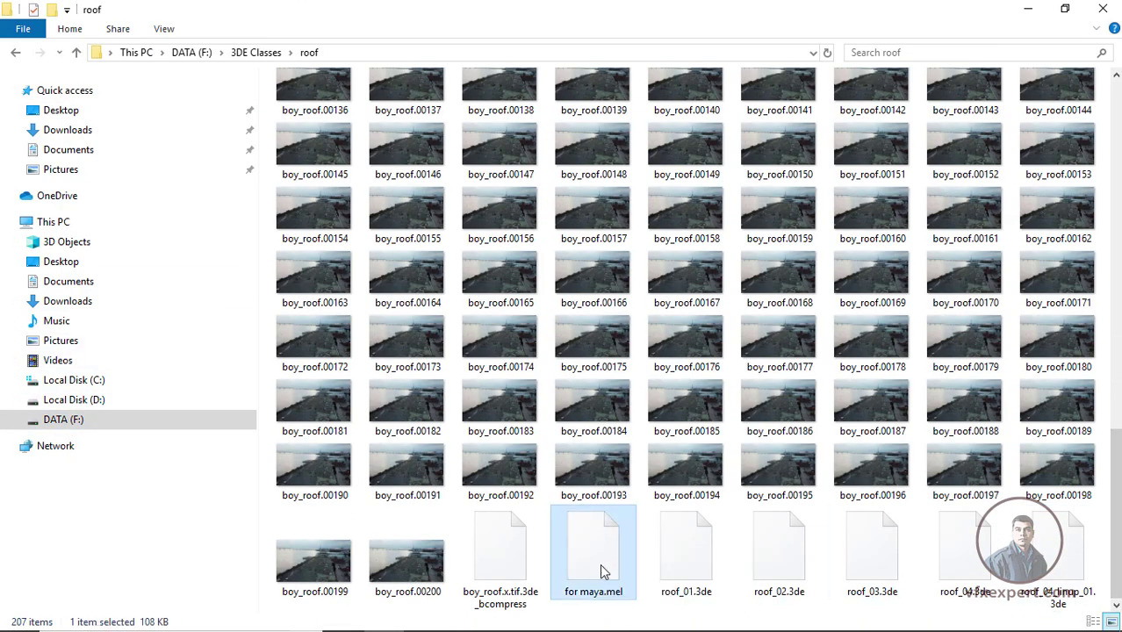
mouse_move(603, 571)
left_mouse_down()
mouse_move(720, 626)
mouse_move(767, 568)
mouse_move(396, 323)
left_mouse_up()
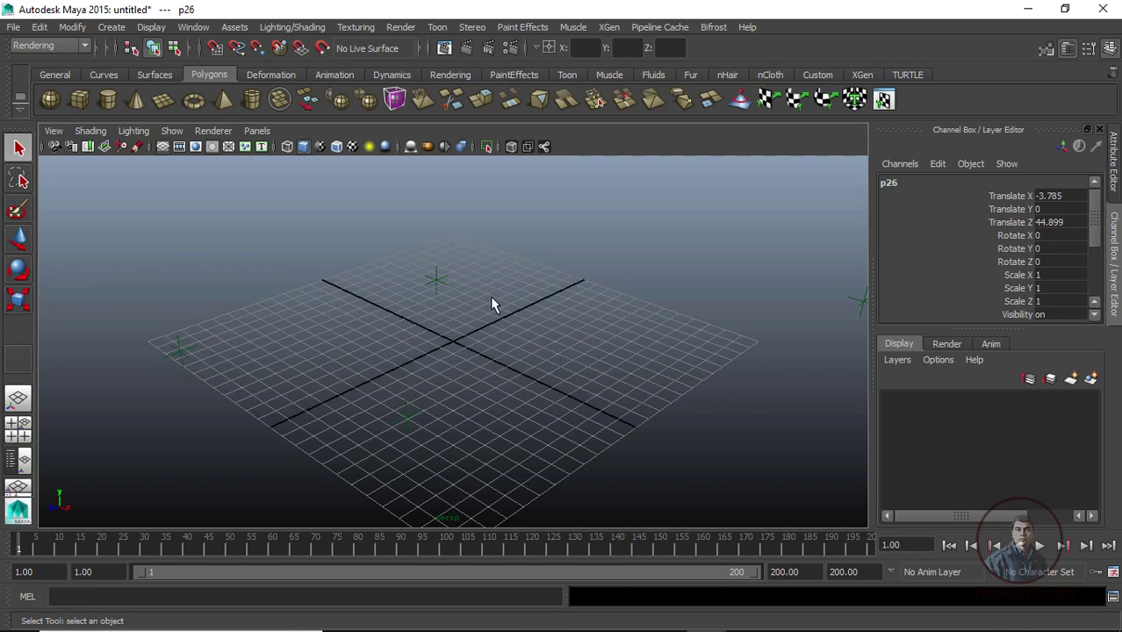
Look through the boy_roof_1_1 camera and deselect the p26 locator
left_click(253, 131)
mouse_move(283, 146)
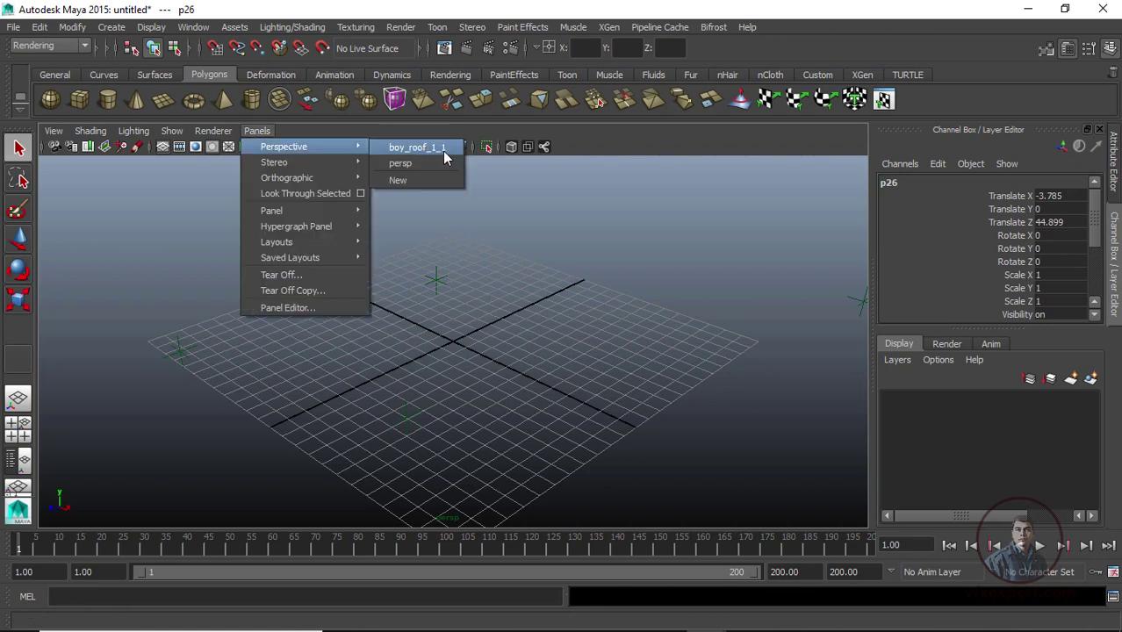
left_click(435, 148)
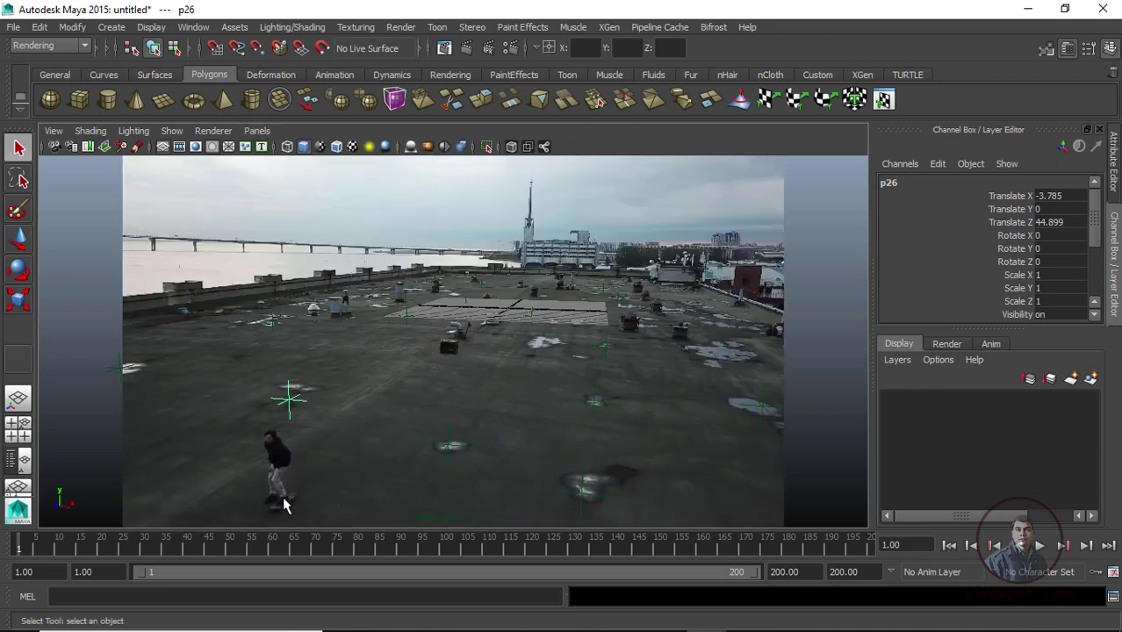
left_click(203, 482)
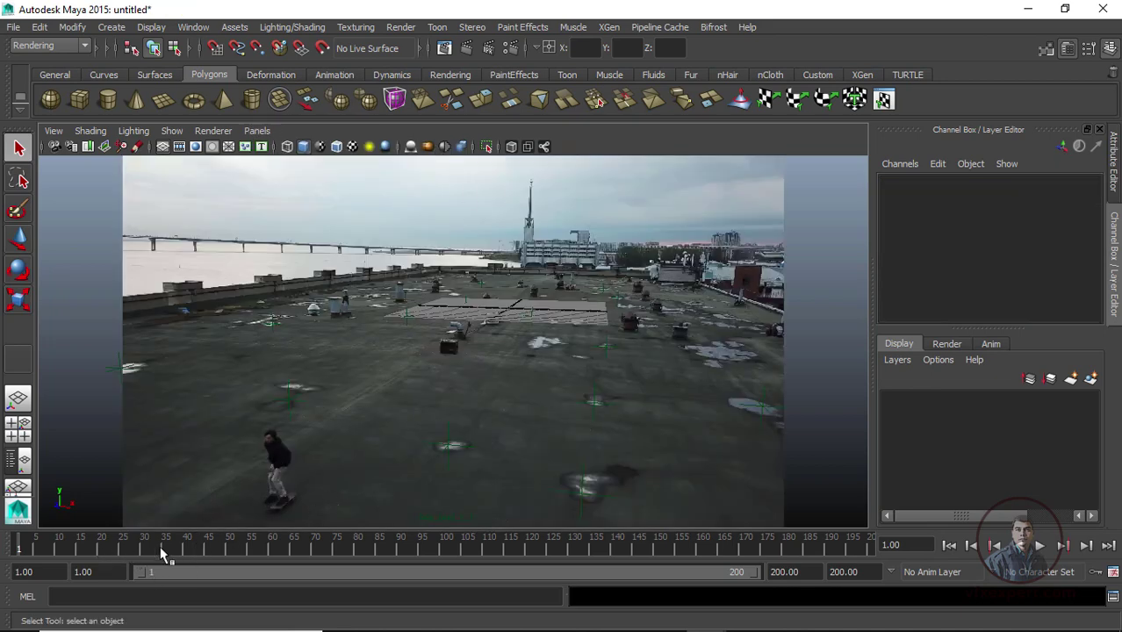
Play and scrub the shot to check the track, stopping at frame 96
key("alt+v")
left_click_drag(484, 542, 169, 539)
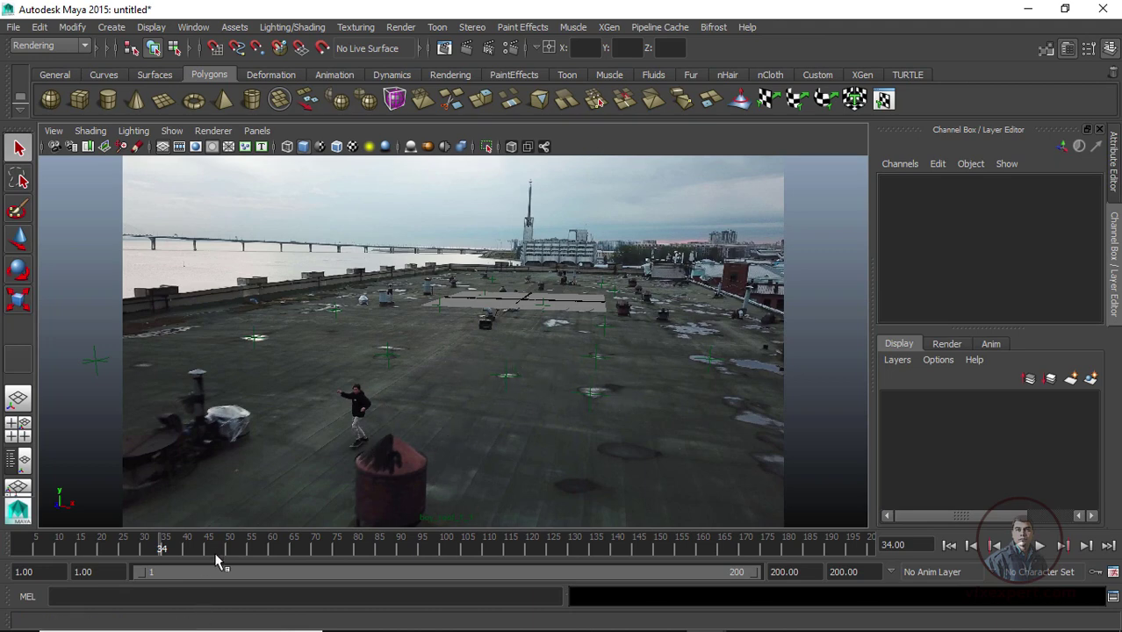
left_click_drag(218, 548, 4, 551)
key("alt+v")
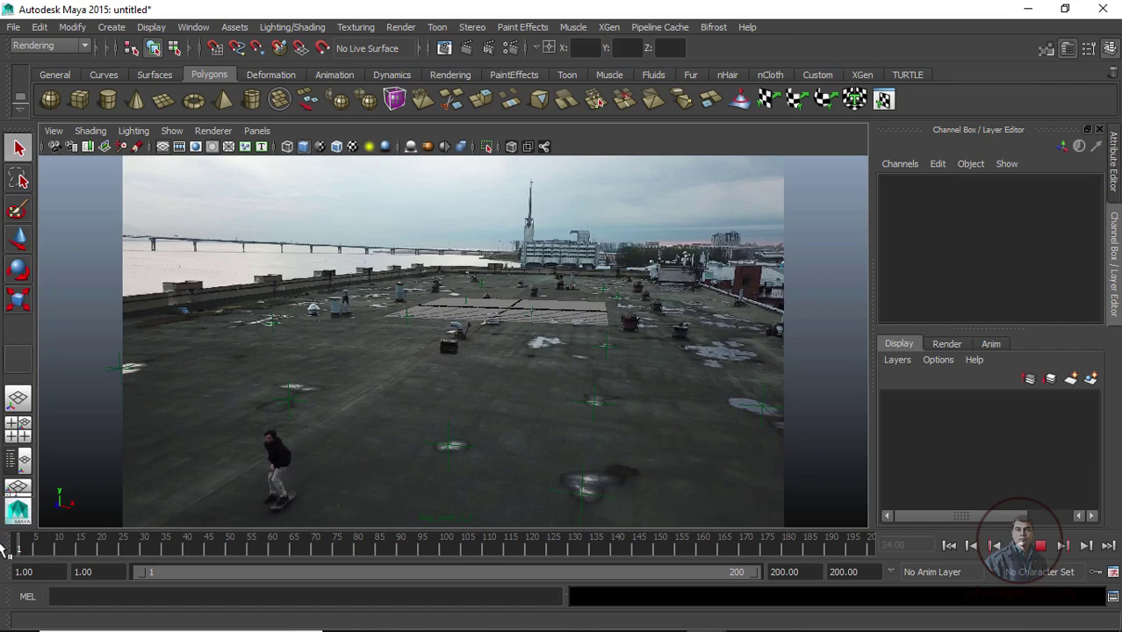
mouse_move(211, 555)
left_mouse_down()
mouse_move(660, 567)
mouse_move(446, 569)
left_mouse_up()
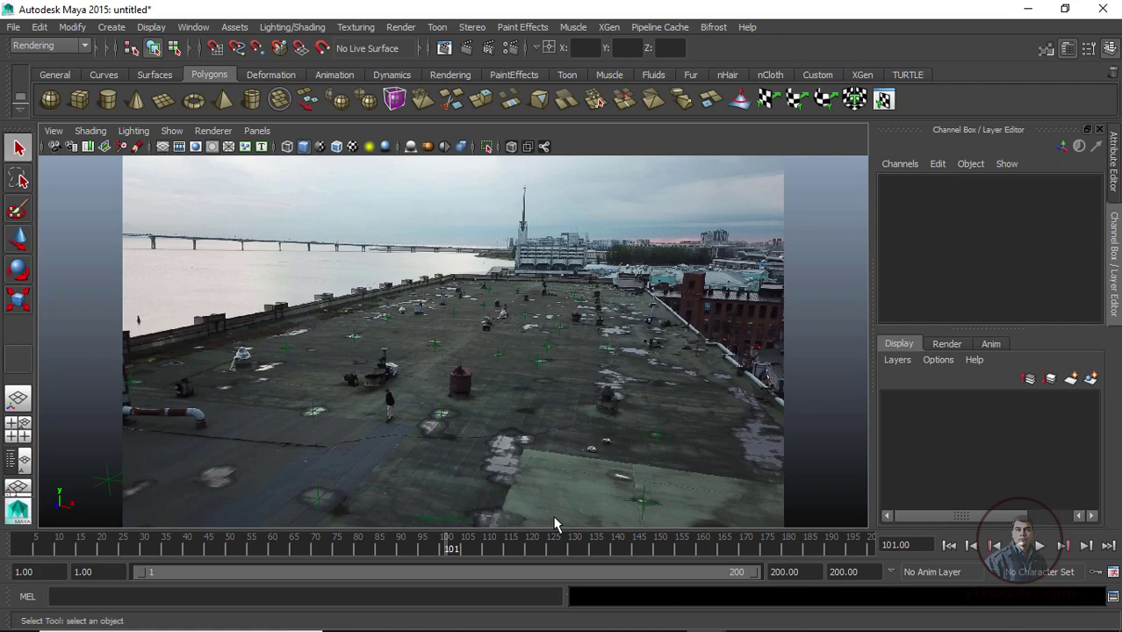
key("alt+v")
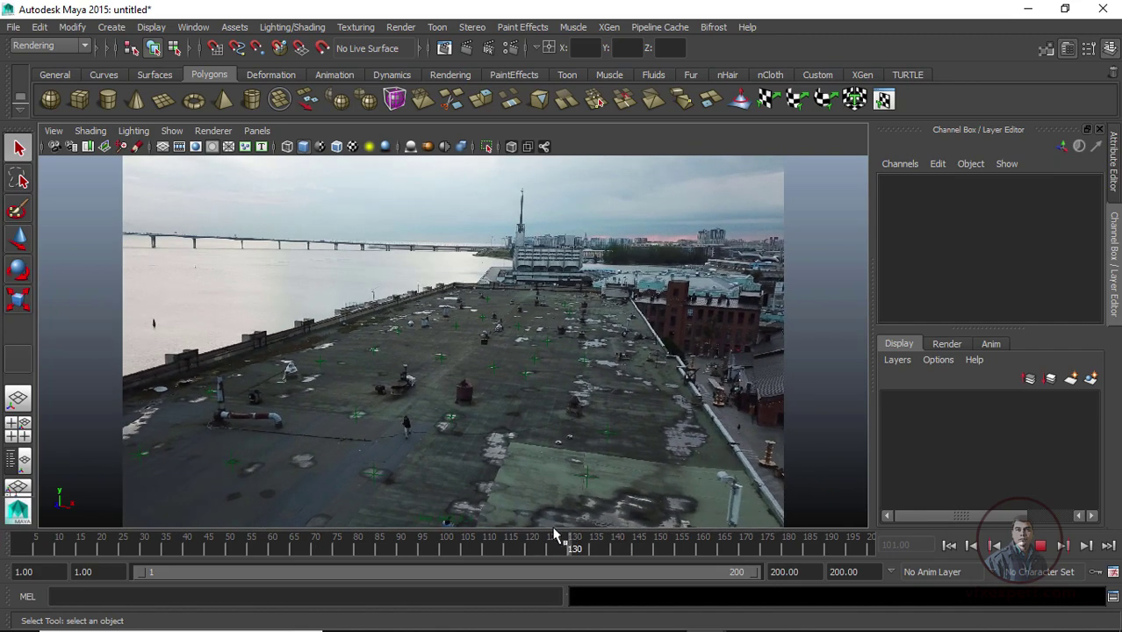
left_click(426, 540)
Import hulk_model.mb into the Maya scene
left_click(14, 27)
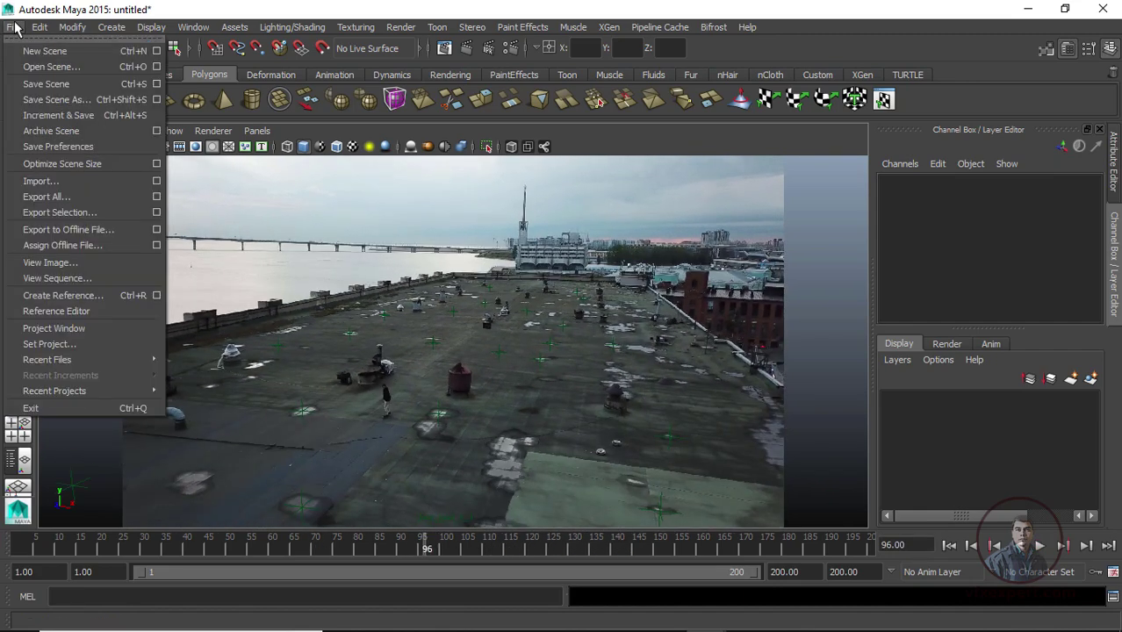
left_click(35, 180)
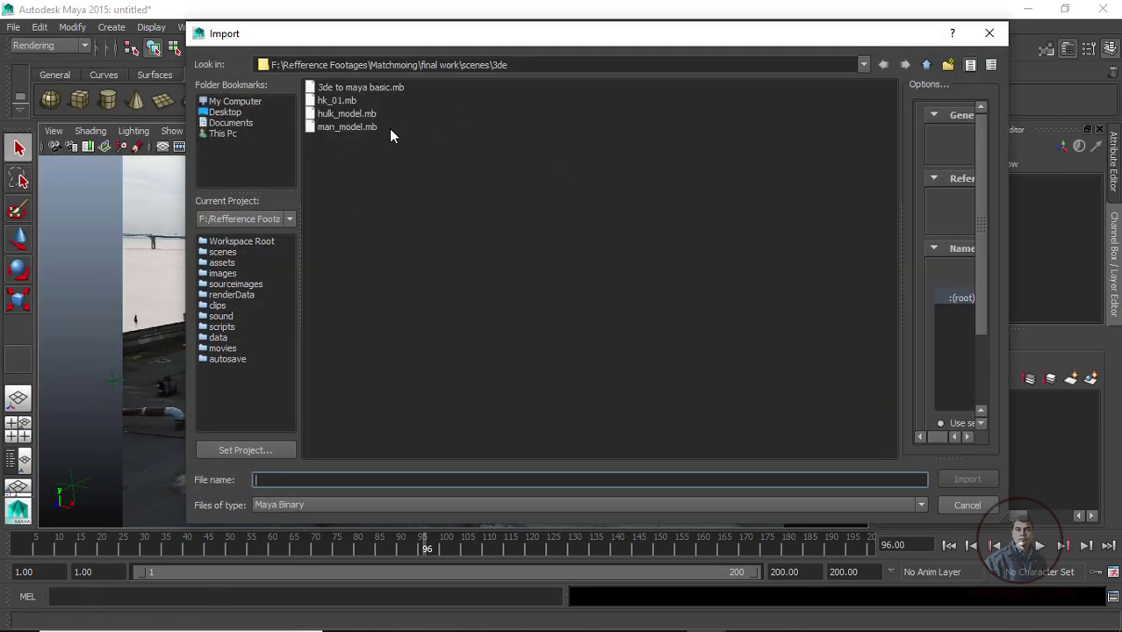
left_click(353, 115)
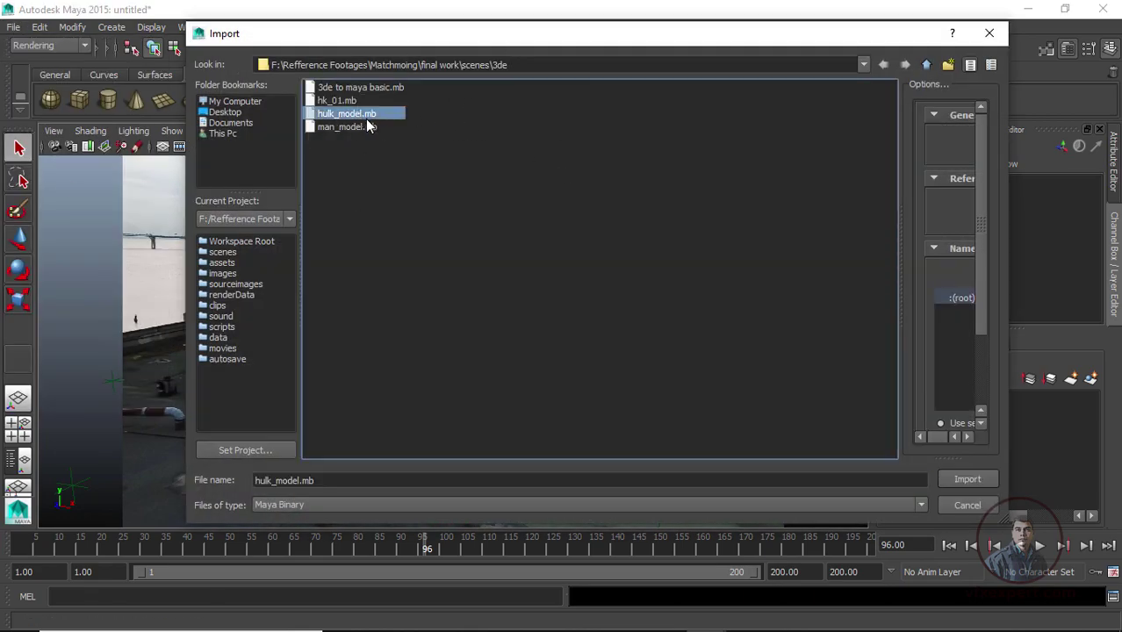
left_click(959, 475)
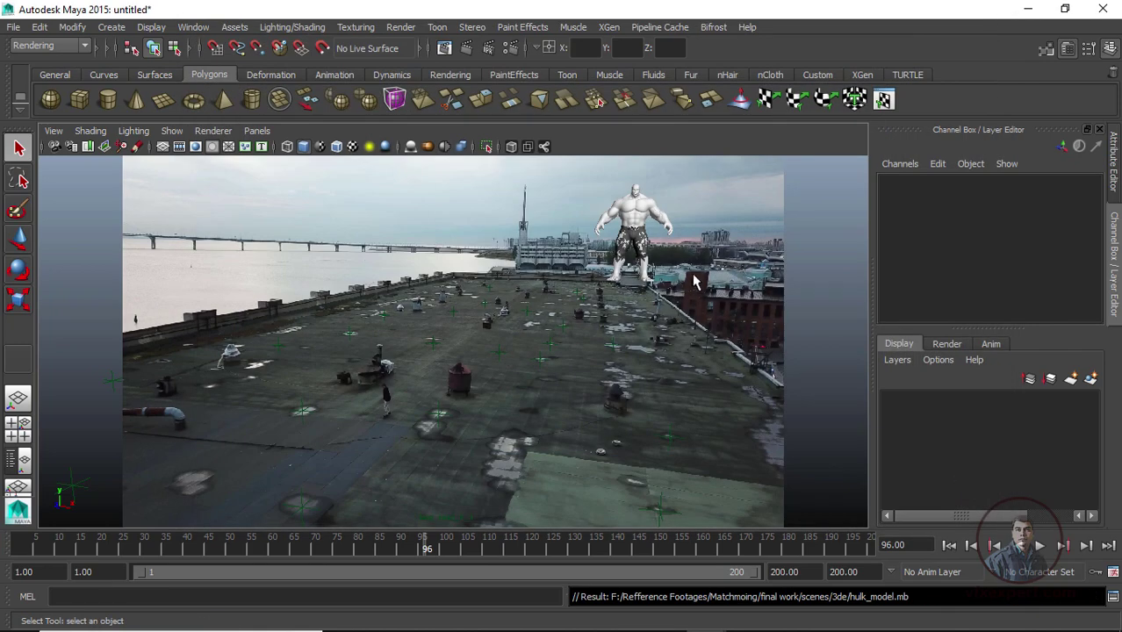
Place the Hulk group on the rooftop with grid snapping and move its copy forward to 2.54, -0.164, 88.729
left_click(628, 236)
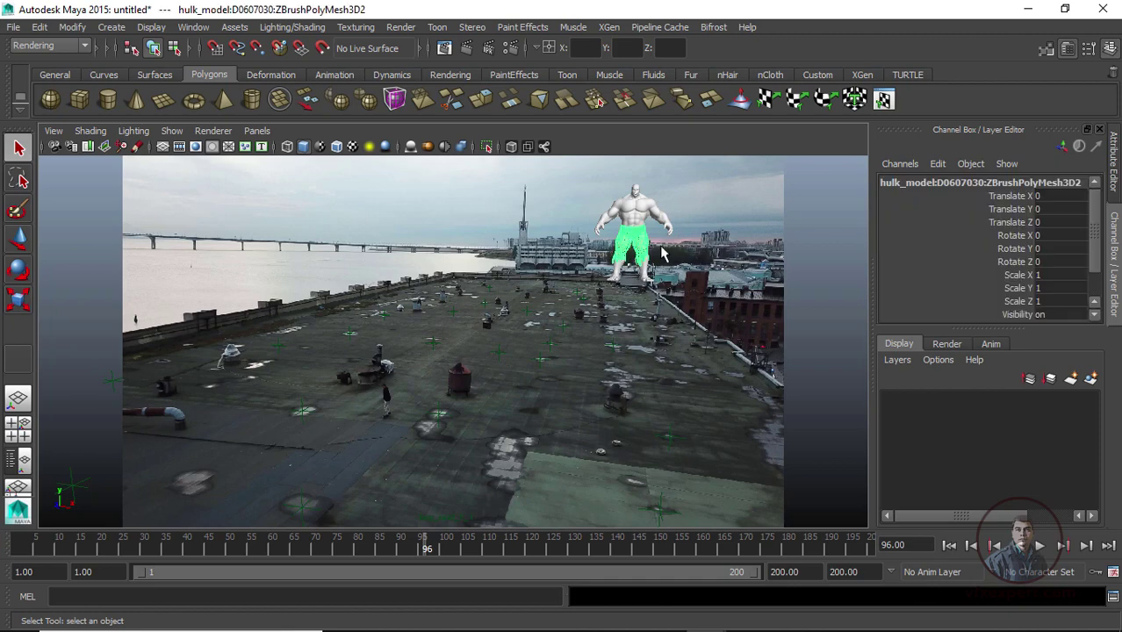
key("Up")
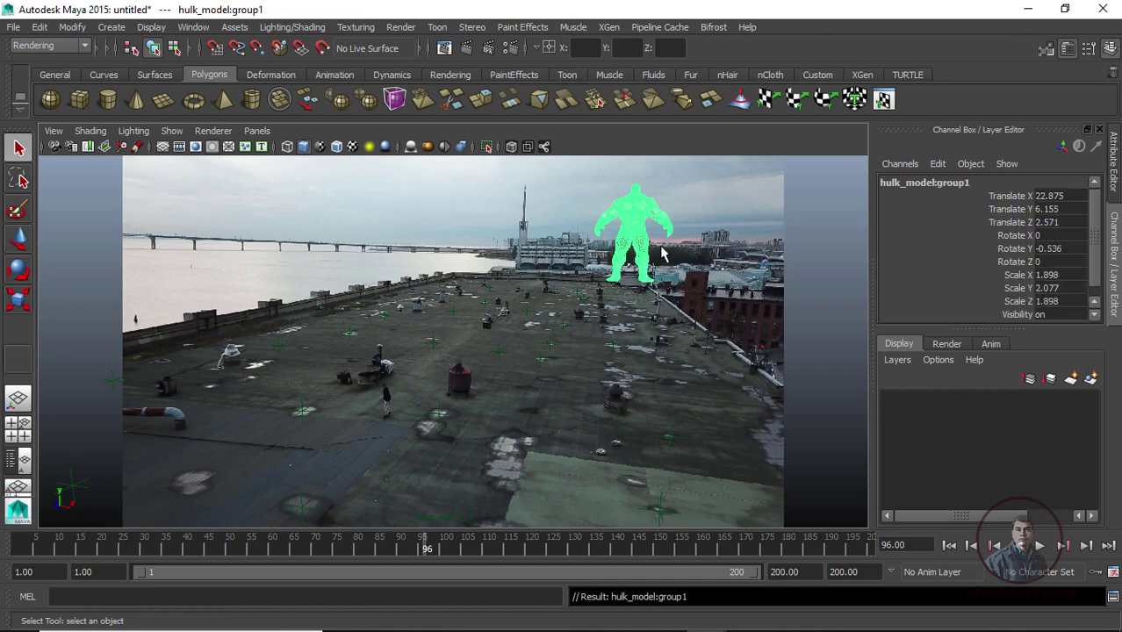
key("w")
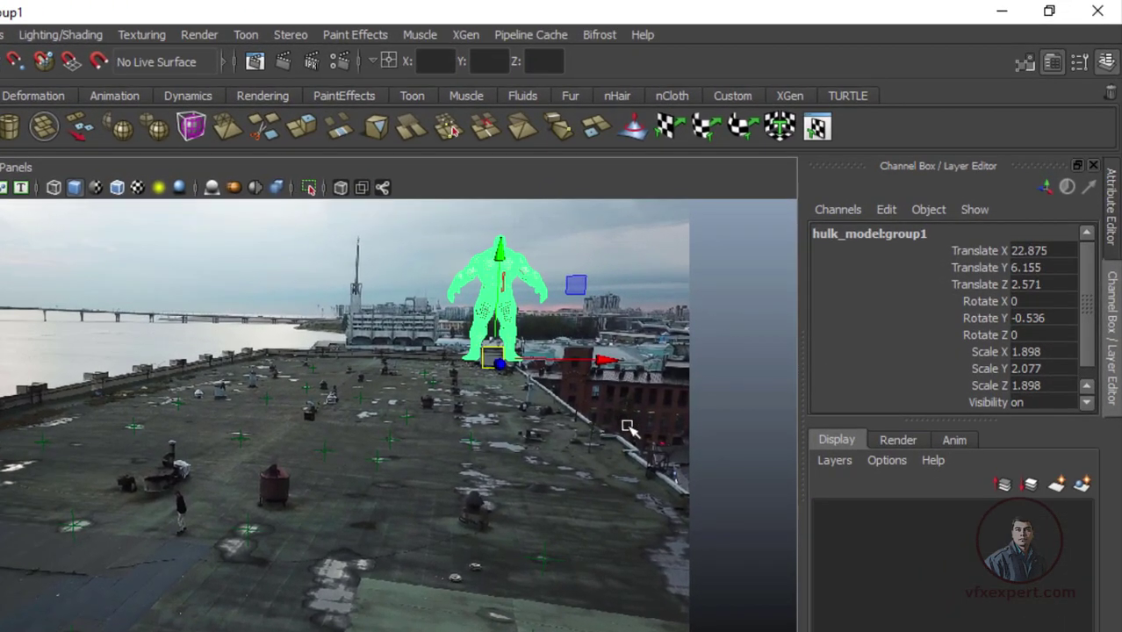
key("x")
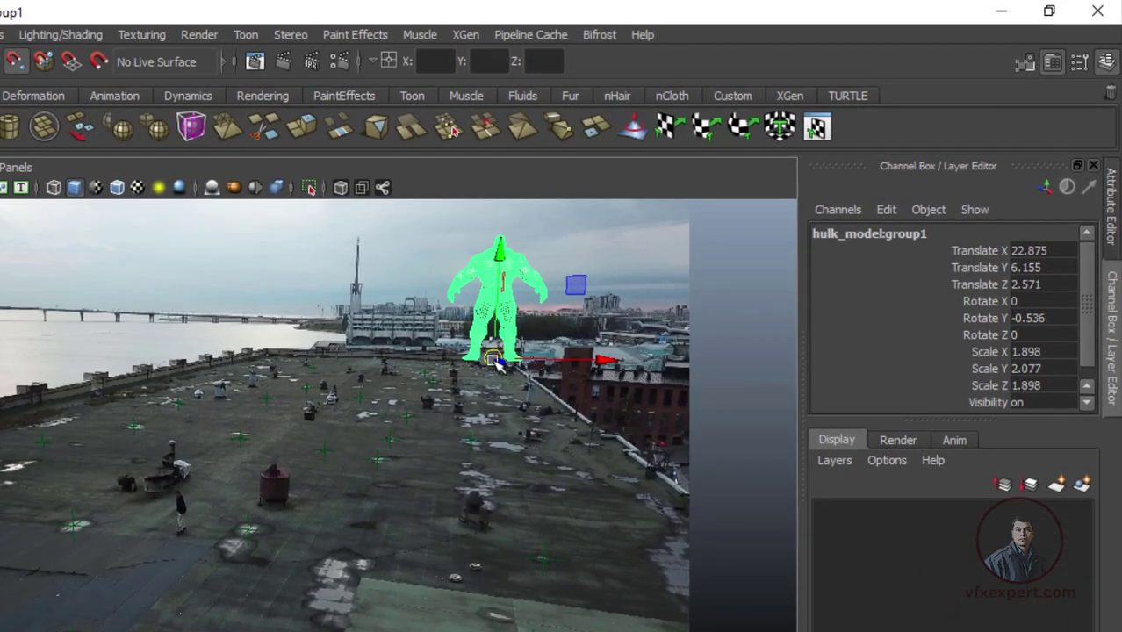
left_click_drag(495, 359, 317, 427)
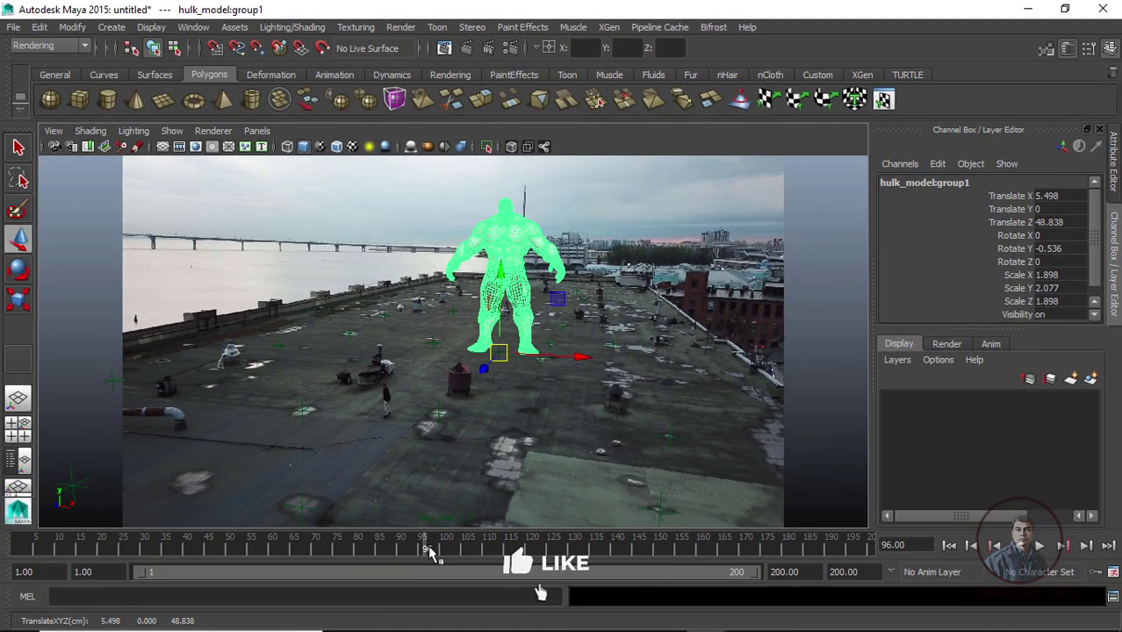
mouse_move(431, 551)
left_mouse_down()
mouse_move(126, 538)
mouse_move(526, 546)
left_mouse_up()
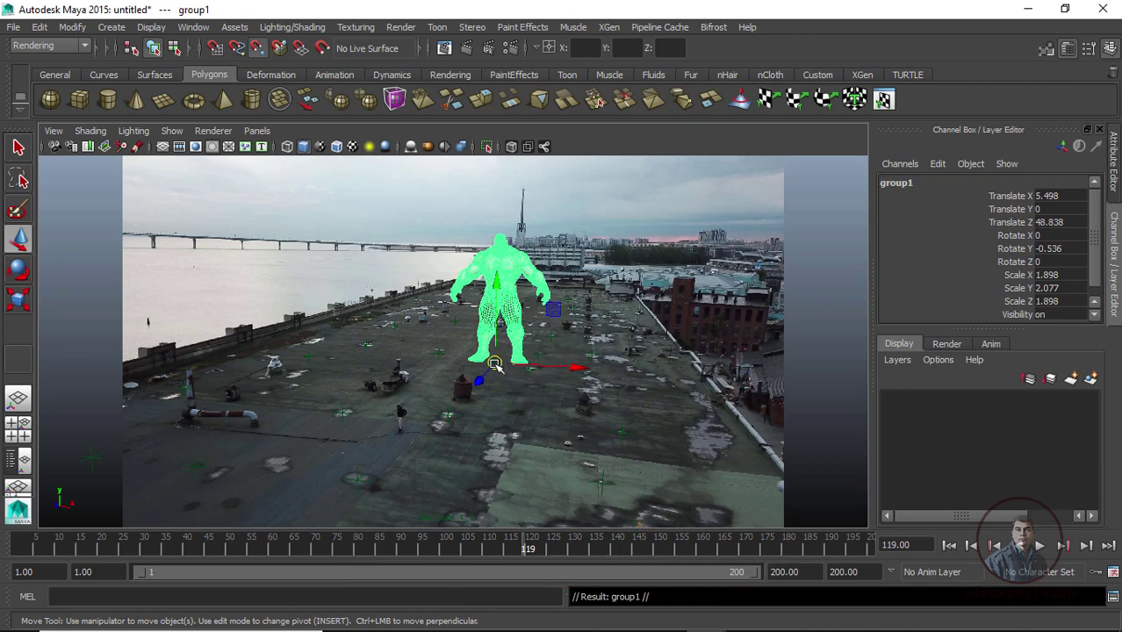
left_click_drag(494, 363, 377, 454)
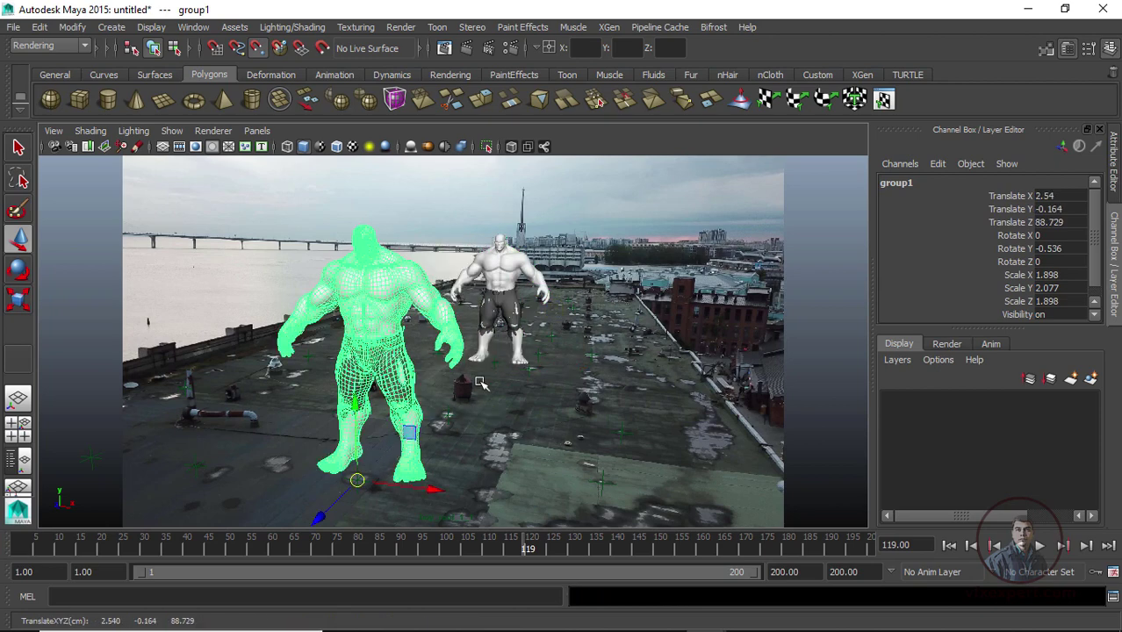
left_click(546, 434)
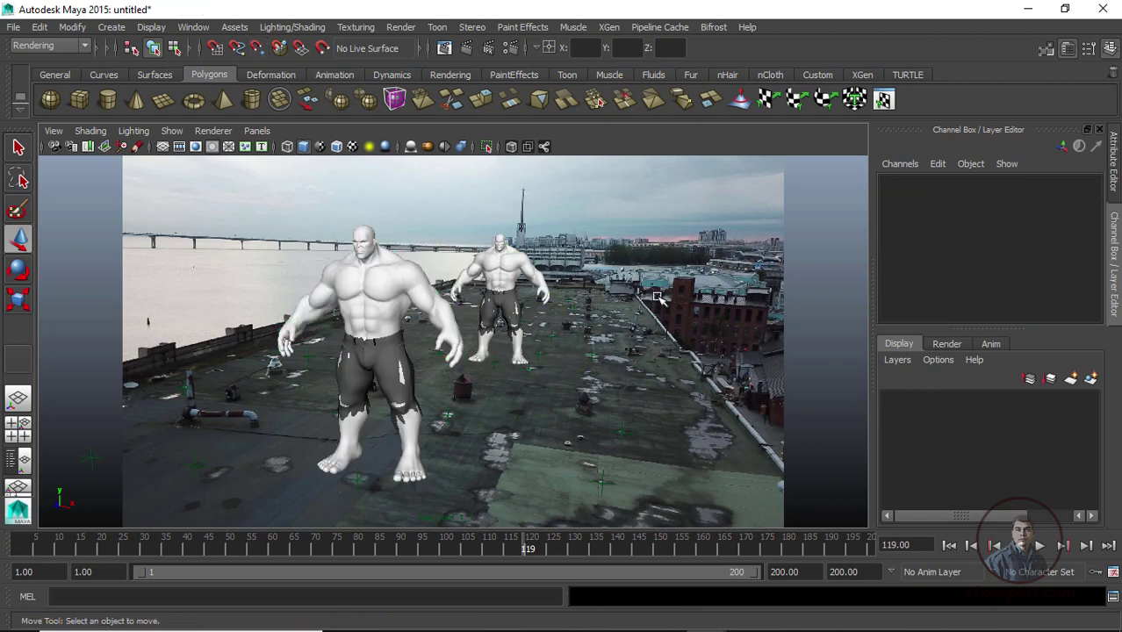
left_click_drag(547, 547, 84, 551)
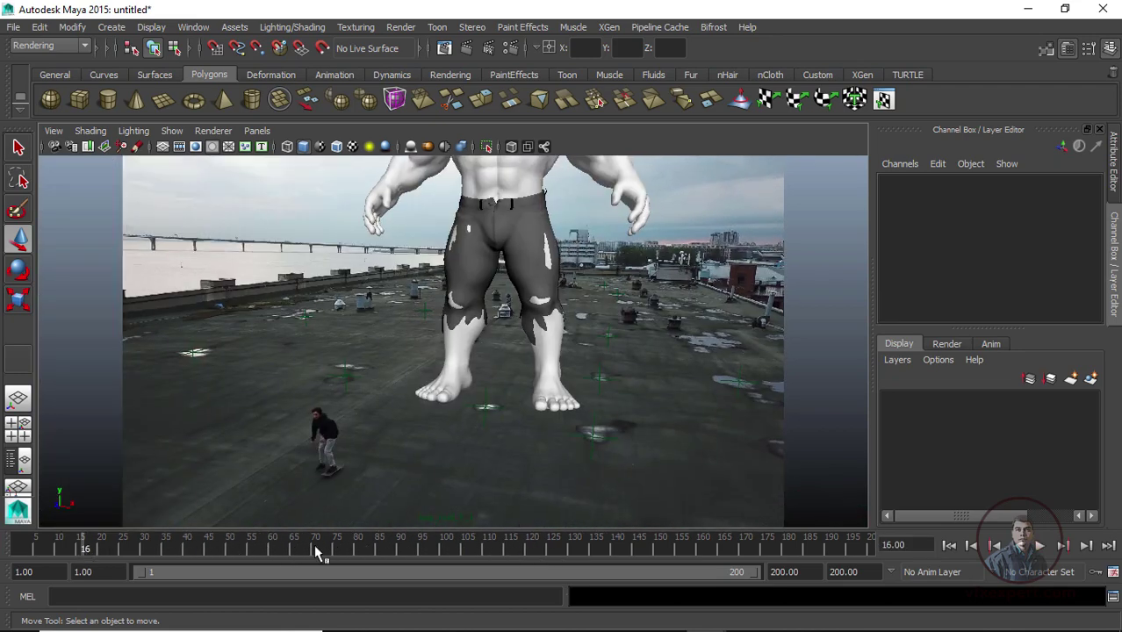
left_click(1038, 548)
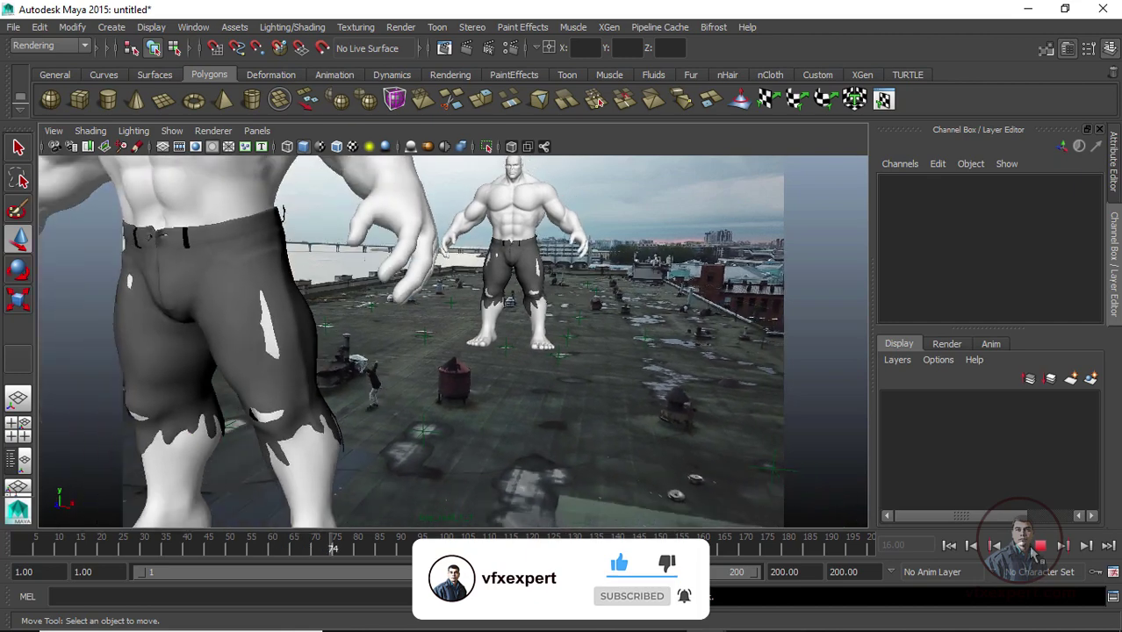
key("Escape")
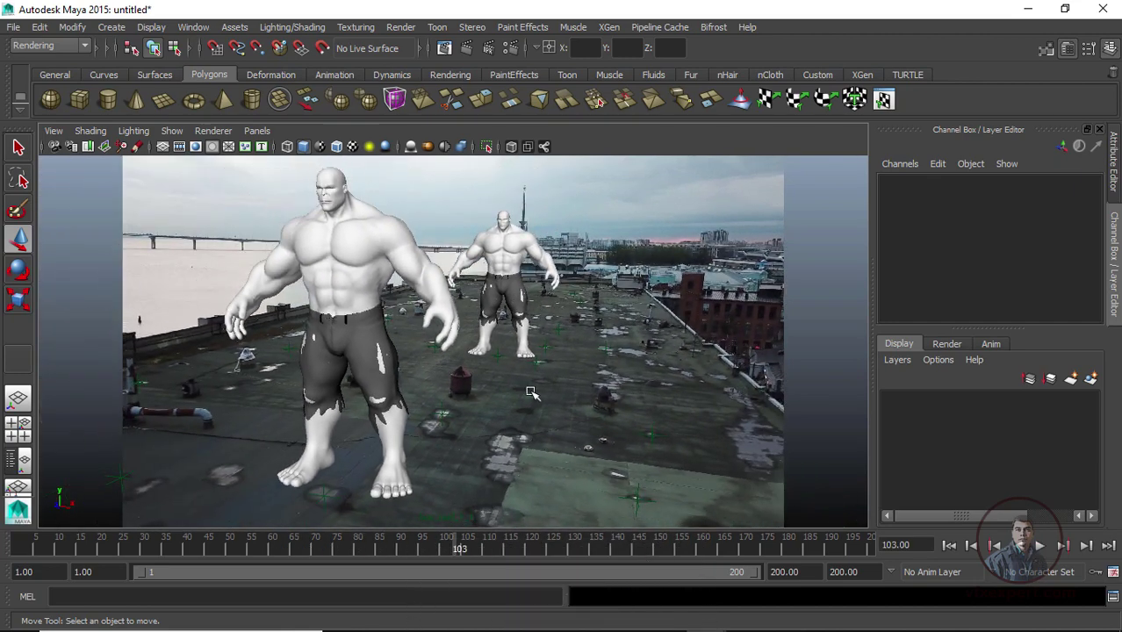